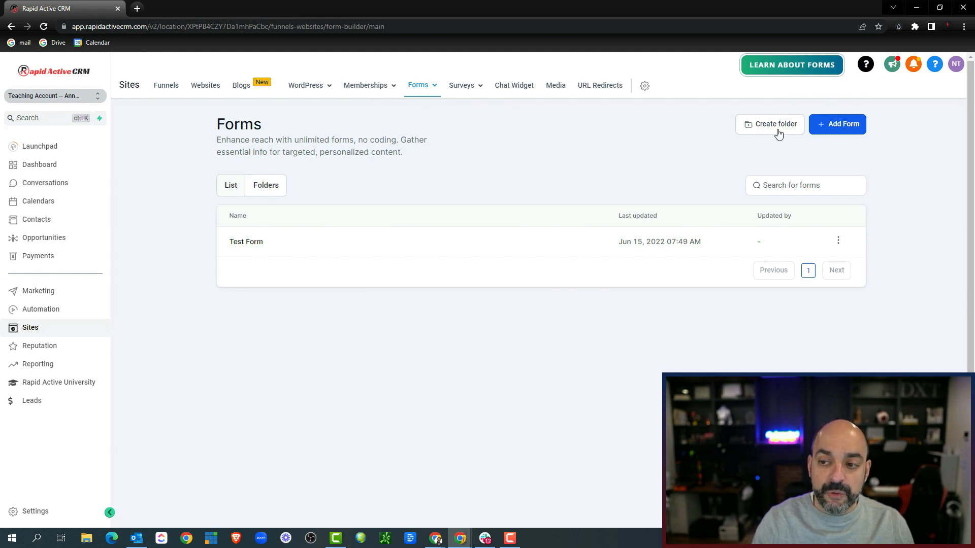
# Step: Create a forms folder named "Lead Magents" and dismiss the notification
pyautogui.click(777, 128)
pyautogui.write('L')
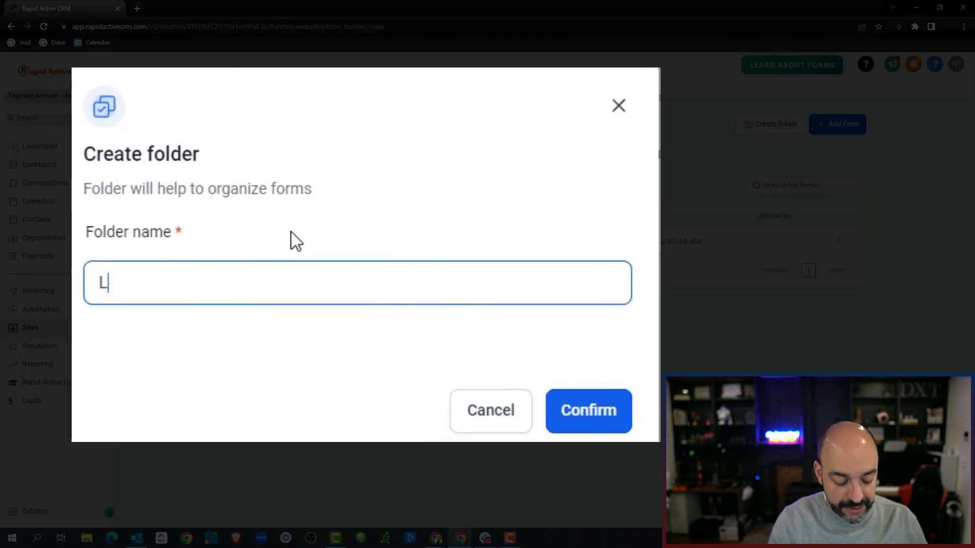
pyautogui.write('ead MaGENTS')
pyautogui.press('BackSpace')
pyautogui.press('BackSpace')
pyautogui.press('BackSpace')
pyautogui.press('BackSpace')
pyautogui.press('BackSpace')
pyautogui.write('gents')
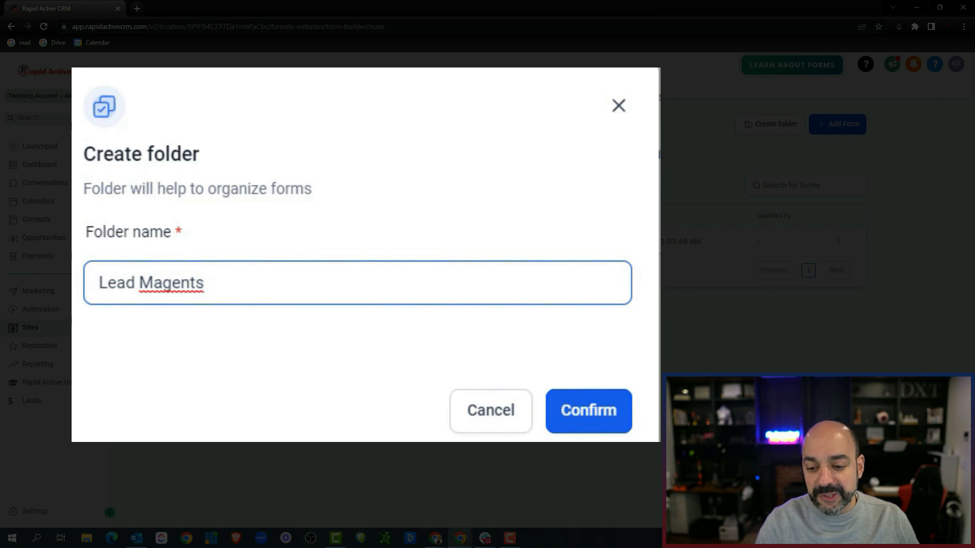
pyautogui.click(583, 427)
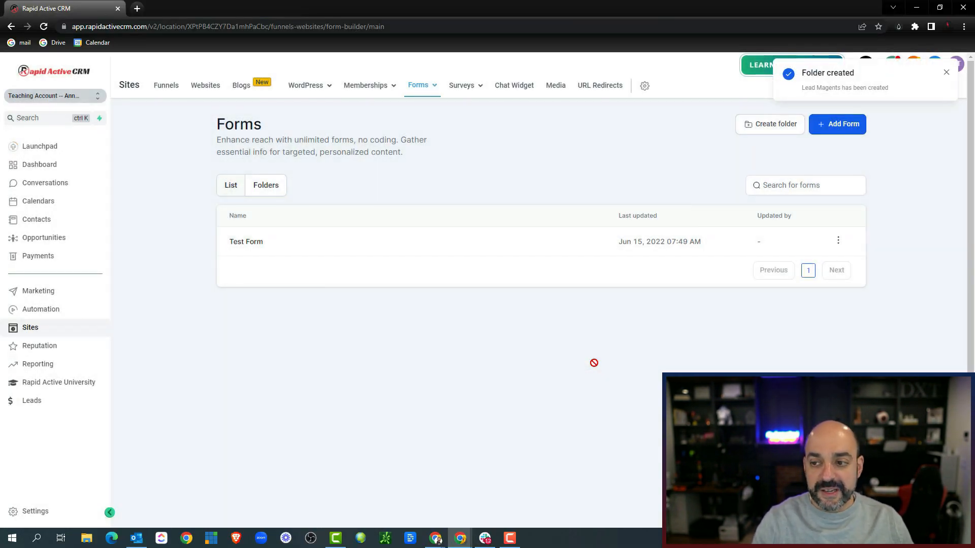
pyautogui.click(946, 72)
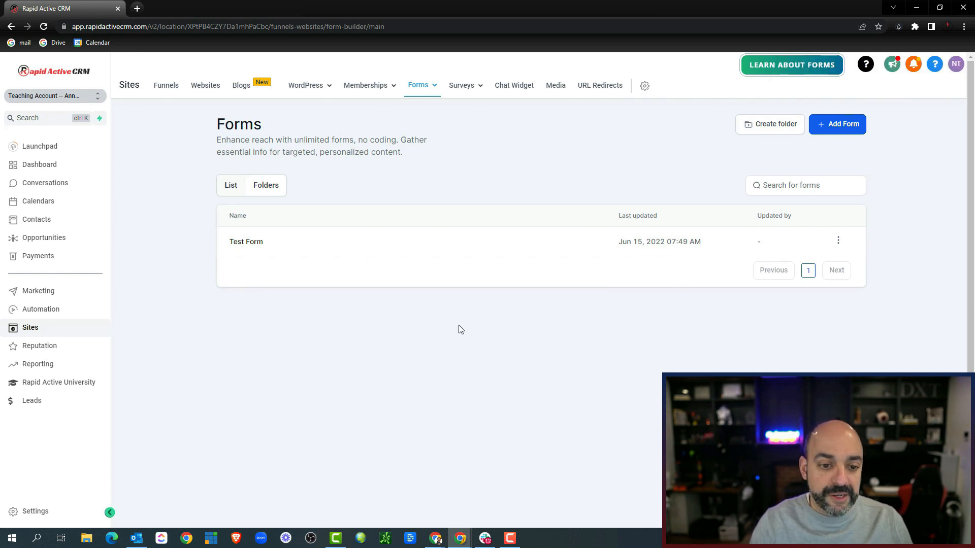
# Step: Open the Lead Magents folder and add a new form inside it
pyautogui.click(252, 193)
pyautogui.click(267, 252)
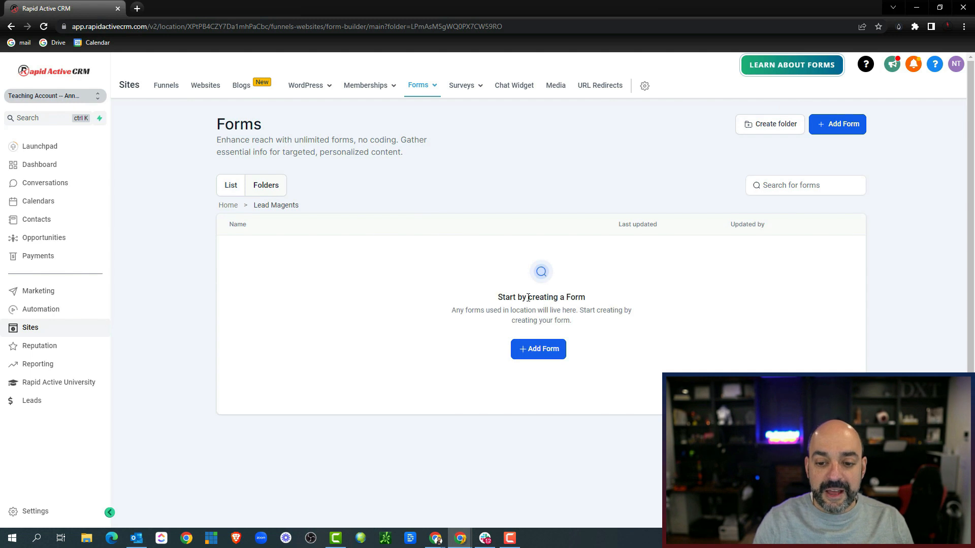
pyautogui.click(540, 354)
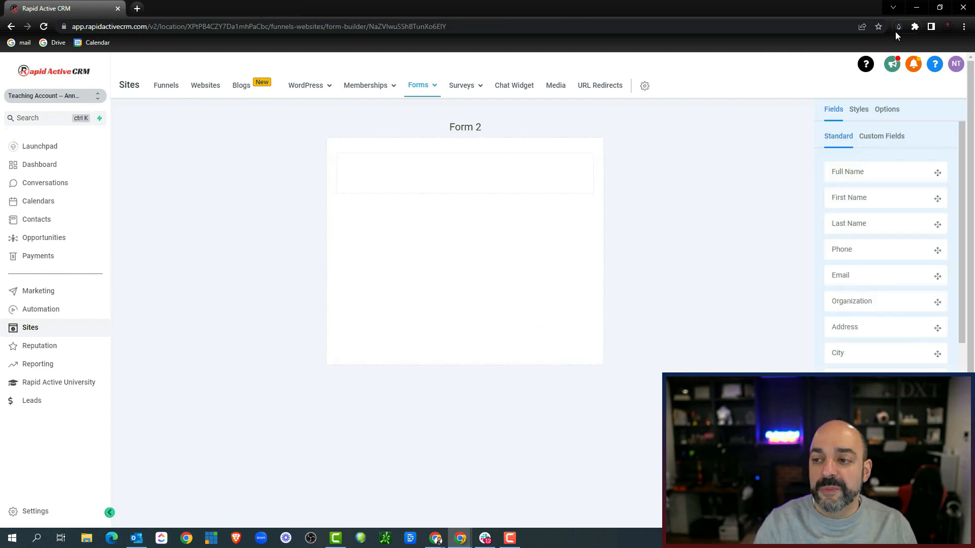
# Step: Rename the new form as "Lead Magnet :: Number 1" in its options
pyautogui.click(891, 111)
pyautogui.moveTo(873, 167); pyautogui.dragTo(786, 139)
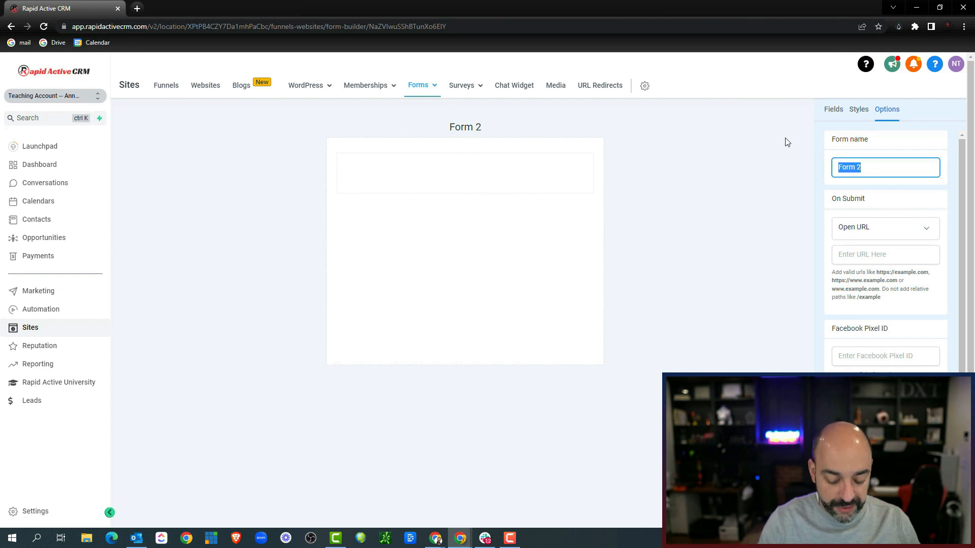
pyautogui.write('Lead Magent ')
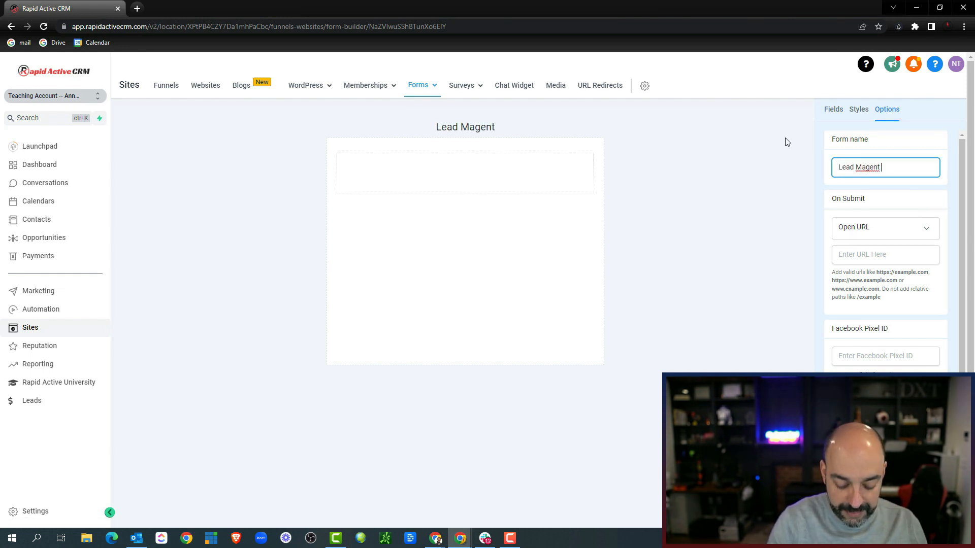
pyautogui.write(':: Number 1')
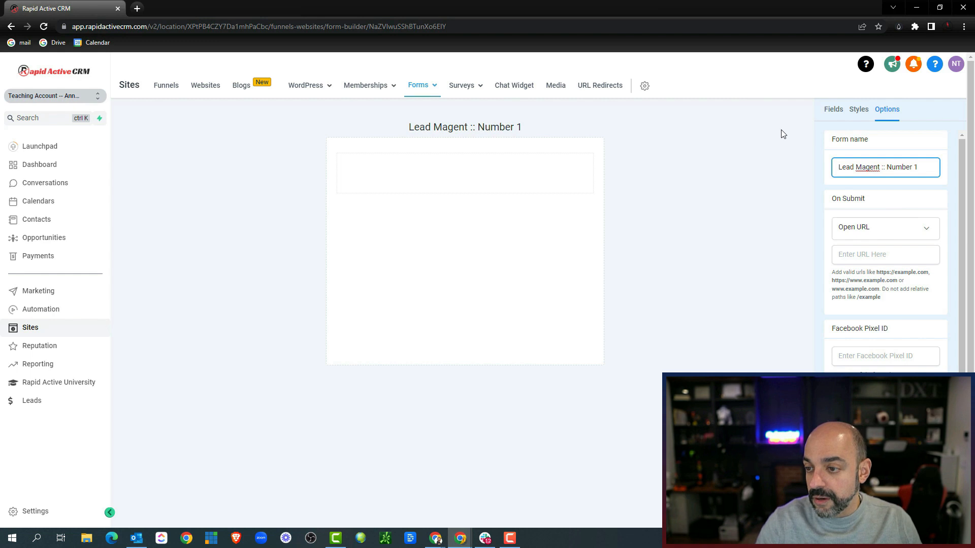
pyautogui.rightClick(867, 168)
pyautogui.click(876, 175)
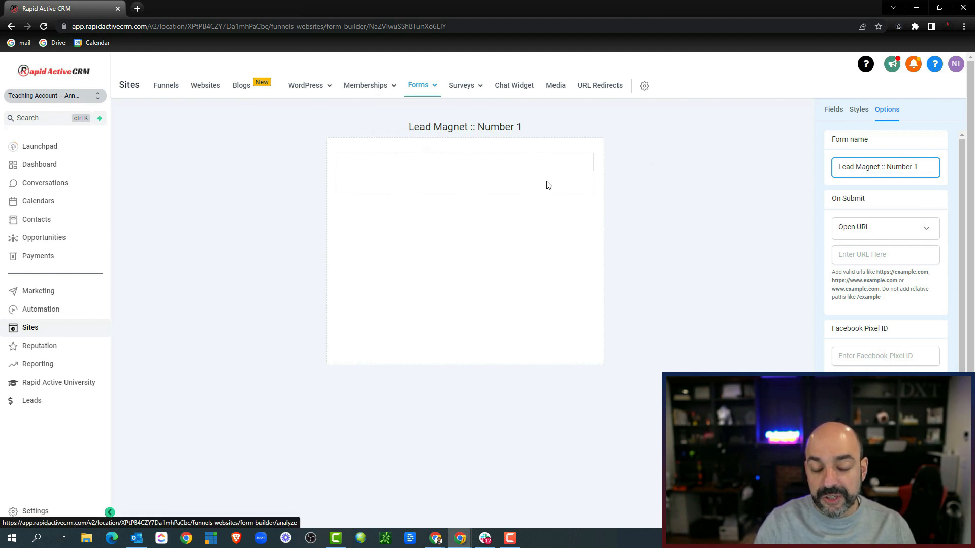
pyautogui.click(730, 151)
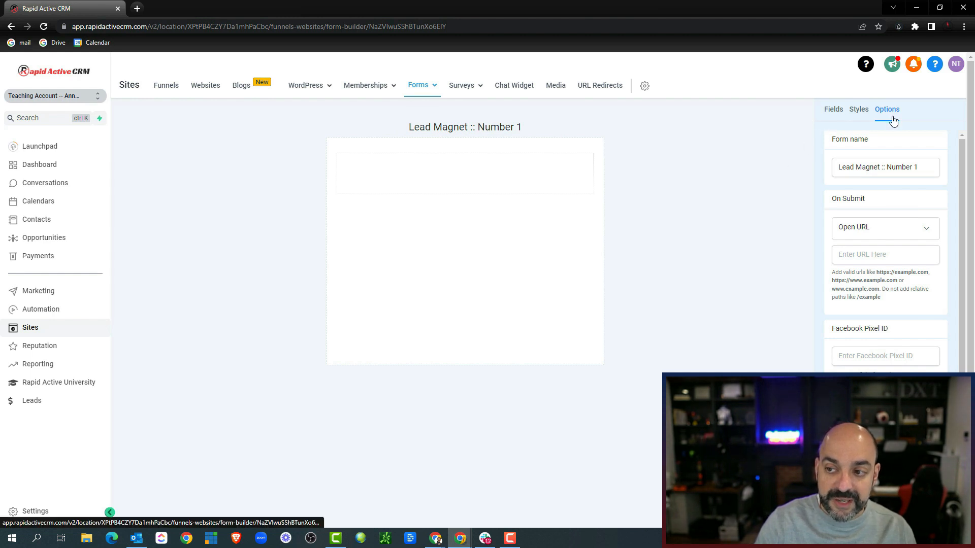
# Step: Add the standard First Name, Last Name and Phone fields to the form in that order
pyautogui.click(835, 111)
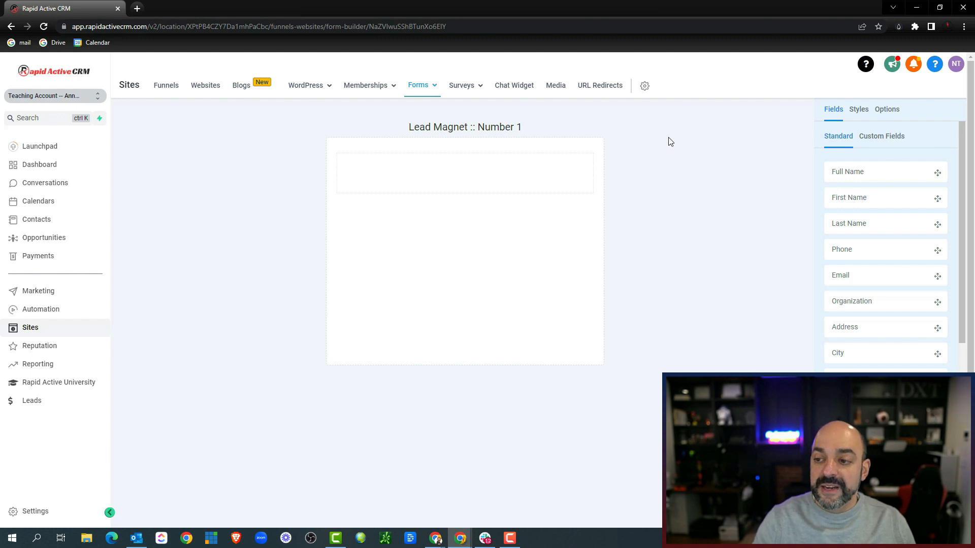
pyautogui.scroll(-2, 879, 219)
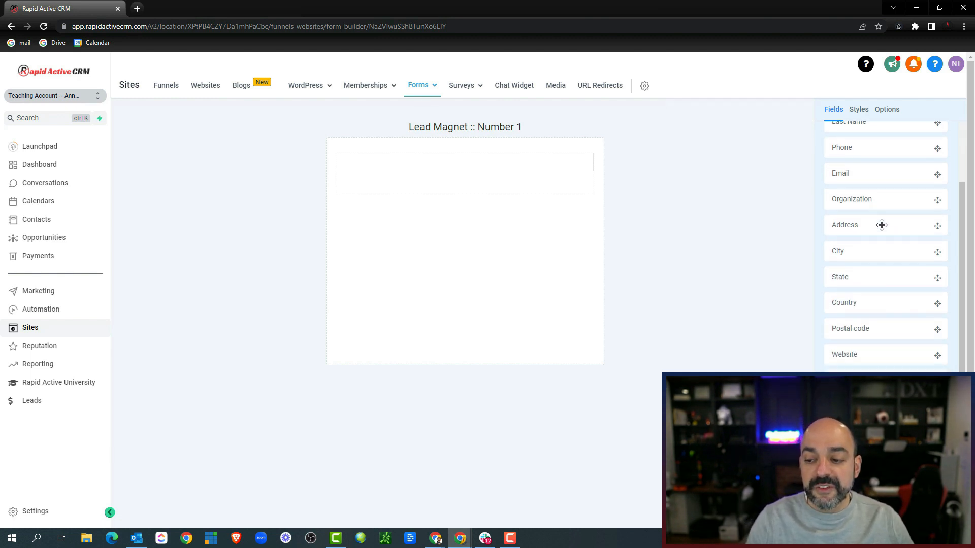
pyautogui.scroll(-3, 879, 218)
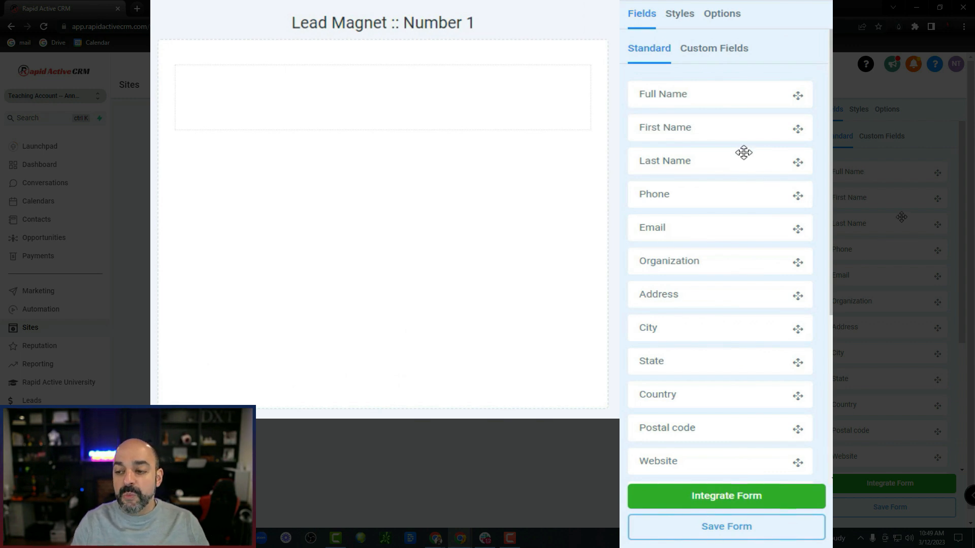
pyautogui.moveTo(737, 133); pyautogui.dragTo(503, 109)
pyautogui.moveTo(787, 161); pyautogui.dragTo(413, 179)
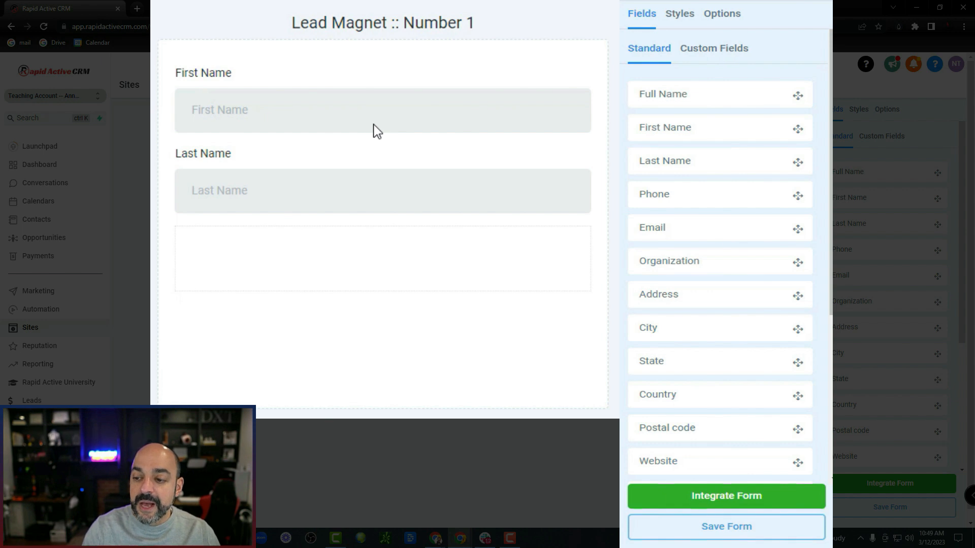
pyautogui.moveTo(668, 194); pyautogui.dragTo(456, 264)
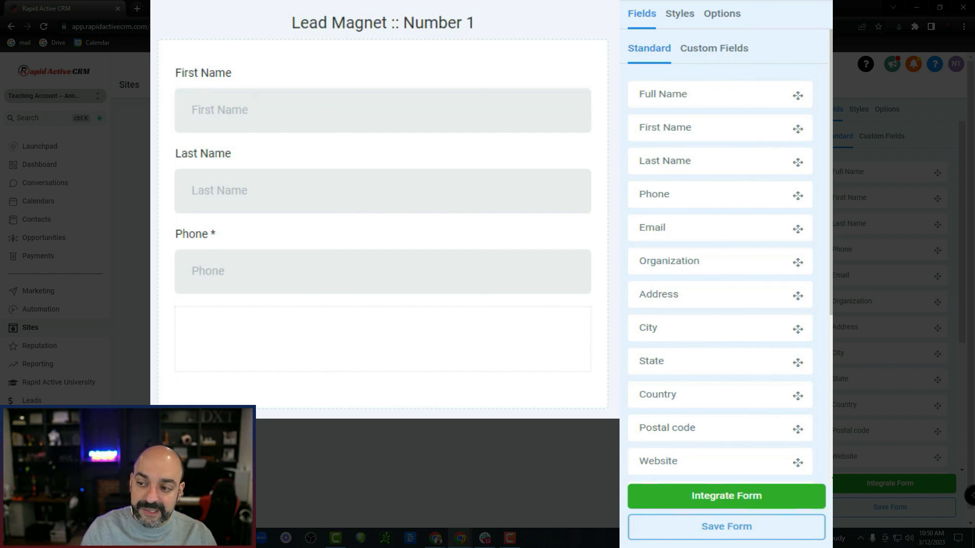
pyautogui.scroll(-1, 622, 102)
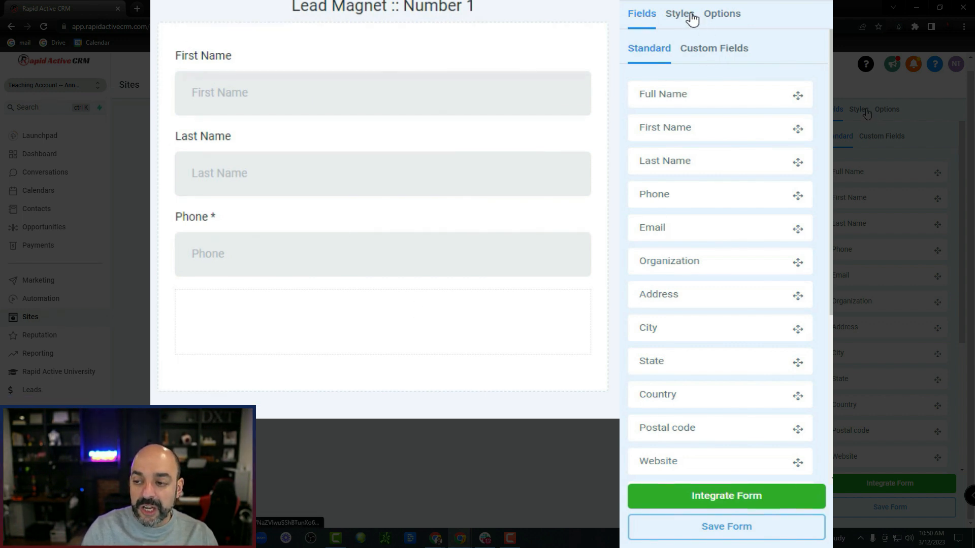
pyautogui.scroll(-5, 714, 235)
pyautogui.moveTo(726, 440); pyautogui.dragTo(363, 321)
pyautogui.click(209, 319)
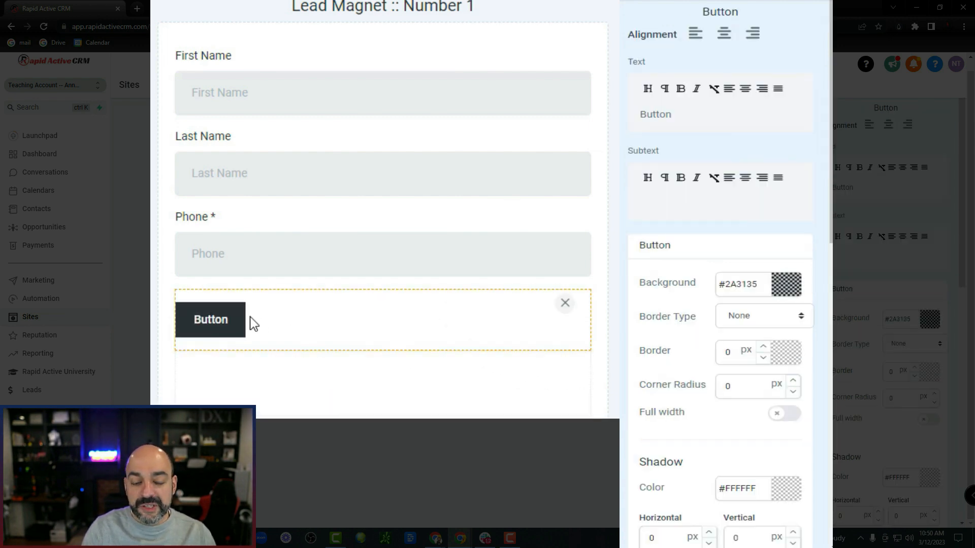
pyautogui.click(613, 351)
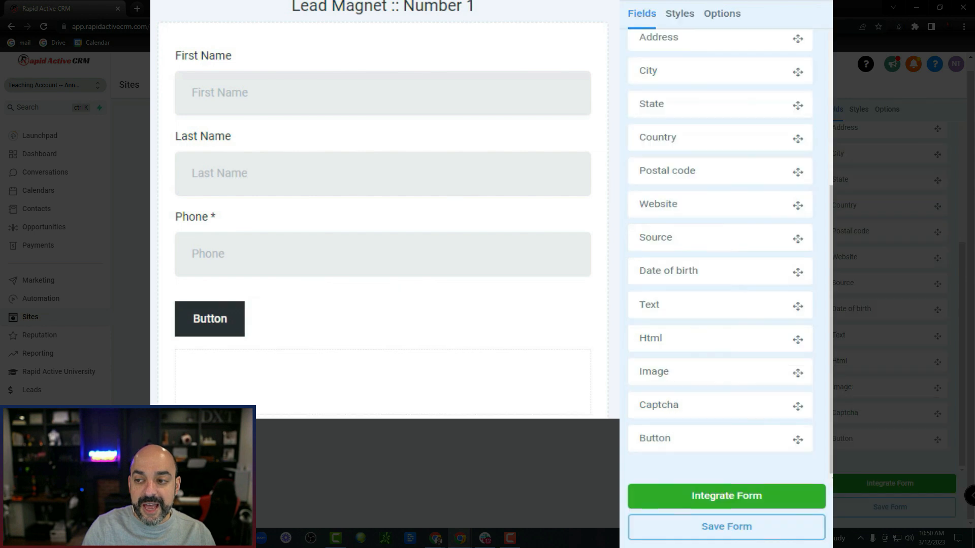
pyautogui.click(375, 315)
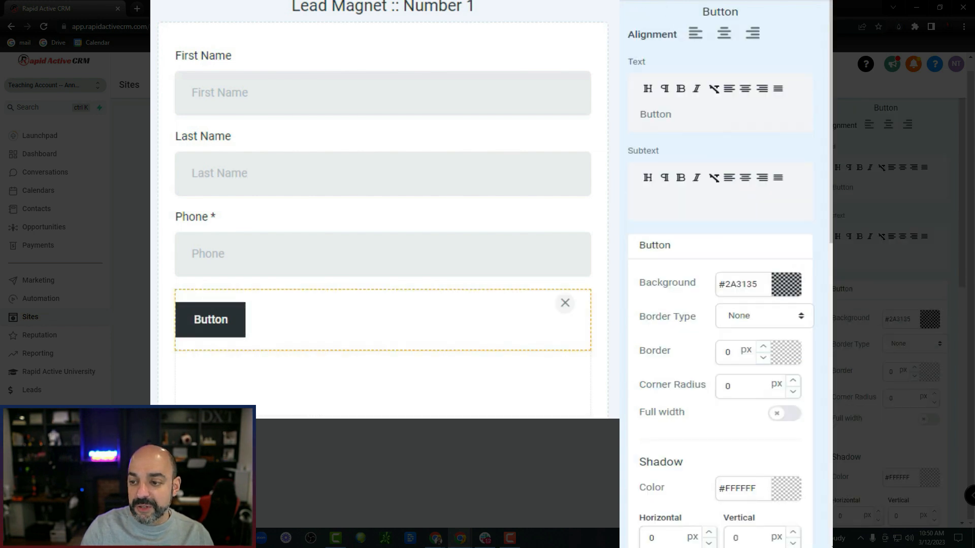
pyautogui.click(564, 304)
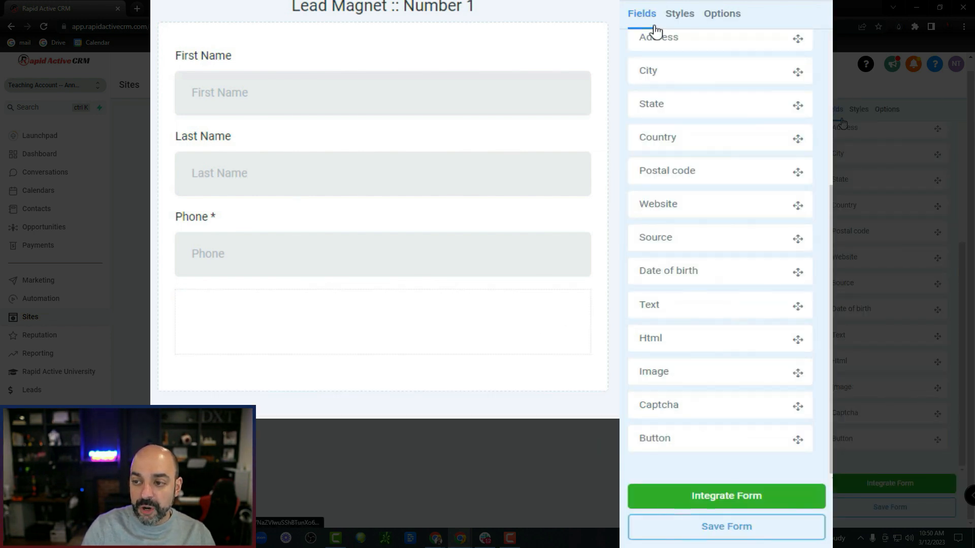
# Step: Add a Button element below the Phone field and open its settings
pyautogui.scroll(5, 648, 167)
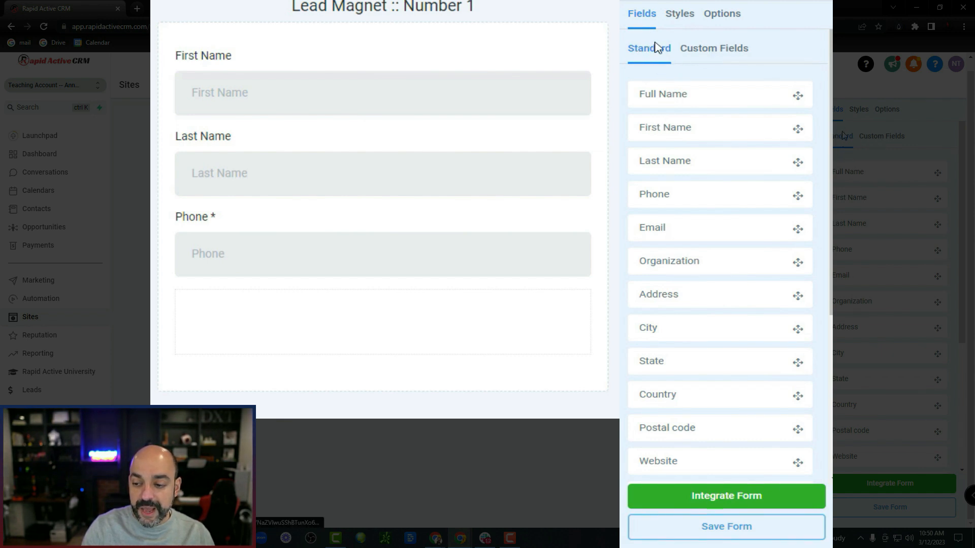
pyautogui.scroll(-5, 636, 181)
pyautogui.moveTo(711, 444); pyautogui.dragTo(402, 331)
pyautogui.click(211, 320)
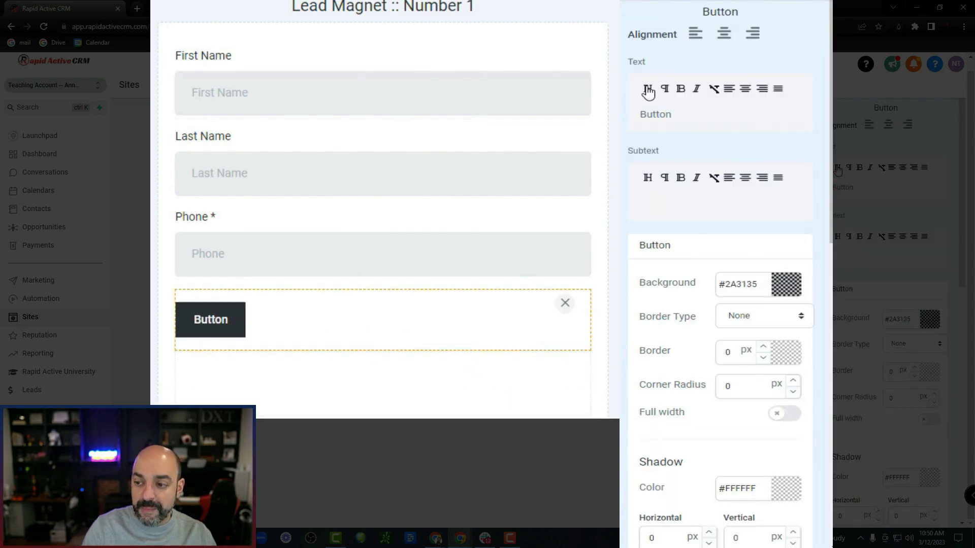
# Step: Replace the button's default text with "Grab My Lead magent"
pyautogui.press('BackSpace')
pyautogui.press('BackSpace')
pyautogui.press('BackSpace')
pyautogui.press('BackSpace')
pyautogui.press('BackSpace')
pyautogui.press('BackSpace')
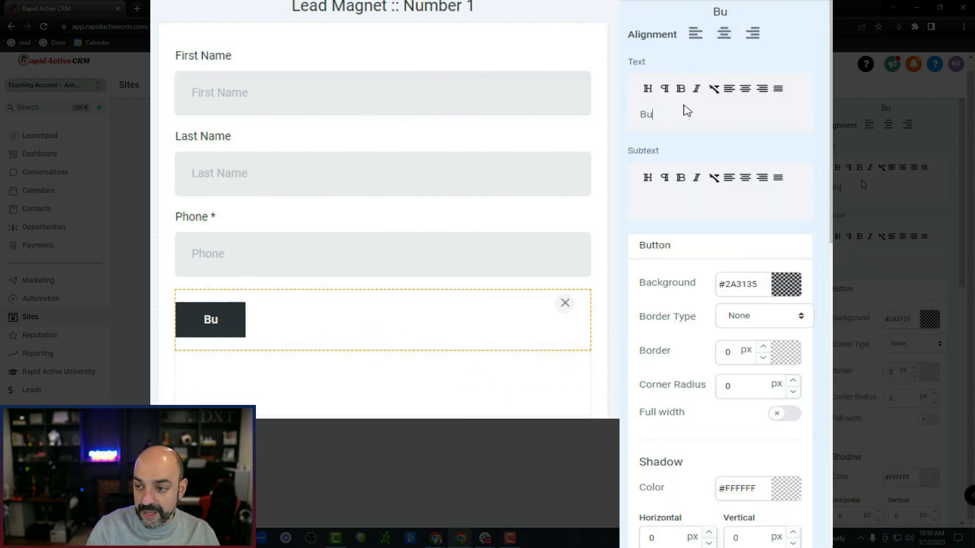
pyautogui.write('Gra')
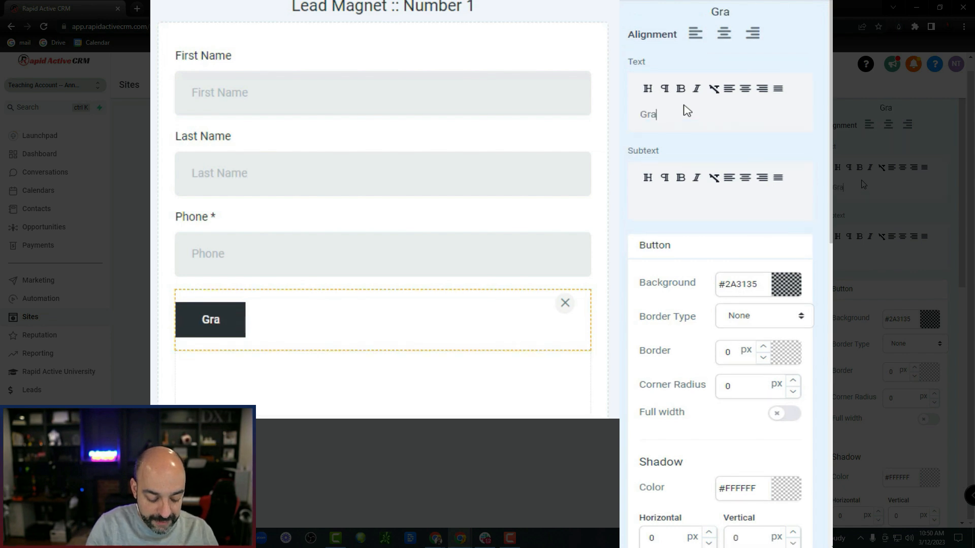
pyautogui.write('b My Lead magent')
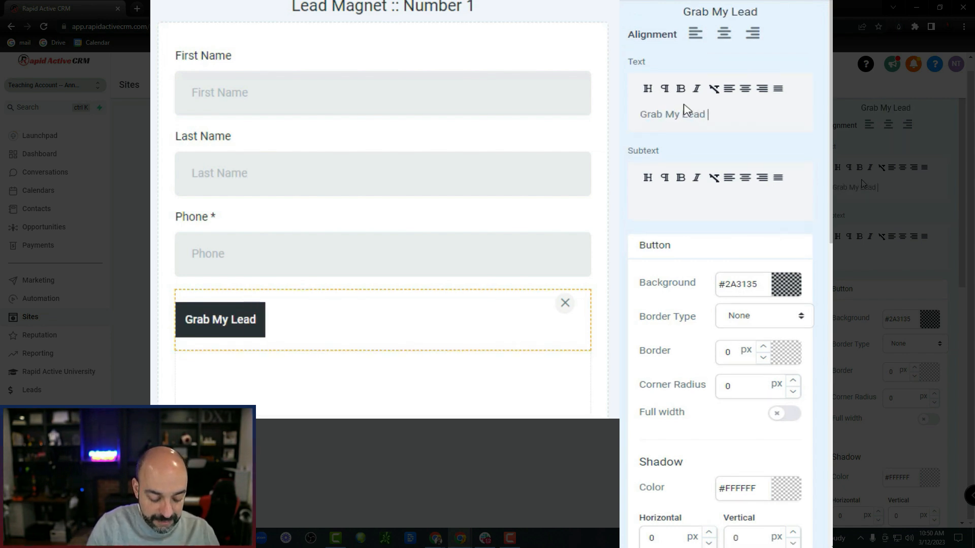
pyautogui.press('BackSpace')
pyautogui.press('BackSpace')
pyautogui.press('BackSpace')
pyautogui.press('BackSpace')
pyautogui.press('BackSpace')
pyautogui.press('BackSpace')
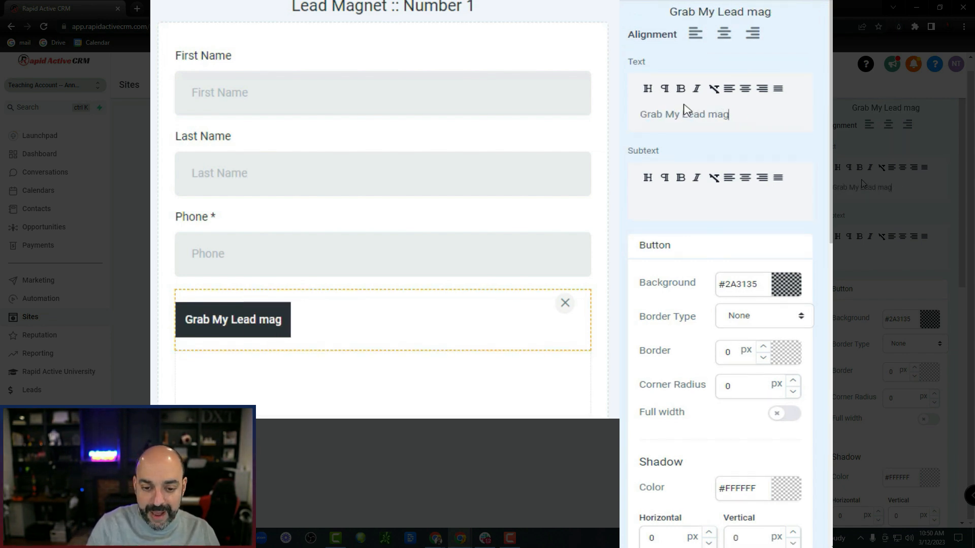
pyautogui.write('magent')
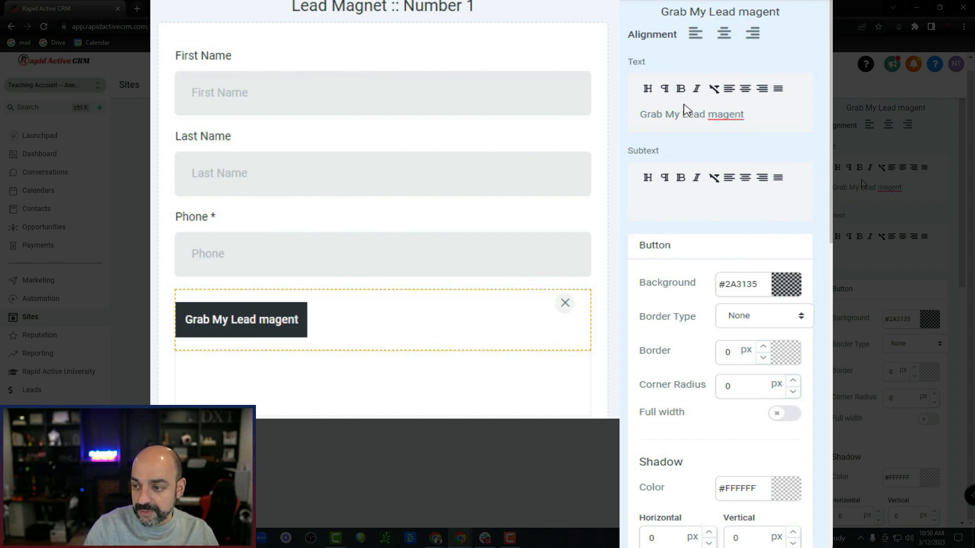
# Step: Correct the last word of the button text to "Magnet" with a capital M
pyautogui.rightClick(731, 112)
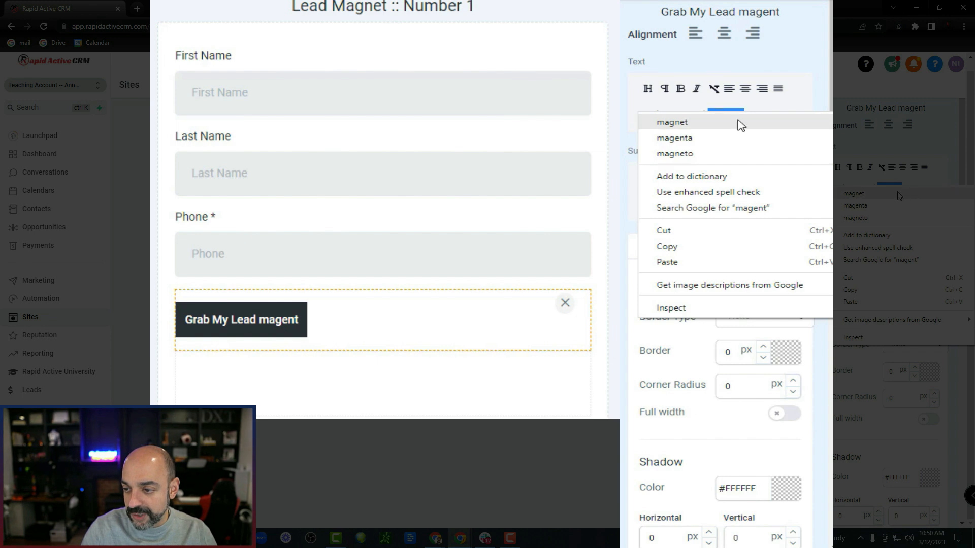
pyautogui.click(742, 125)
pyautogui.click(717, 113)
pyautogui.press('BackSpace')
pyautogui.write('M')
# Step: Make the whole button text "Grab My Lead Magnet" bold
pyautogui.moveTo(771, 120); pyautogui.dragTo(604, 118)
pyautogui.click(248, 329)
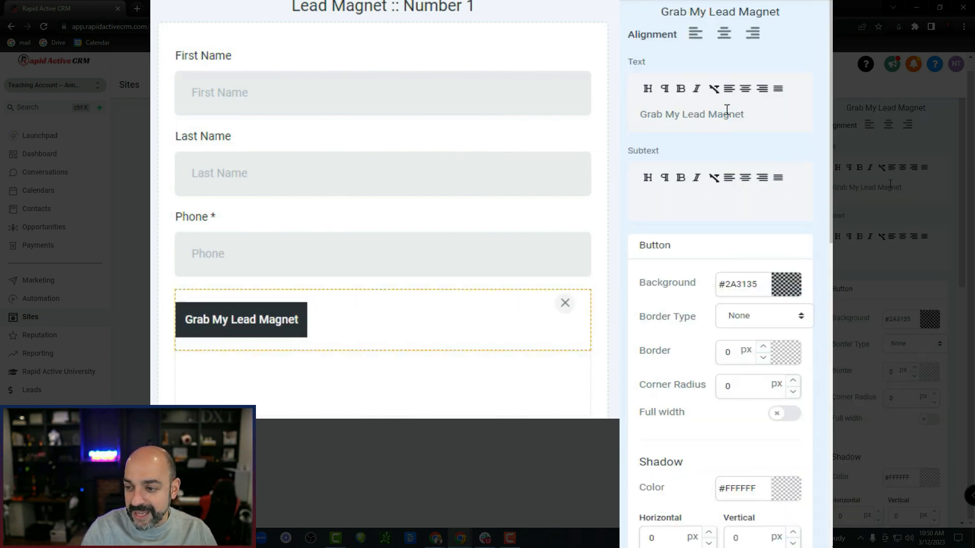
pyautogui.moveTo(744, 116); pyautogui.dragTo(643, 116)
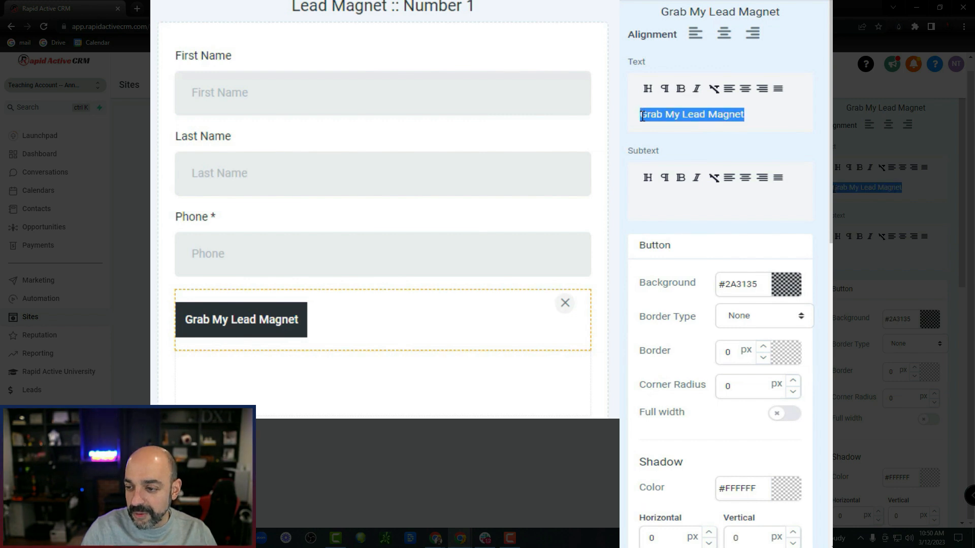
pyautogui.click(681, 90)
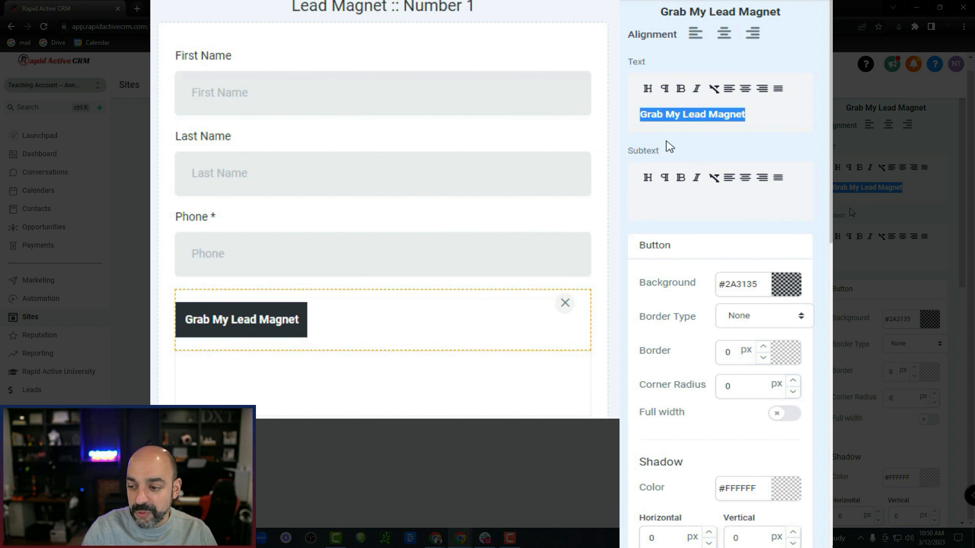
# Step: Enter "Limited Number" as the button's subtext, with both words capitalized
pyautogui.click(722, 202)
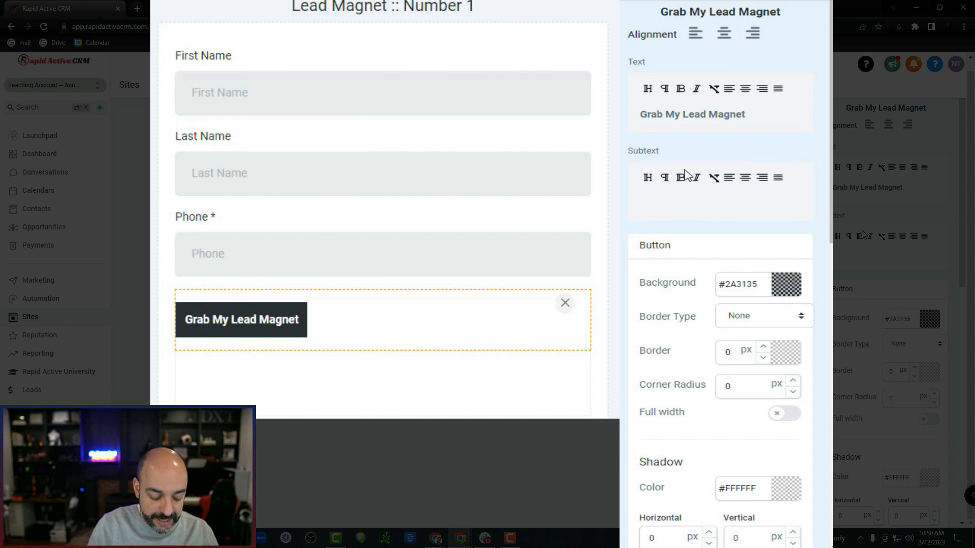
pyautogui.write('Iimited Number')
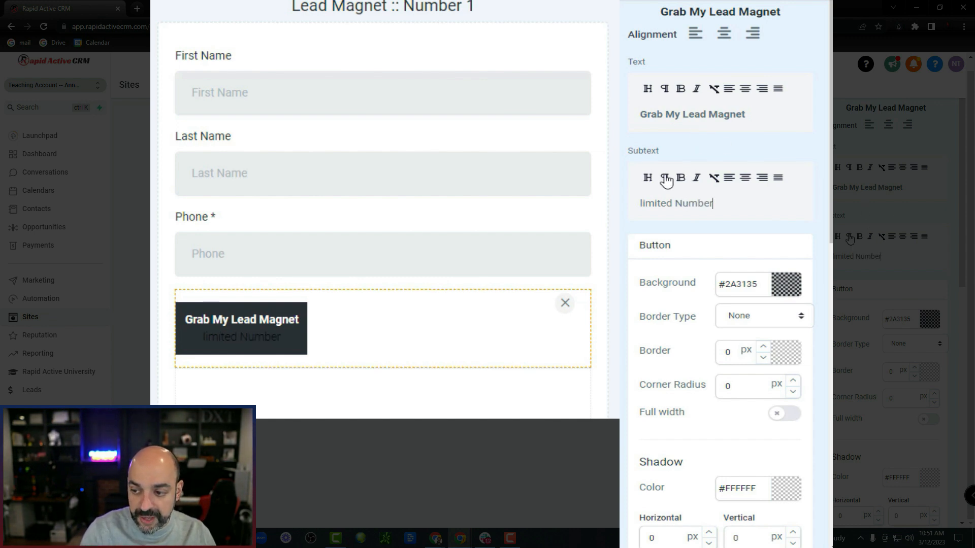
pyautogui.doubleClick(655, 203)
pyautogui.write('Limited')
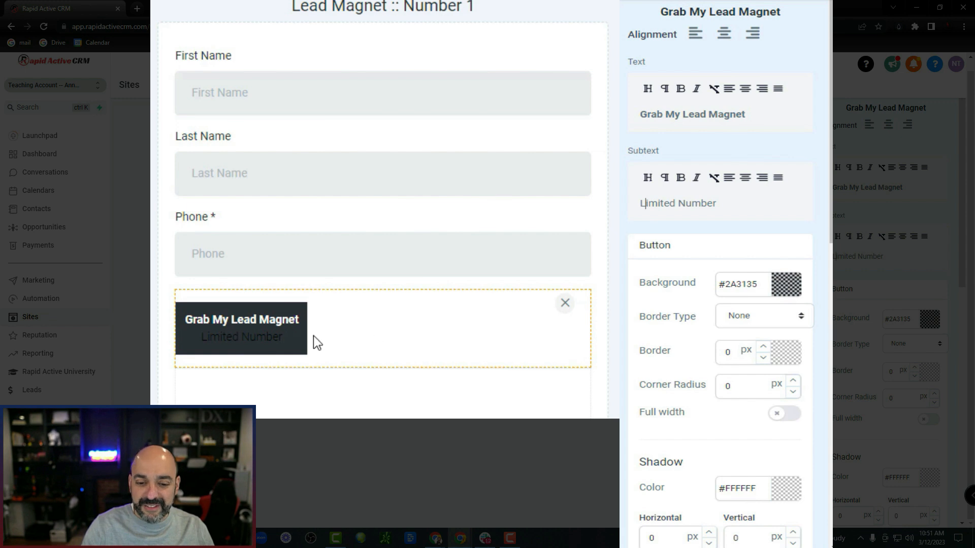
# Step: Change the button's background color to red #CE0202
pyautogui.scroll(-3, 640, 248)
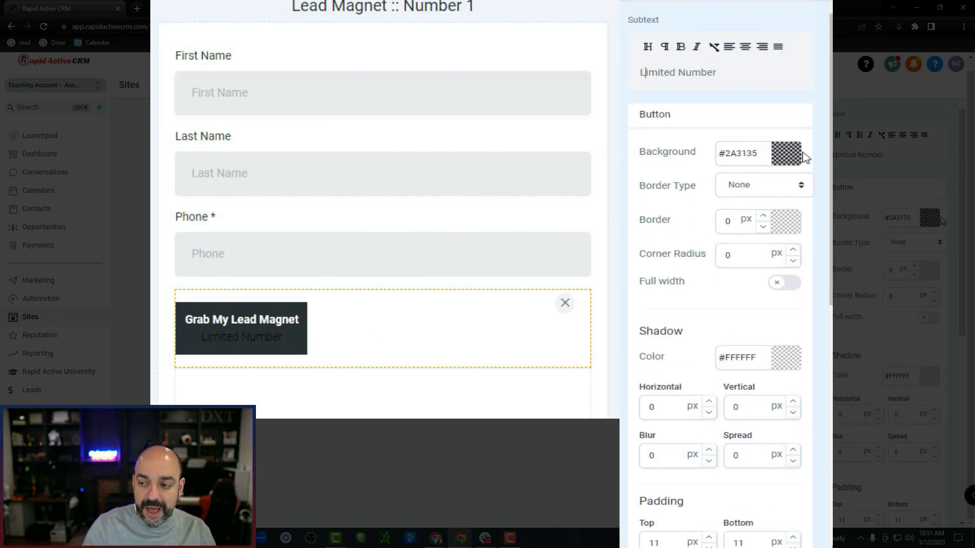
pyautogui.click(791, 157)
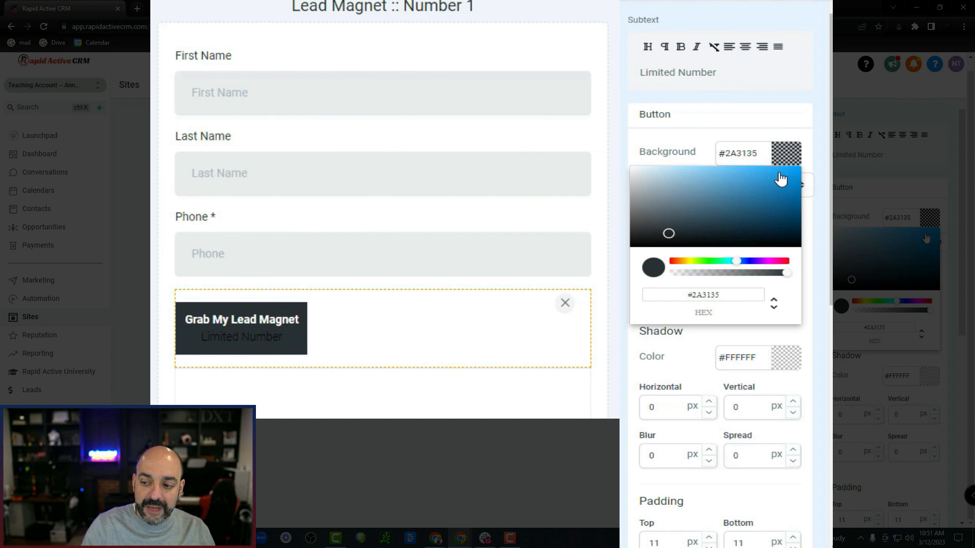
pyautogui.click(782, 262)
pyautogui.moveTo(679, 235)
pyautogui.mouseDown()
pyautogui.moveTo(790, 191)
pyautogui.moveTo(788, 179)
pyautogui.moveTo(756, 181)
pyautogui.mouseUp()
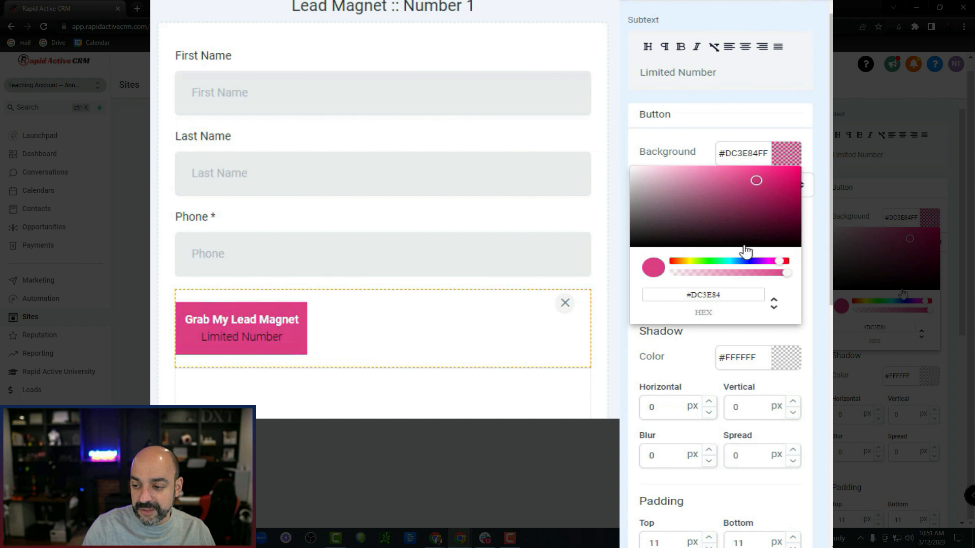
pyautogui.click(785, 265)
pyautogui.click(787, 262)
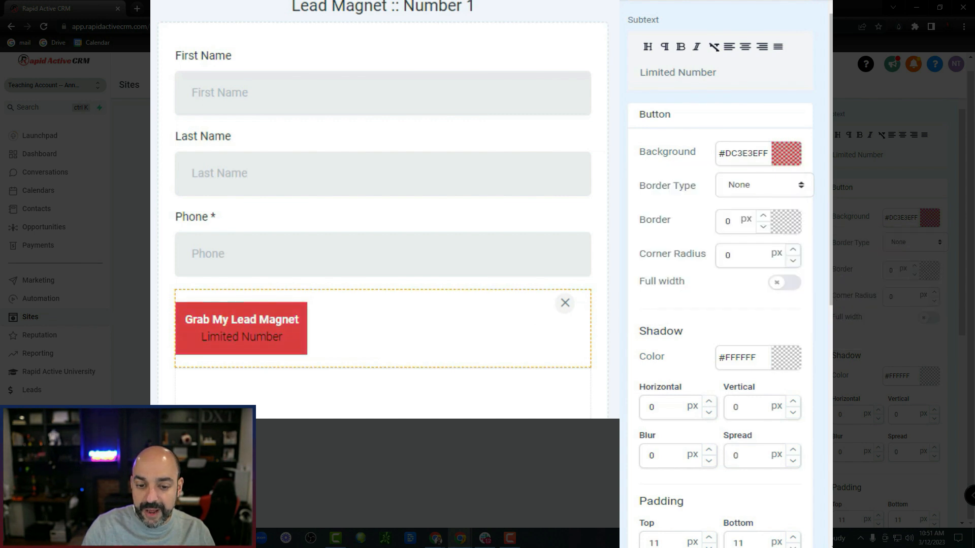
pyautogui.click(786, 163)
pyautogui.moveTo(757, 183)
pyautogui.mouseDown()
pyautogui.moveTo(801, 165)
pyautogui.moveTo(799, 196)
pyautogui.moveTo(801, 187)
pyautogui.mouseUp()
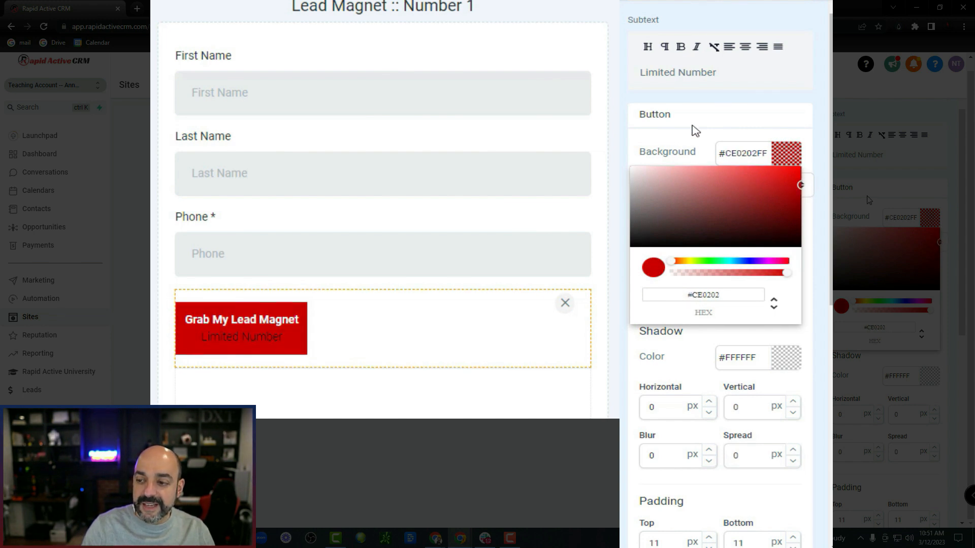
pyautogui.click(726, 111)
# Step: Make the "Grab My Lead Magnet" button span the full width of the form
pyautogui.scroll(-3, 709, 305)
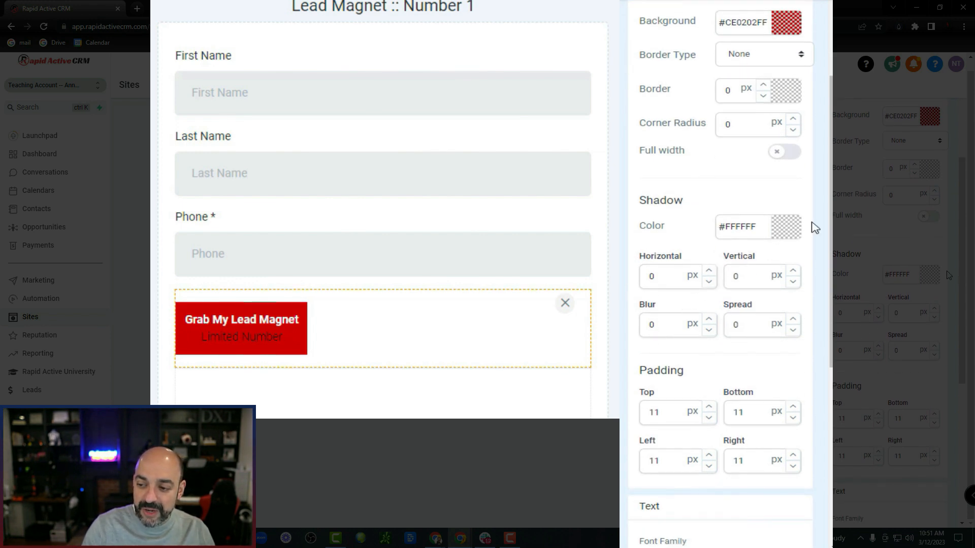
pyautogui.scroll(-2, 725, 252)
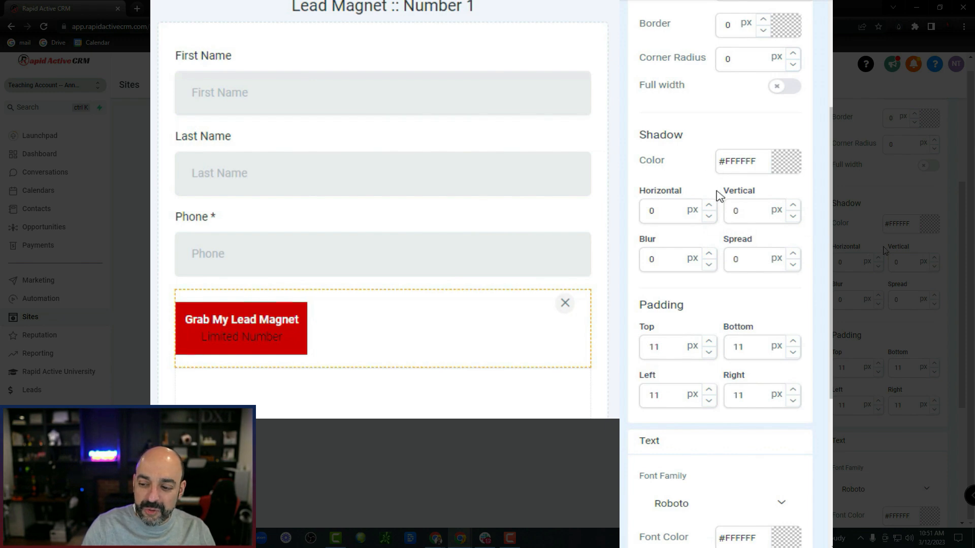
pyautogui.scroll(-2, 708, 230)
pyautogui.scroll(-7, 741, 260)
pyautogui.scroll(16, 740, 258)
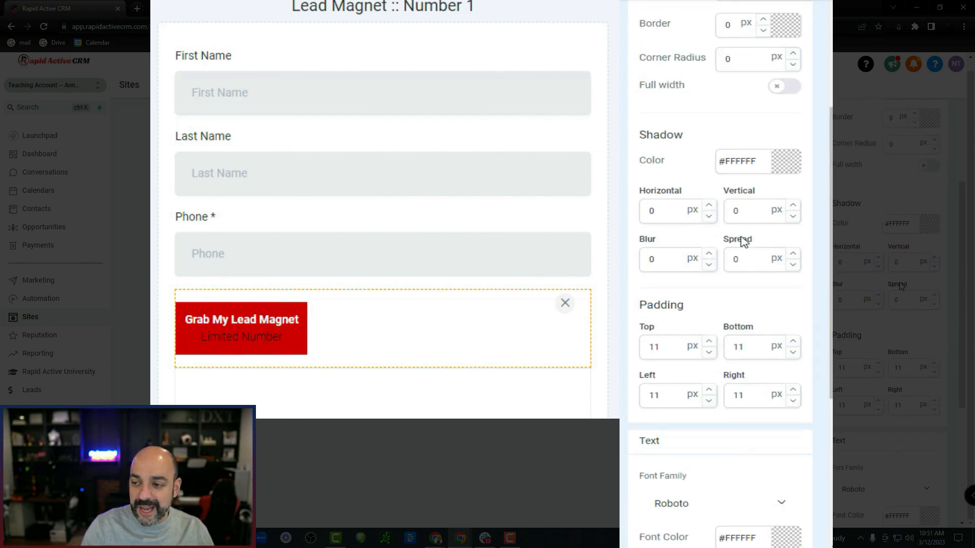
pyautogui.click(794, 351)
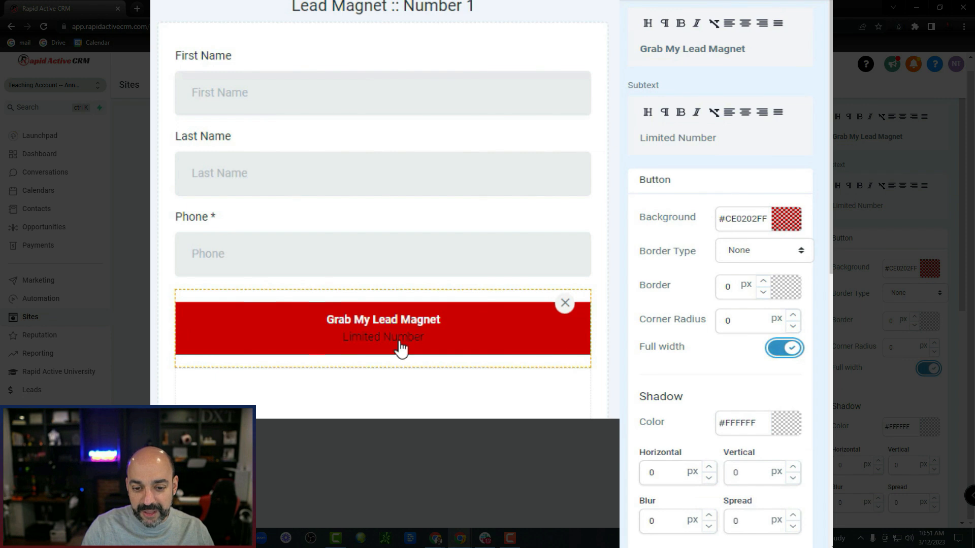
# Step: Set the button's main text size to 18 px
pyautogui.scroll(-4, 693, 246)
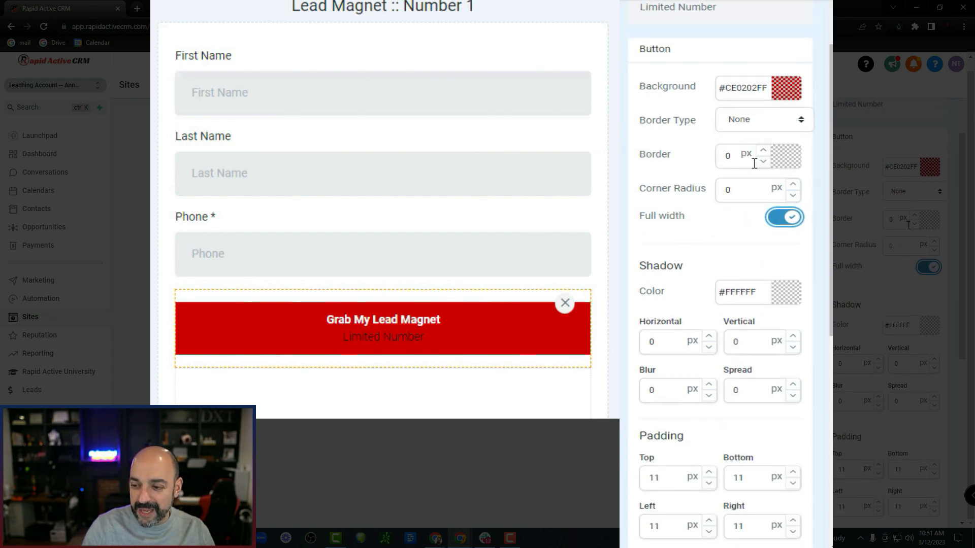
pyautogui.scroll(-10, 718, 206)
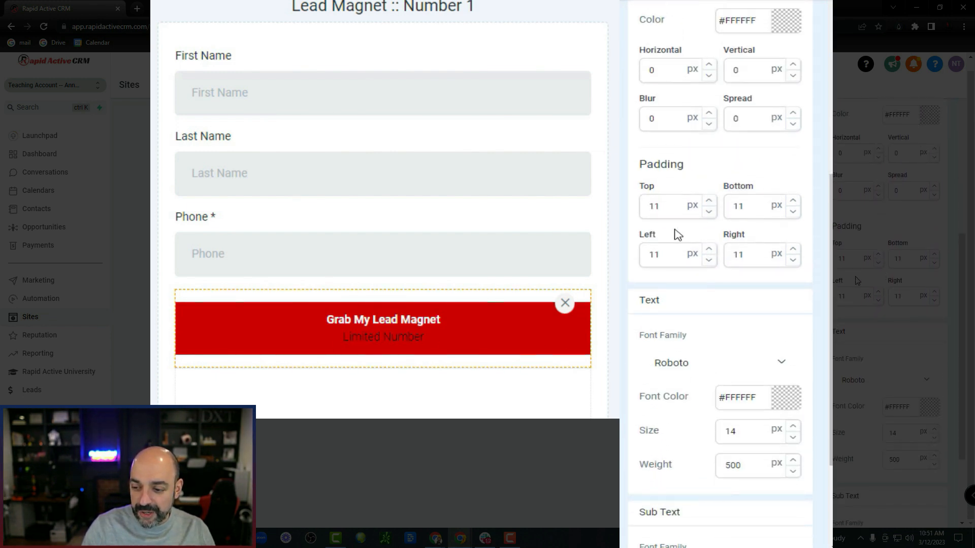
pyautogui.scroll(-2, 709, 269)
pyautogui.click(794, 268)
pyautogui.click(793, 268)
pyautogui.click(794, 268)
pyautogui.click(793, 268)
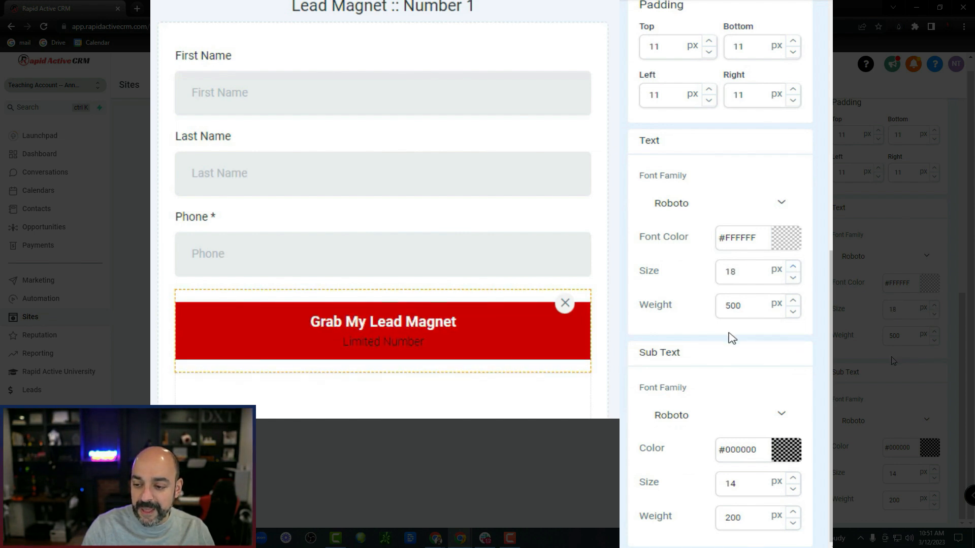
# Step: Set the button subtext's color to white #FFFFFF and its size to 16 px
pyautogui.click(786, 452)
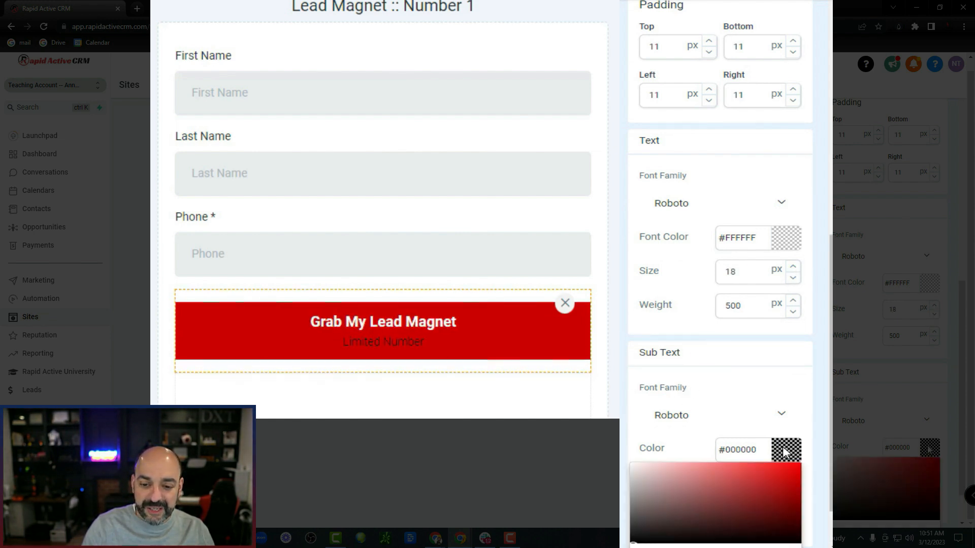
pyautogui.scroll(-1, 773, 464)
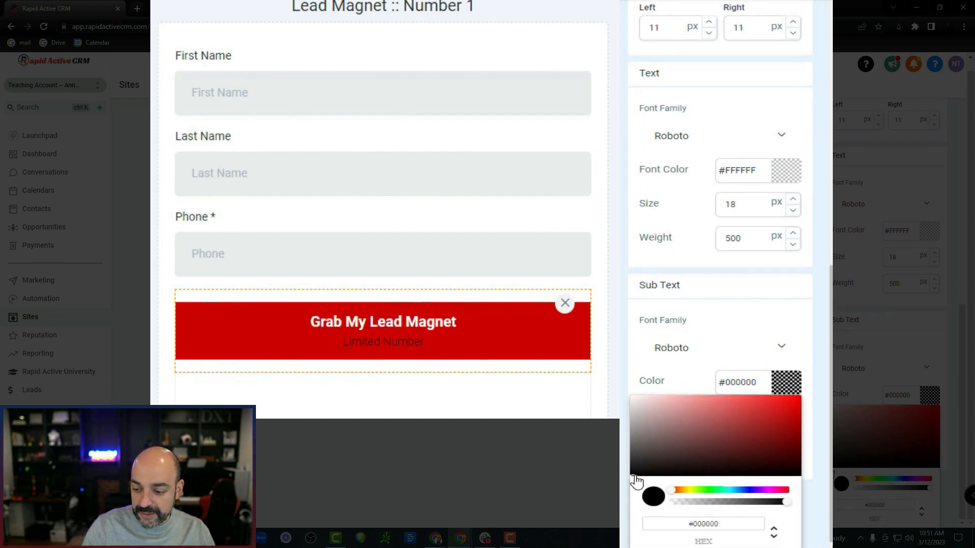
pyautogui.moveTo(636, 478); pyautogui.dragTo(626, 377)
pyautogui.click(621, 362)
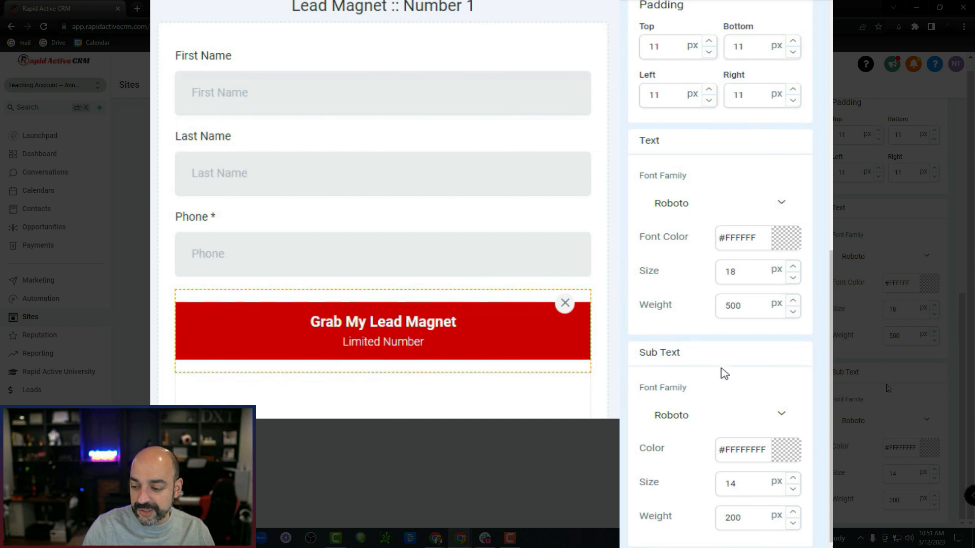
pyautogui.click(798, 479)
pyautogui.click(798, 479)
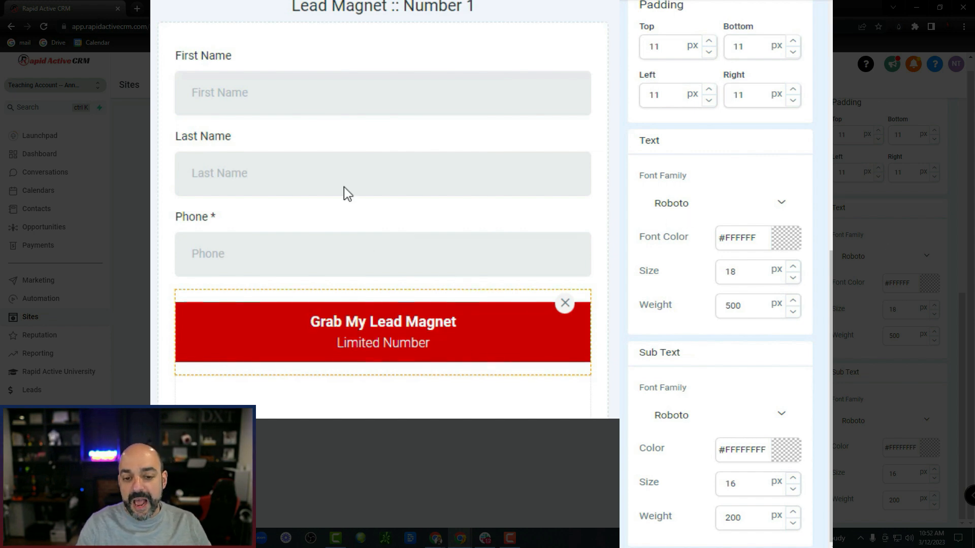
# Step: Deselect the button and save the Lead Magnet :: Number 1 form
pyautogui.click(557, 218)
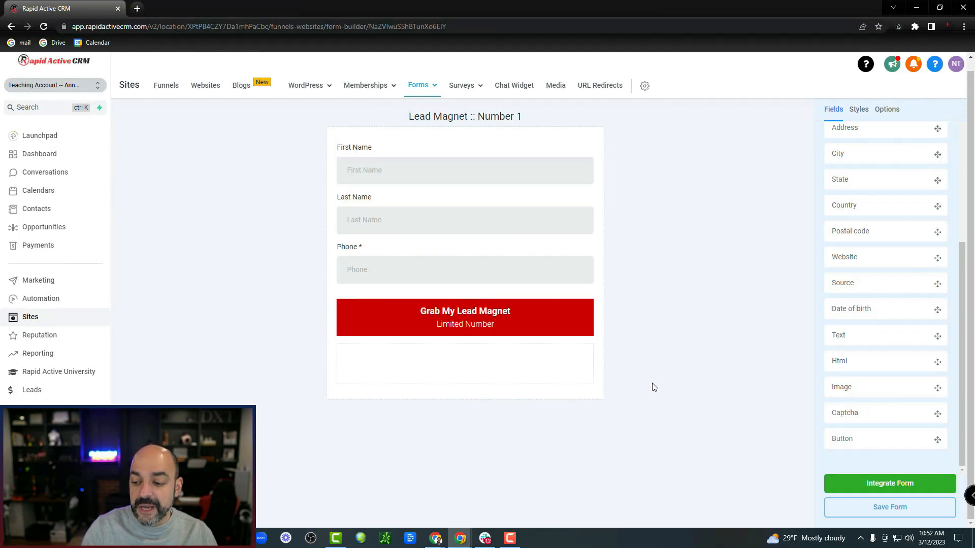
pyautogui.click(882, 507)
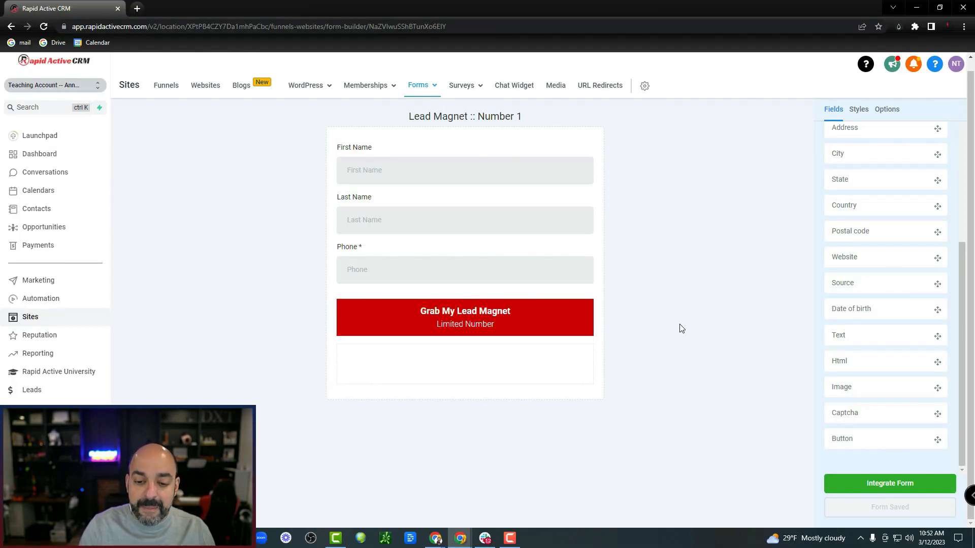
# Step: Set the form's integration trigger to show on scrolling 25%, keeping the Inline layout
pyautogui.click(843, 484)
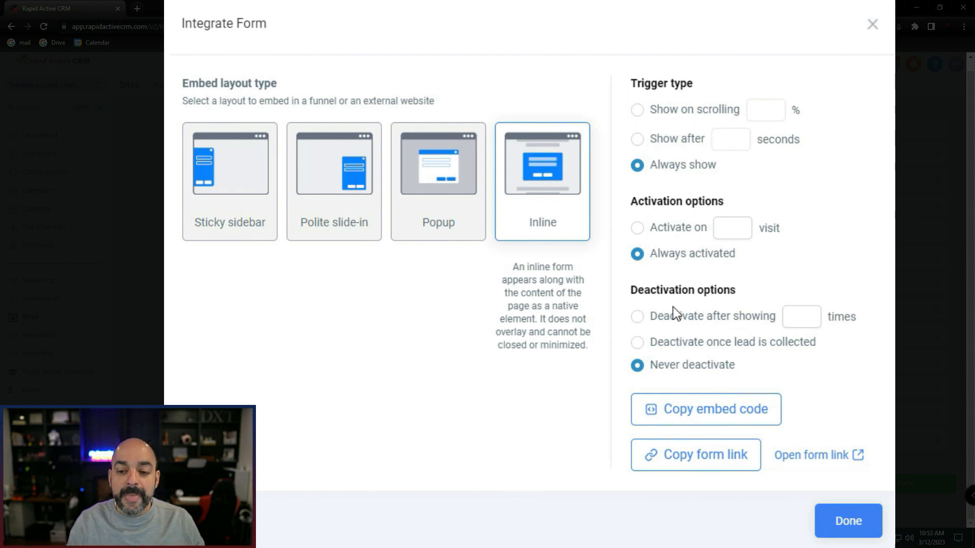
pyautogui.click(636, 111)
pyautogui.click(761, 112)
pyautogui.write('25')
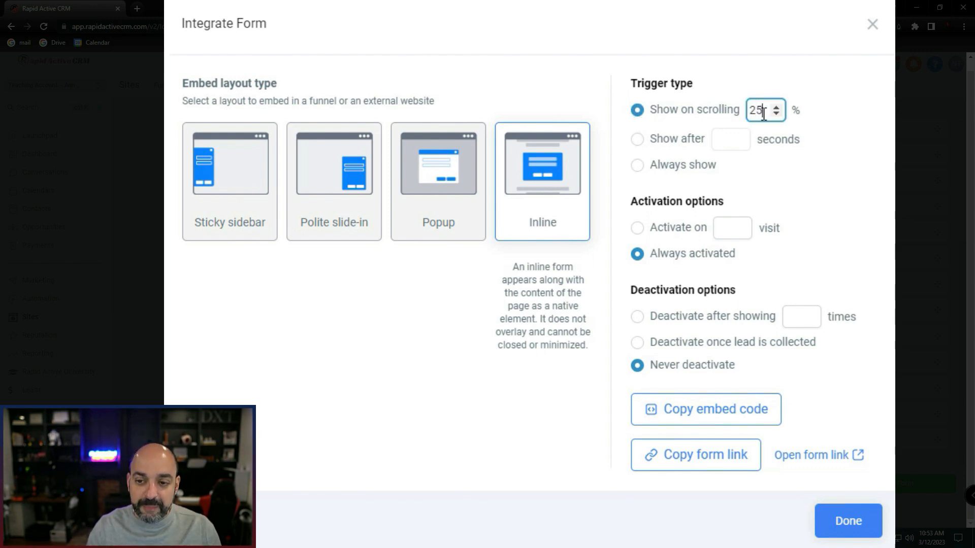
pyautogui.click(771, 136)
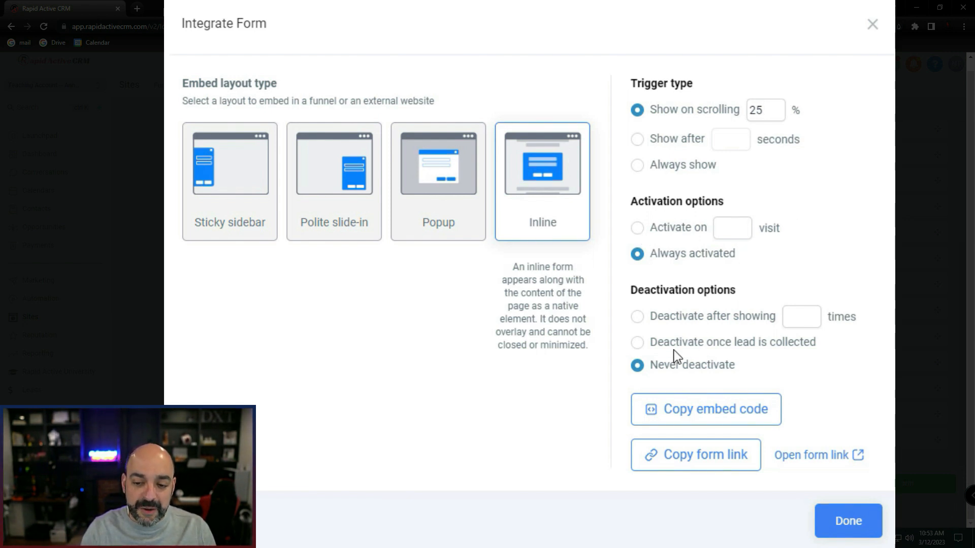
# Step: Set the form to deactivate after showing 3 times and finish the integration settings
pyautogui.click(638, 317)
pyautogui.click(811, 312)
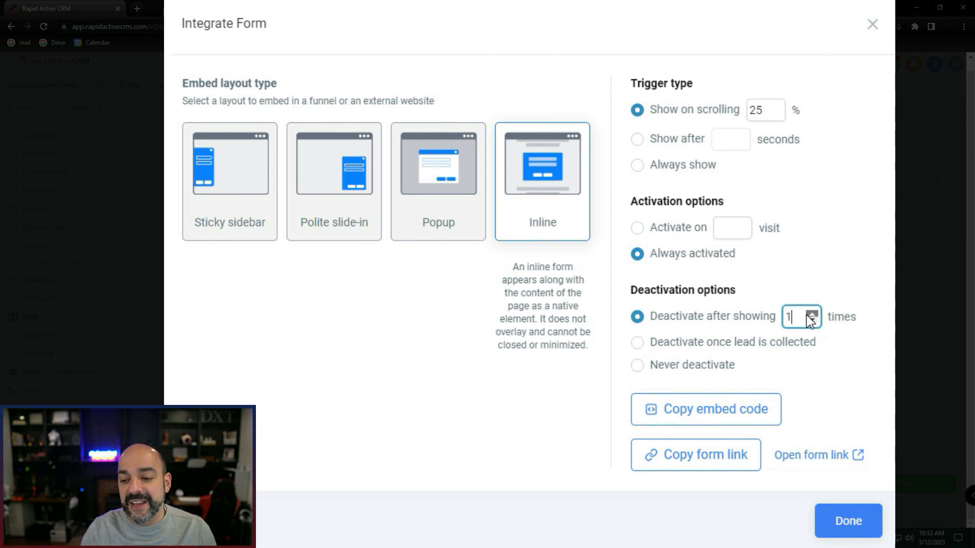
pyautogui.click(812, 312)
pyautogui.click(812, 312)
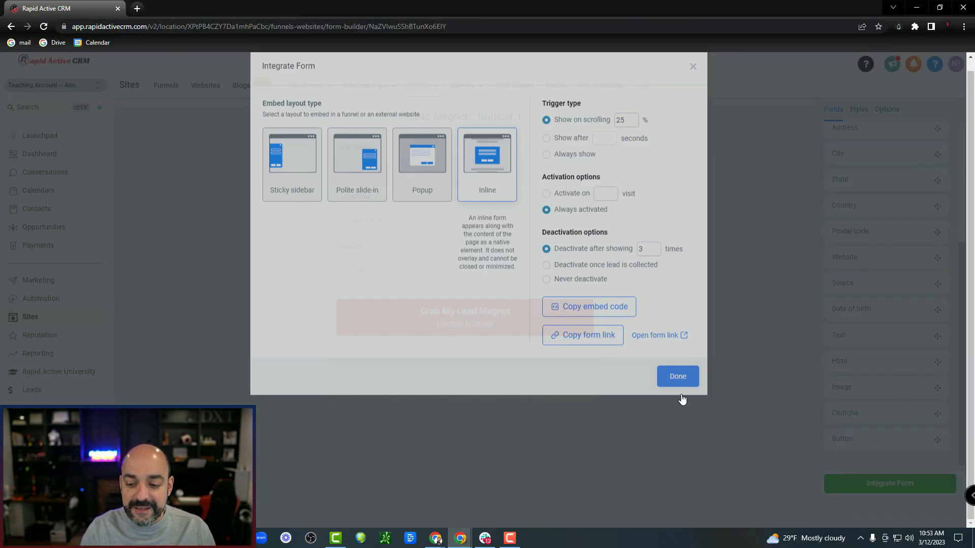
pyautogui.click(854, 524)
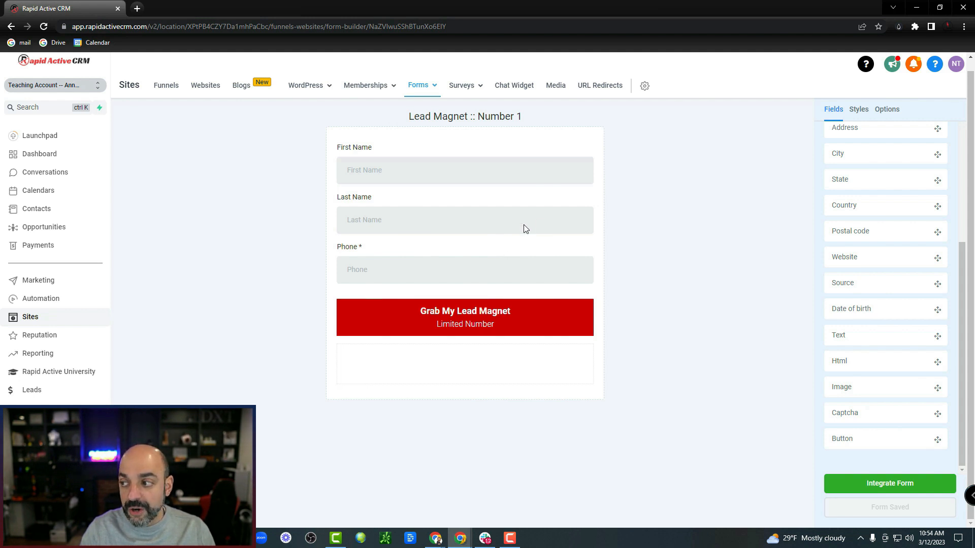
# Step: Open the Home page of the BusinessCoaching-001-1.2 funnel in the page builder
pyautogui.click(164, 92)
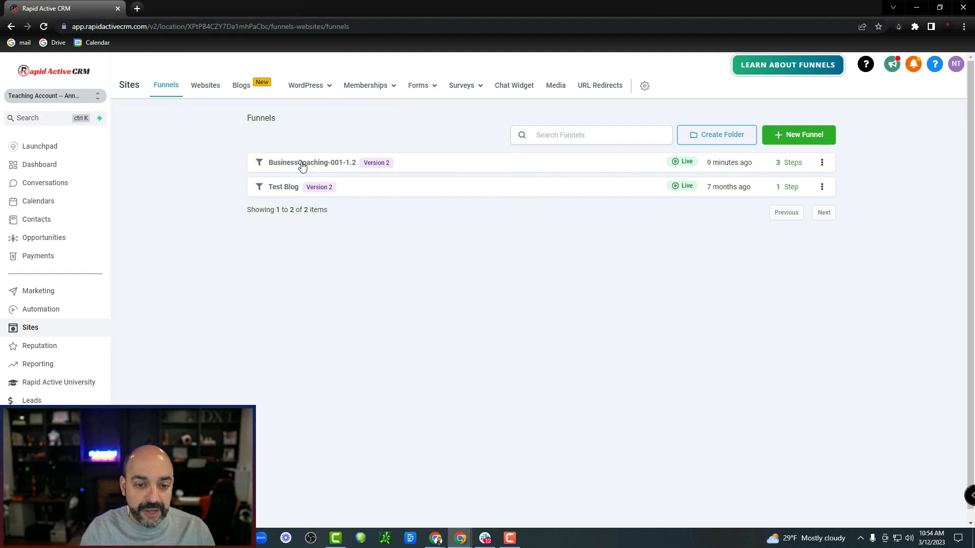
pyautogui.click(303, 167)
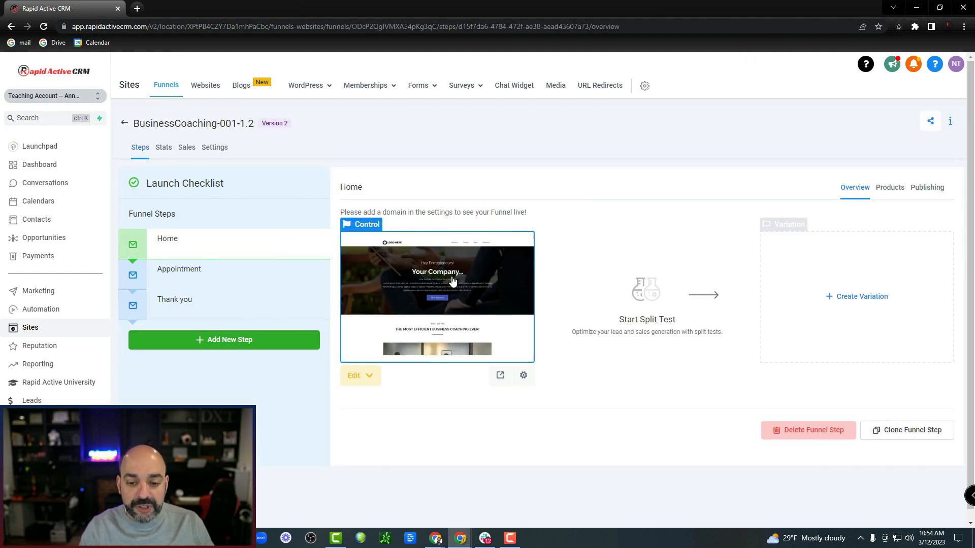
pyautogui.click(453, 282)
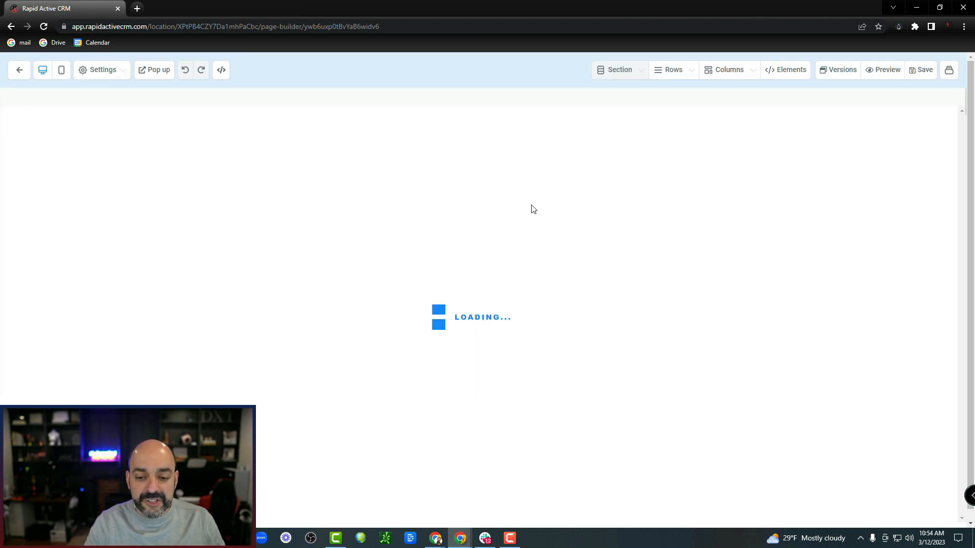
# Step: Add a Form element below the "What We Are" sub-headline and assign it the Lead Magnet :: Number 1 form
pyautogui.scroll(-4, 576, 254)
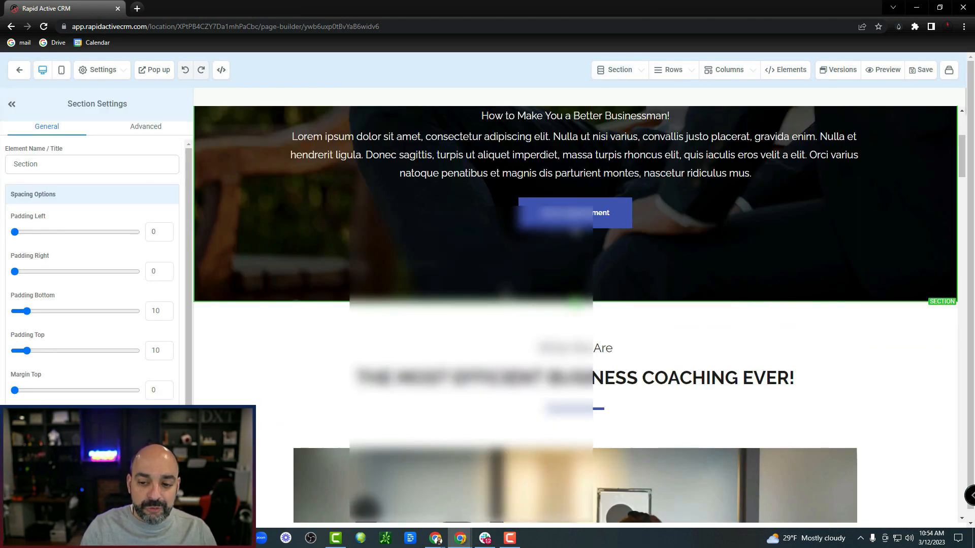
pyautogui.scroll(-4, 598, 347)
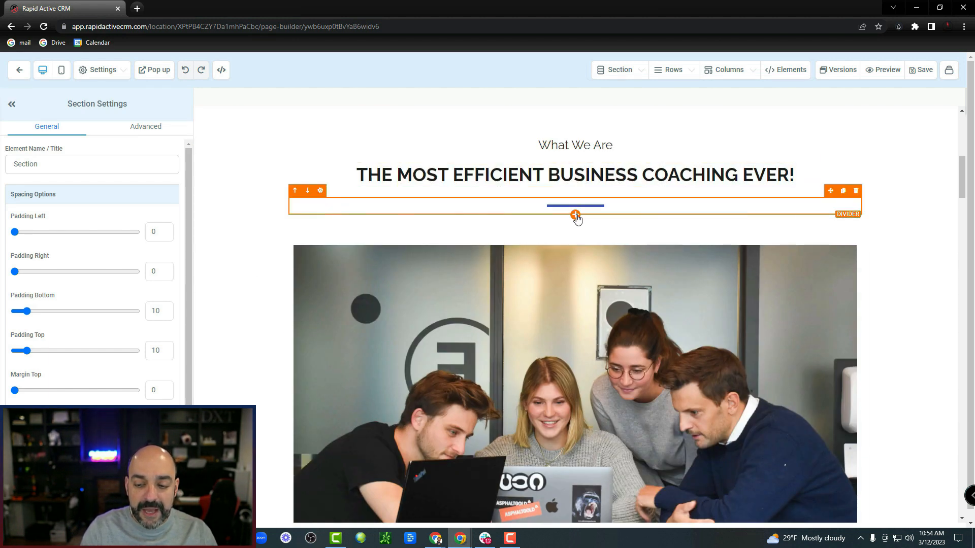
pyautogui.click(576, 216)
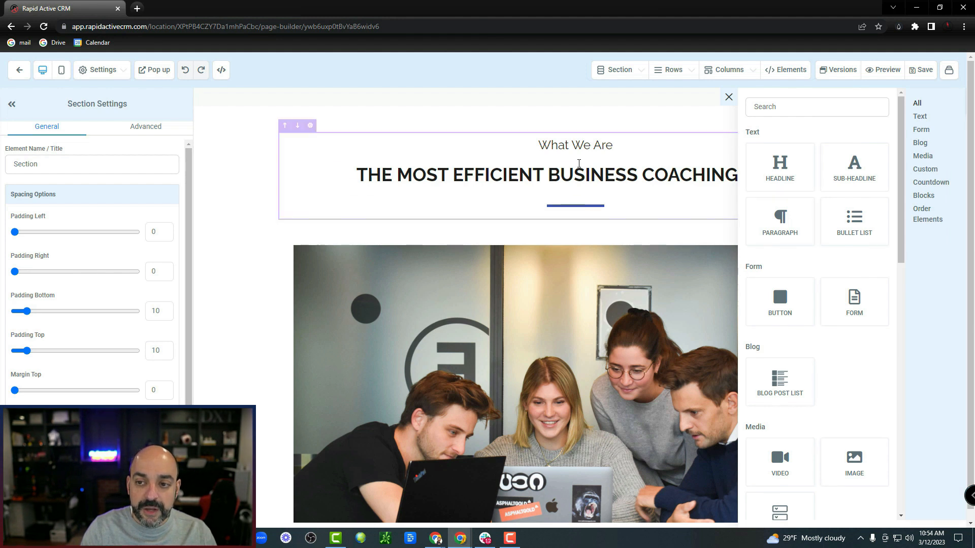
pyautogui.click(573, 144)
pyautogui.moveTo(793, 69)
pyautogui.click(739, 98)
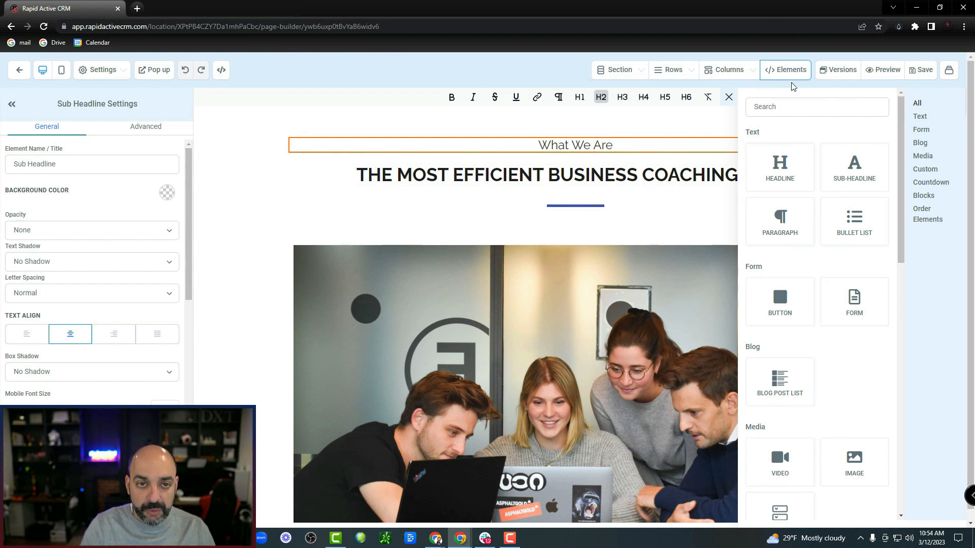
pyautogui.scroll(-1, 869, 274)
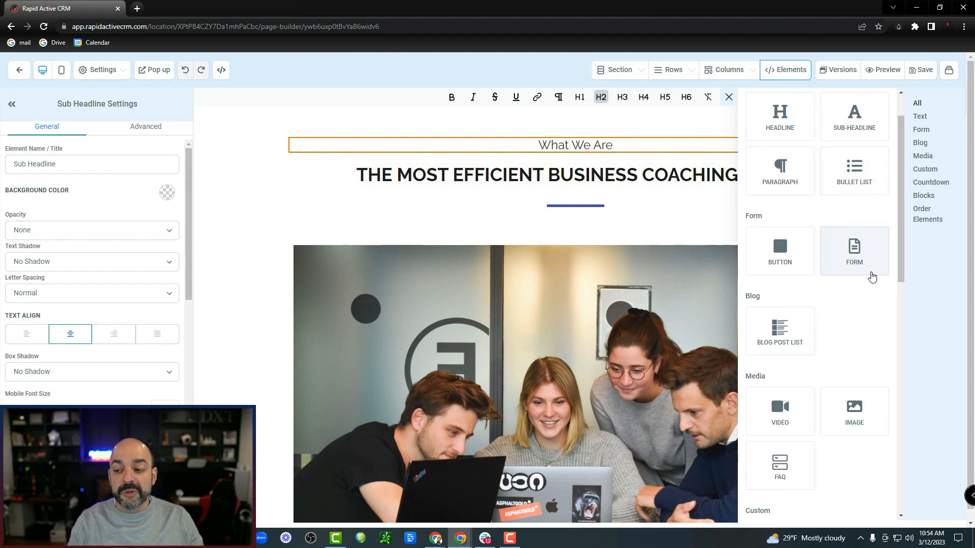
pyautogui.click(869, 258)
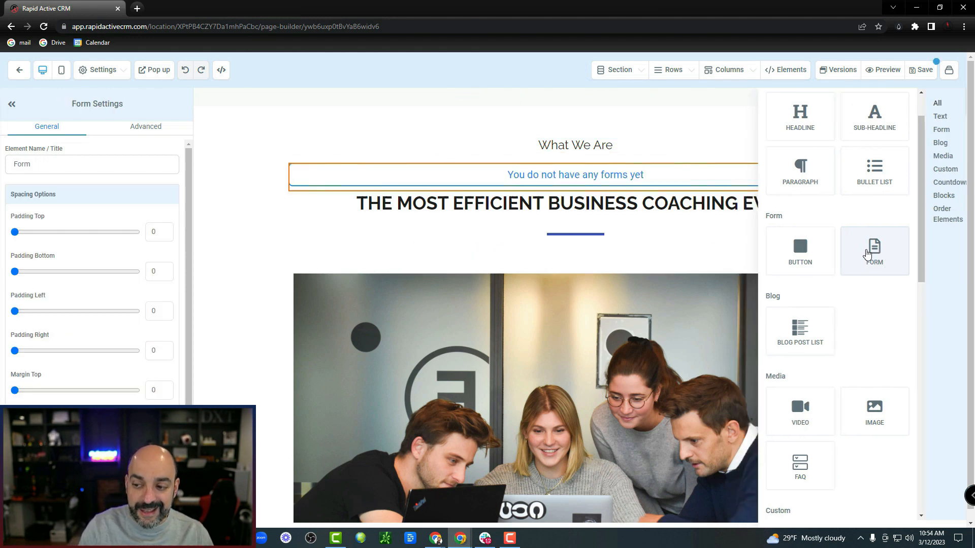
pyautogui.click(545, 251)
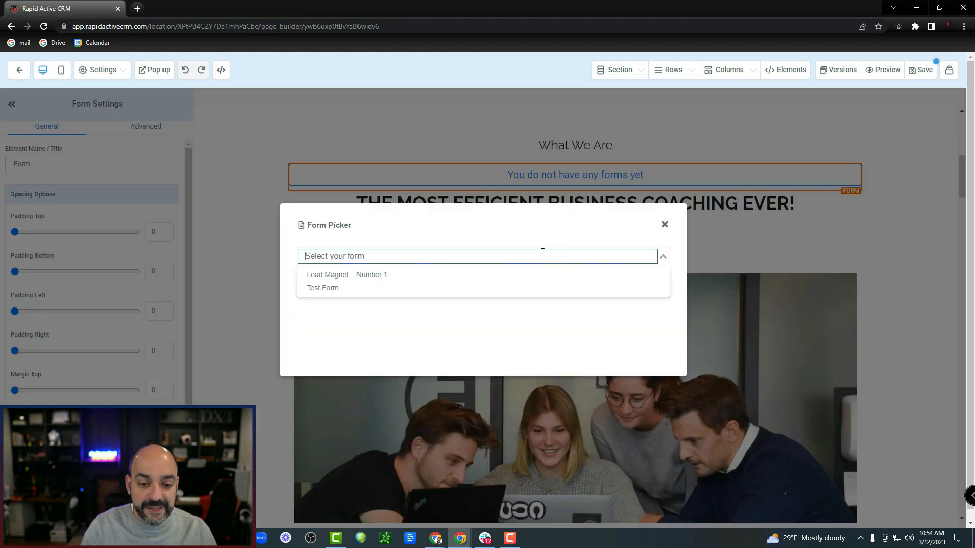
pyautogui.click(446, 278)
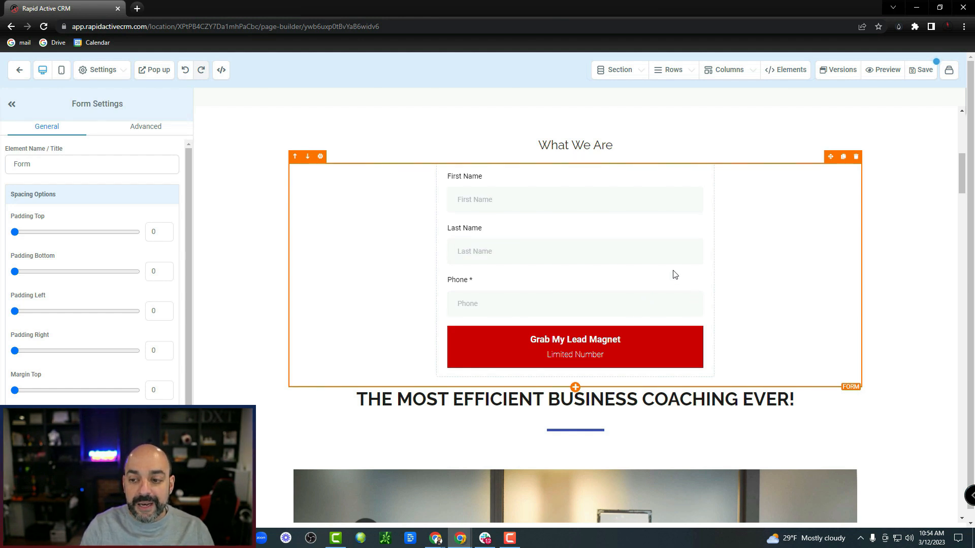
# Step: Save the page and dismiss the SEO Meta Data settings without updating them
pyautogui.click(924, 70)
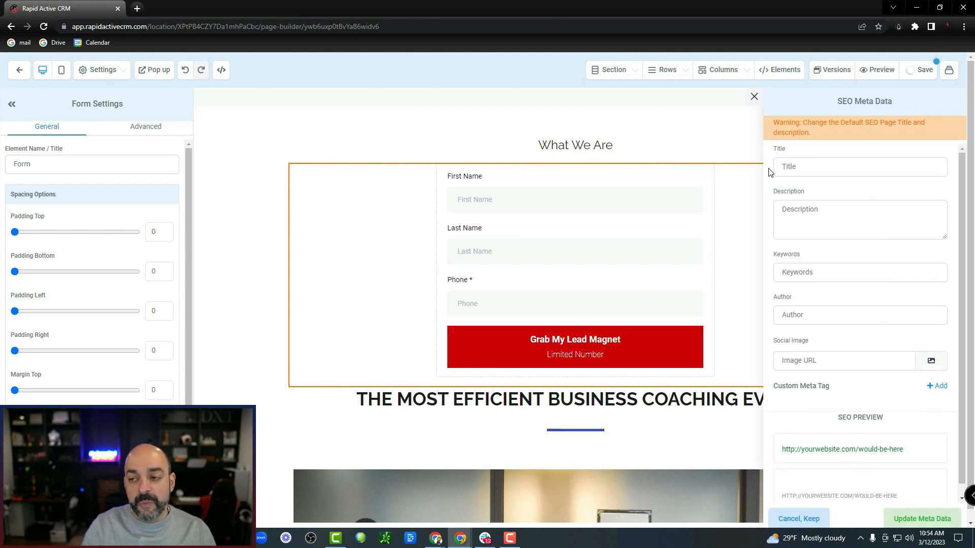
pyautogui.click(754, 96)
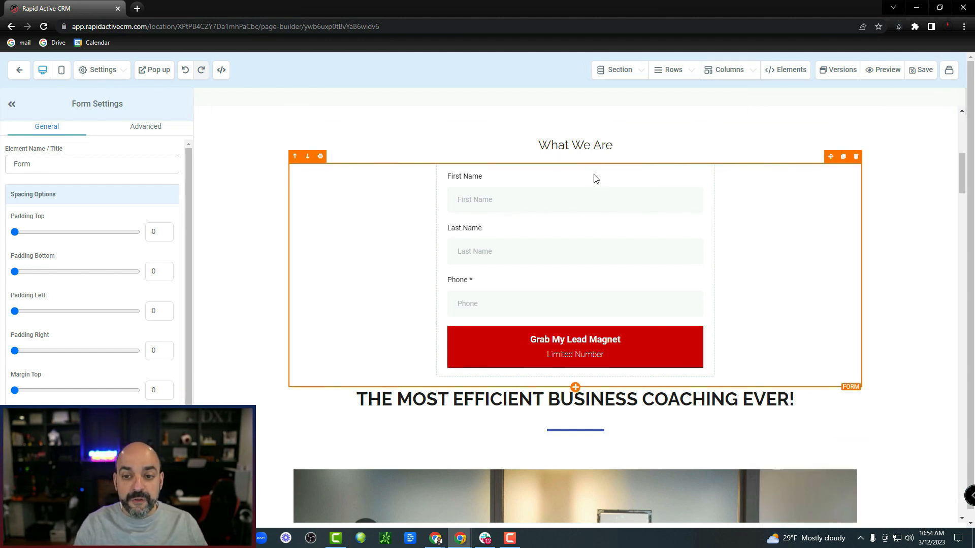
# Step: Add a one-column row to the page's popup and place a headline in it reading "Please fill out this form"
pyautogui.click(158, 73)
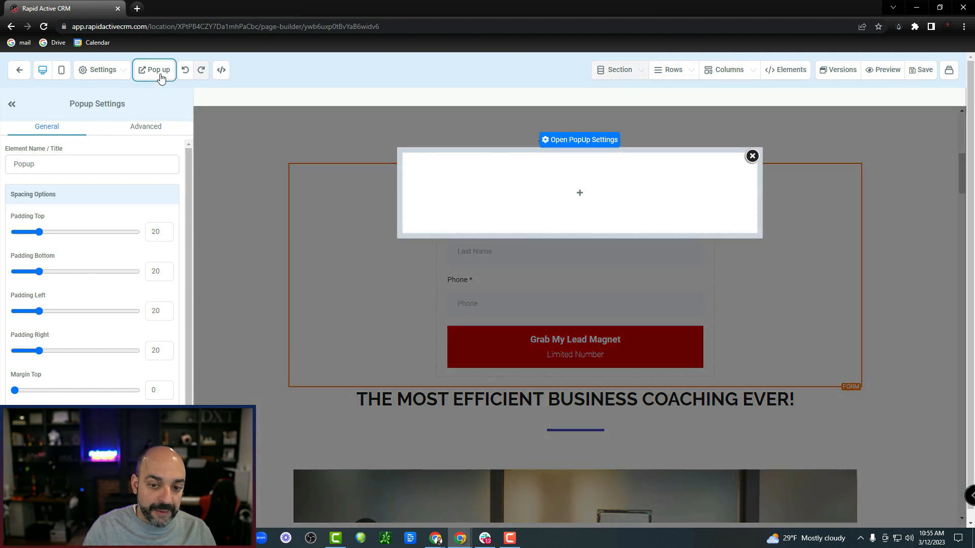
pyautogui.click(579, 193)
pyautogui.moveTo(835, 142); pyautogui.dragTo(626, 180)
pyautogui.click(580, 205)
pyautogui.moveTo(790, 132); pyautogui.dragTo(579, 196)
pyautogui.tripleClick(579, 197)
pyautogui.write('Please fill out this fomr')
pyautogui.press('BackSpace')
pyautogui.press('BackSpace')
pyautogui.write('rm')
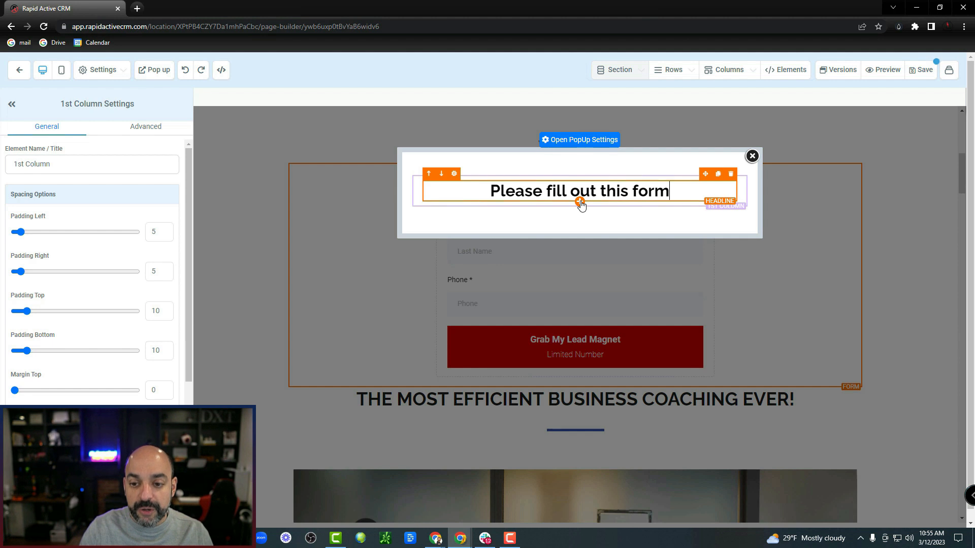
# Step: Add a Form element below the popup's headline, assign it the Lead Magnet :: Number 1 form, and close the popup
pyautogui.moveTo(786, 76)
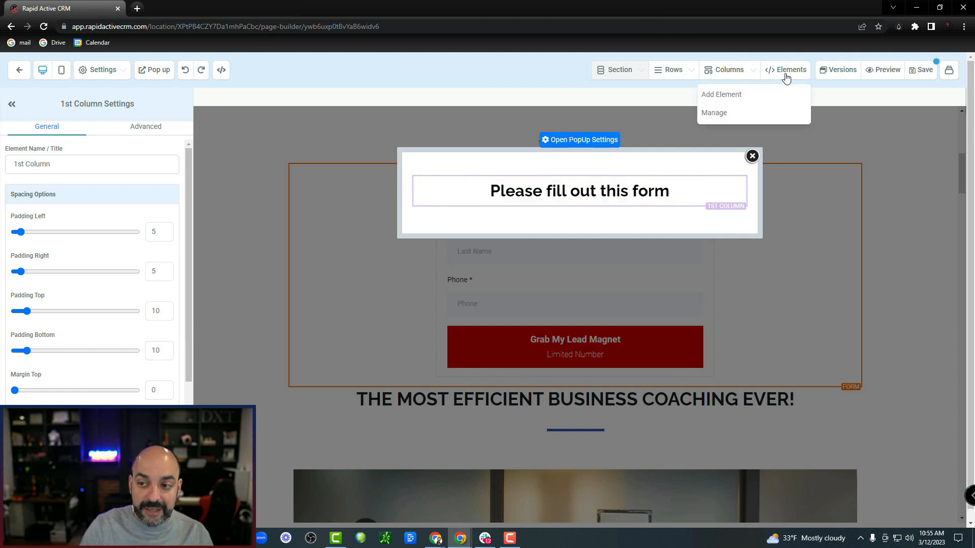
pyautogui.click(755, 97)
pyautogui.click(577, 216)
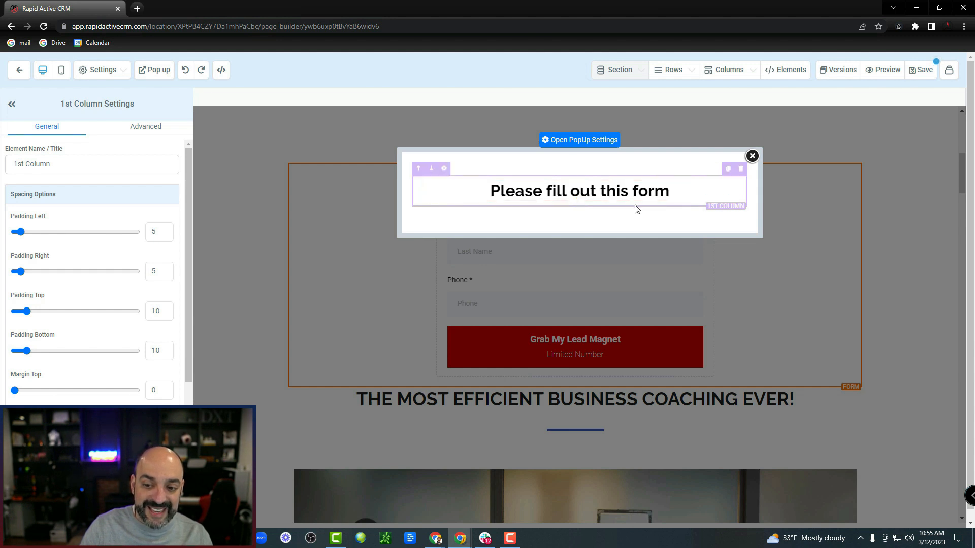
pyautogui.click(579, 202)
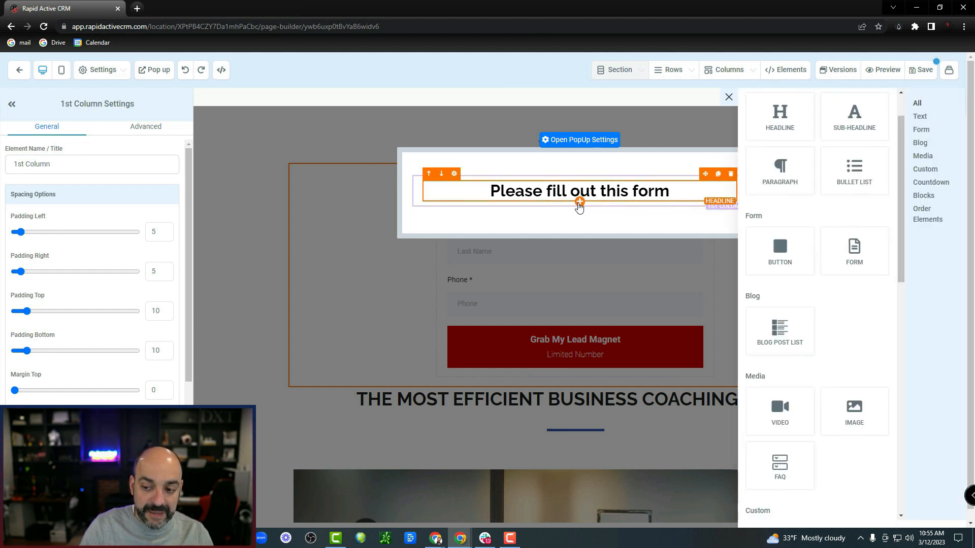
pyautogui.scroll(-6, 797, 265)
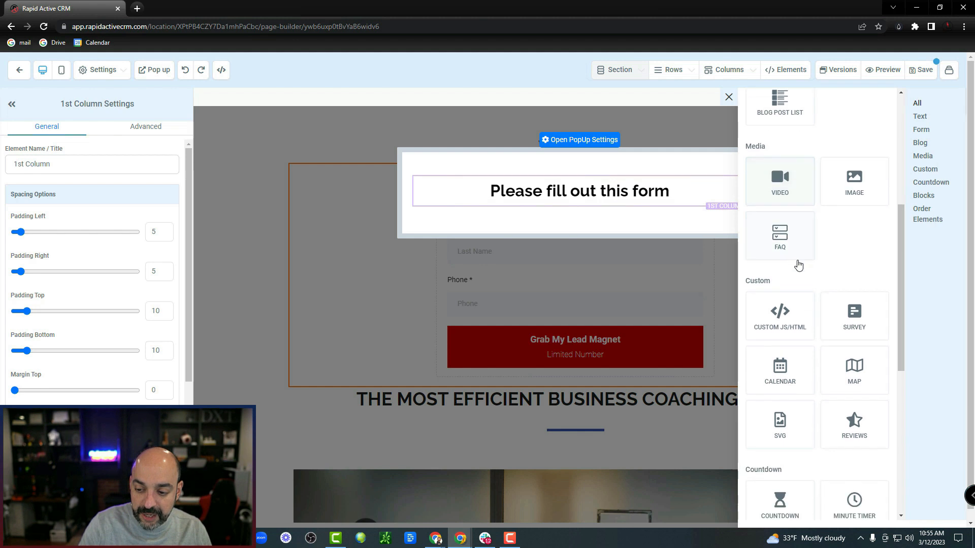
pyautogui.scroll(-5, 804, 273)
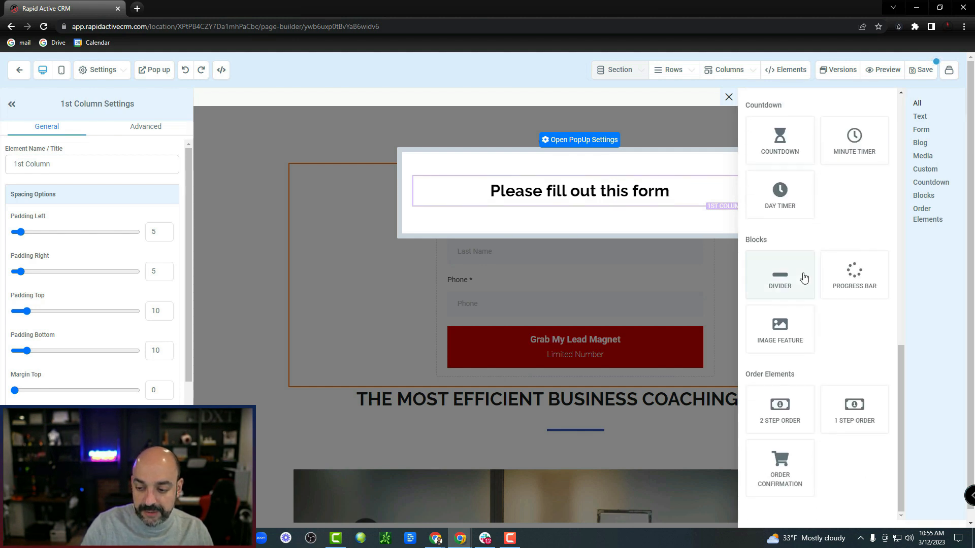
pyautogui.scroll(6, 802, 276)
pyautogui.scroll(5, 844, 270)
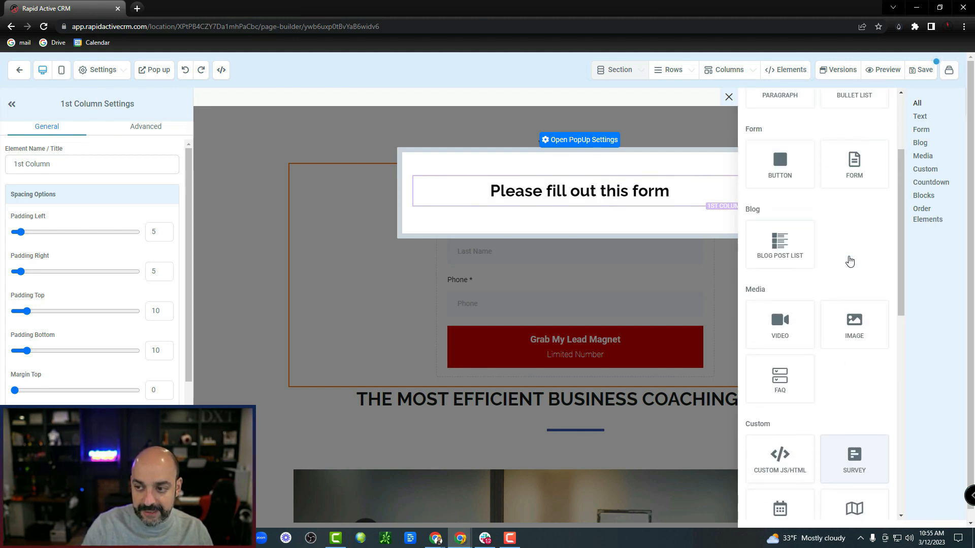
pyautogui.click(854, 168)
pyautogui.click(447, 257)
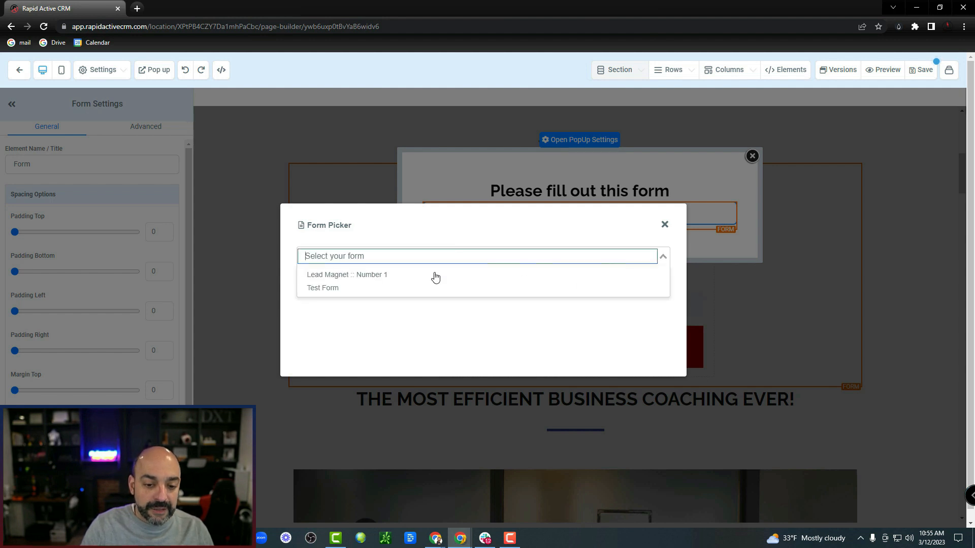
pyautogui.click(420, 274)
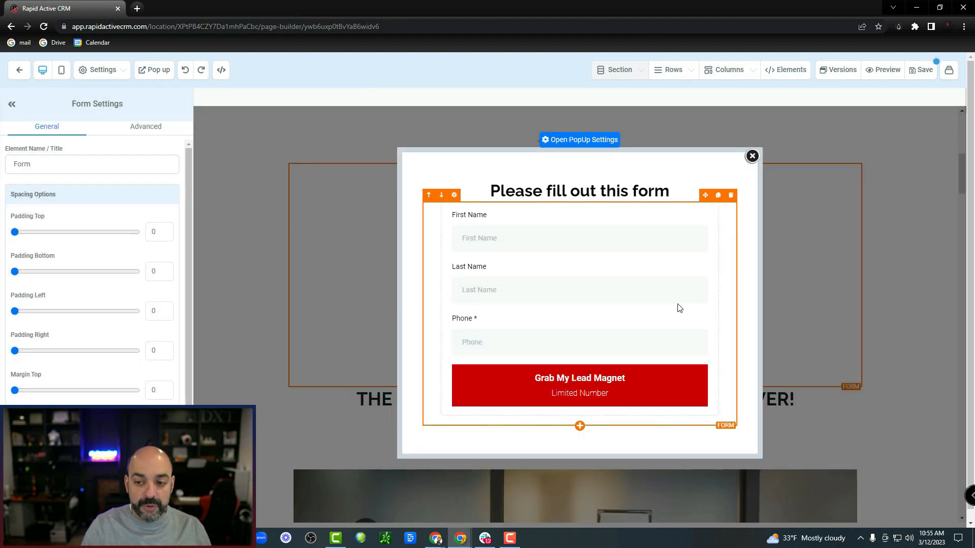
pyautogui.click(753, 157)
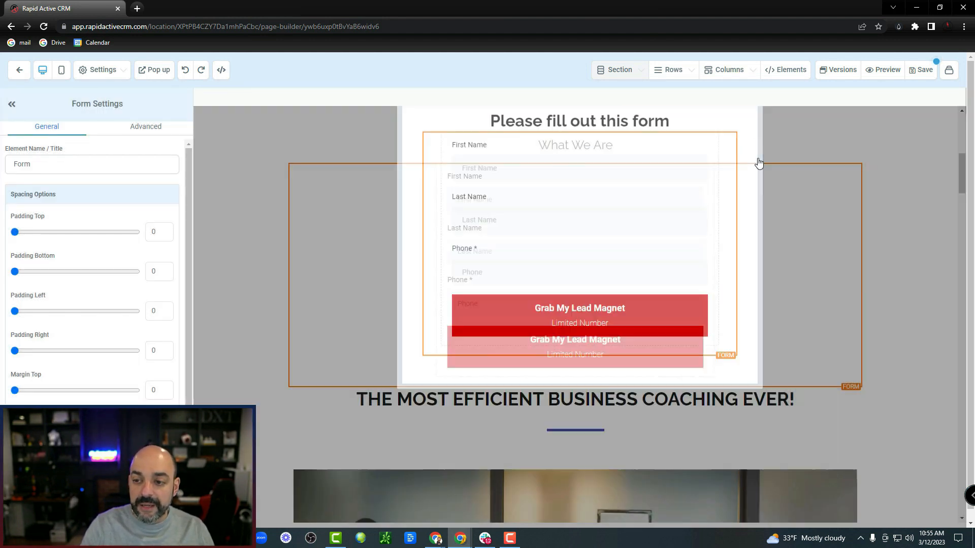
# Step: Reopen the popup's settings and set its background image to JShine.jpg from the Backgrounds media collection
pyautogui.click(157, 72)
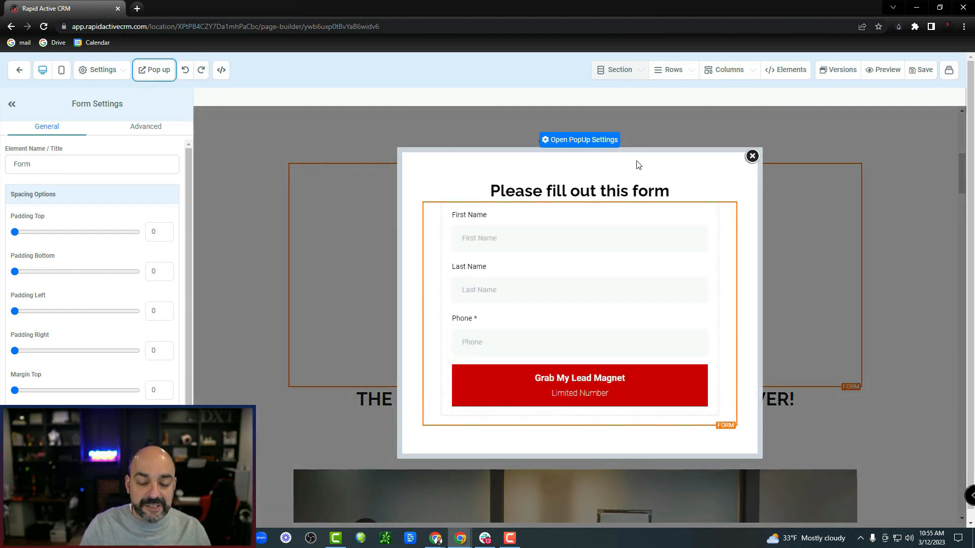
pyautogui.click(589, 145)
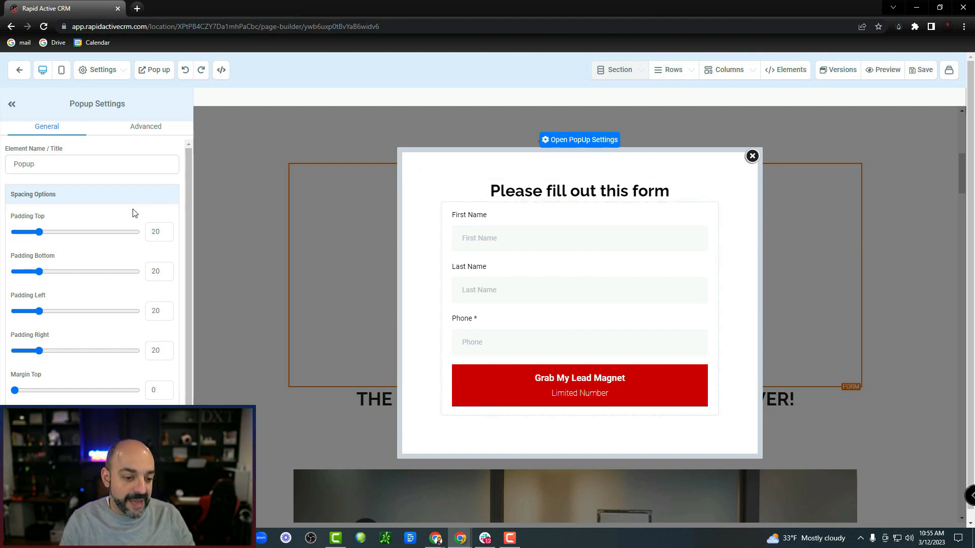
pyautogui.scroll(-2, 133, 213)
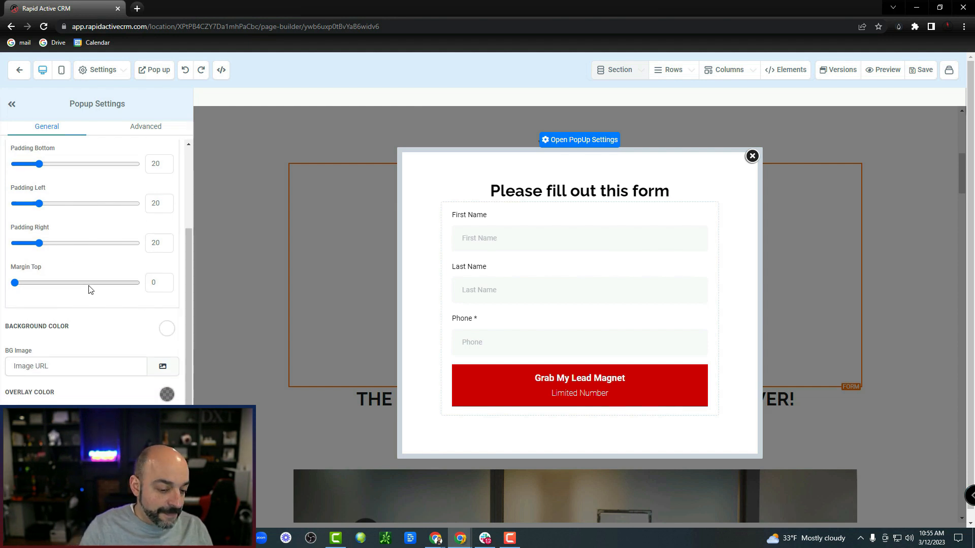
pyautogui.scroll(-1, 117, 365)
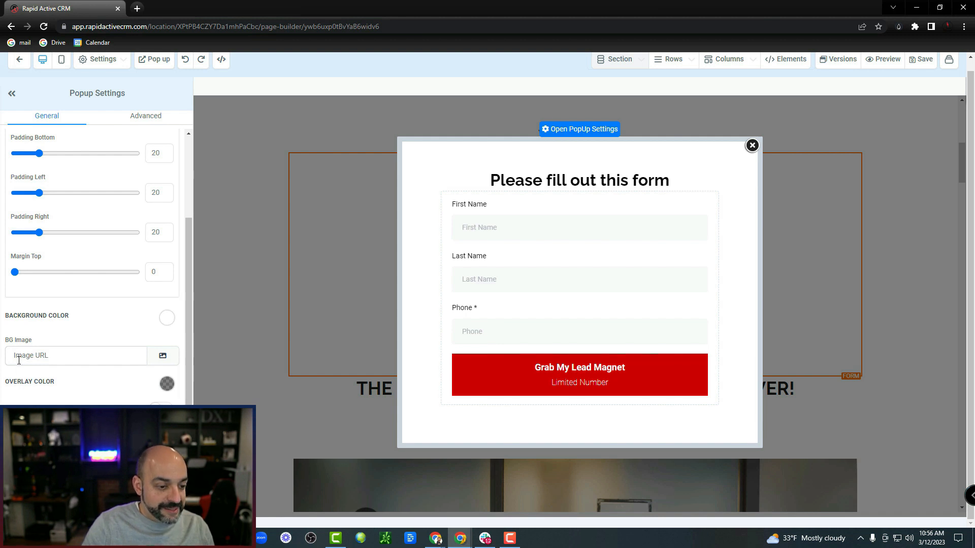
pyautogui.scroll(4, 76, 315)
pyautogui.scroll(-3, 87, 257)
pyautogui.scroll(3, 103, 267)
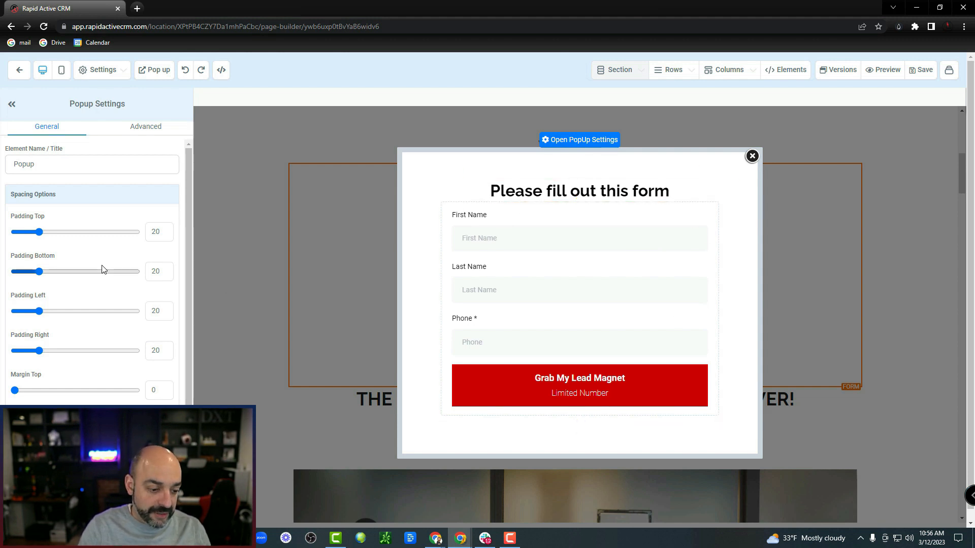
pyautogui.scroll(-2, 106, 300)
pyautogui.click(160, 366)
pyautogui.click(482, 69)
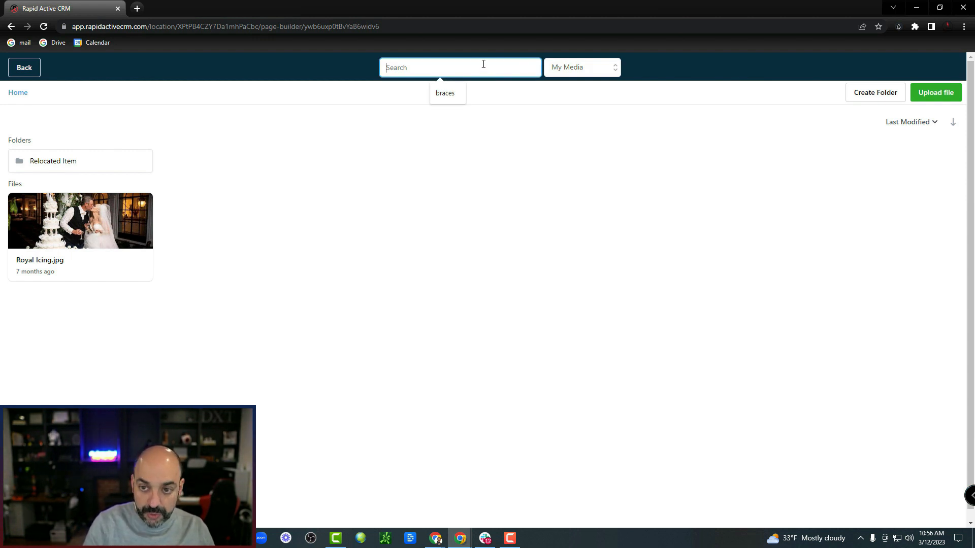
pyautogui.click(591, 72)
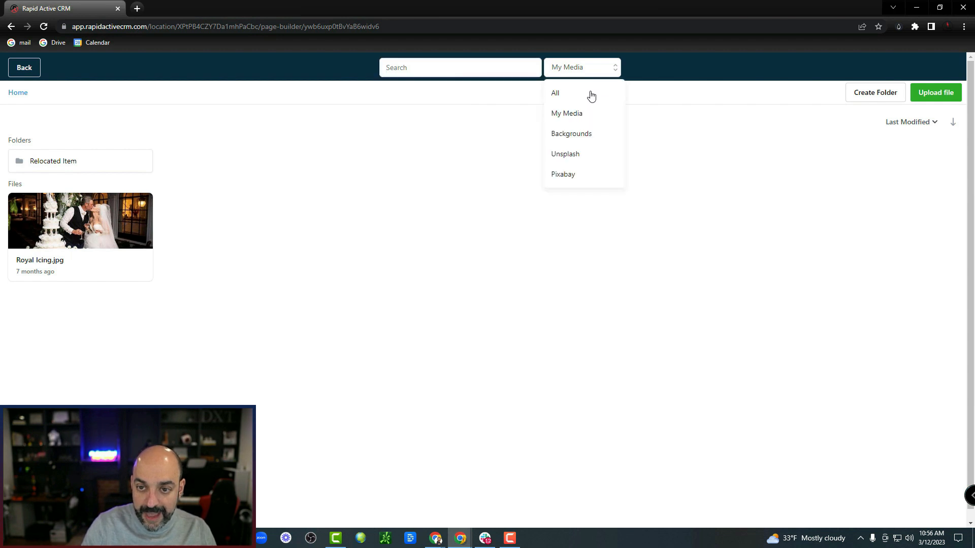
pyautogui.click(574, 140)
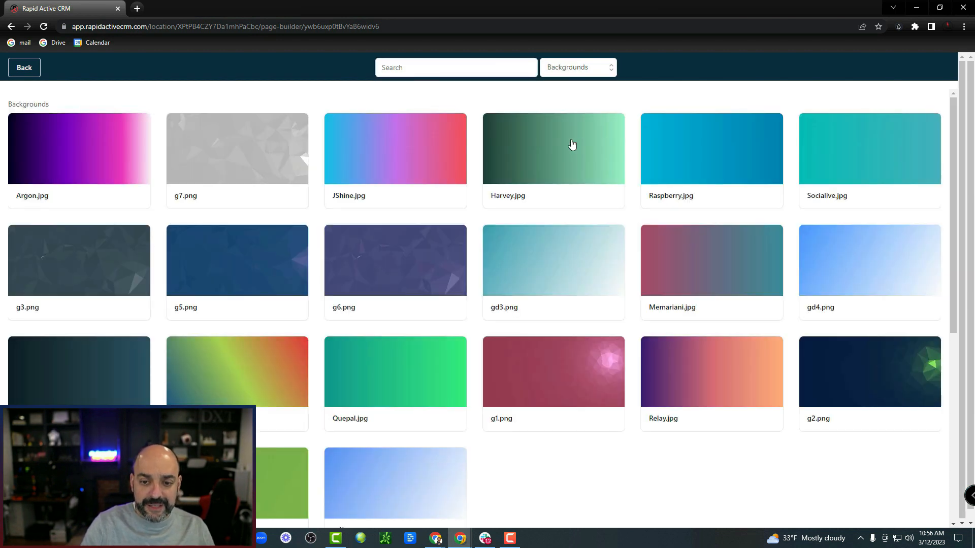
pyautogui.click(405, 160)
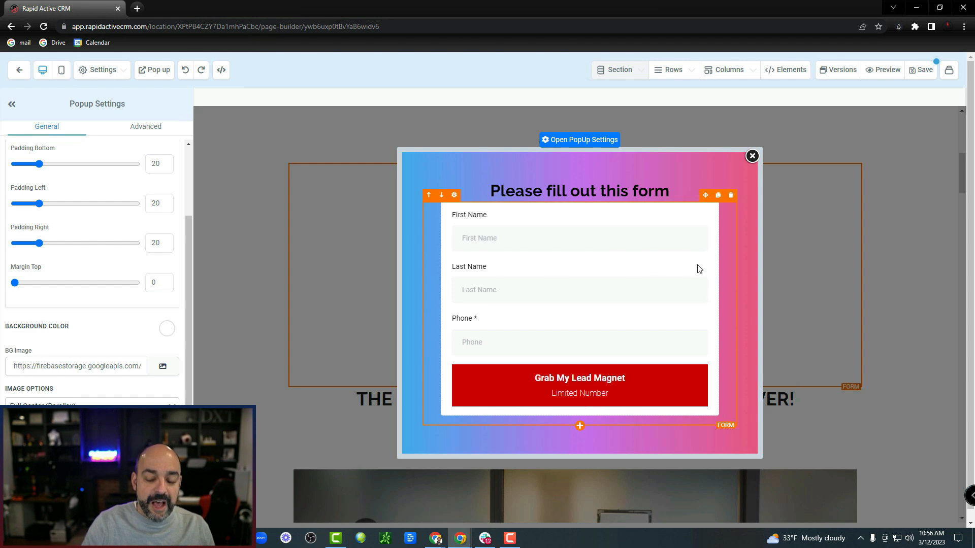
# Step: Set the popup headline's text color and bold text color to white
pyautogui.click(617, 191)
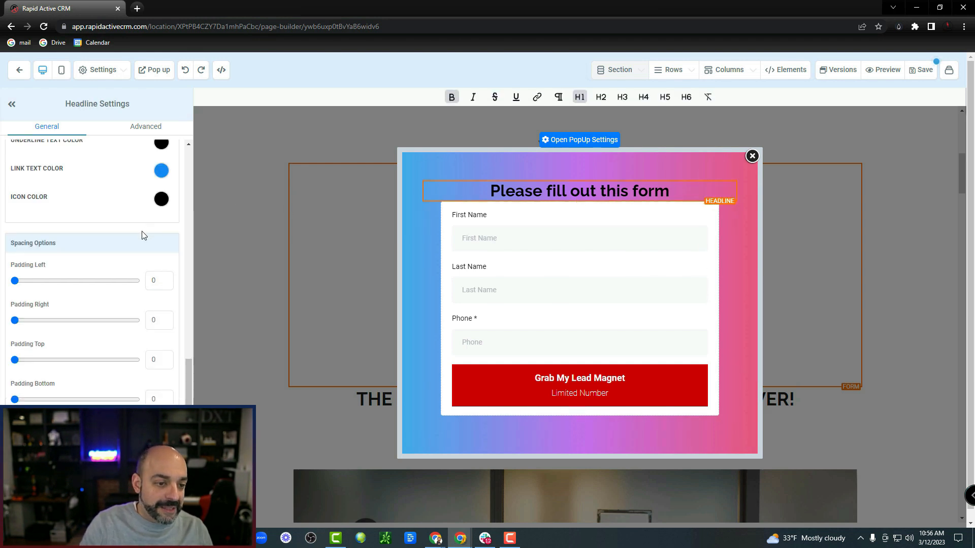
pyautogui.scroll(2, 118, 237)
pyautogui.click(161, 260)
pyautogui.click(57, 282)
pyautogui.click(615, 223)
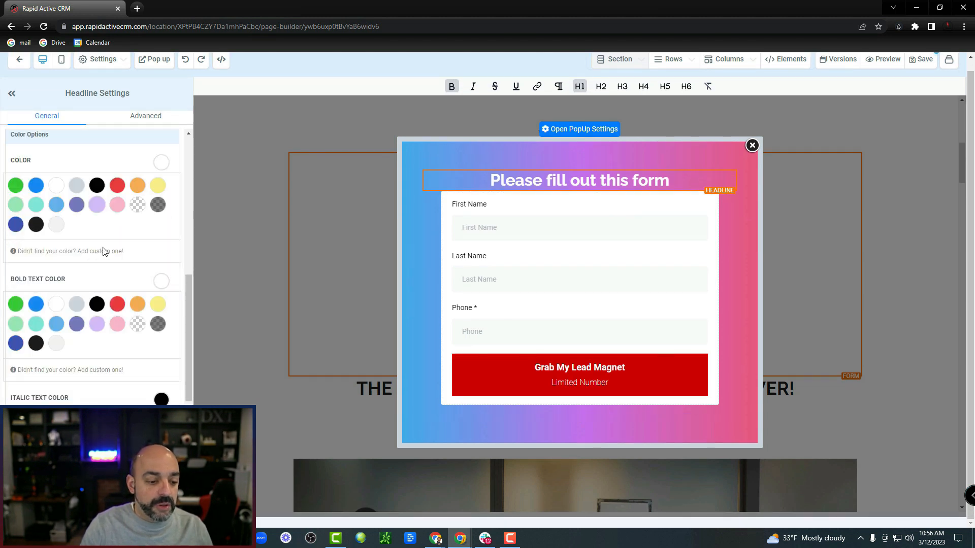
pyautogui.scroll(-1, 130, 283)
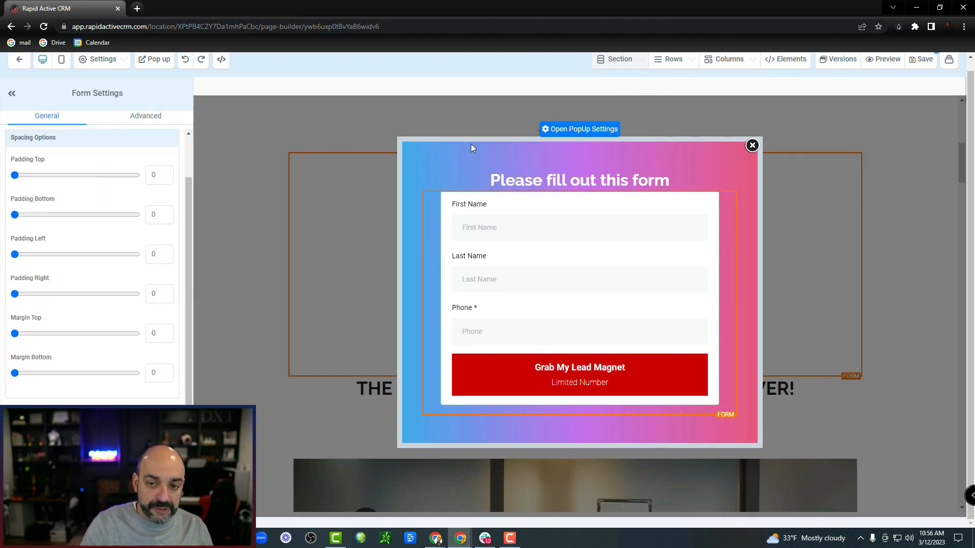
# Step: Check the popup's background settings, and save the page with the popup closed
pyautogui.click(583, 130)
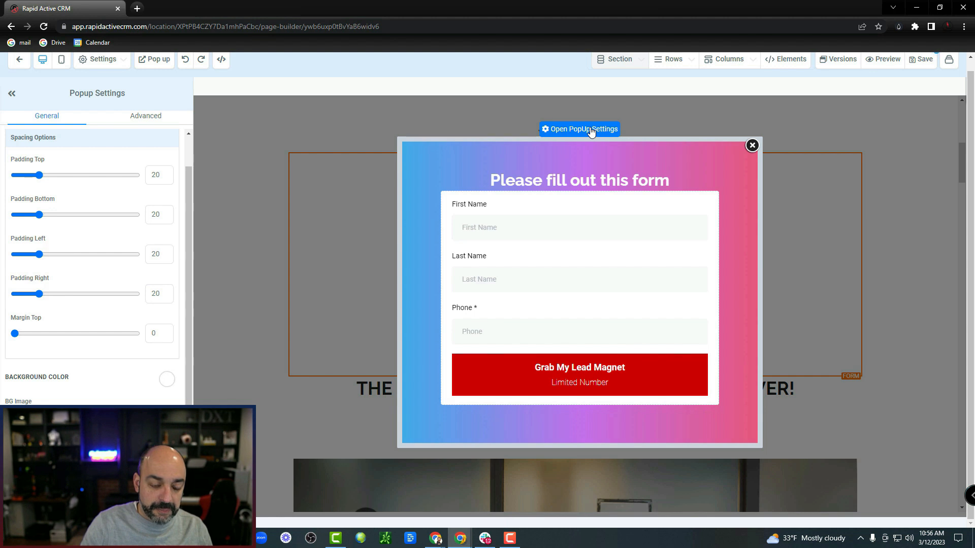
pyautogui.scroll(-5, 190, 219)
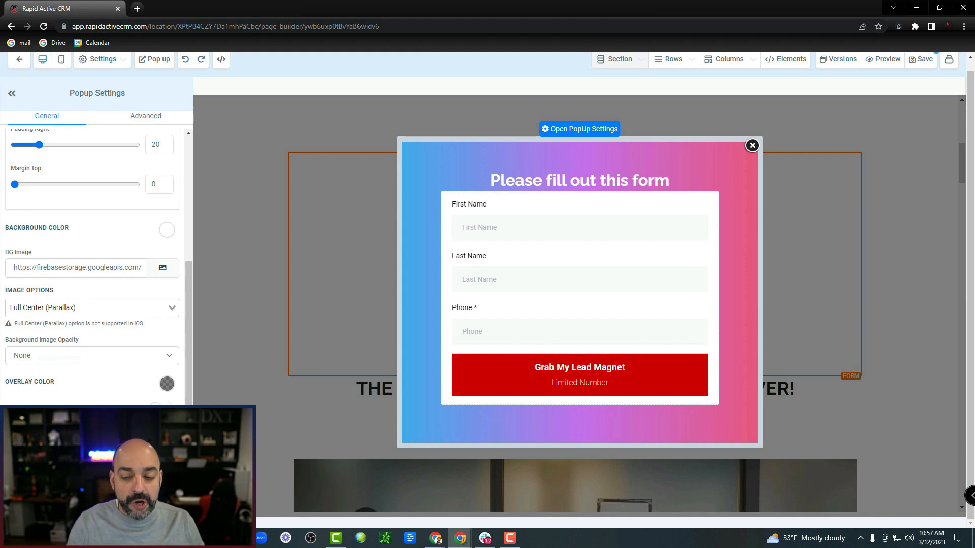
pyautogui.click(752, 145)
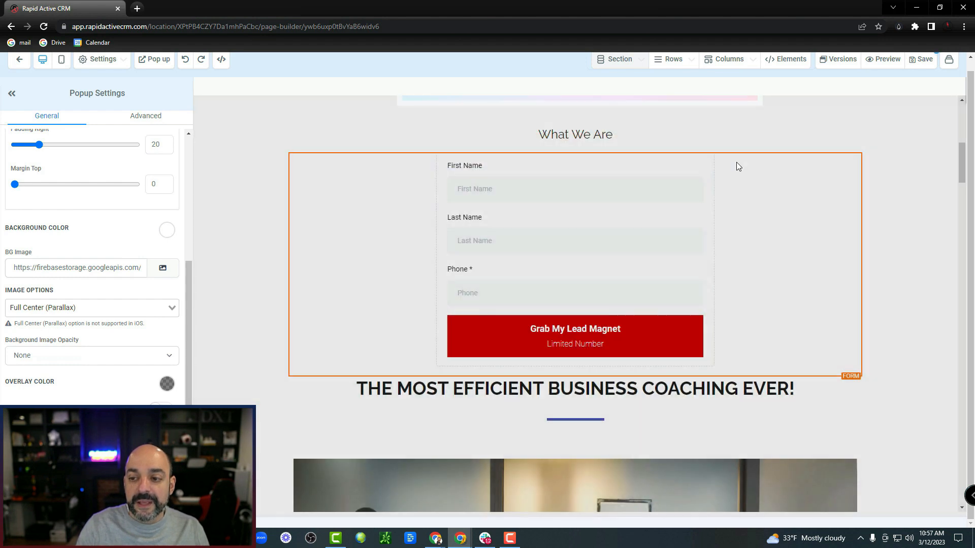
pyautogui.click(928, 60)
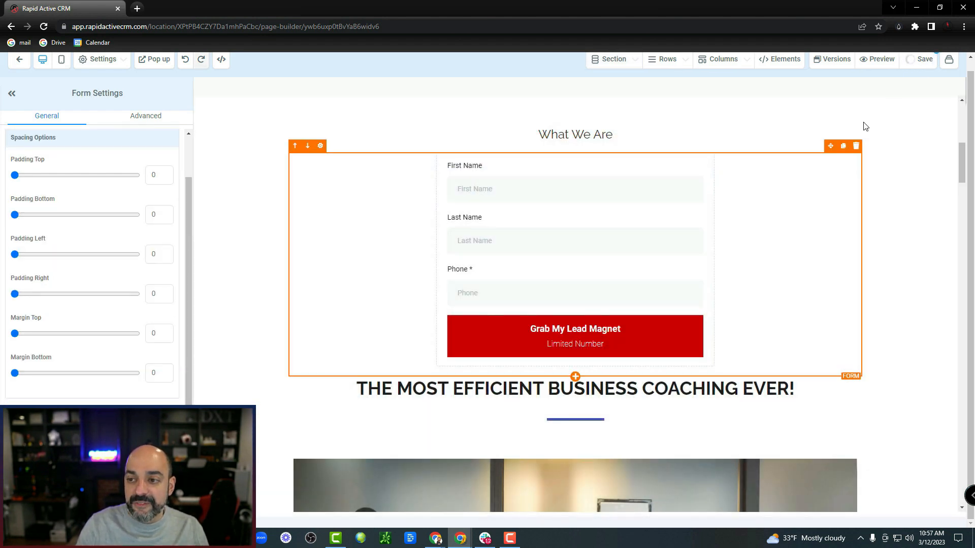
# Step: Preview the page, test the popup form around the "What We Are" section, dismiss it, and close the preview
pyautogui.scroll(4, 845, 188)
pyautogui.scroll(4, 812, 203)
pyautogui.click(879, 60)
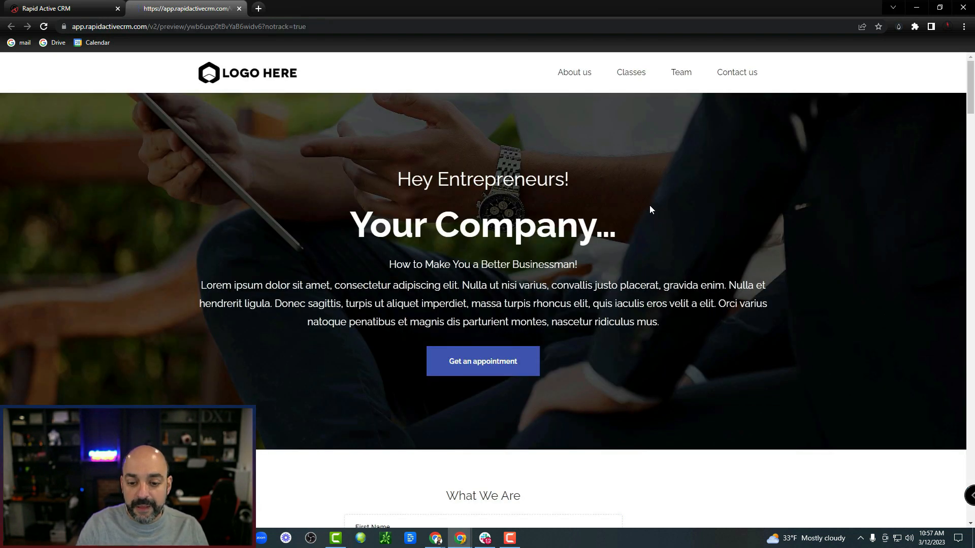
pyautogui.scroll(-8, 648, 206)
pyautogui.scroll(1, 640, 270)
pyautogui.scroll(-2, 635, 277)
pyautogui.scroll(2, 627, 285)
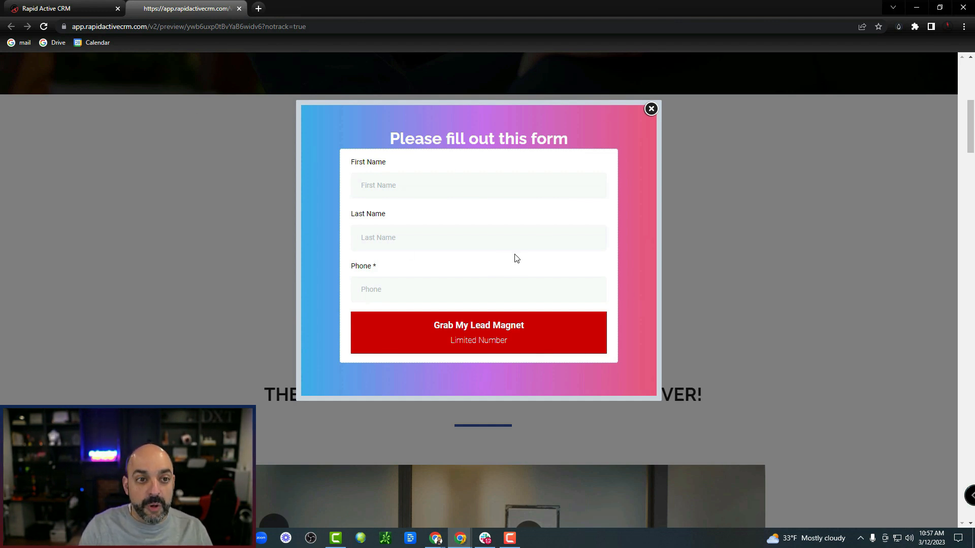
pyautogui.click(652, 110)
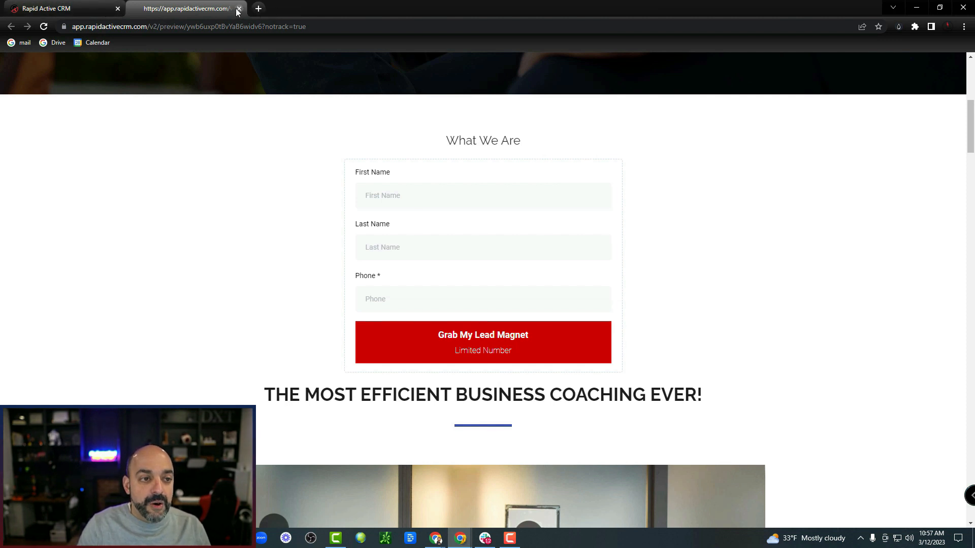
pyautogui.click(76, 8)
pyautogui.click(203, 9)
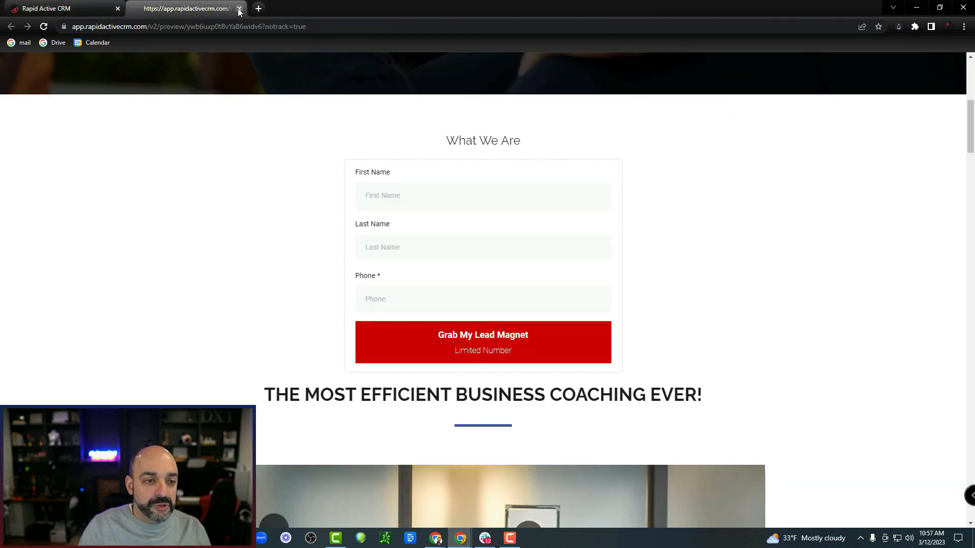
pyautogui.click(240, 8)
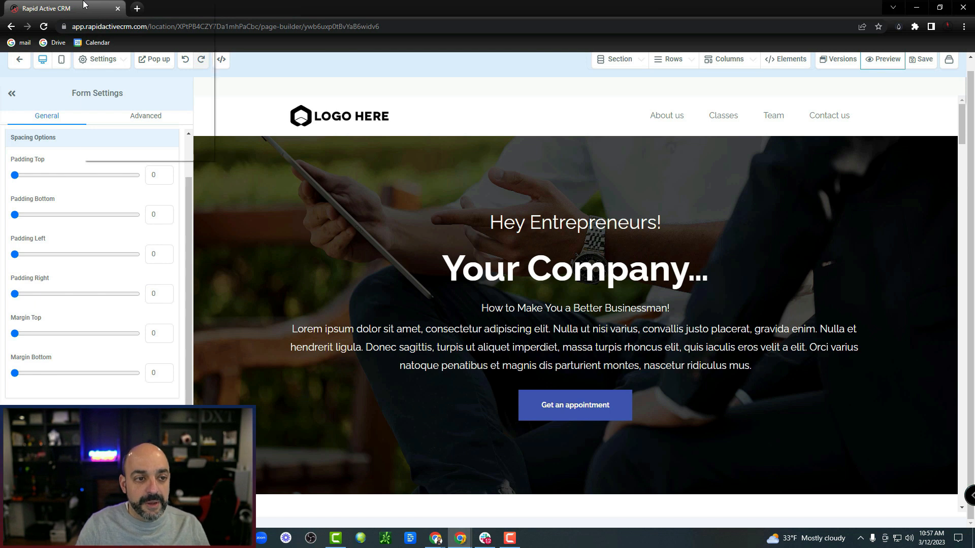
pyautogui.rightClick(84, 4)
pyautogui.press('Escape')
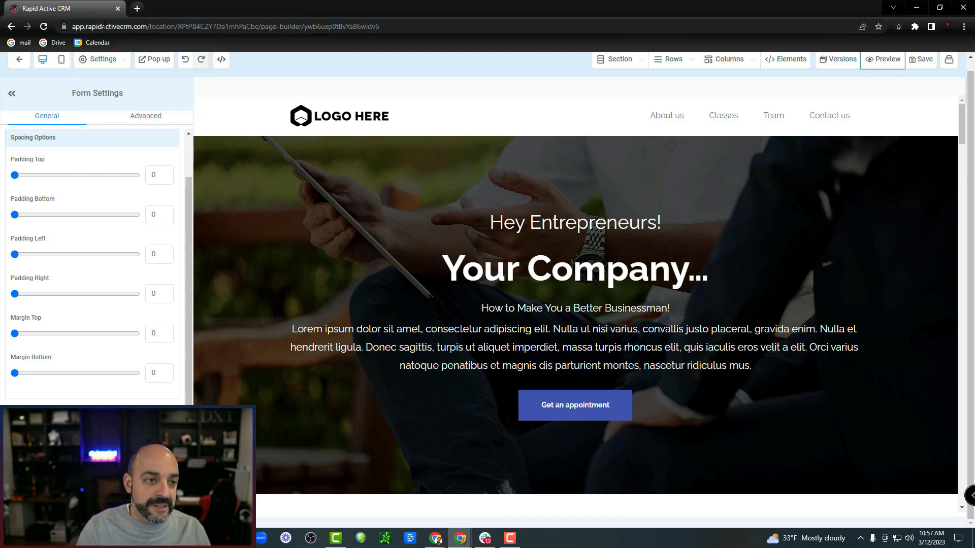
# Step: In a duplicate of the page-builder tab, open the "Lead Magnet :: Number 1" form in the form builder and bring up its integration options
pyautogui.rightClick(92, 14)
pyautogui.click(142, 86)
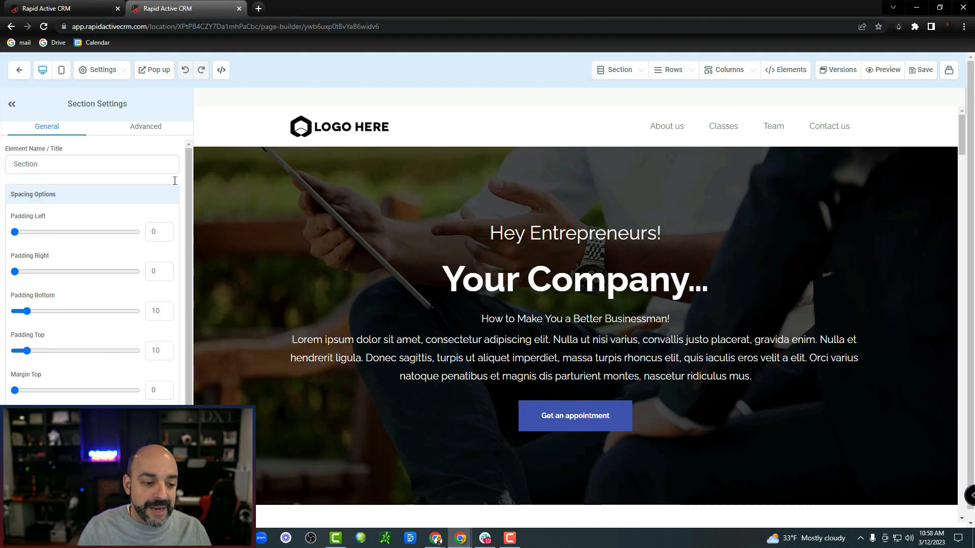
pyautogui.click(20, 70)
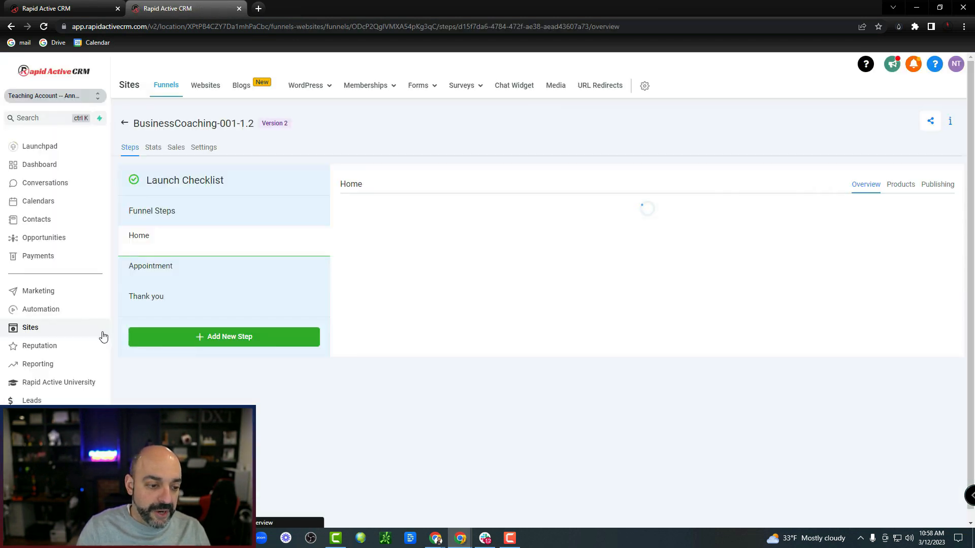
pyautogui.click(418, 85)
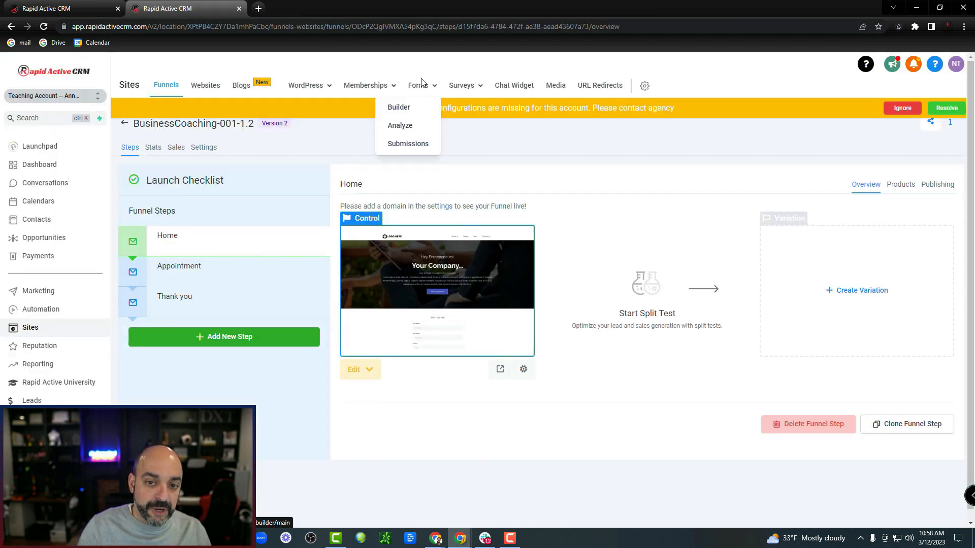
pyautogui.click(400, 108)
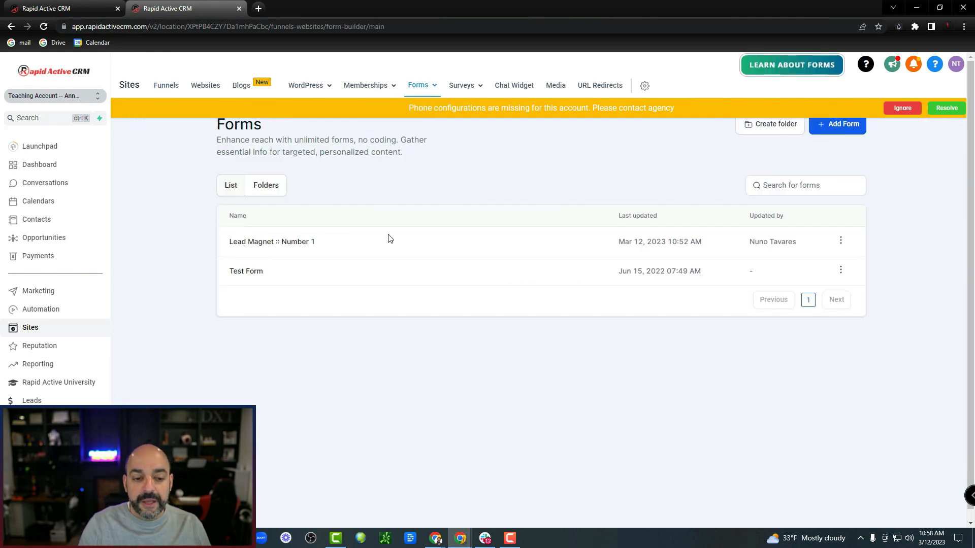
pyautogui.click(264, 243)
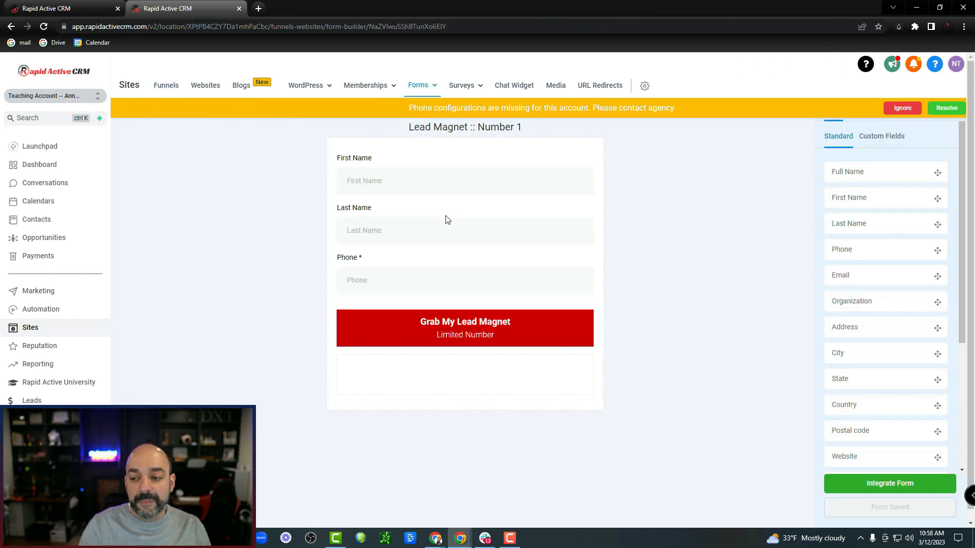
pyautogui.click(882, 483)
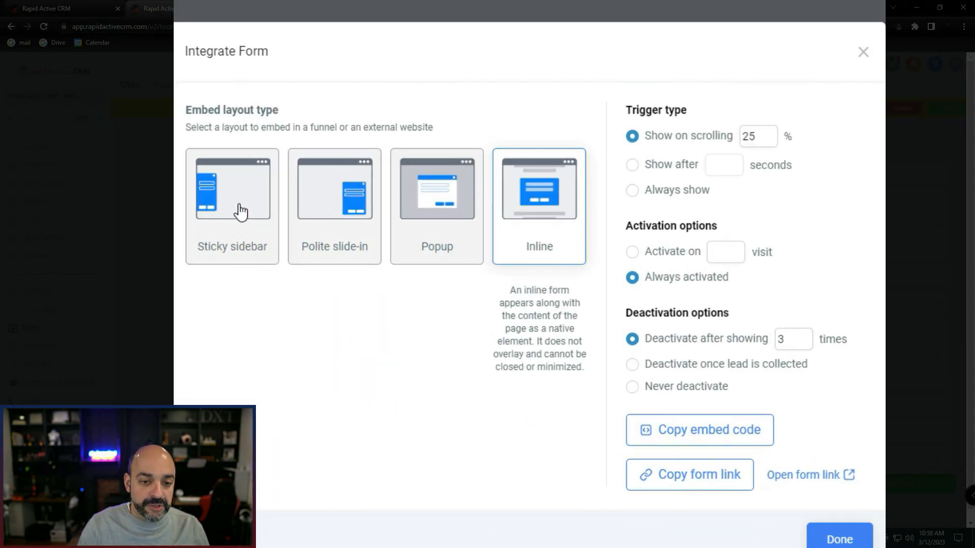
# Step: Set the form's embed layout to a sticky sidebar on the right side of the page, with the trigger set to Always show
pyautogui.click(240, 213)
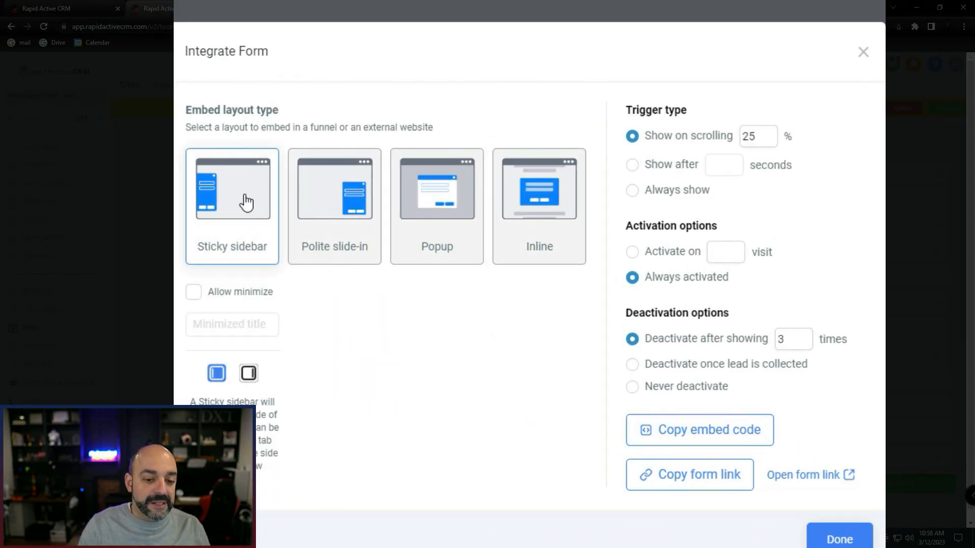
pyautogui.click(248, 375)
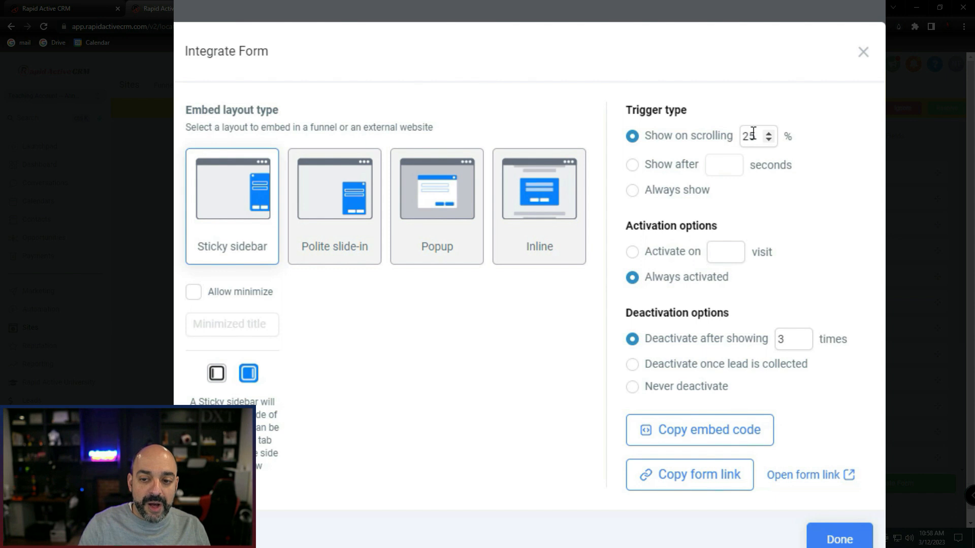
pyautogui.click(631, 191)
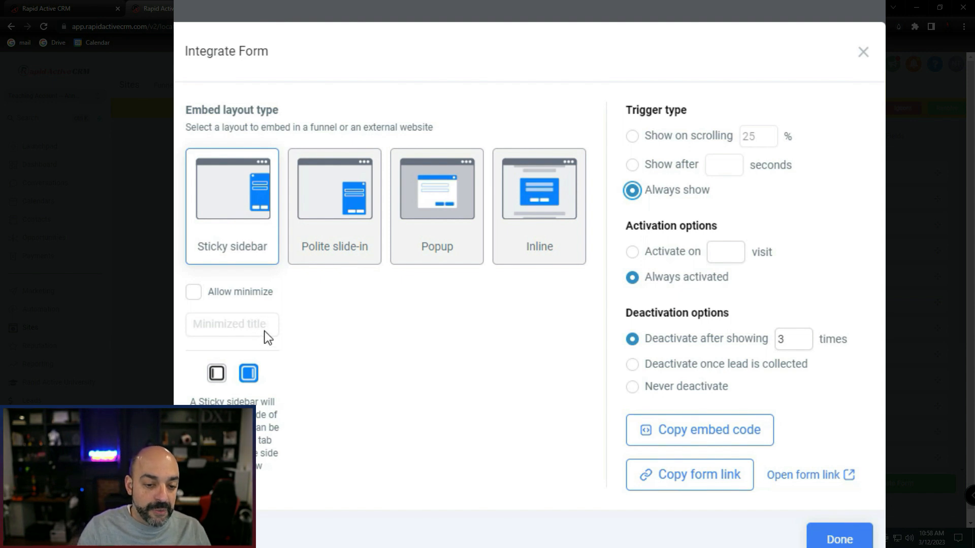
# Step: Allow the sticky sidebar to be minimized with the title "Grab Your links", and copy the form's embed code
pyautogui.click(196, 295)
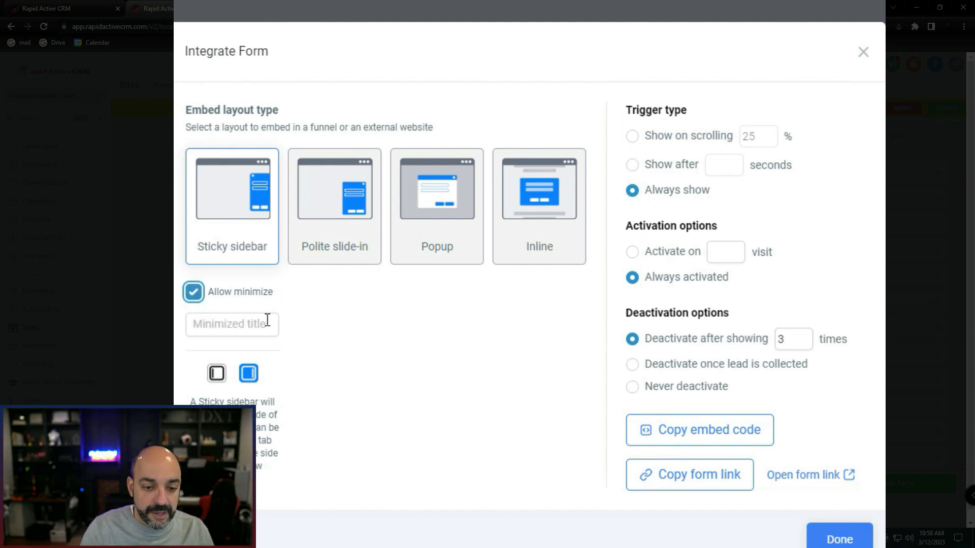
pyautogui.click(246, 326)
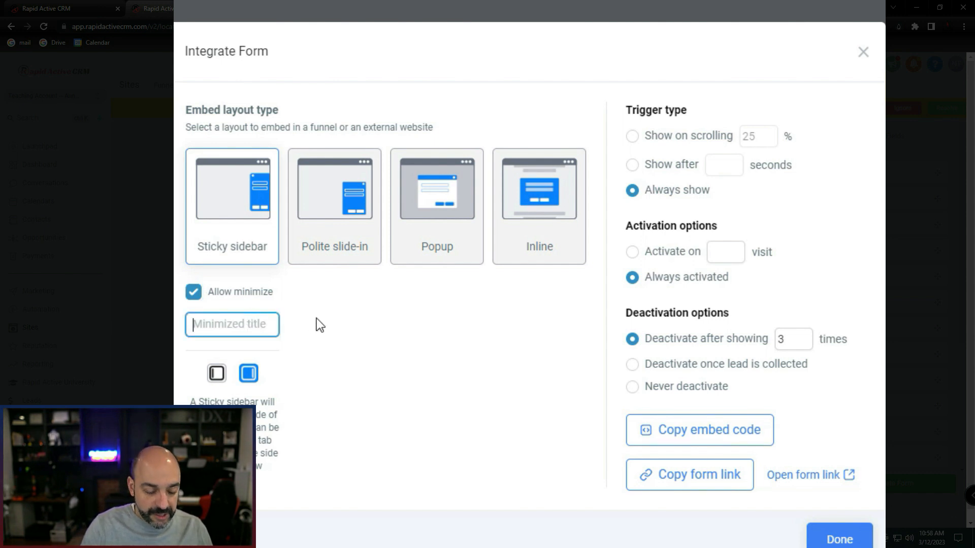
pyautogui.write('Grab')
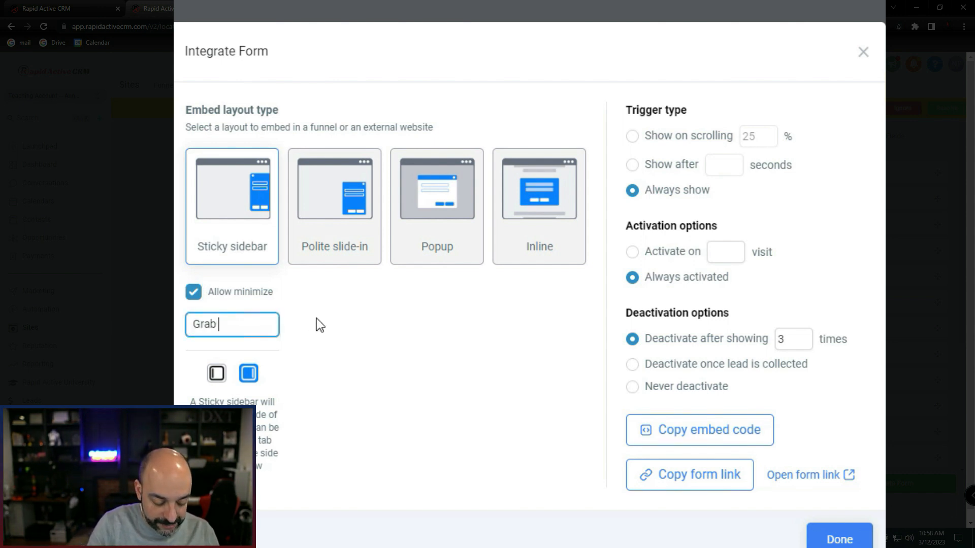
pyautogui.write(' Yourr links')
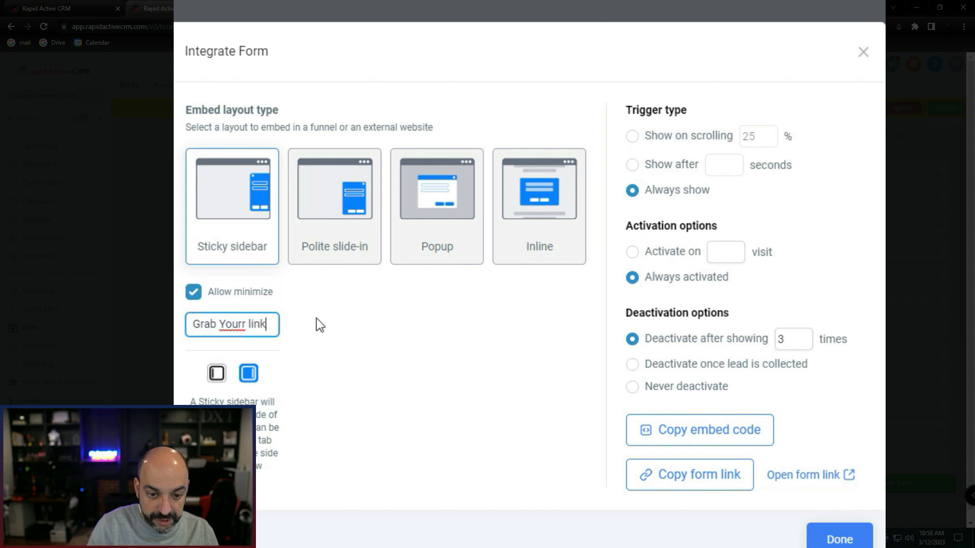
pyautogui.click(243, 324)
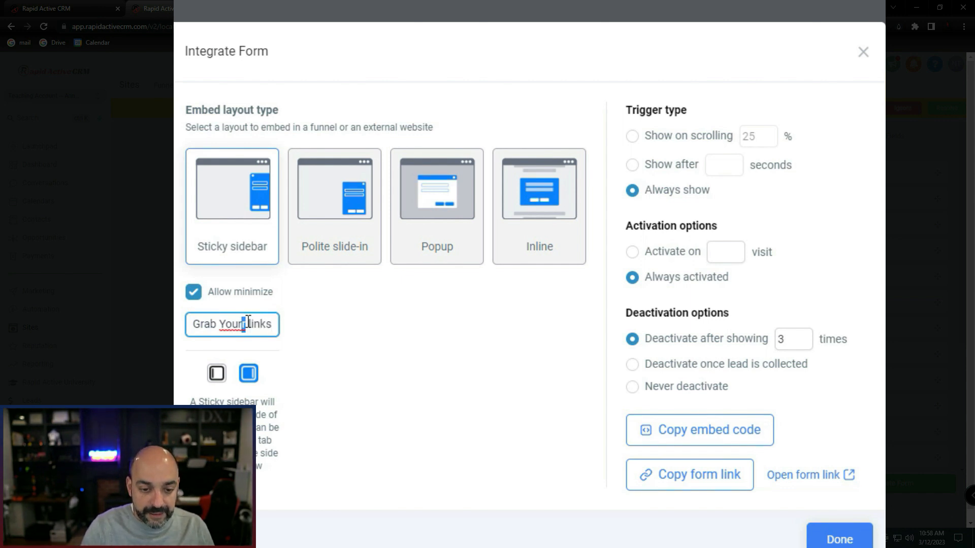
pyautogui.press('BackSpace')
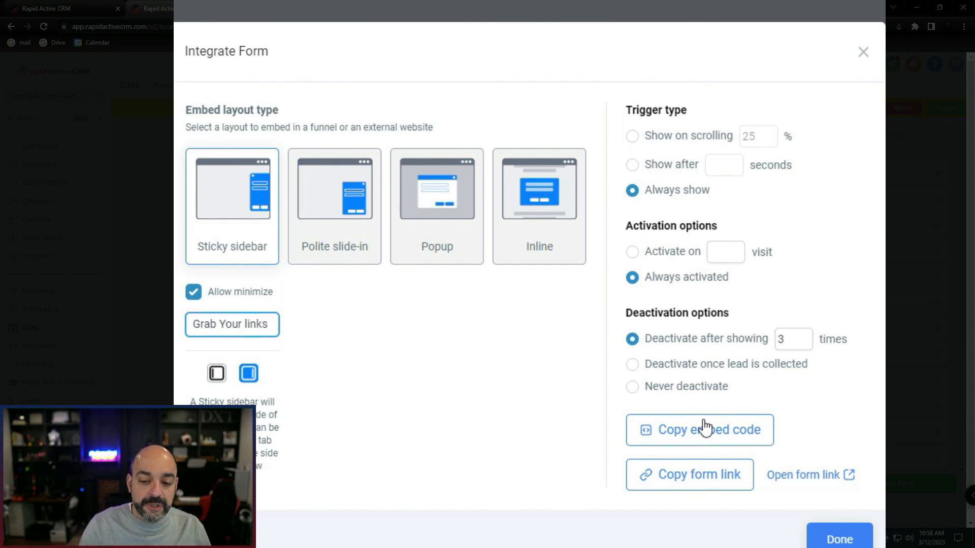
pyautogui.click(720, 439)
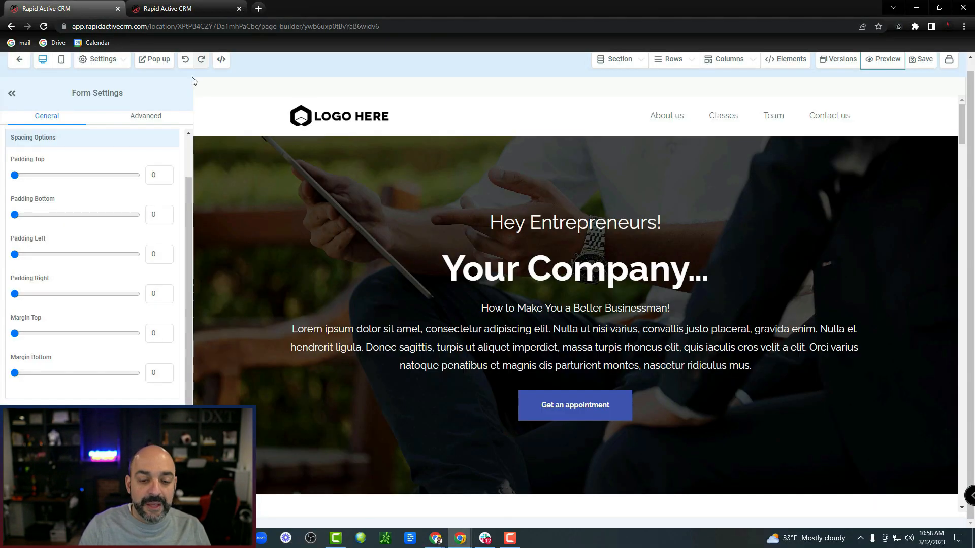
# Step: Back in the page-builder tab, add a one-column row beneath the testimonials near the end of the funnel page
pyautogui.scroll(-4, 575, 299)
pyautogui.scroll(-10, 575, 299)
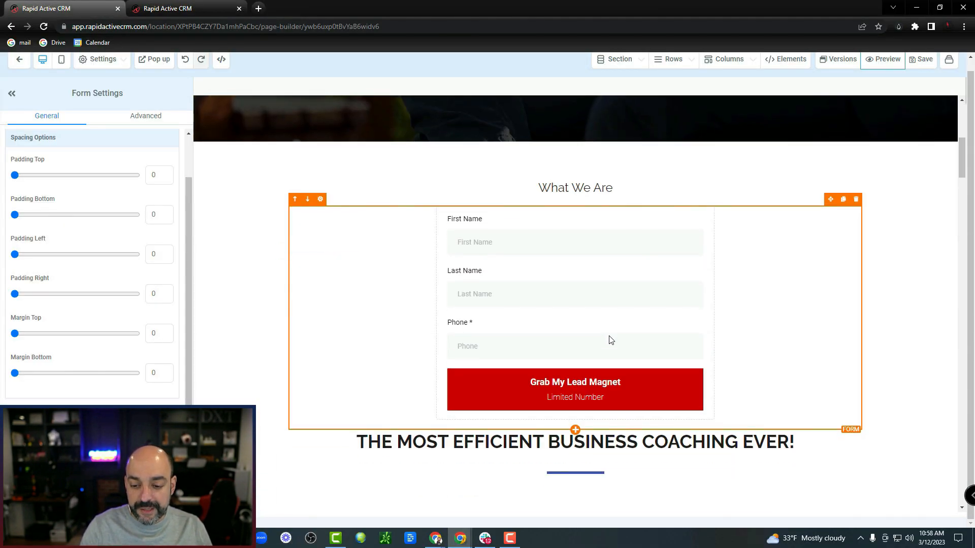
pyautogui.scroll(-12, 597, 405)
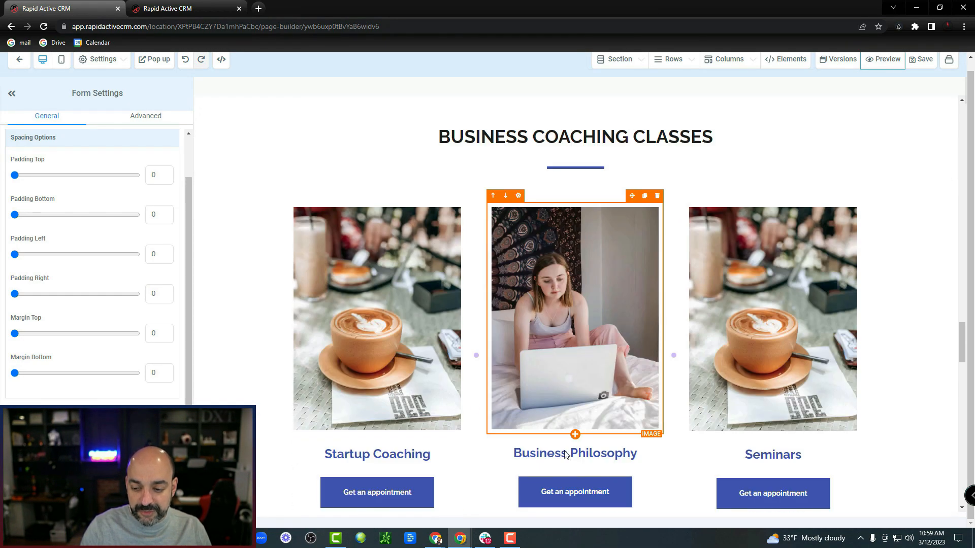
pyautogui.moveTo(956, 352); pyautogui.dragTo(970, 494)
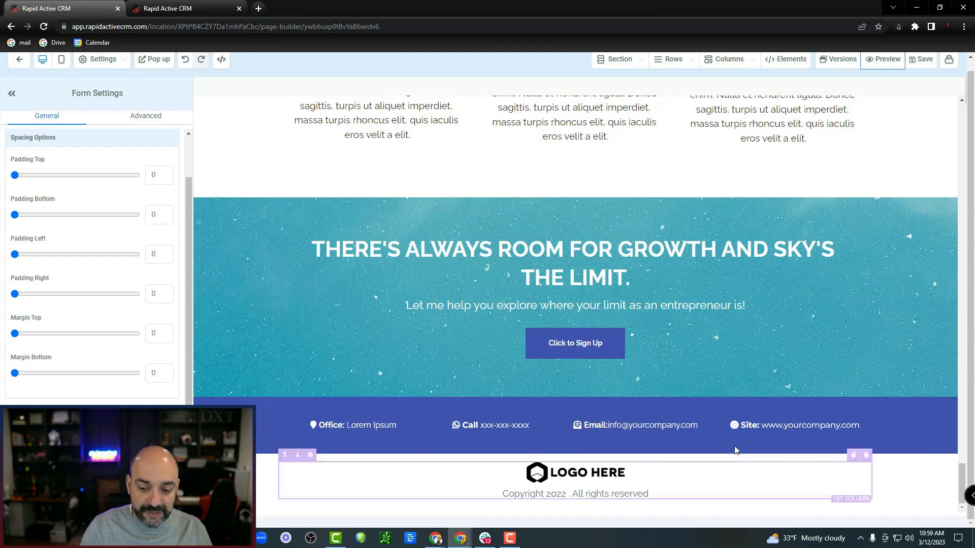
pyautogui.scroll(4, 565, 295)
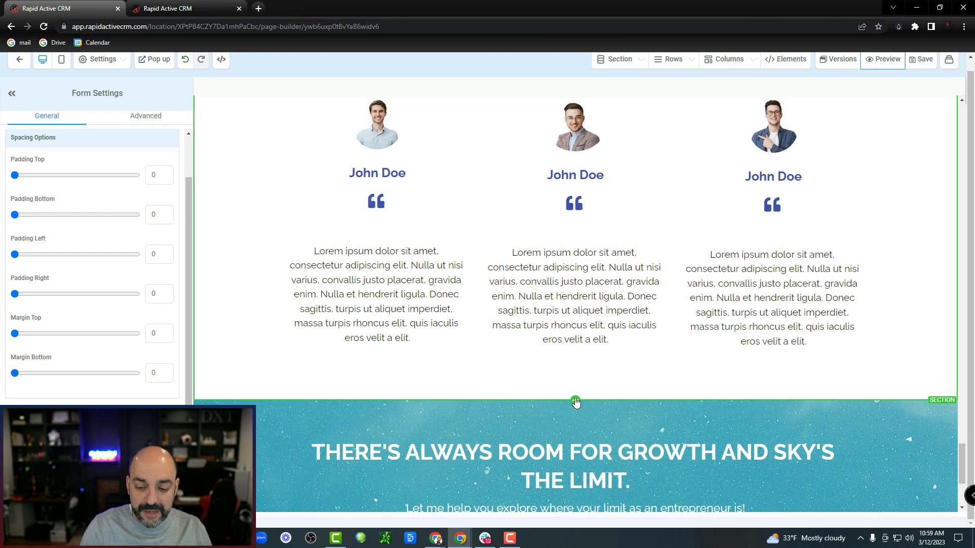
pyautogui.click(576, 376)
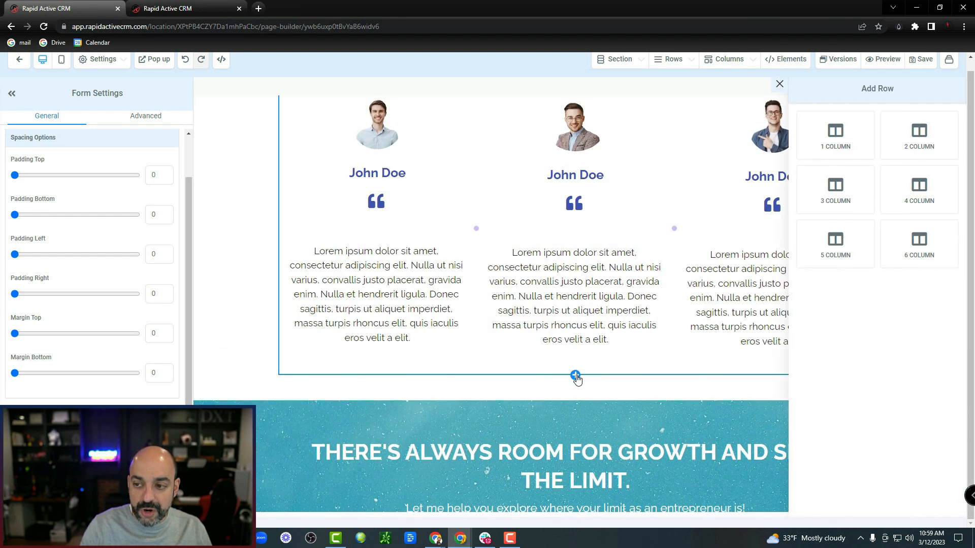
pyautogui.click(837, 136)
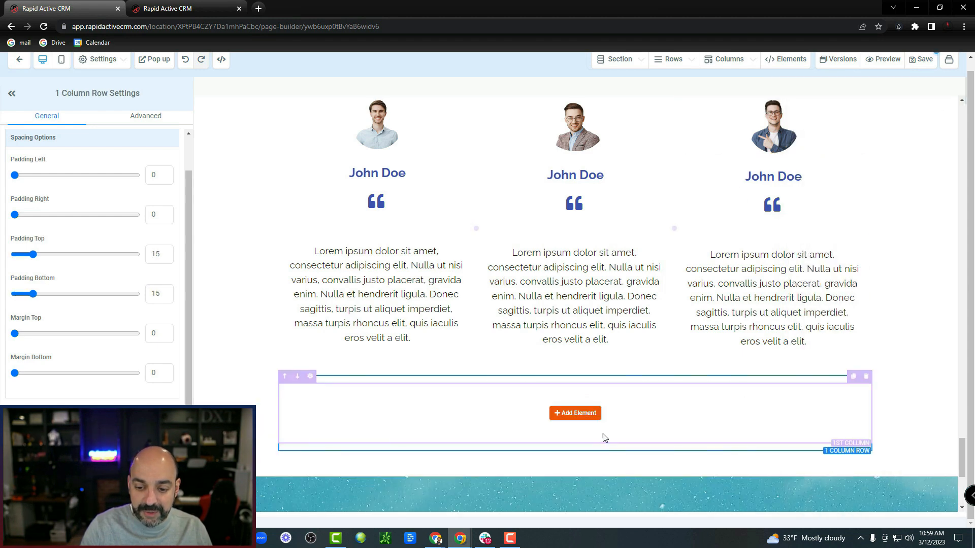
# Step: Add a Custom JS/HTML element to the empty row beneath the testimonials
pyautogui.click(584, 421)
pyautogui.scroll(-3, 813, 264)
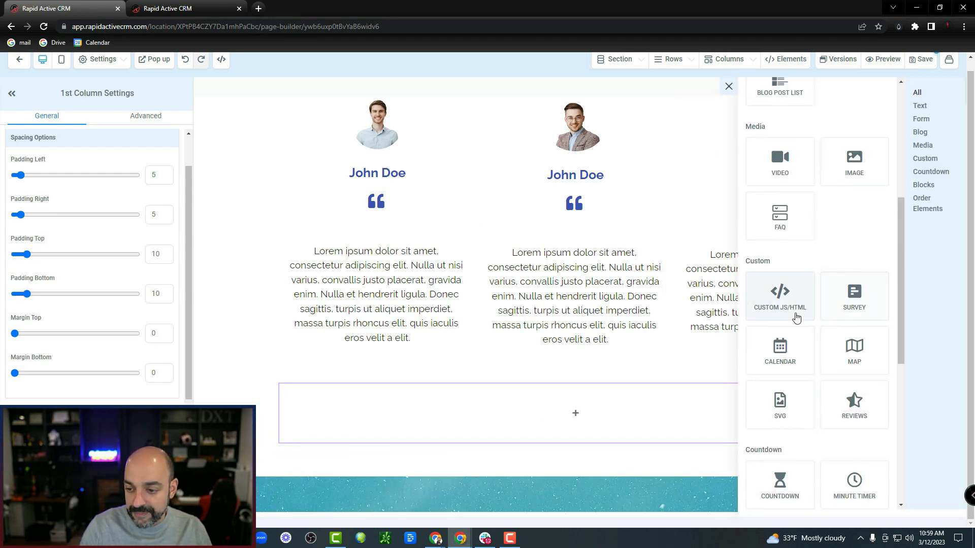
pyautogui.click(592, 412)
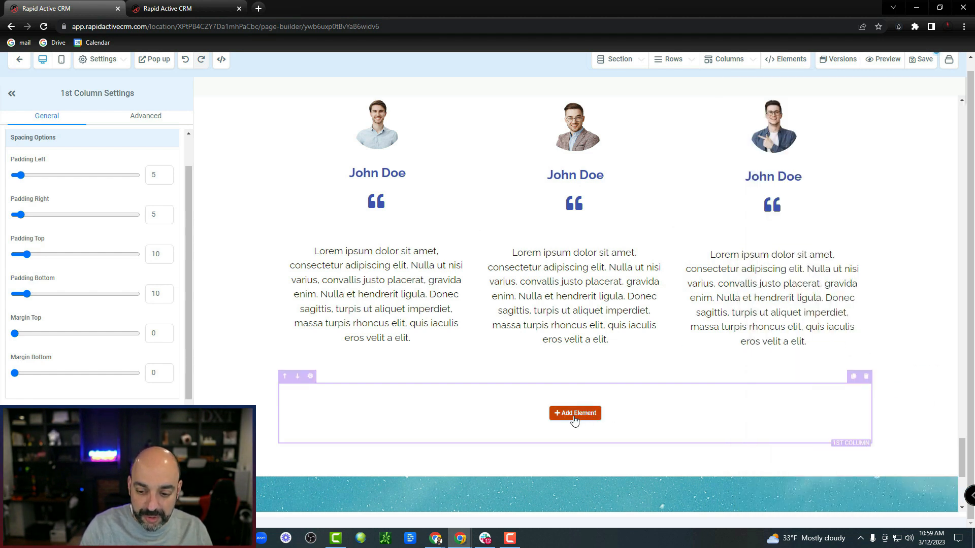
pyautogui.click(575, 414)
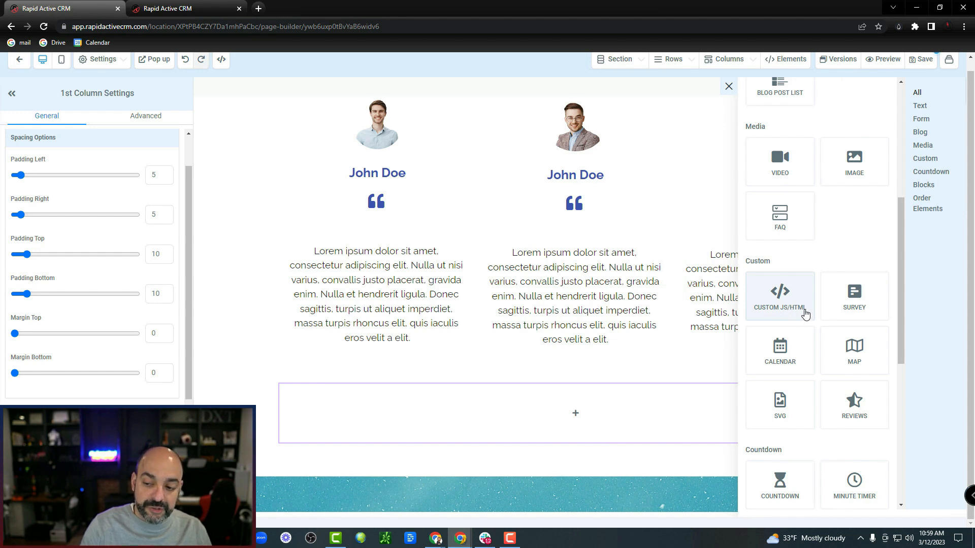
pyautogui.click(783, 291)
# Step: Paste the copied form embed code into the custom code element, save the code, and save the page
pyautogui.click(66, 178)
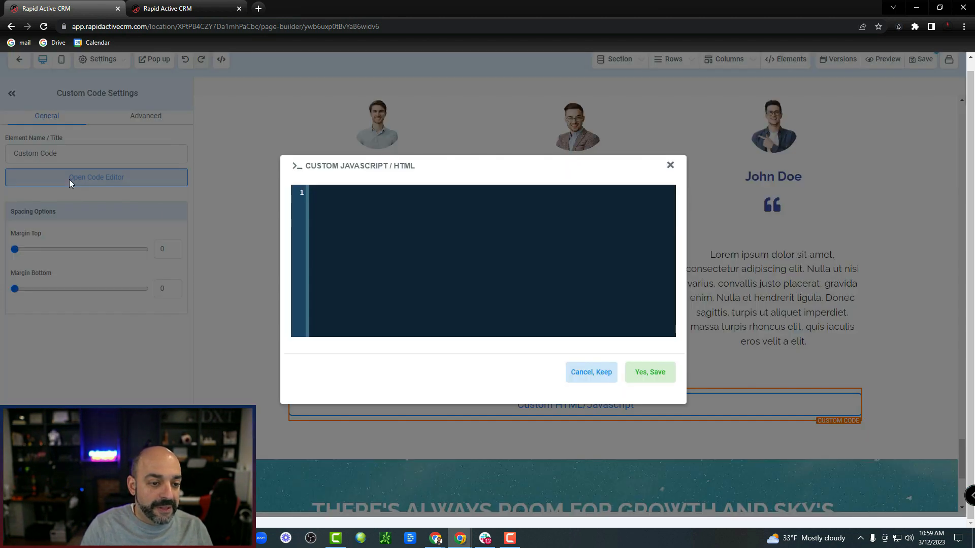
pyautogui.hotkey('ctrl', 'v')
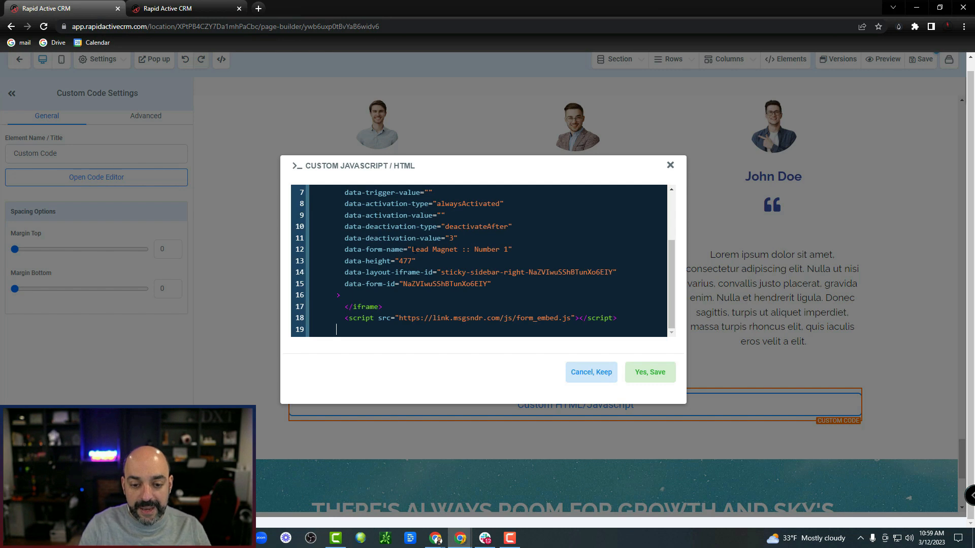
pyautogui.click(654, 374)
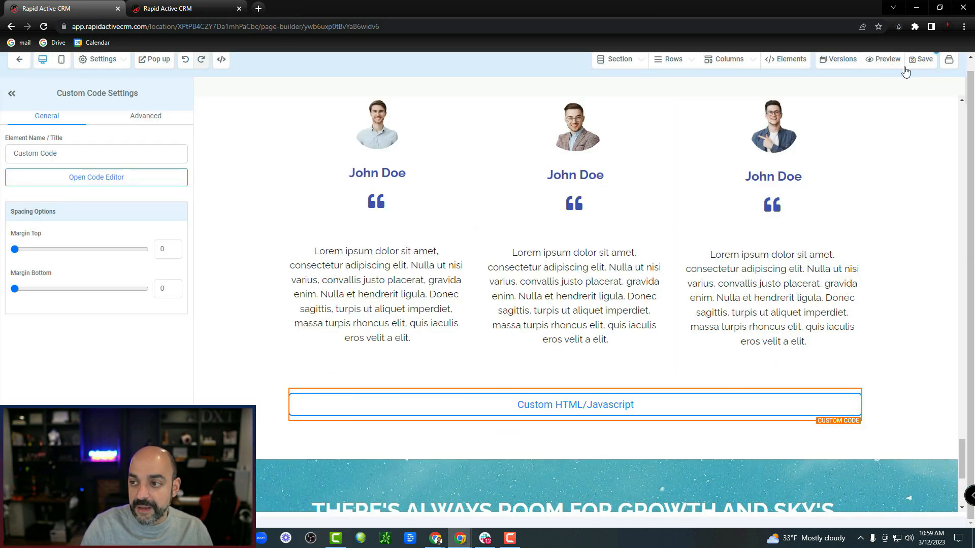
pyautogui.click(915, 65)
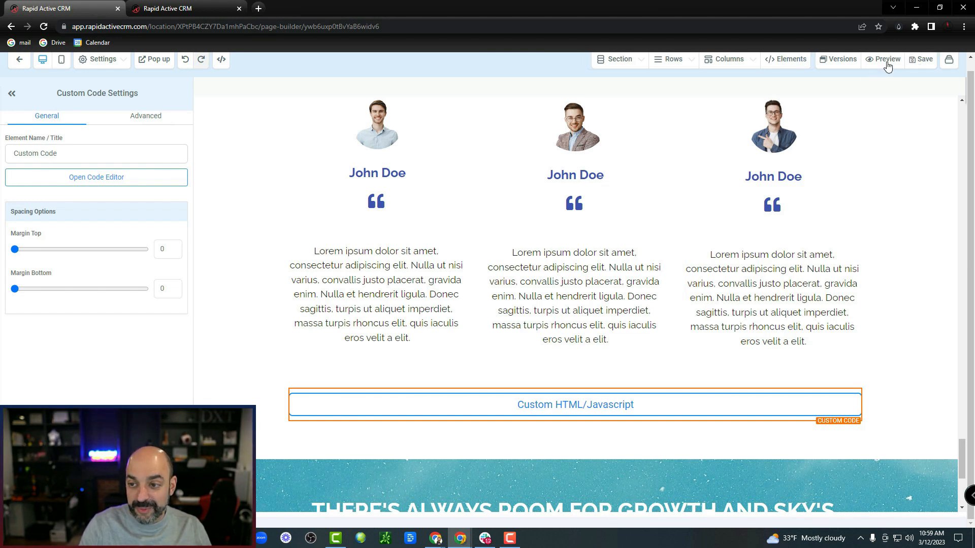
# Step: Preview the page, check the sticky sidebar form while moving through the "What We Are" section, and minimize the sidebar
pyautogui.click(887, 65)
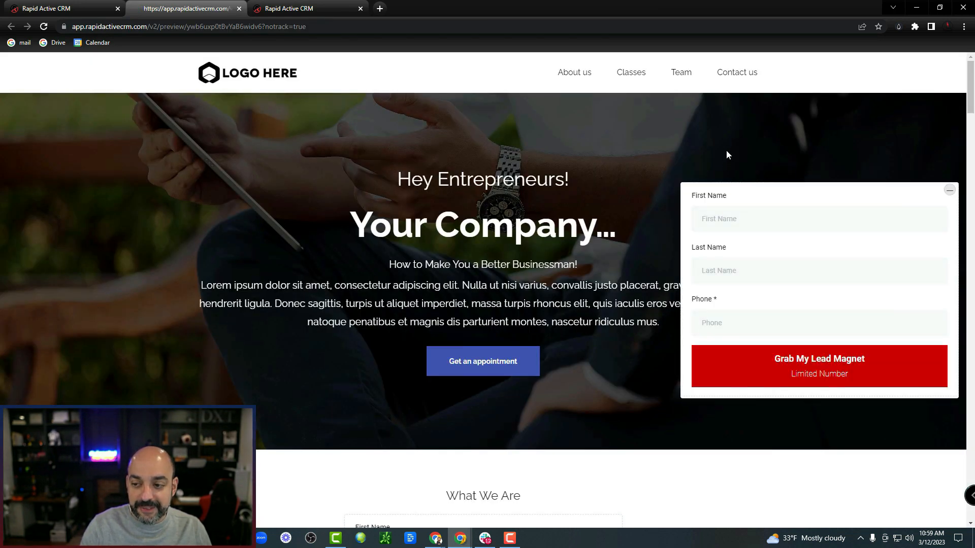
pyautogui.scroll(-15, 527, 256)
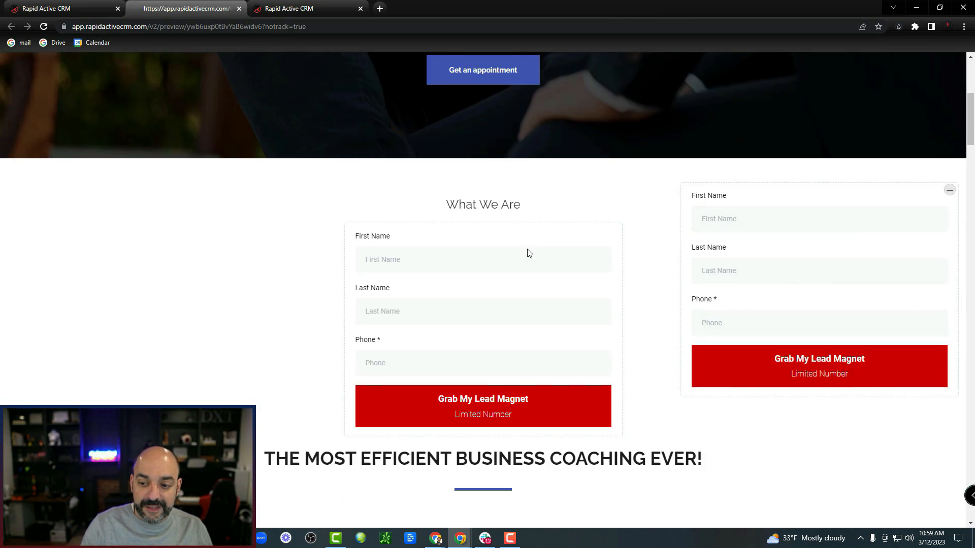
pyautogui.scroll(3, 547, 259)
pyautogui.scroll(12, 547, 259)
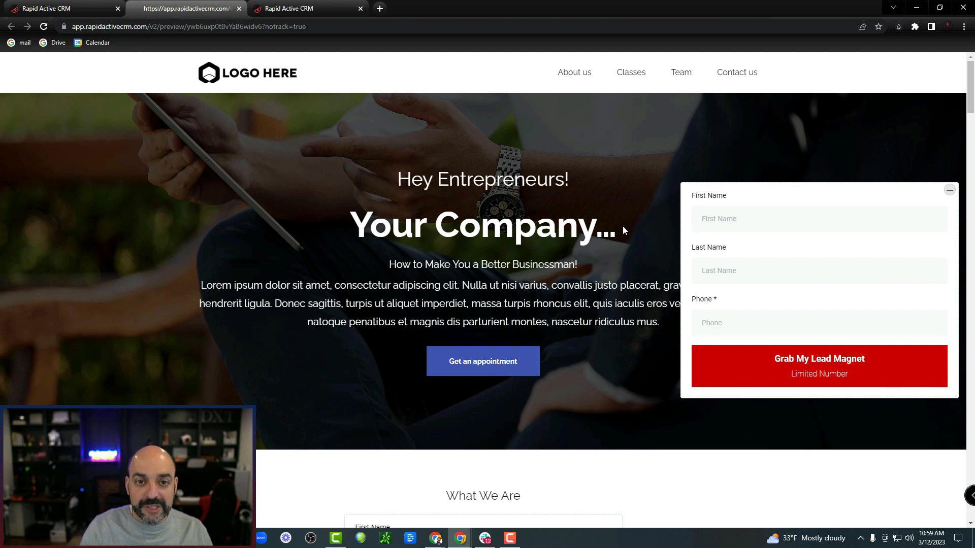
pyautogui.click(950, 191)
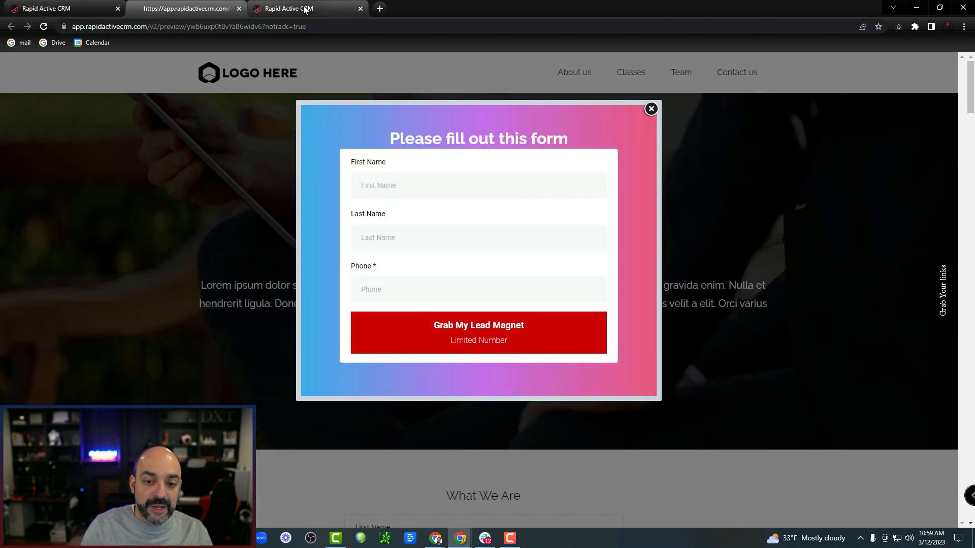
# Step: In the form-builder tab, set the form's embed layout to Polite slide-in, allow minimizing with the title "Bran your Links", and finish
pyautogui.click(298, 8)
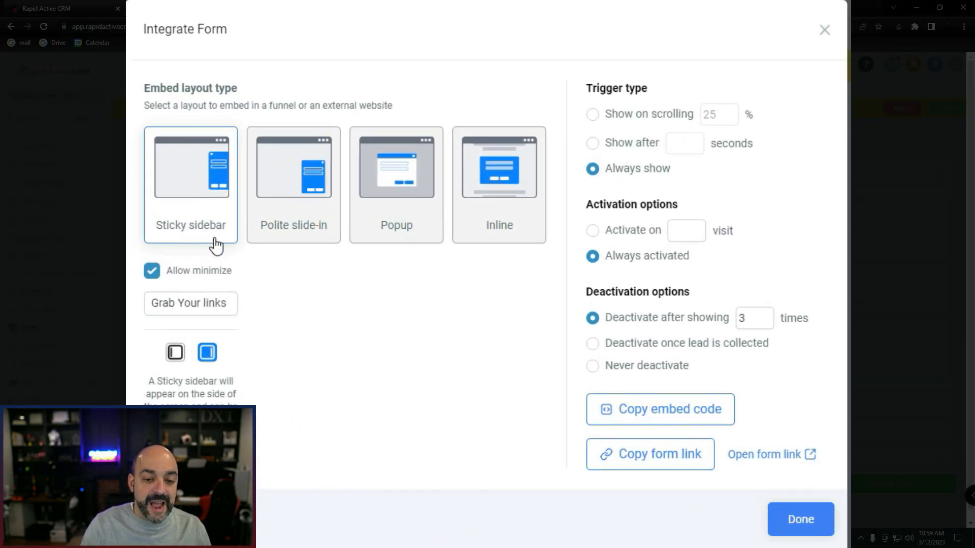
pyautogui.click(274, 227)
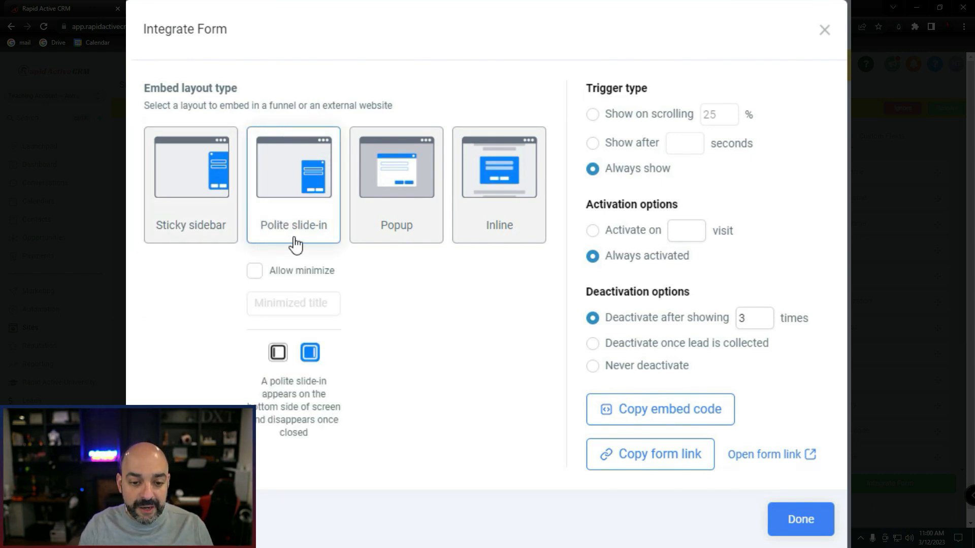
pyautogui.click(254, 271)
pyautogui.write('Bran your Links')
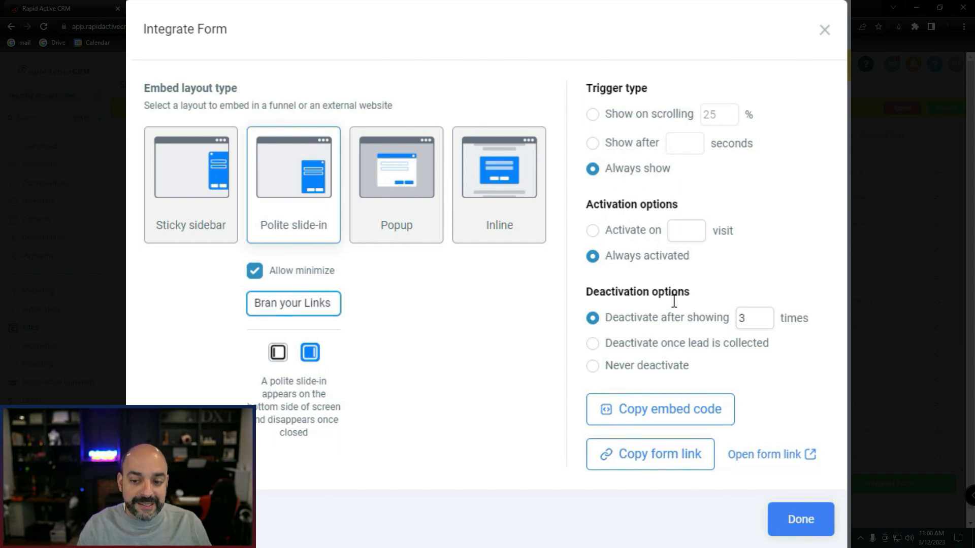
pyautogui.click(800, 519)
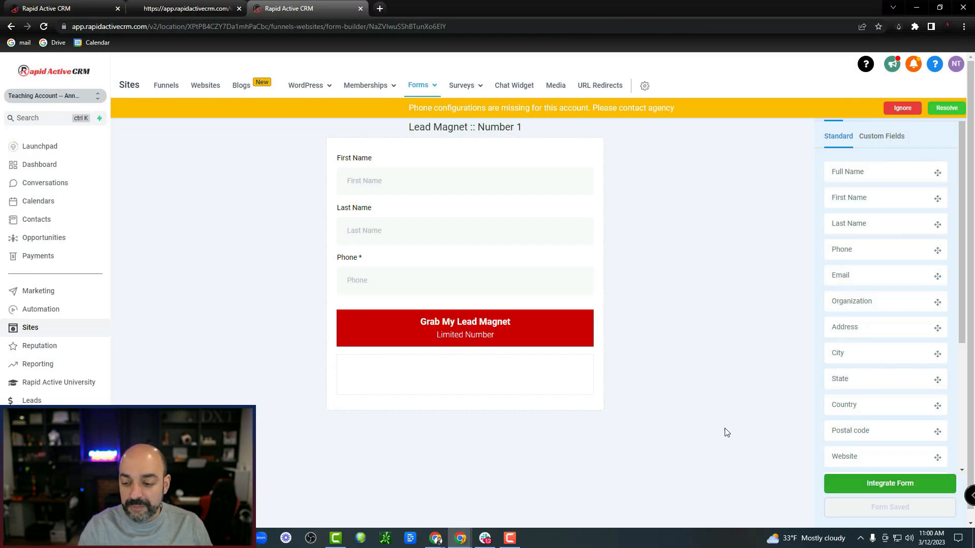
# Step: Reopen the form integration settings, keep Polite slide-in as the layout, change the minimized title to "Grabyour Links", and copy the embed code
pyautogui.click(878, 485)
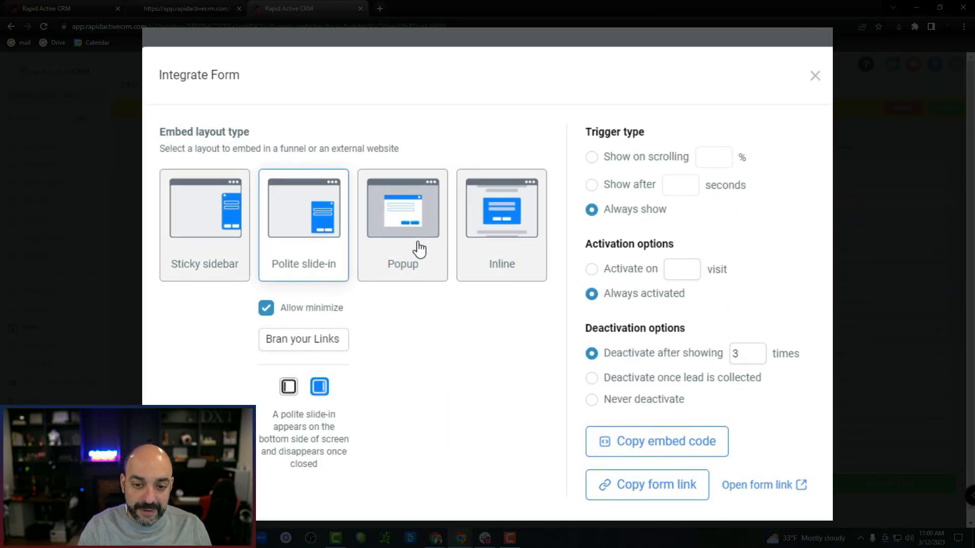
pyautogui.click(409, 237)
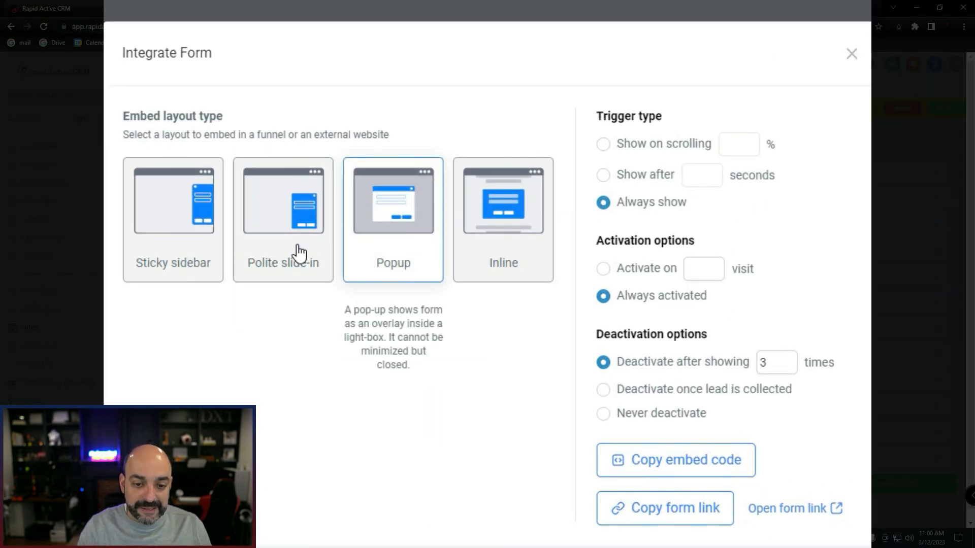
pyautogui.moveTo(299, 261); pyautogui.dragTo(292, 262)
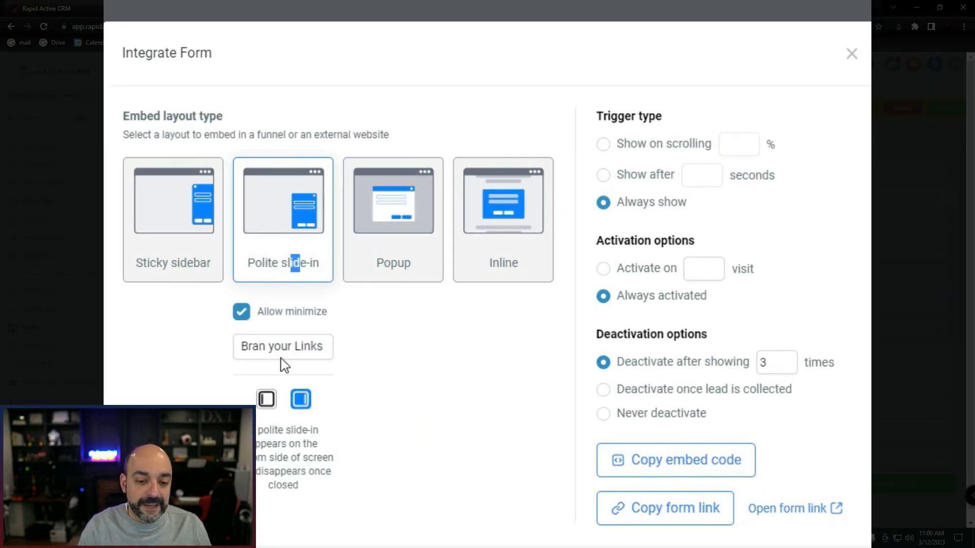
pyautogui.moveTo(267, 346); pyautogui.dragTo(198, 354)
pyautogui.write('Grab')
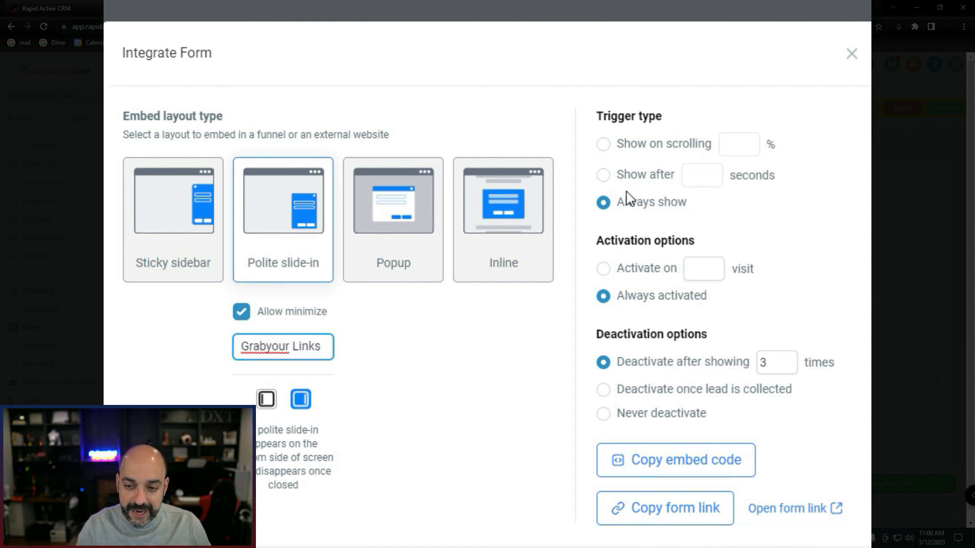
pyautogui.click(700, 462)
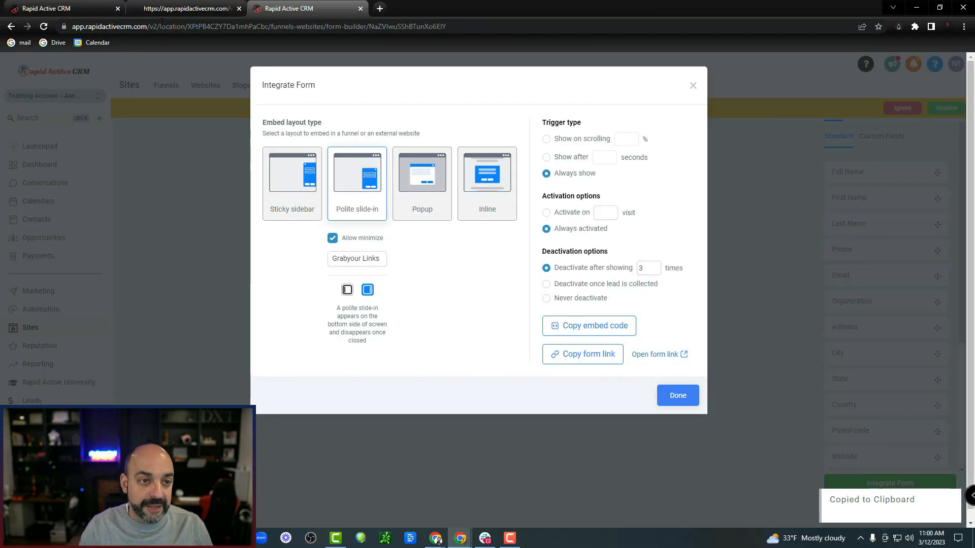
# Step: Back in the page-builder tab, replace all code in the custom code element beneath the testimonials with the copied slide-in embed code and save it
pyautogui.click(185, 8)
pyautogui.click(66, 9)
pyautogui.click(181, 10)
pyautogui.click(651, 109)
pyautogui.click(66, 9)
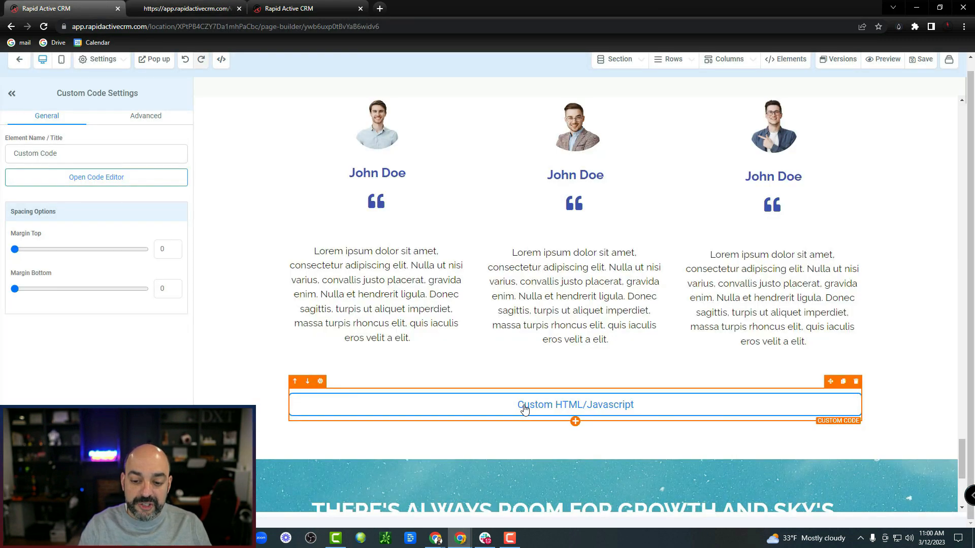
pyautogui.click(118, 182)
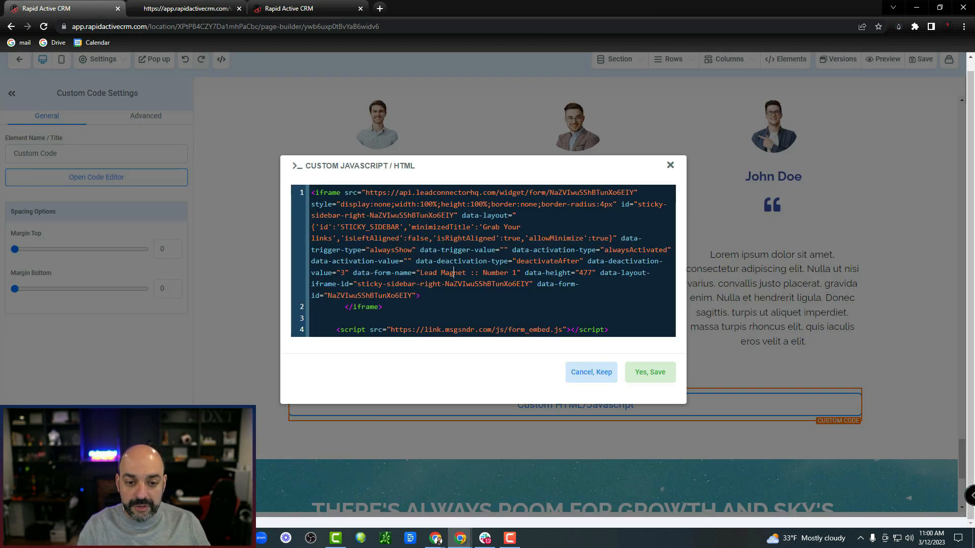
pyautogui.click(326, 264)
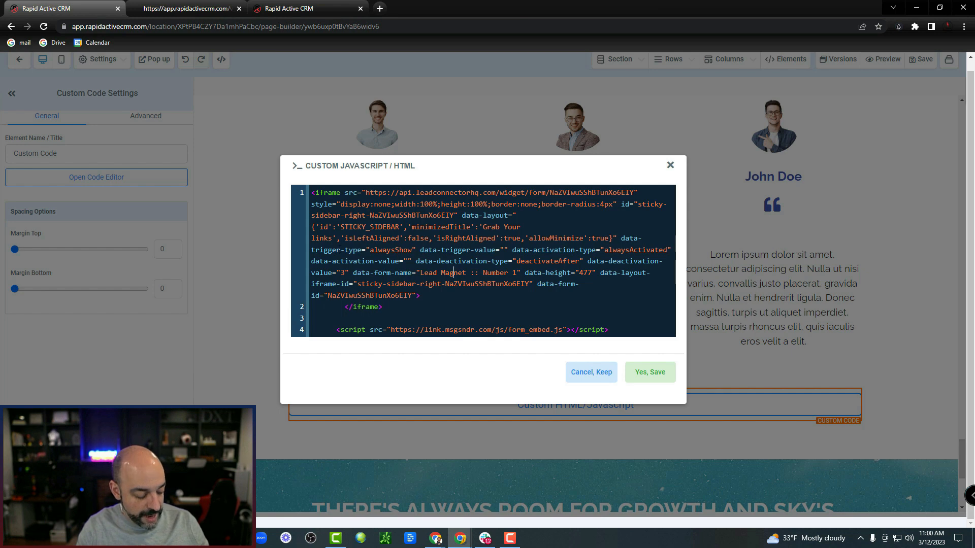
pyautogui.hotkey('ctrl', 'a')
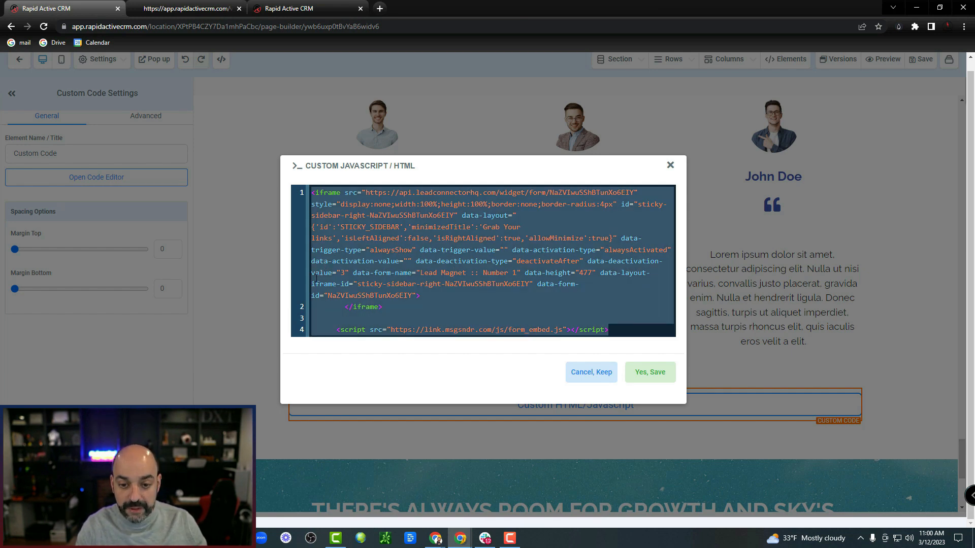
pyautogui.hotkey('ctrl', 'v')
pyautogui.scroll(3, 321, 285)
pyautogui.scroll(-3, 321, 285)
pyautogui.click(654, 379)
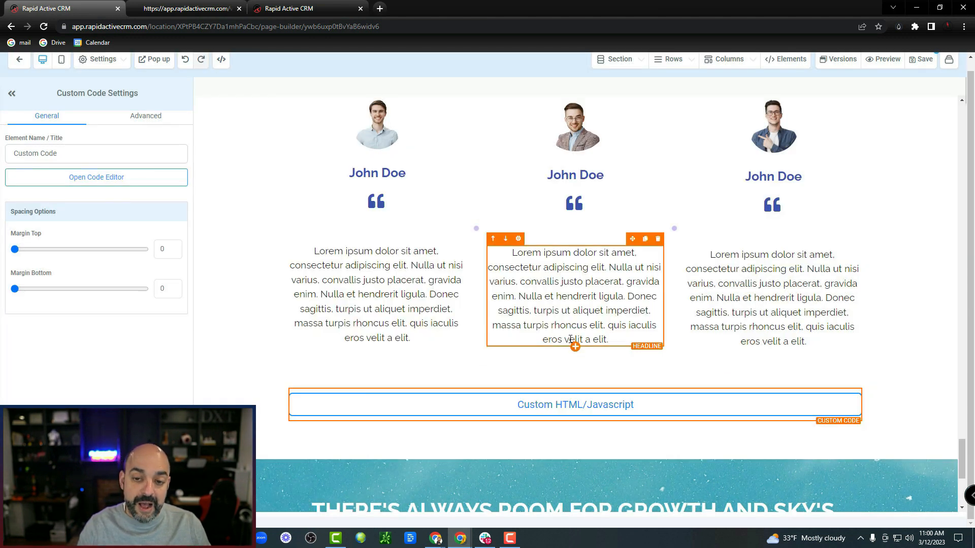
# Step: Close the old preview tab and save the funnel page in the page builder
pyautogui.click(238, 8)
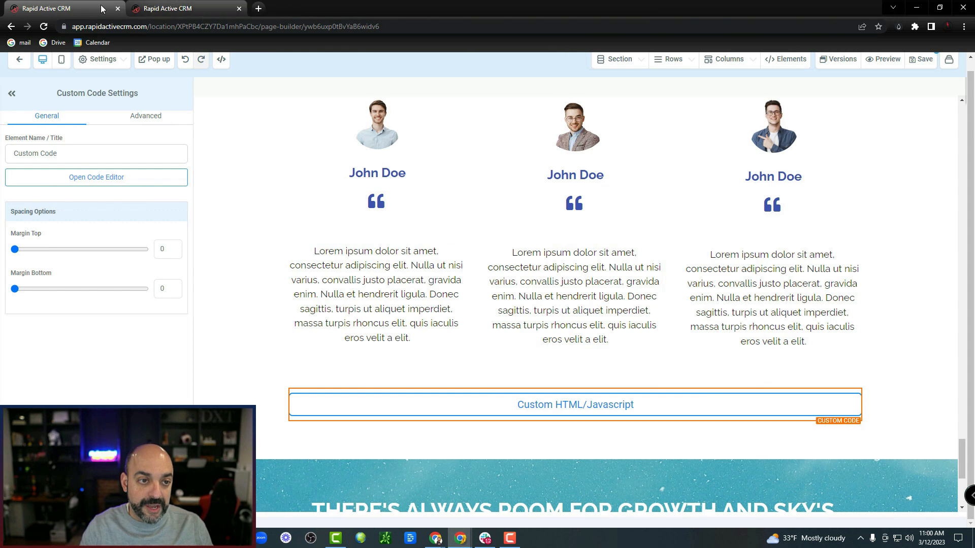
pyautogui.click(152, 11)
pyautogui.click(60, 12)
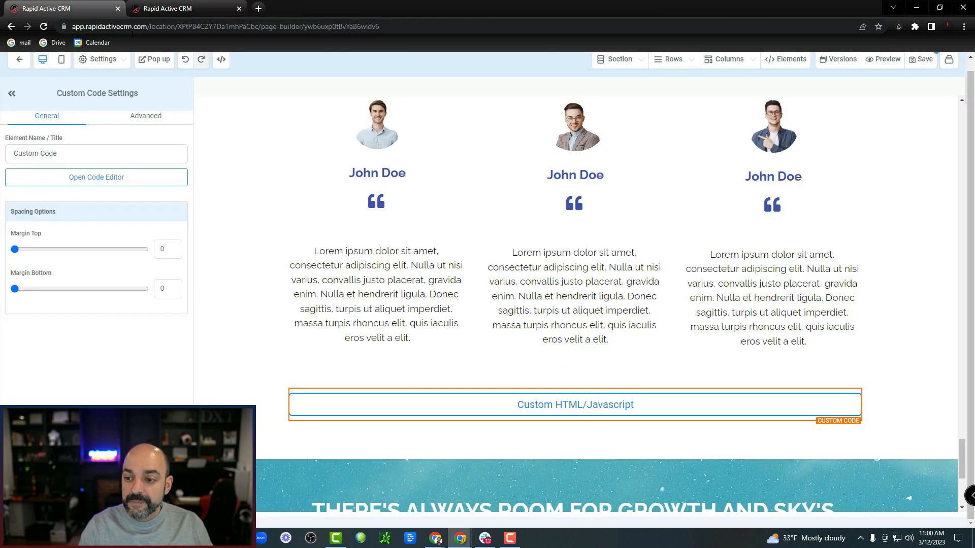
pyautogui.click(925, 60)
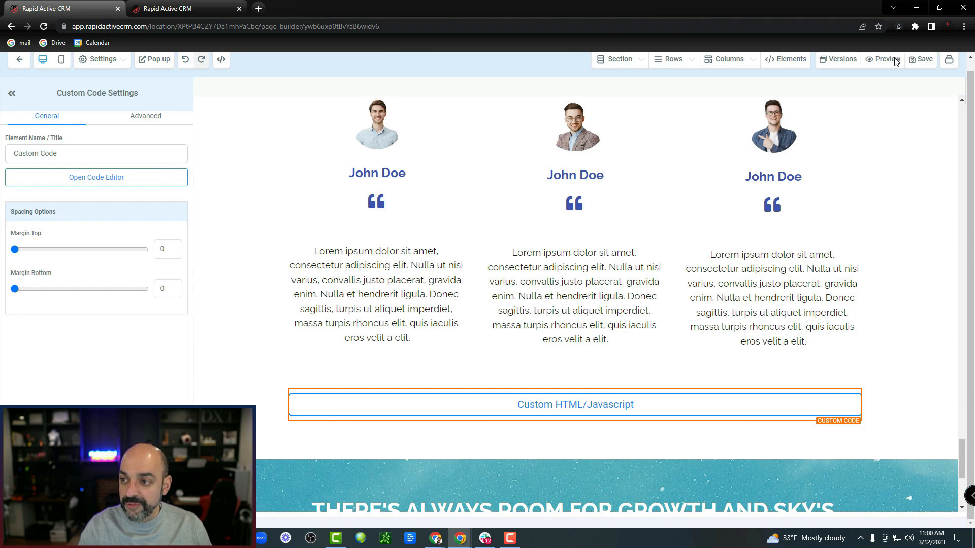
# Step: Preview the page, check the polite slide-in form around the "What We Are" section, and minimize the slide-in
pyautogui.click(888, 60)
pyautogui.scroll(-5, 917, 320)
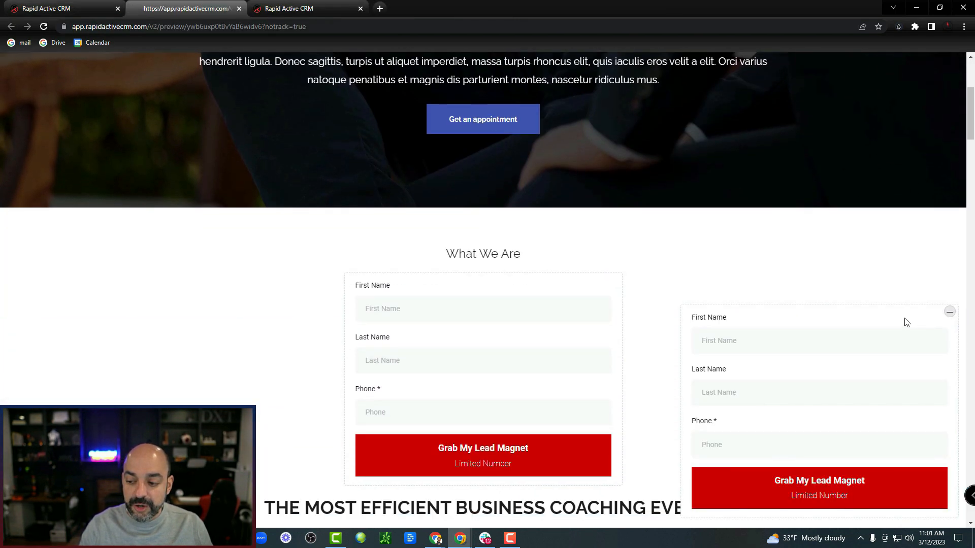
pyautogui.scroll(-3, 871, 353)
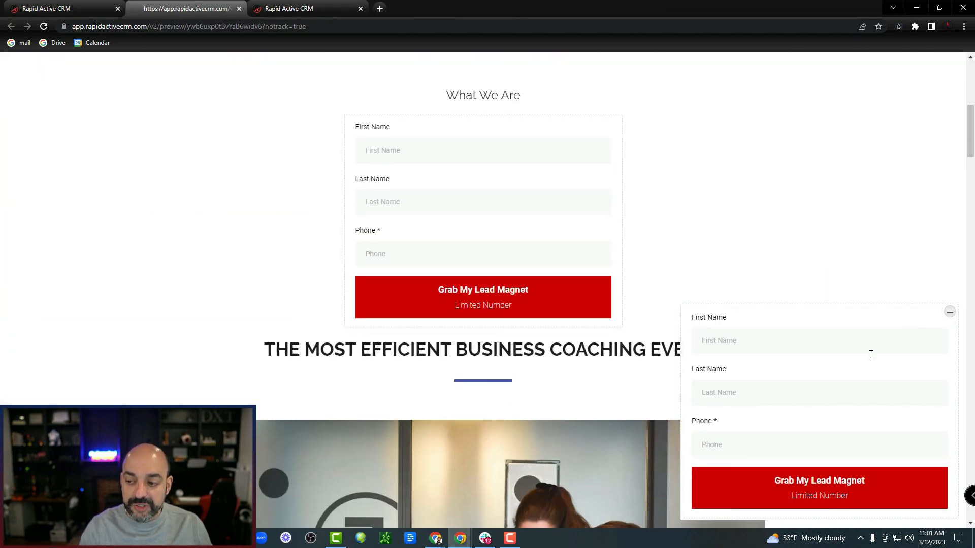
pyautogui.click(950, 311)
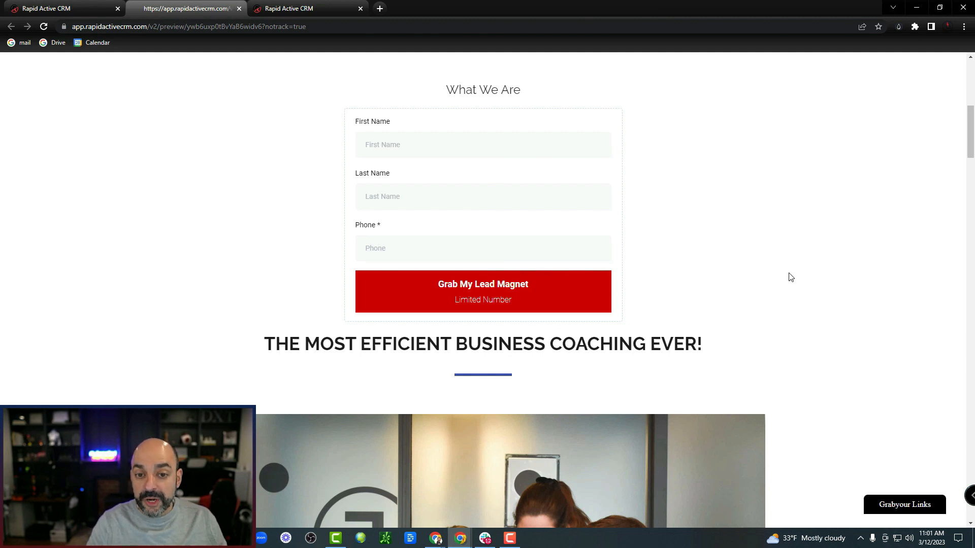
pyautogui.scroll(4, 722, 282)
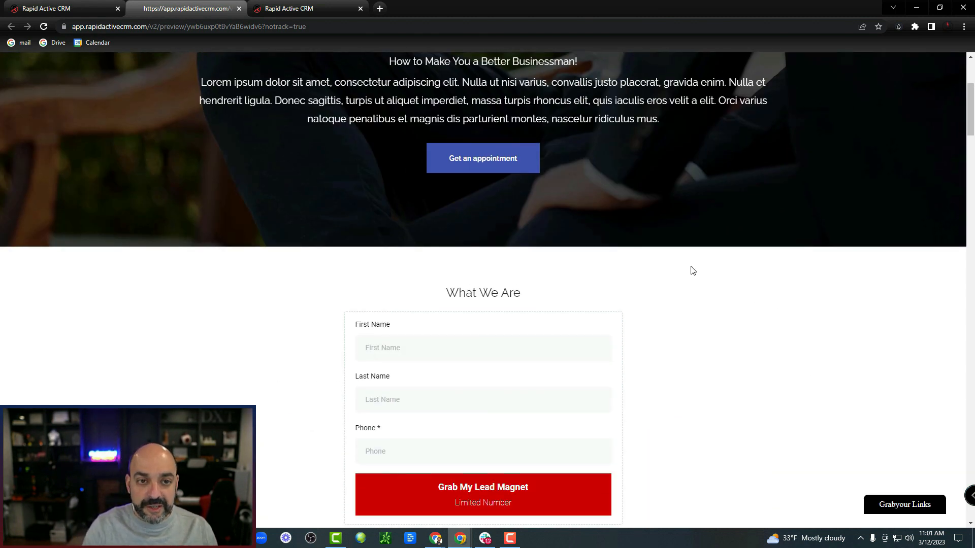
# Step: Switch to the WordPress visual builder page and insert a one-column row beneath the "Hire My Agency" buttons
pyautogui.moveTo(380, 7)
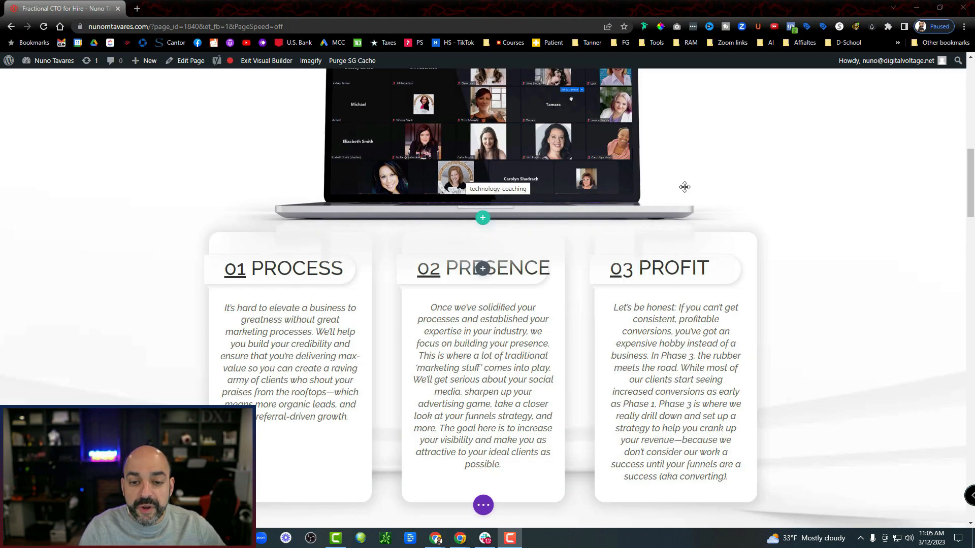
pyautogui.scroll(-4, 482, 275)
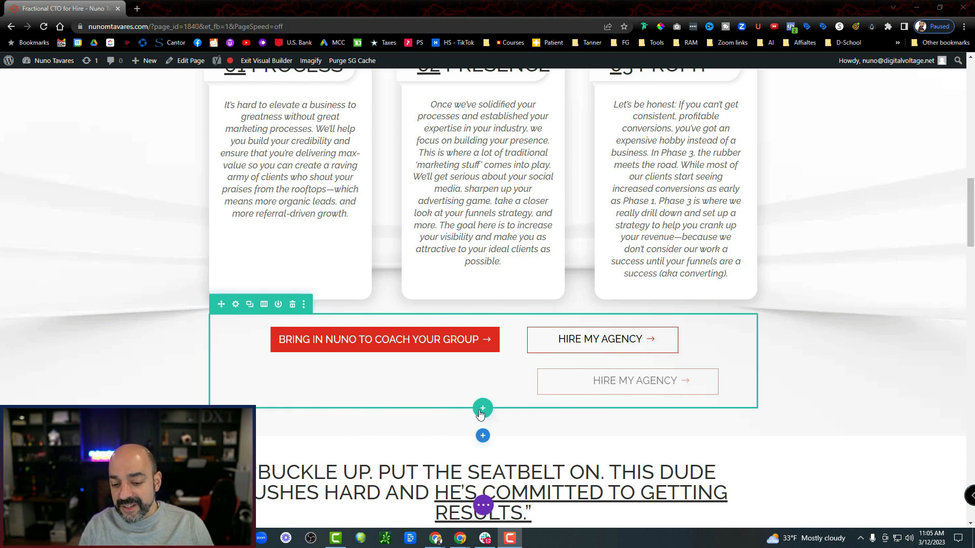
pyautogui.click(482, 410)
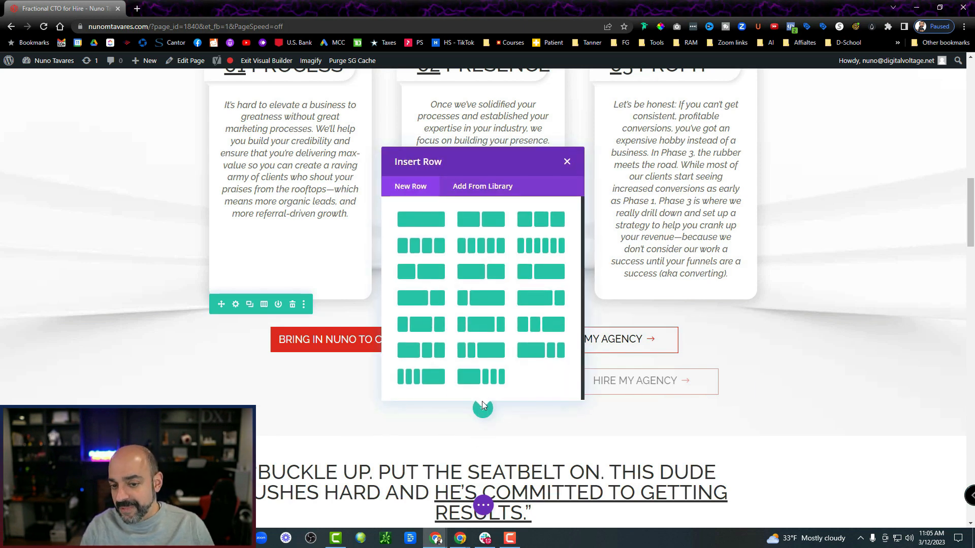
pyautogui.click(419, 223)
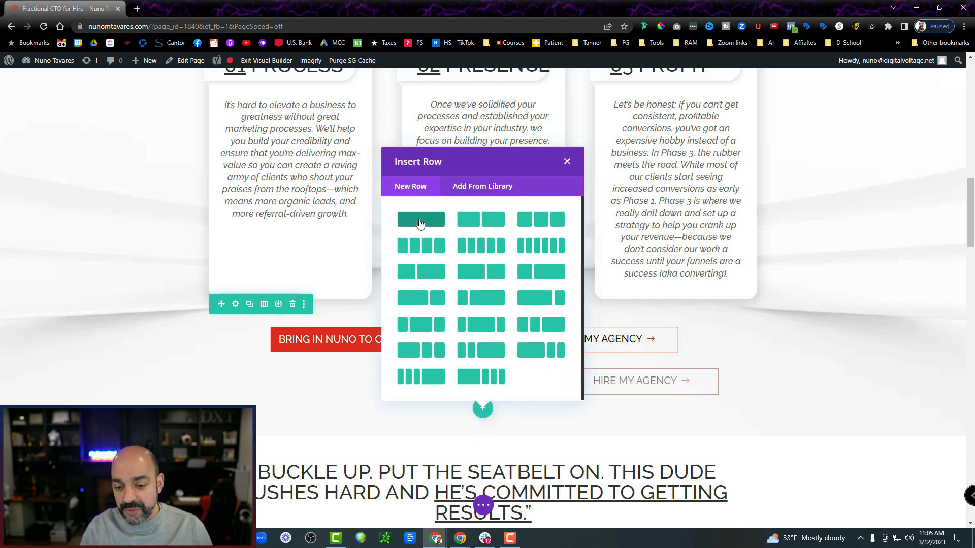
# Step: Find the Code module by searching for "code" and insert it into the new row
pyautogui.scroll(-4, 484, 403)
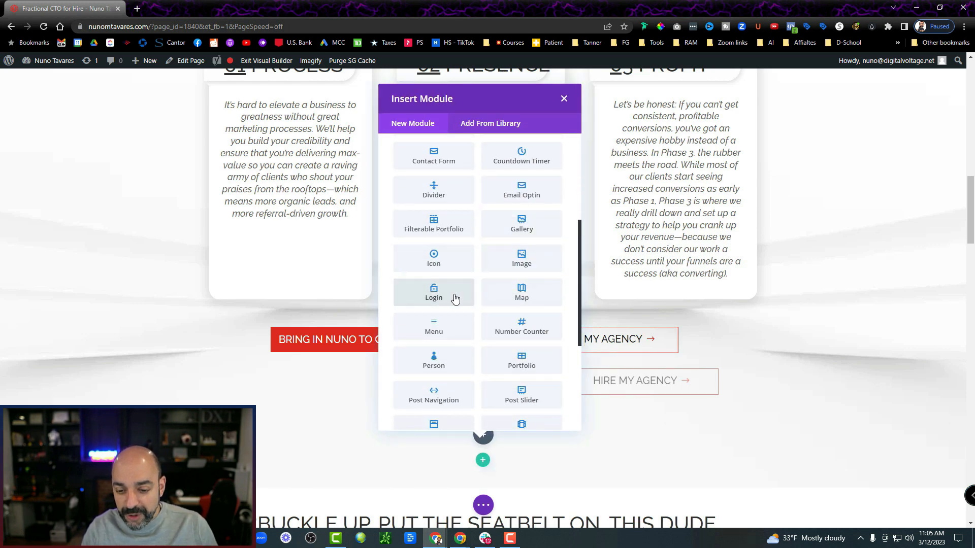
pyautogui.scroll(-4, 437, 294)
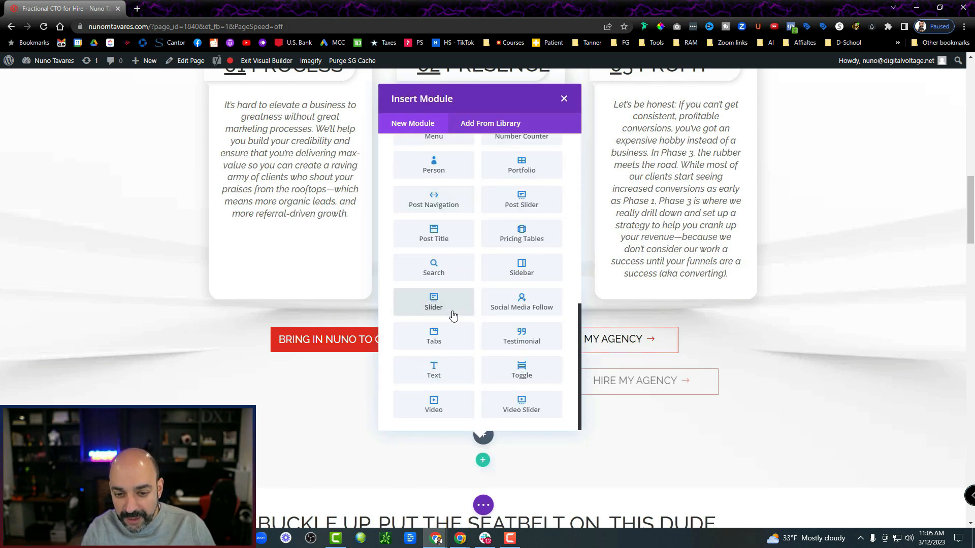
pyautogui.scroll(7, 452, 315)
pyautogui.scroll(1, 449, 327)
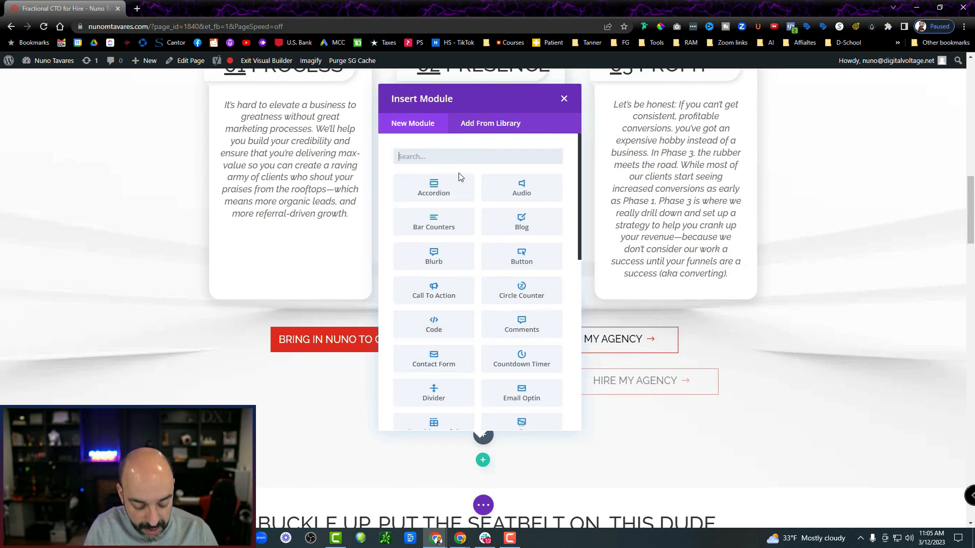
pyautogui.write('code')
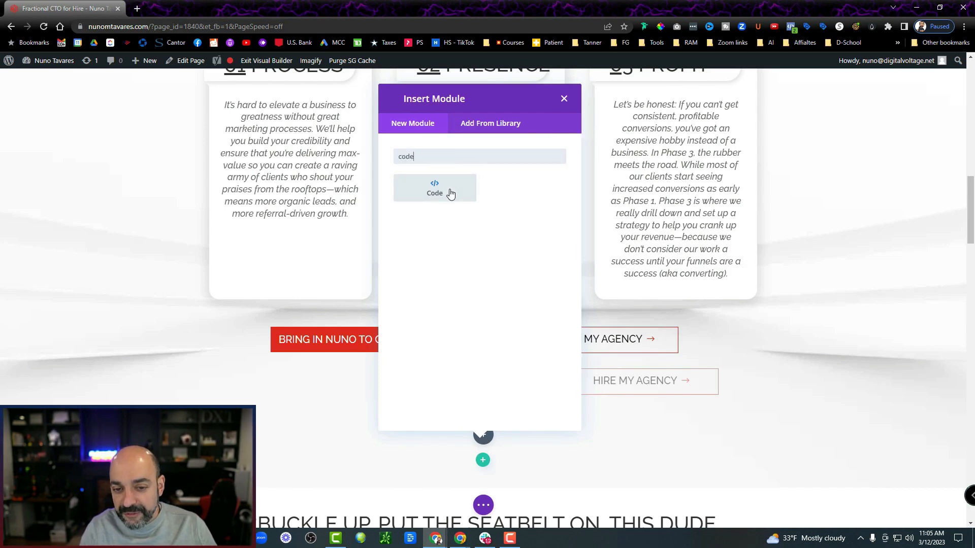
pyautogui.click(450, 193)
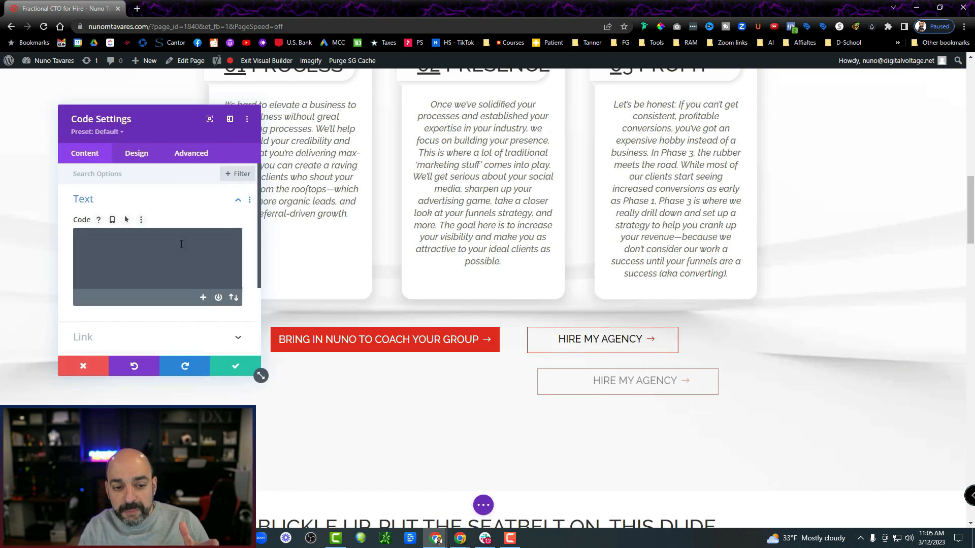
# Step: Paste the copied form embed code into the Code module, check it, and save the module settings
pyautogui.click(184, 235)
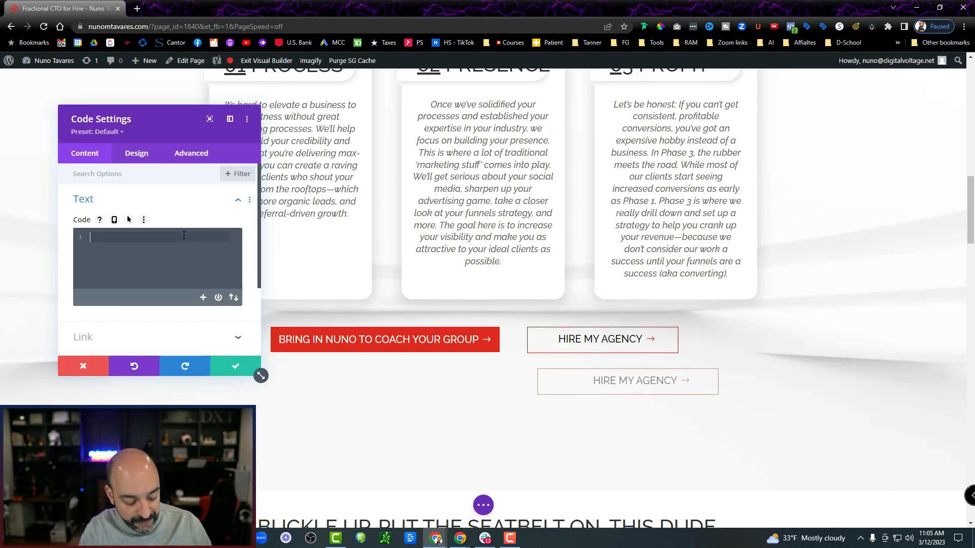
pyautogui.hotkey('ctrl', 'v')
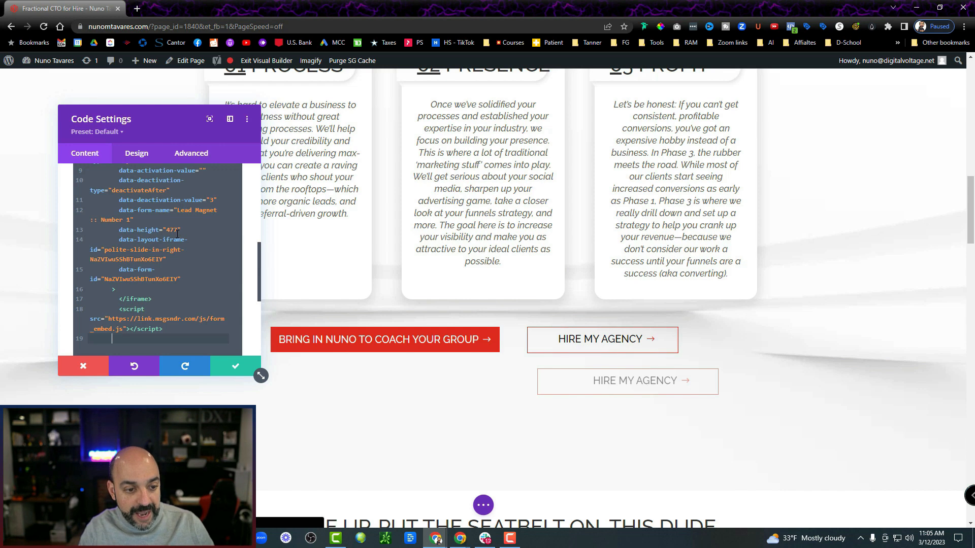
pyautogui.scroll(5, 177, 235)
pyautogui.scroll(-3, 177, 234)
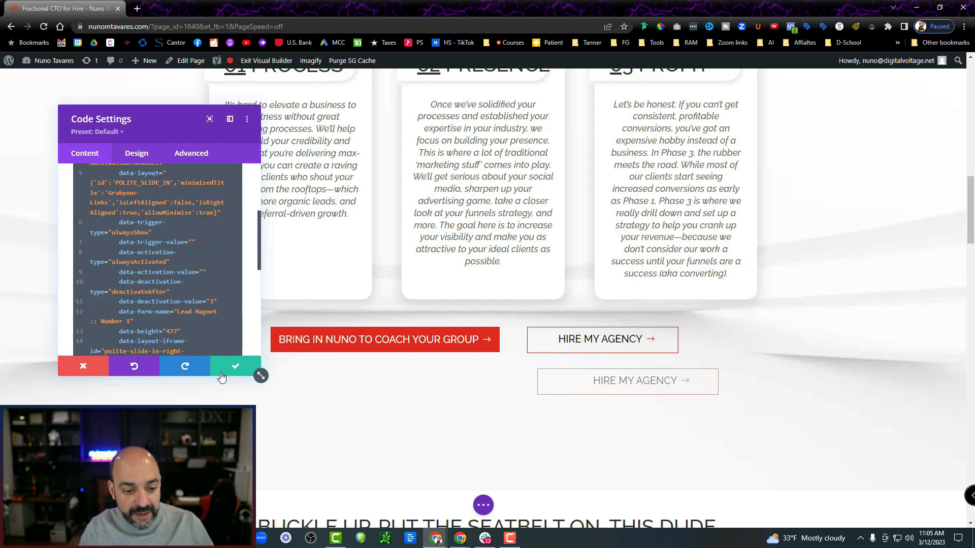
pyautogui.click(236, 368)
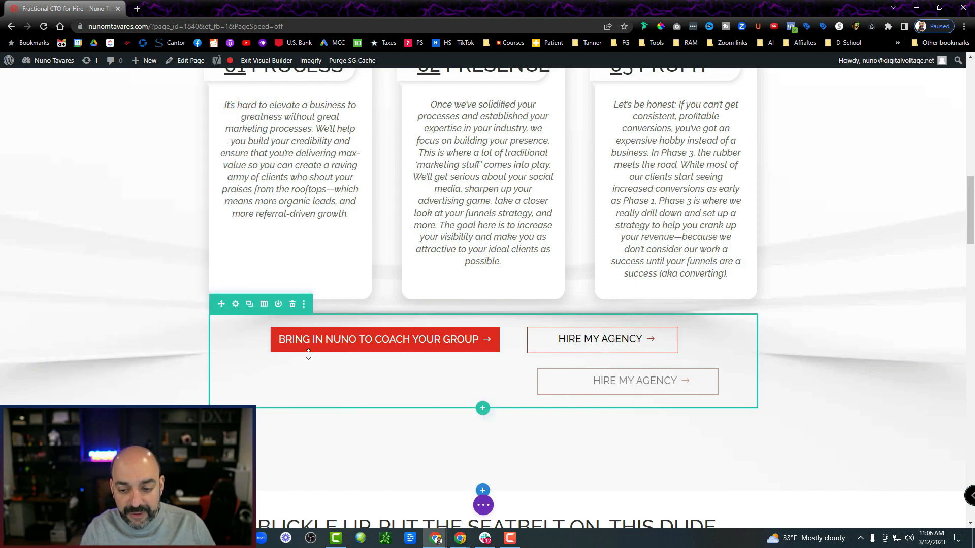
pyautogui.scroll(15, 842, 178)
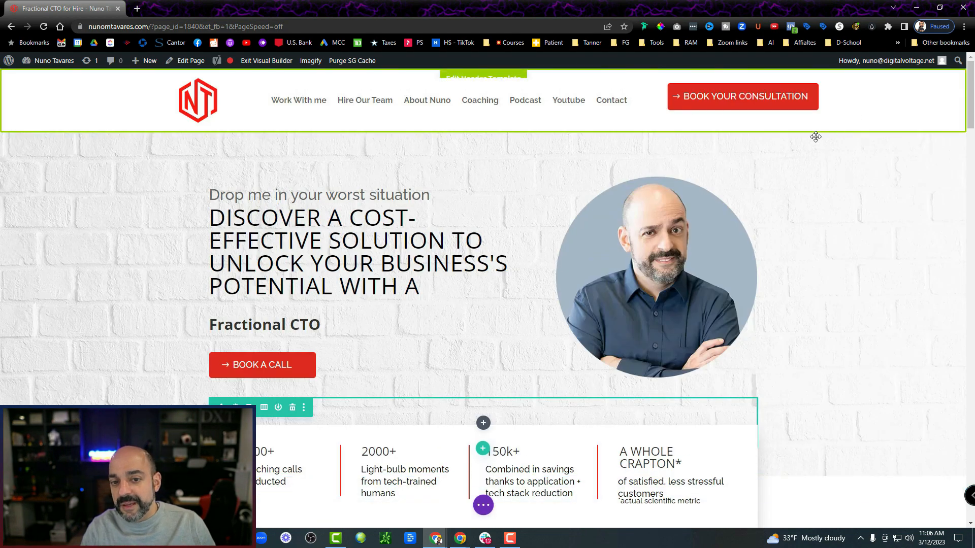
# Step: Try to reduce the space at the end of the section holding the "Hire My Agency" buttons on the WordPress page
pyautogui.scroll(-13, 667, 253)
pyautogui.scroll(-5, 668, 252)
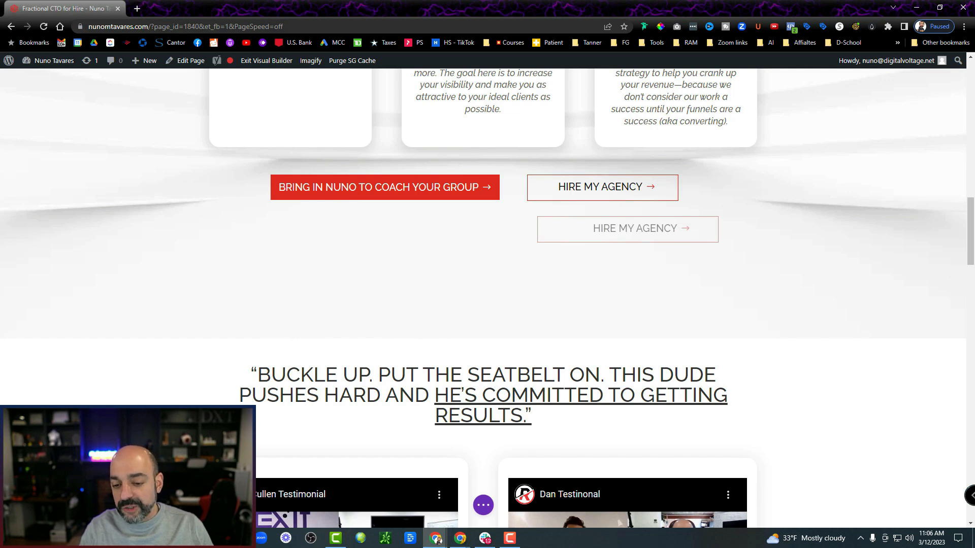
pyautogui.moveTo(483, 338); pyautogui.dragTo(483, 311)
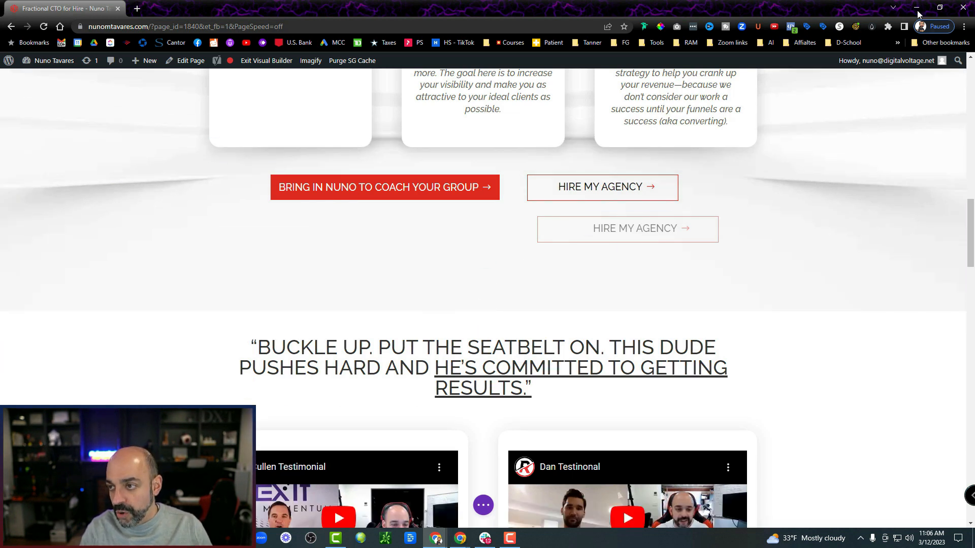
pyautogui.hotkey('ctrl', 'z')
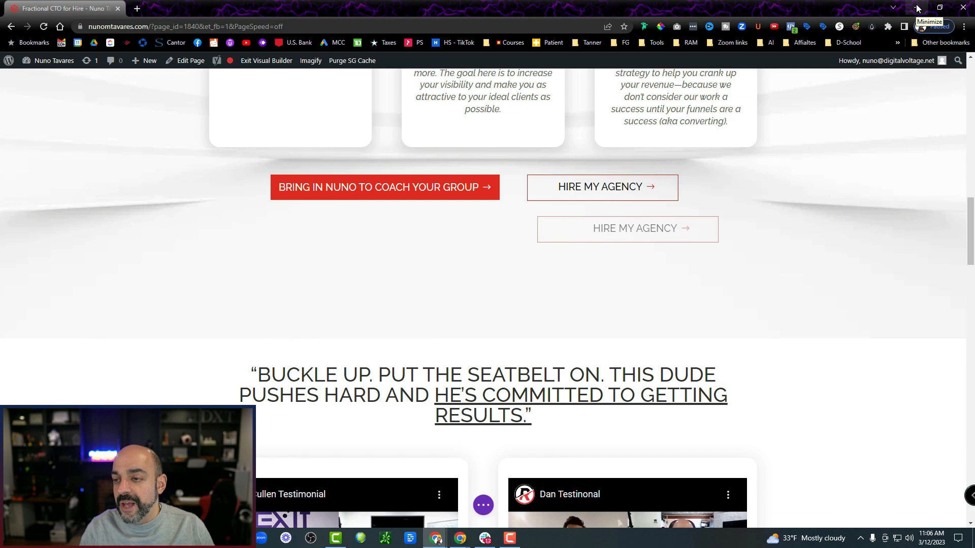
# Step: Switch back to Rapid Active CRM, copy the stand-alone form link, and open it in a new browser tab
pyautogui.click(916, 8)
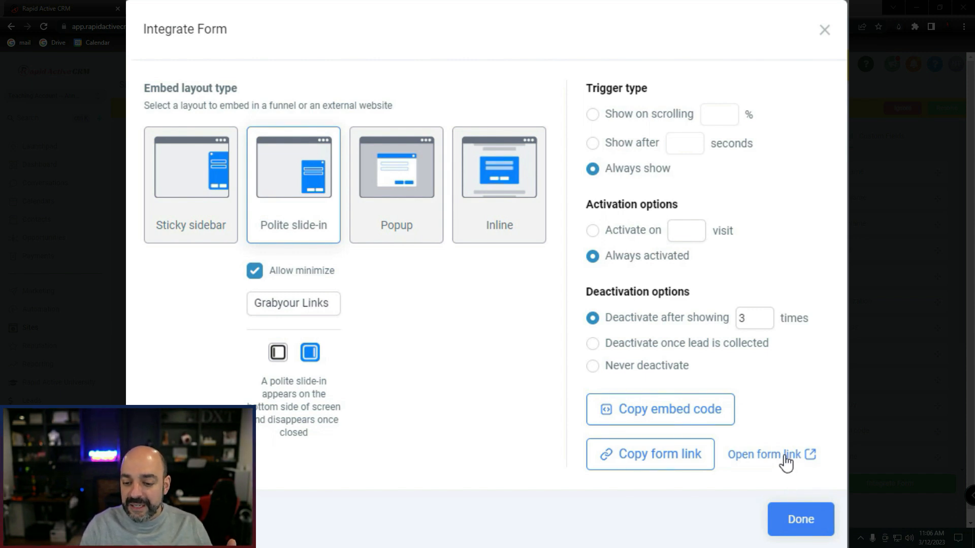
pyautogui.click(689, 463)
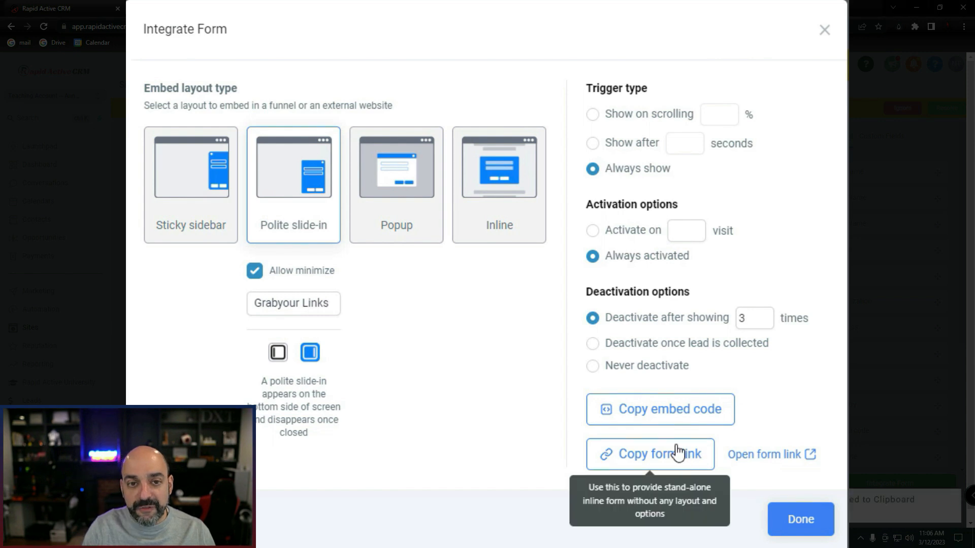
pyautogui.click(379, 8)
pyautogui.rightClick(228, 27)
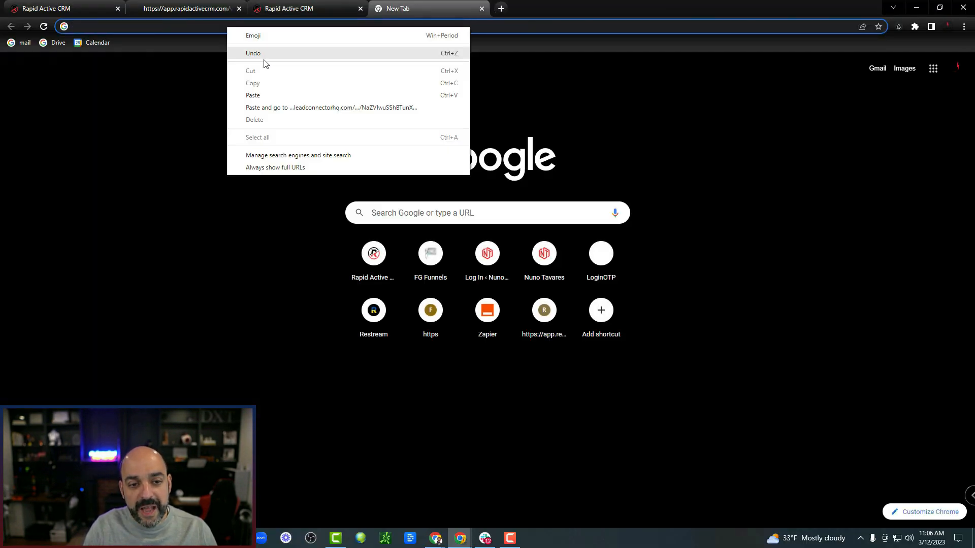
pyautogui.click(270, 93)
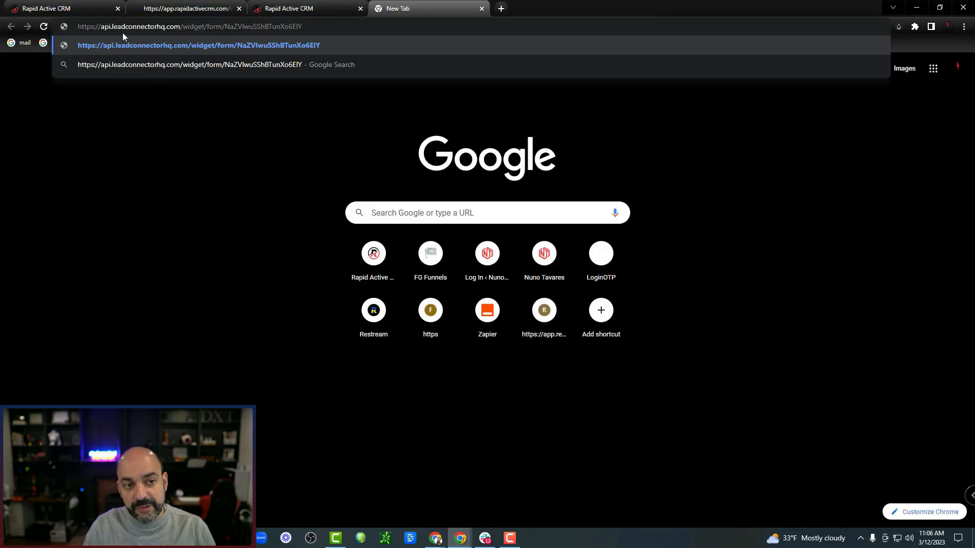
pyautogui.click(160, 46)
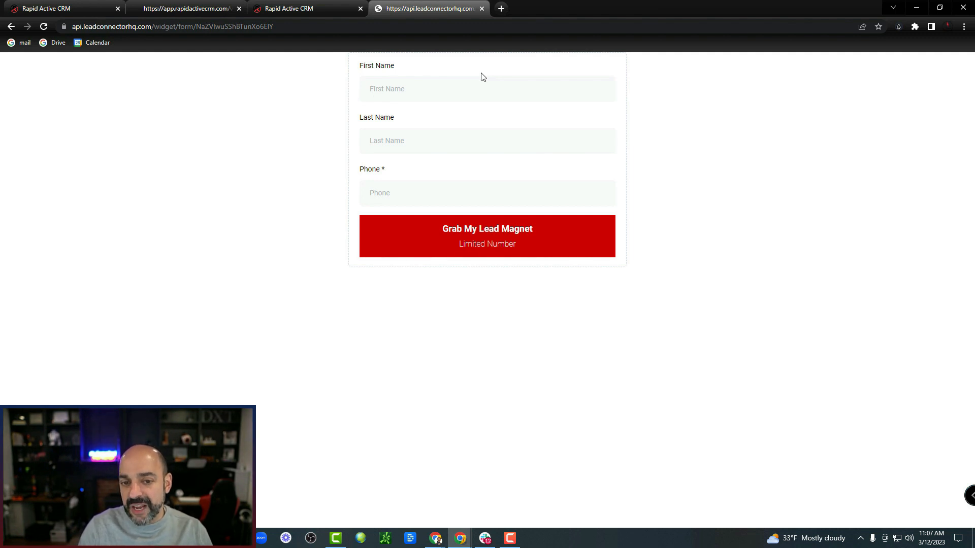
# Step: Return to the form builder, finish the form integration settings, and ignore the phone configuration warning
pyautogui.click(327, 10)
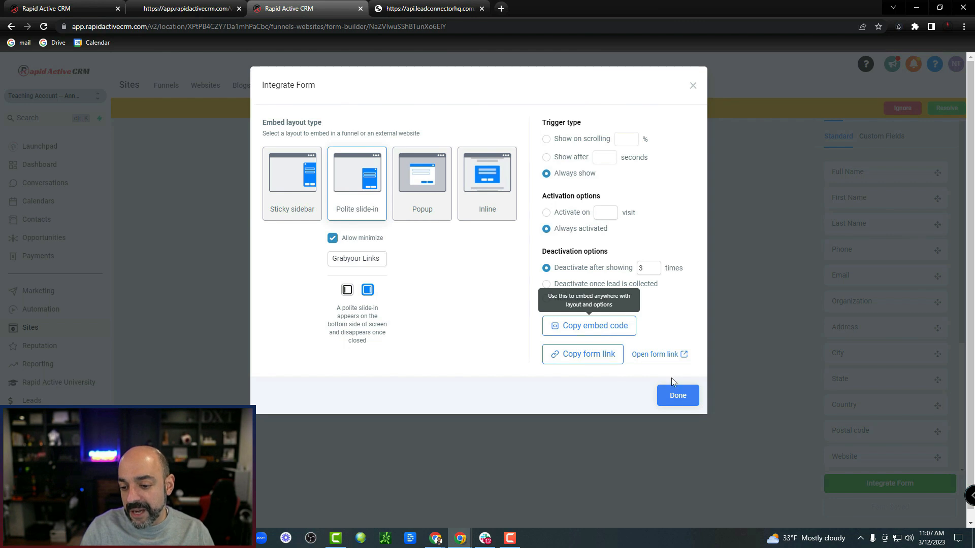
pyautogui.click(690, 389)
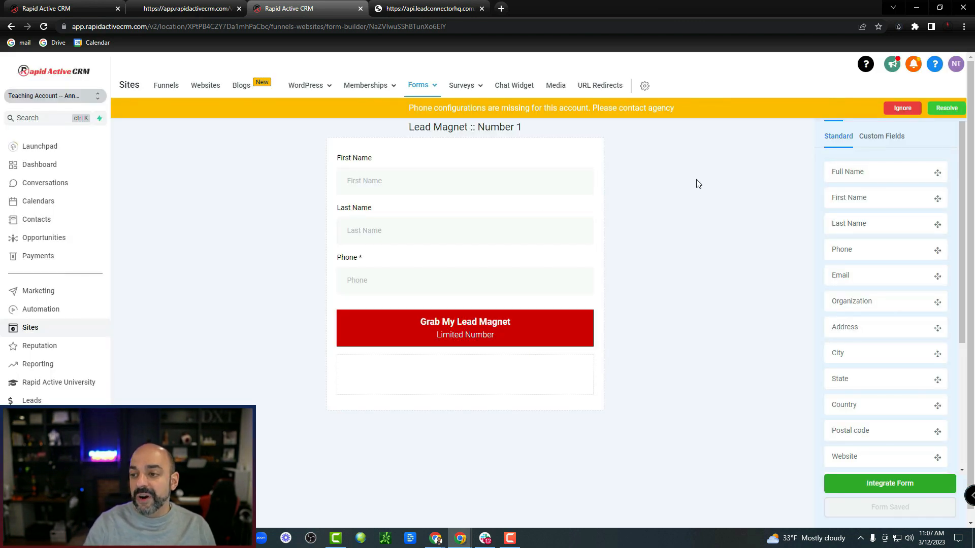
pyautogui.click(901, 110)
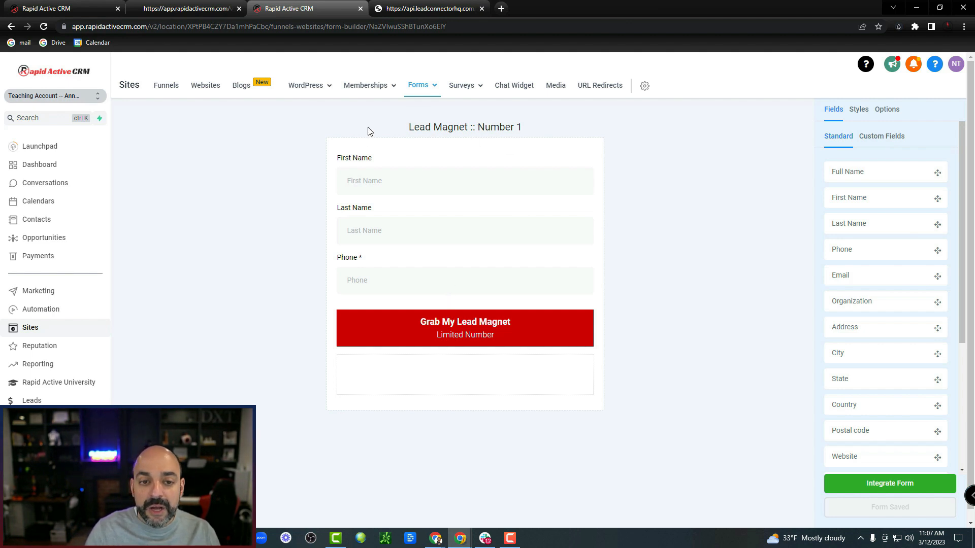
# Step: Go to the folder view of the forms list and create a folder named "Application"
pyautogui.moveTo(435, 97)
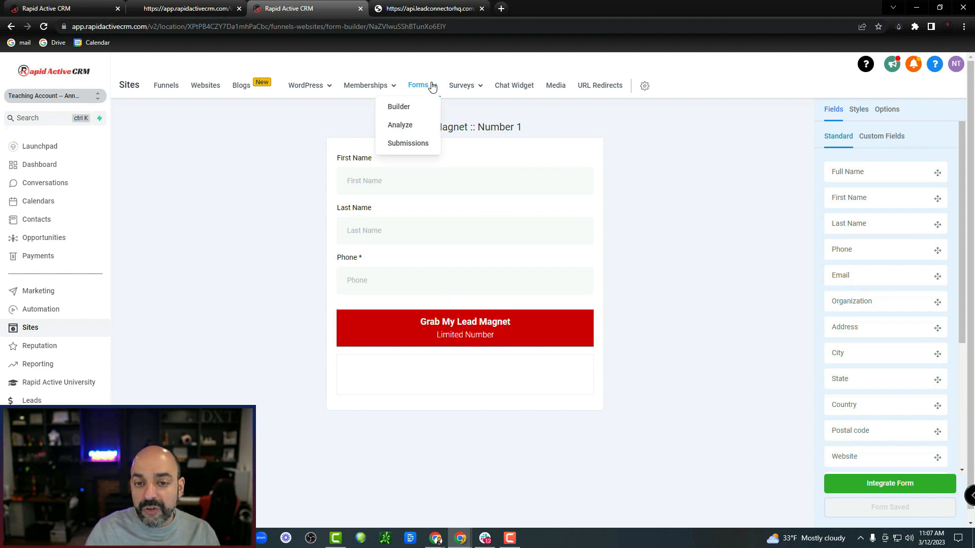
pyautogui.click(401, 109)
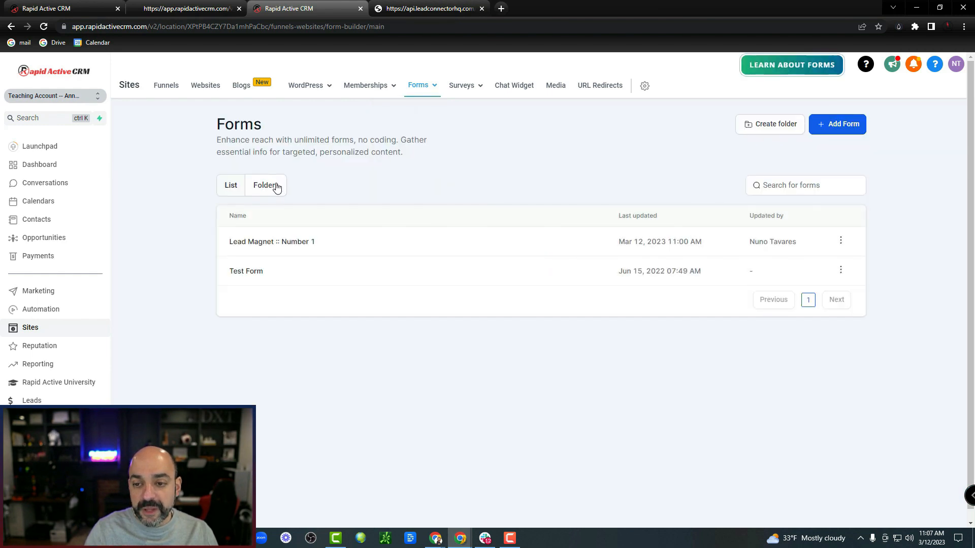
pyautogui.click(276, 187)
pyautogui.click(782, 128)
pyautogui.click(467, 295)
pyautogui.write('Application')
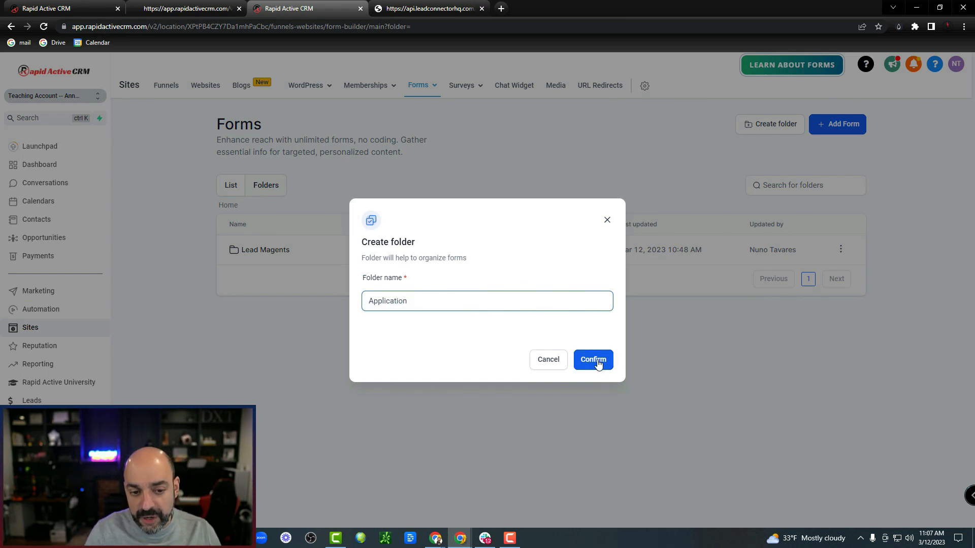
pyautogui.click(603, 362)
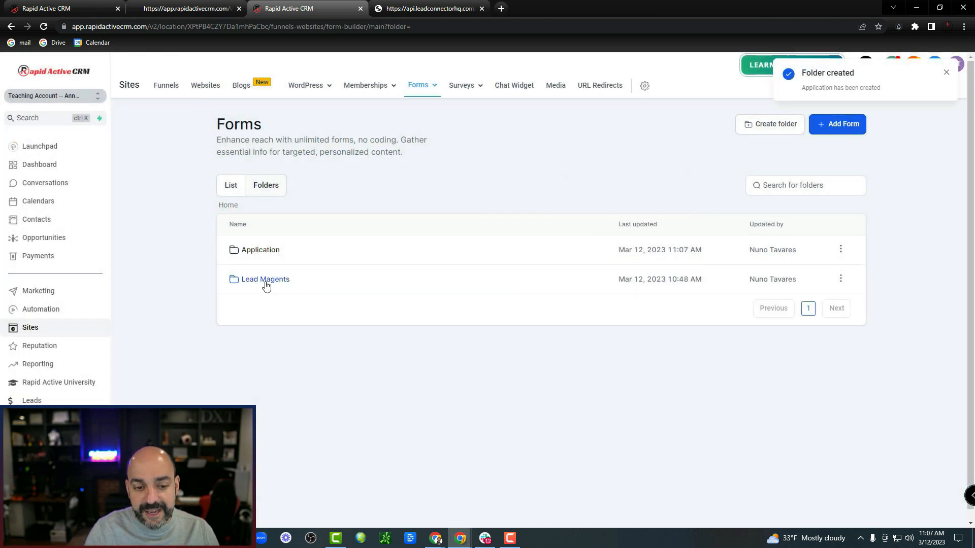
# Step: Add a new form inside the Application folder and name it "Coaching Application"
pyautogui.click(269, 259)
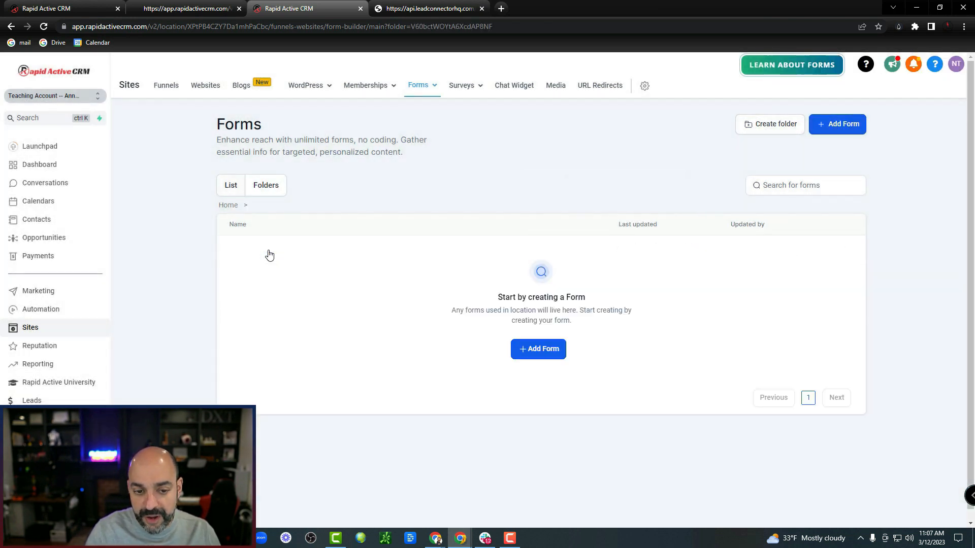
pyautogui.click(541, 350)
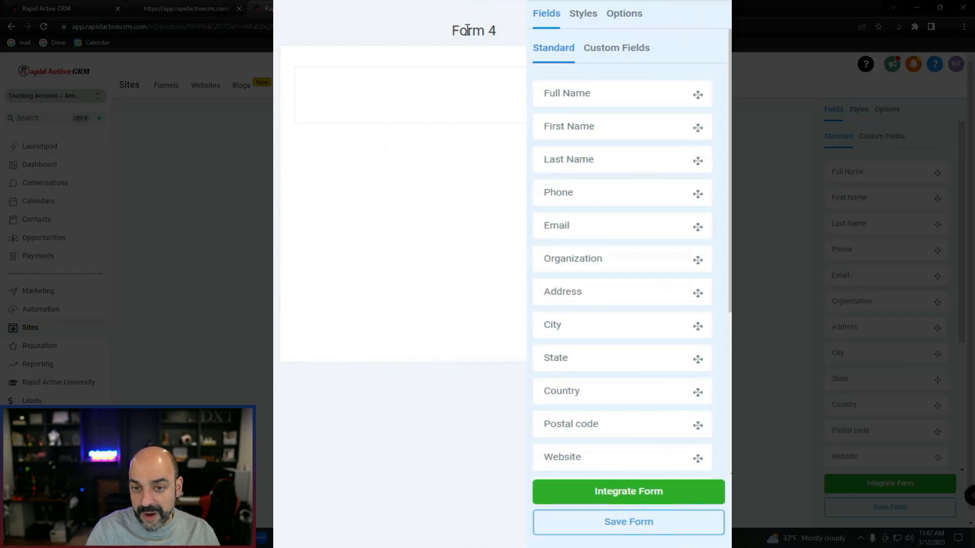
pyautogui.click(753, 14)
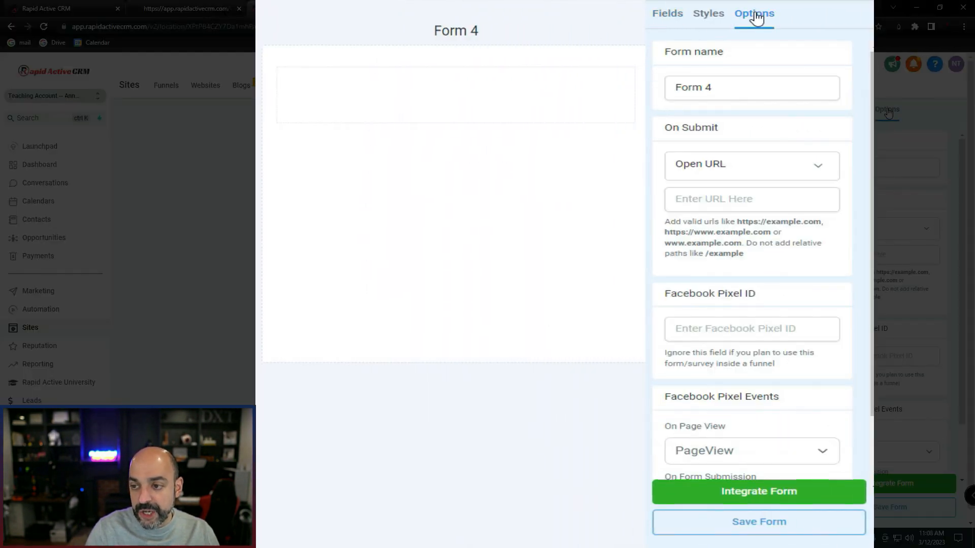
pyautogui.moveTo(753, 83); pyautogui.dragTo(650, 98)
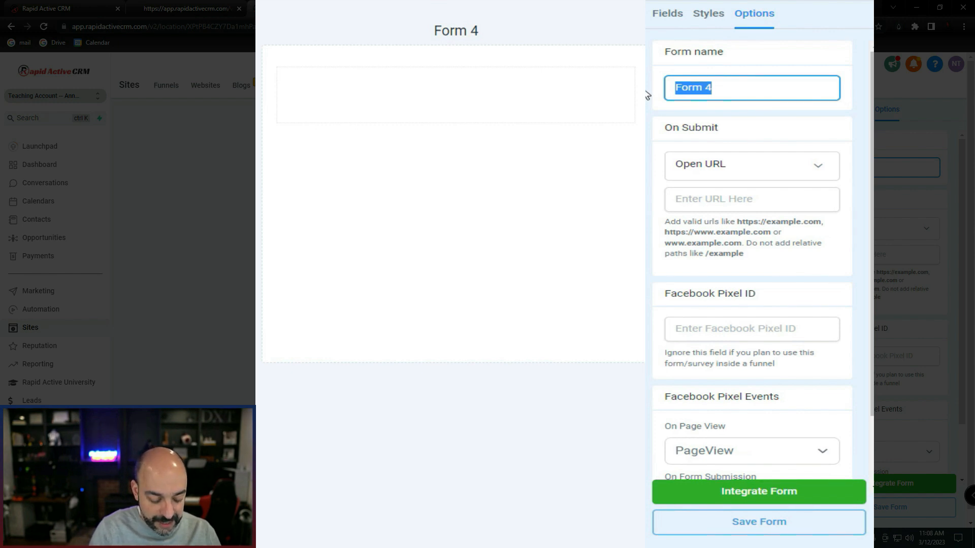
pyautogui.write('Coaching A')
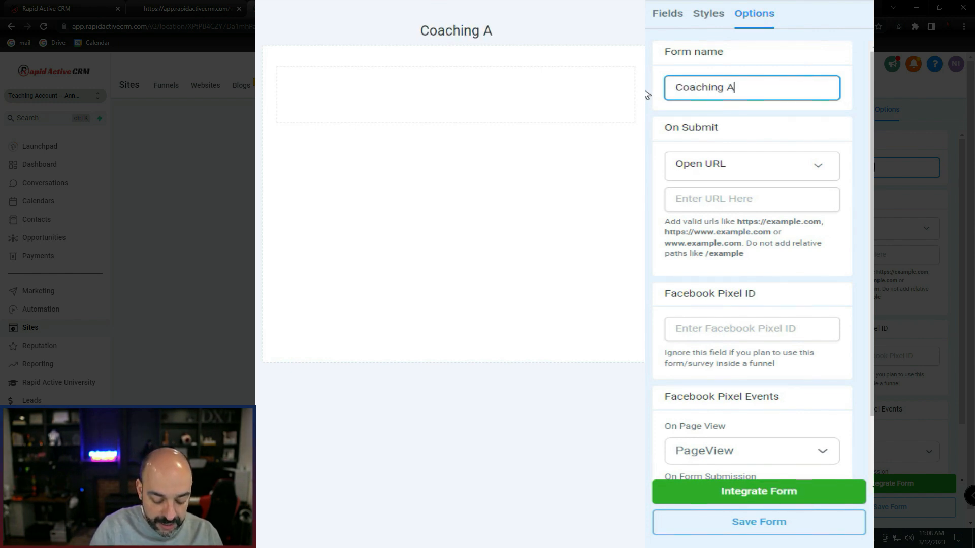
pyautogui.write('pplication')
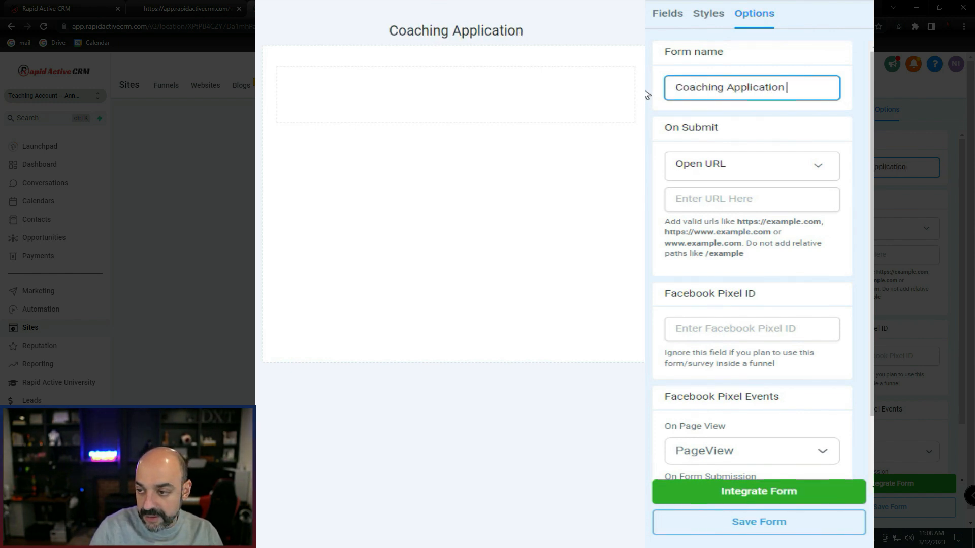
pyautogui.click(659, 69)
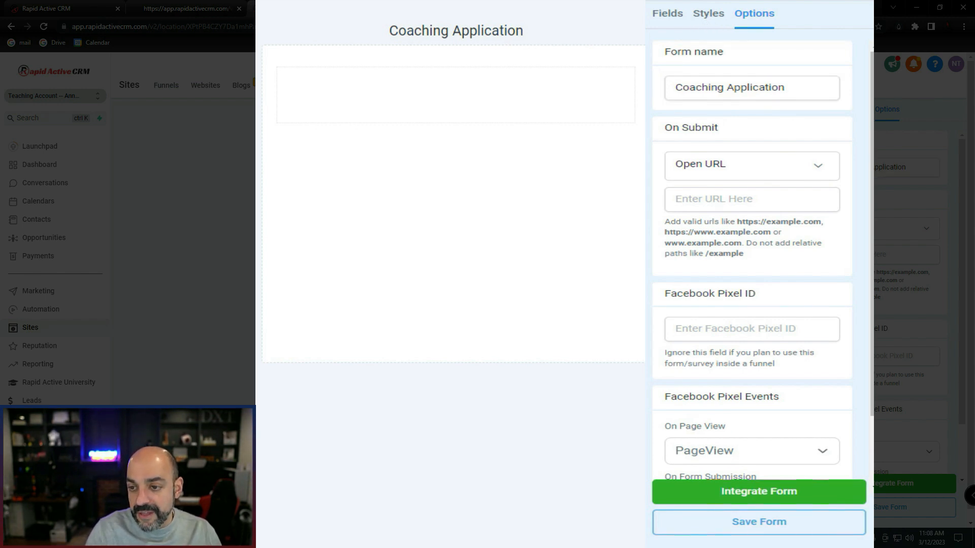
# Step: Add the standard First Name, Last Name, Phone and Email fields to the Coaching Application form in that order
pyautogui.click(675, 20)
pyautogui.moveTo(750, 131); pyautogui.dragTo(528, 104)
pyautogui.moveTo(729, 159); pyautogui.dragTo(574, 140)
pyautogui.moveTo(731, 196); pyautogui.dragTo(541, 231)
pyautogui.moveTo(742, 222); pyautogui.dragTo(620, 284)
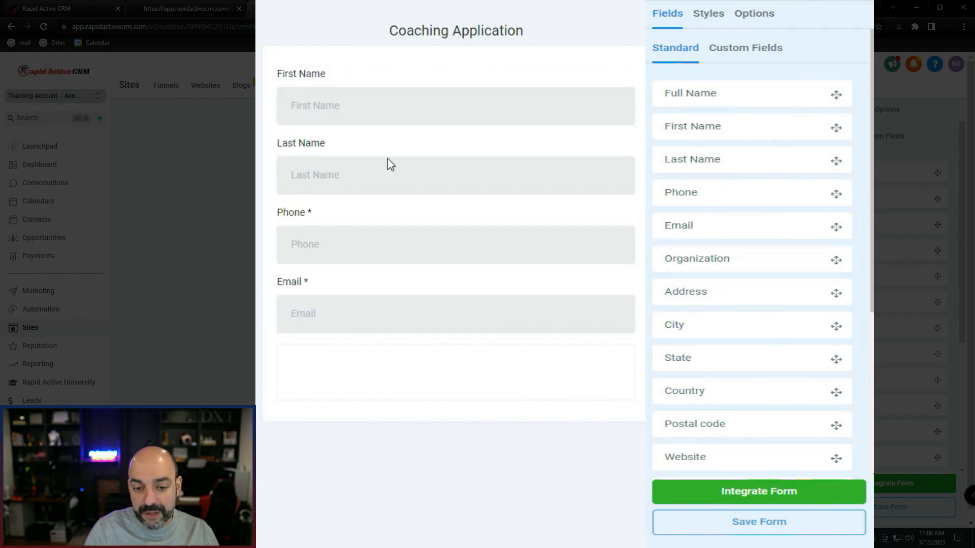
# Step: Make the First Name and Last Name fields required
pyautogui.click(401, 103)
pyautogui.click(703, 189)
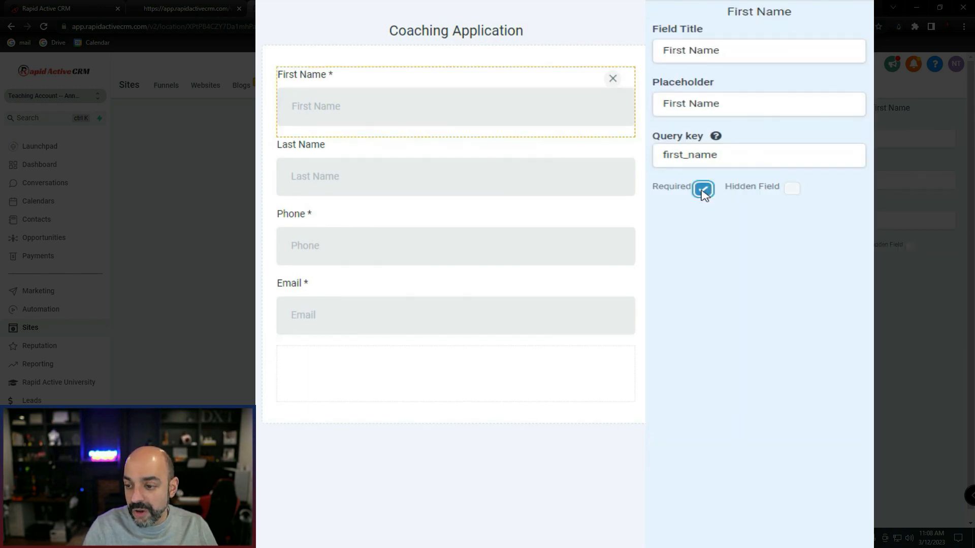
pyautogui.click(406, 167)
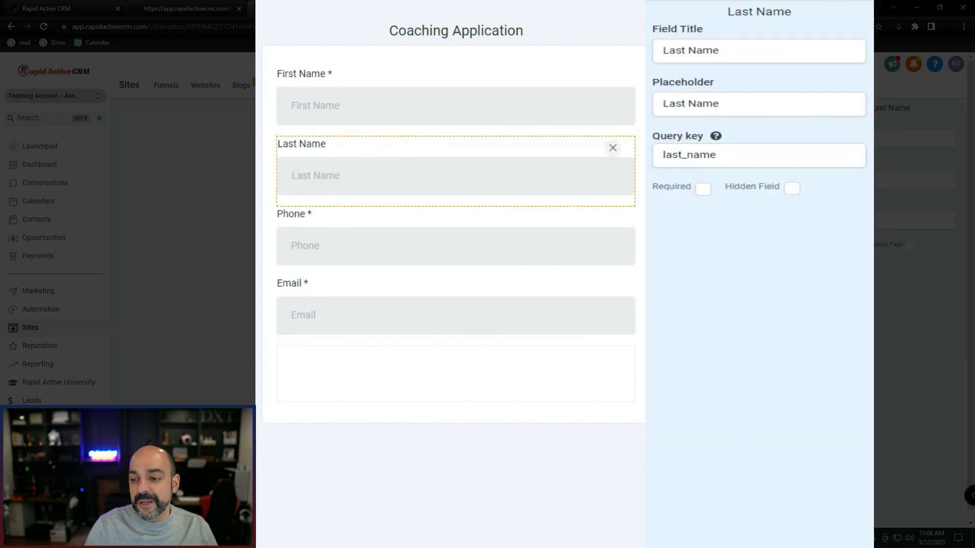
pyautogui.click(703, 190)
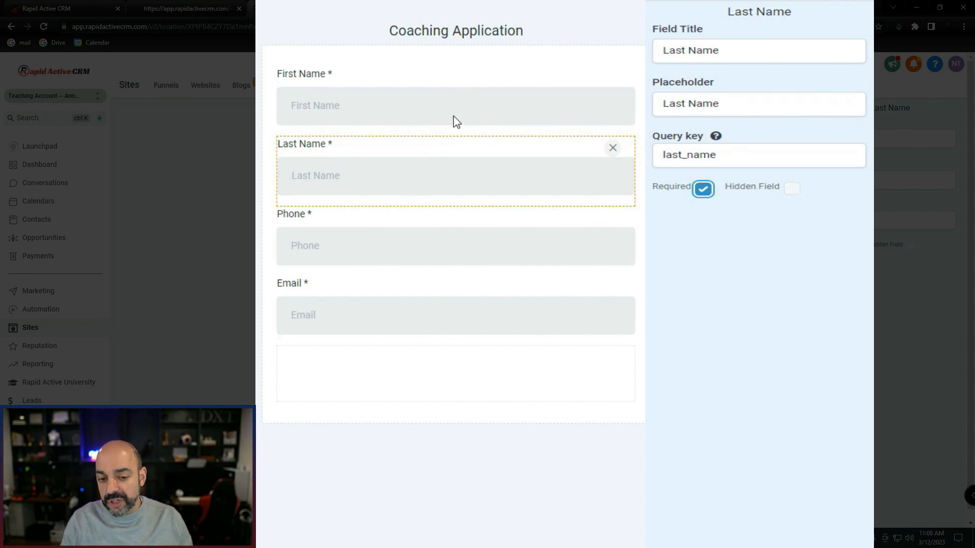
pyautogui.click(640, 127)
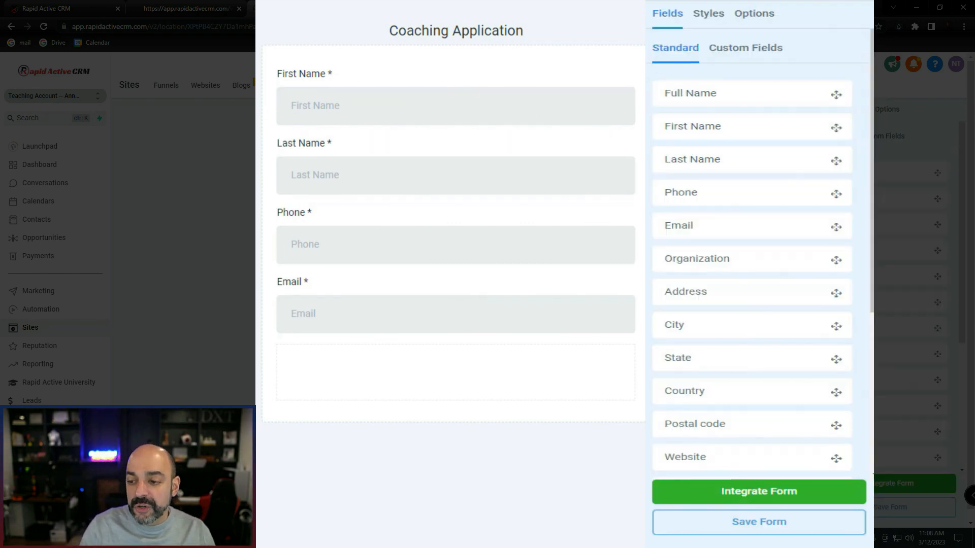
# Step: Review the title, placeholder, query key and required settings of the form's name, phone and email fields
pyautogui.click(374, 90)
pyautogui.click(384, 175)
pyautogui.click(389, 246)
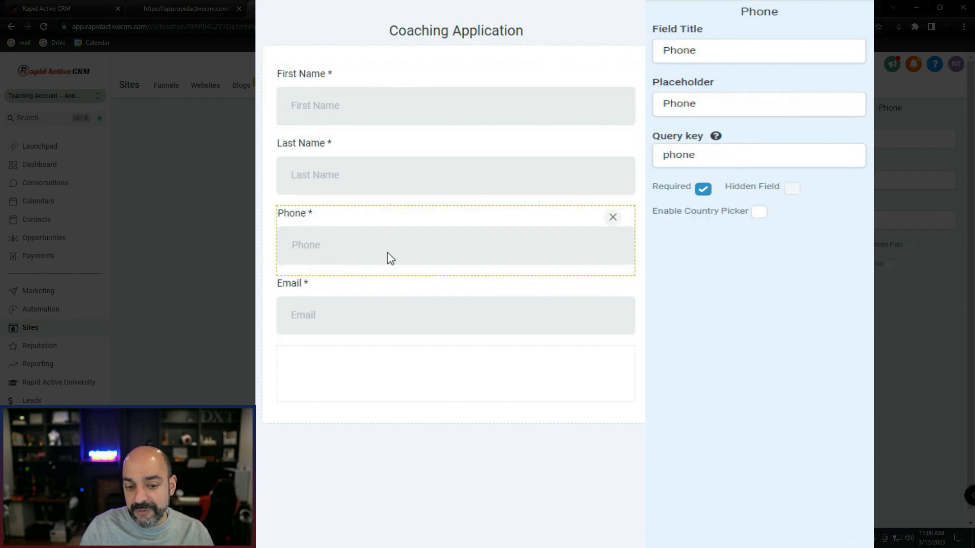
pyautogui.click(398, 312)
pyautogui.click(423, 113)
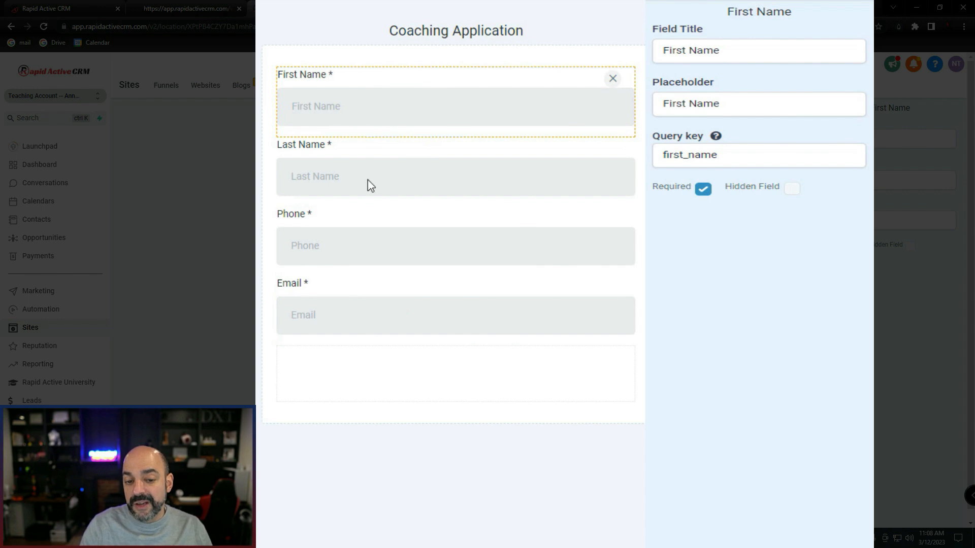
pyautogui.click(361, 243)
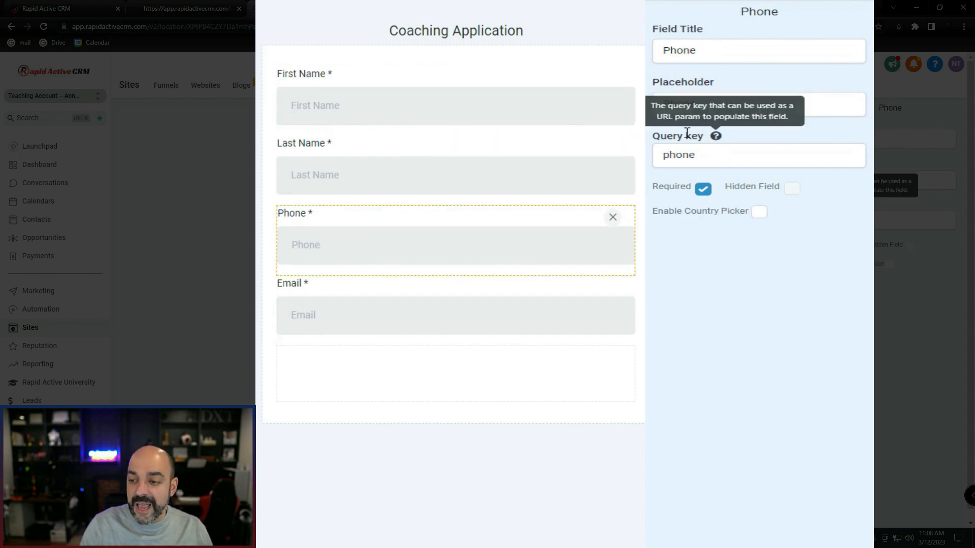
# Step: Change the Phone field's placeholder to "Cell Phone"
pyautogui.moveTo(710, 103); pyautogui.dragTo(661, 104)
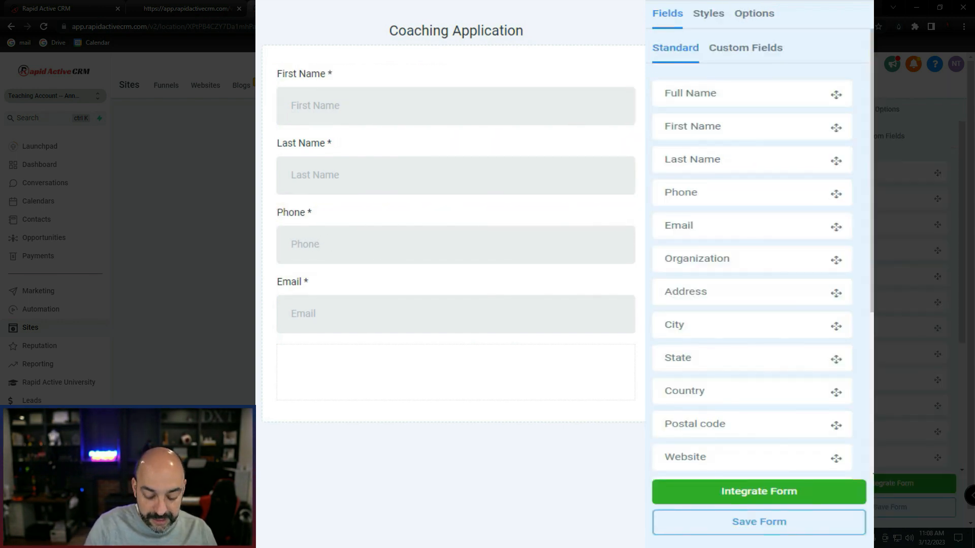
pyautogui.click(363, 232)
pyautogui.click(731, 106)
pyautogui.press('BackSpace')
pyautogui.press('BackSpace')
pyautogui.press('BackSpace')
pyautogui.press('BackSpace')
pyautogui.press('BackSpace')
pyautogui.write('c')
pyautogui.press('BackSpace')
pyautogui.write('Cell Phone')
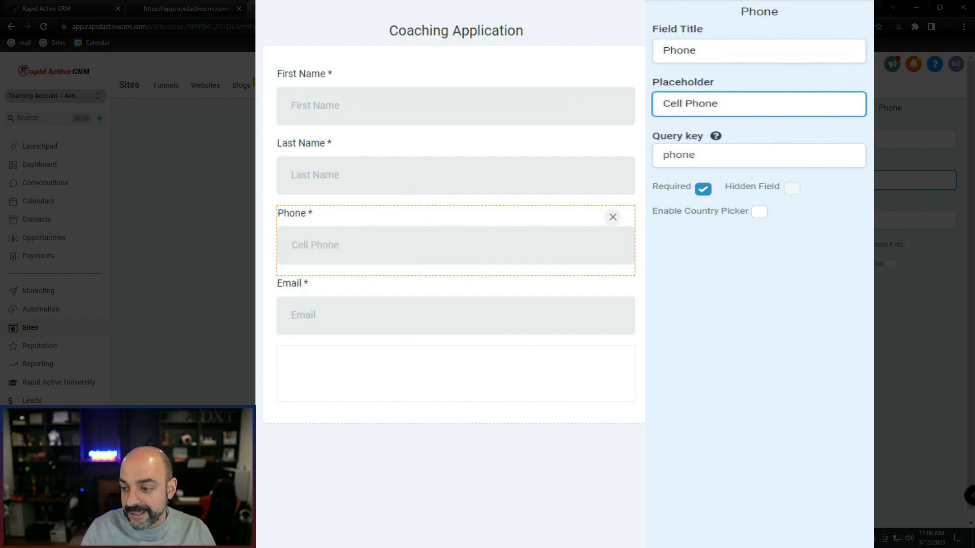
# Step: Try enabling the country picker on the Phone field
pyautogui.click(760, 213)
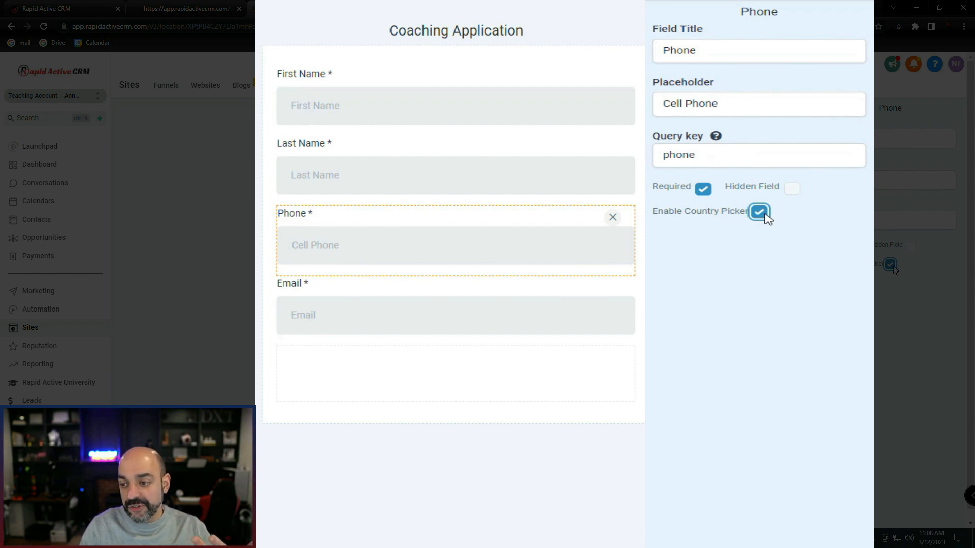
pyautogui.click(762, 213)
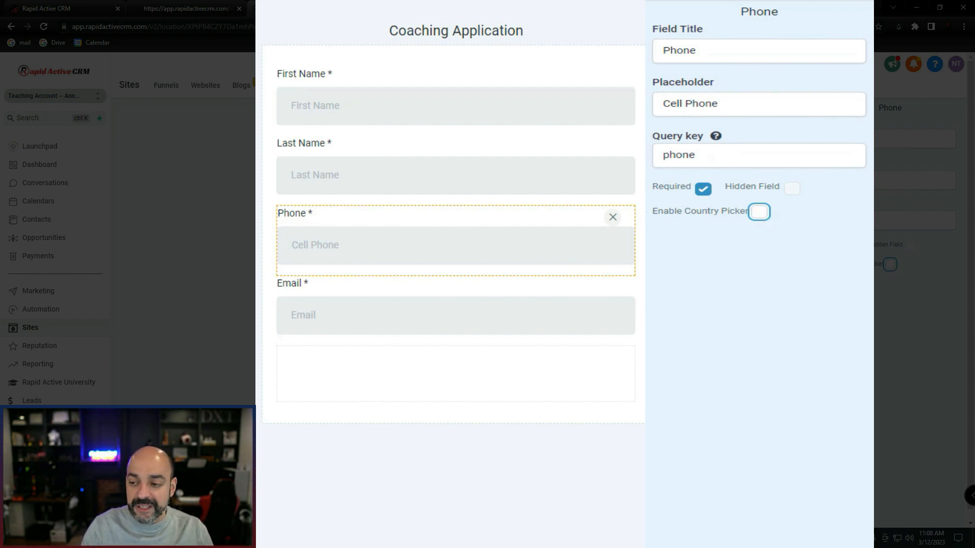
pyautogui.click(643, 243)
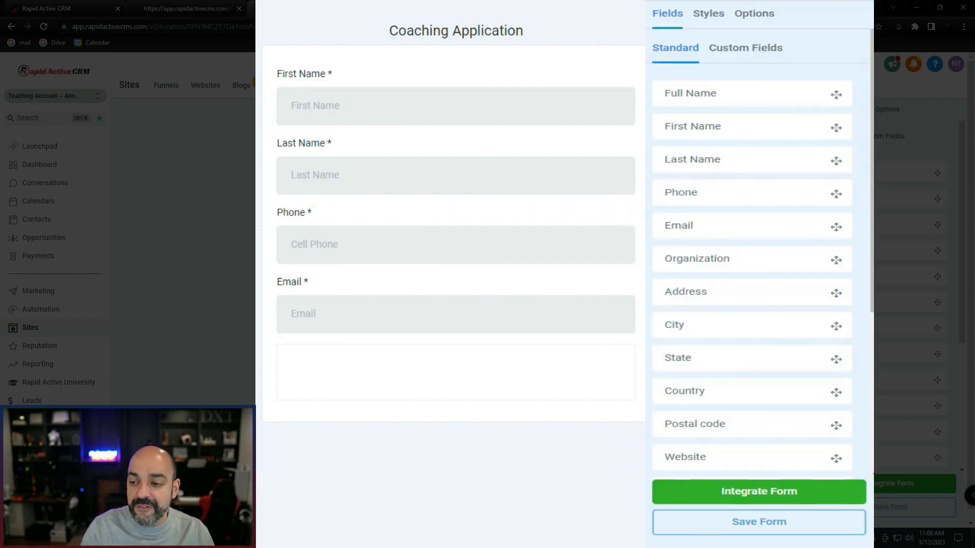
# Step: Change the Email field's placeholder to "Your Real Email"
pyautogui.click(418, 288)
pyautogui.moveTo(699, 110); pyautogui.dragTo(647, 111)
pyautogui.write('Your Real Email')
pyautogui.click(646, 112)
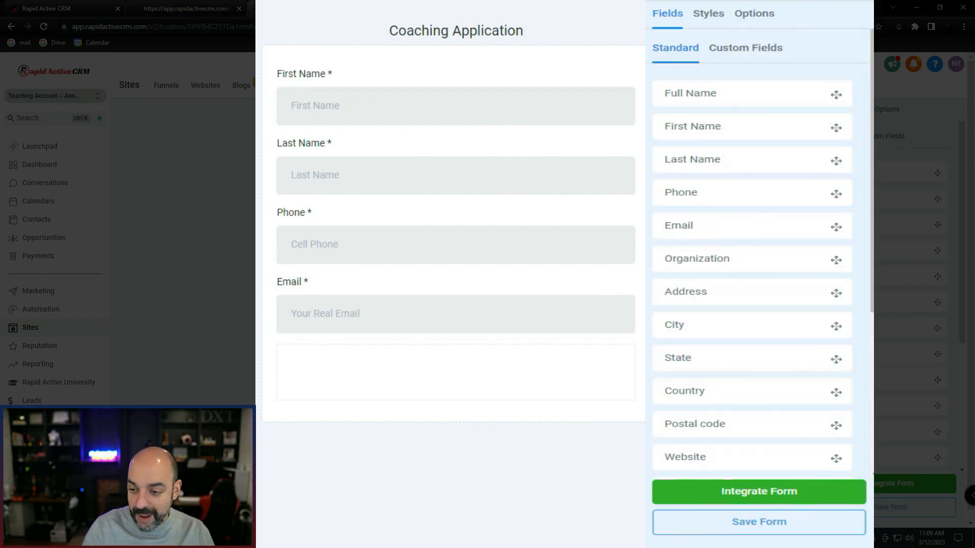
# Step: Add the standard State field below Email in the form and make it required
pyautogui.scroll(-5, 713, 219)
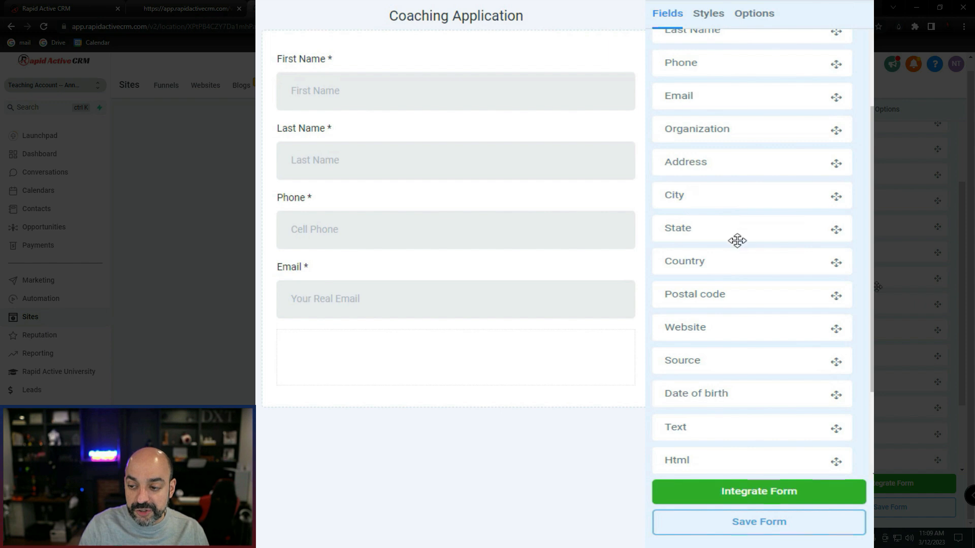
pyautogui.moveTo(745, 226); pyautogui.dragTo(403, 364)
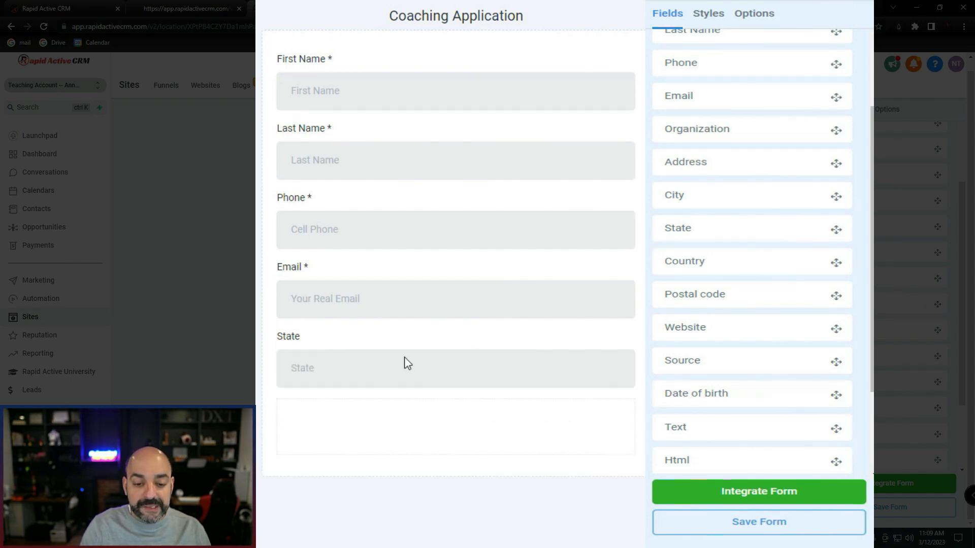
pyautogui.click(605, 336)
pyautogui.click(703, 189)
pyautogui.click(649, 157)
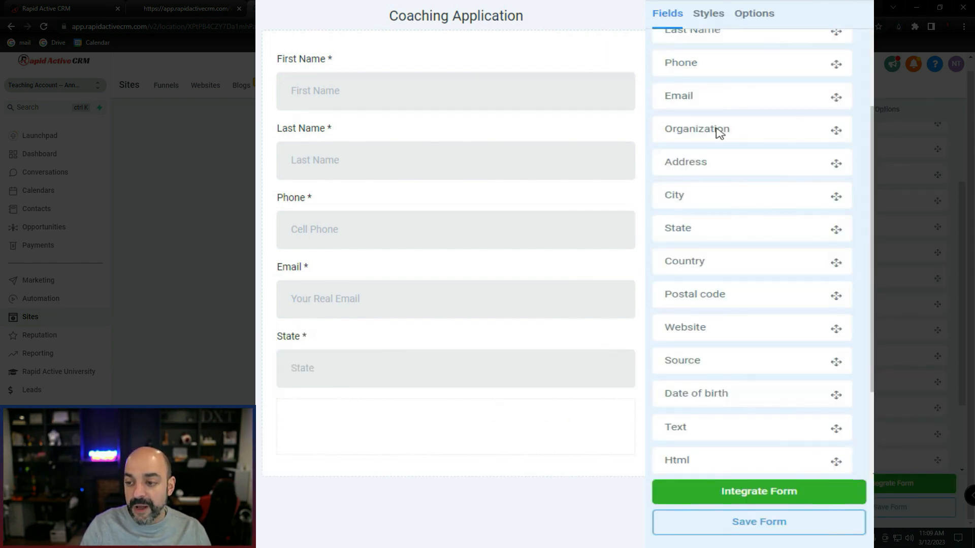
# Step: Add the standard Organization field to the form between Email and State
pyautogui.scroll(-1, 752, 169)
pyautogui.scroll(2, 754, 190)
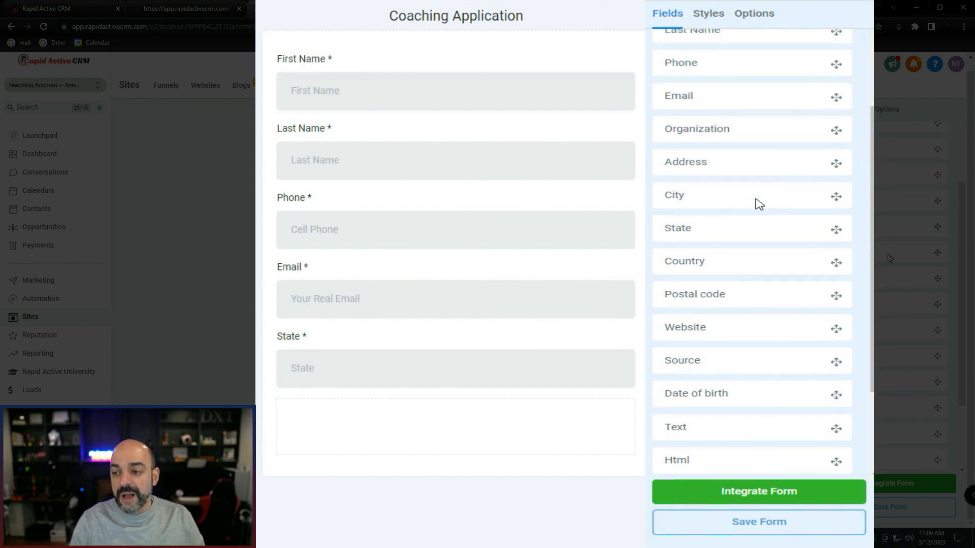
pyautogui.moveTo(756, 190); pyautogui.dragTo(381, 421)
pyautogui.moveTo(718, 196); pyautogui.dragTo(368, 365)
pyautogui.click(369, 365)
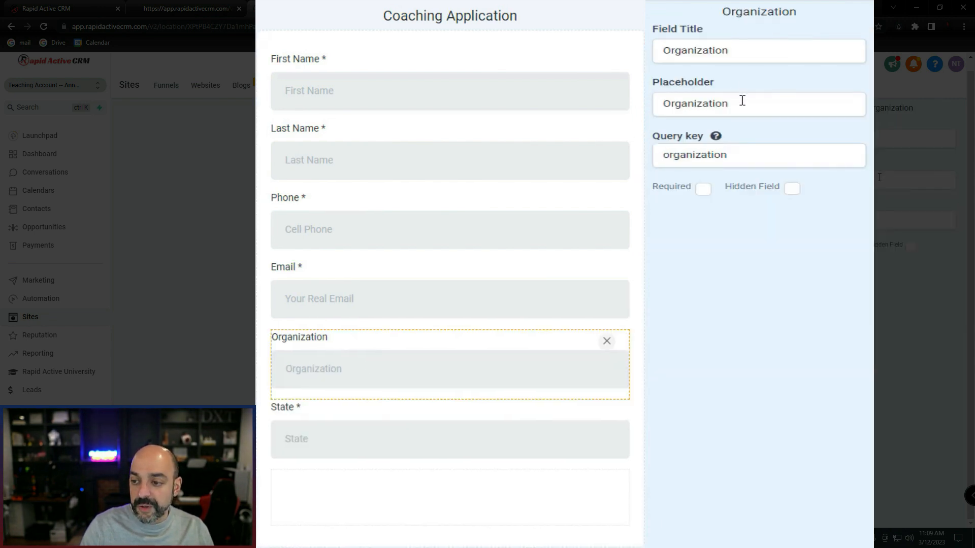
# Step: Retitle the Organization field "Company Name" and set its placeholder to "Company"
pyautogui.doubleClick(690, 103)
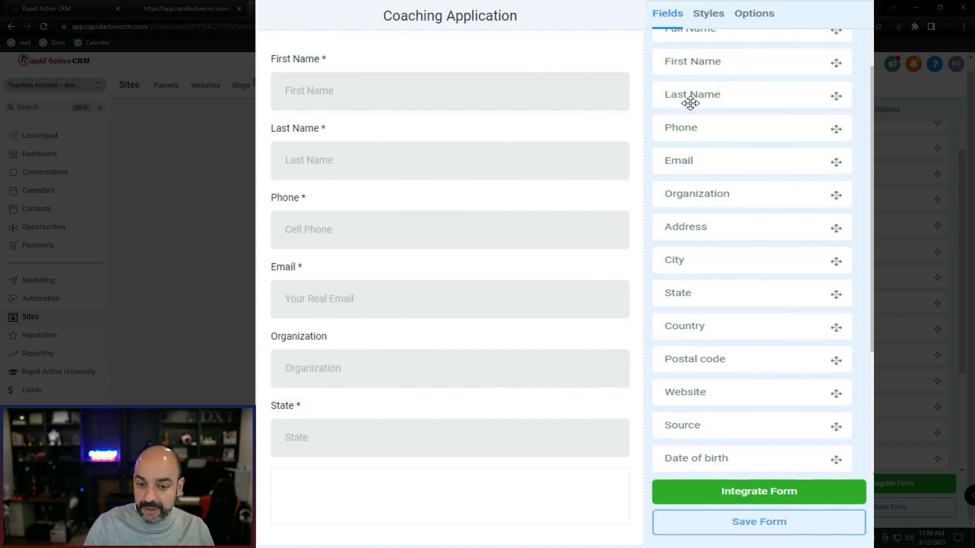
pyautogui.click(500, 363)
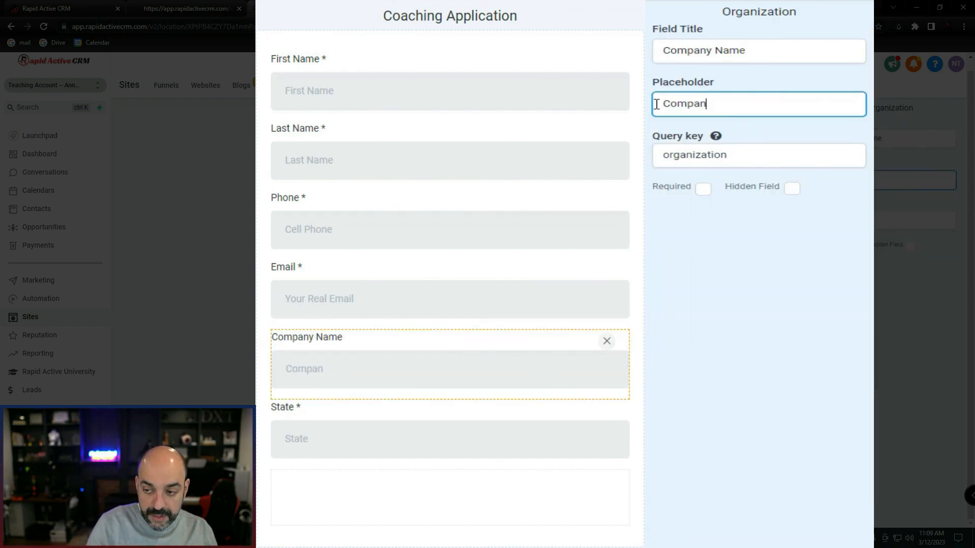
pyautogui.write('y')
pyautogui.press('Escape')
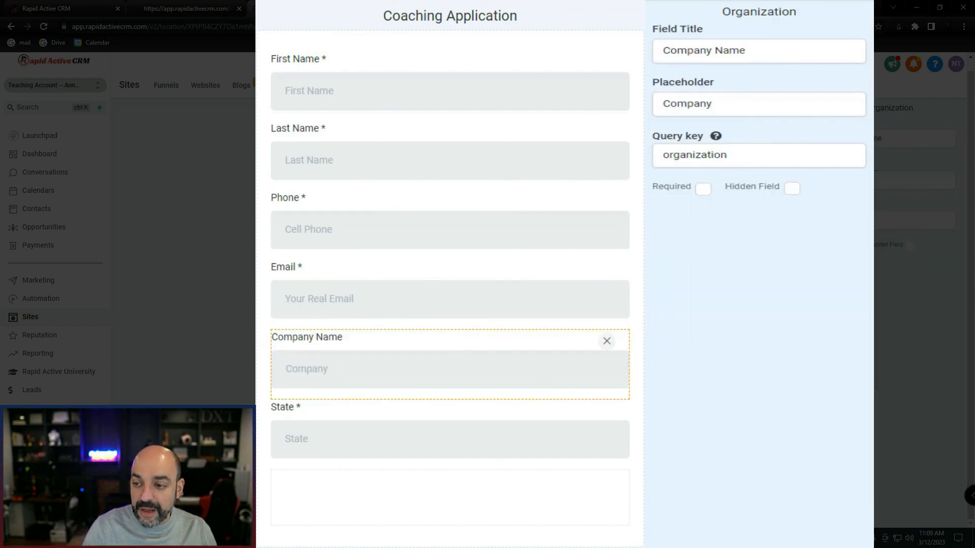
# Step: Move the Company Name field below the State field
pyautogui.click(517, 353)
pyautogui.moveTo(448, 361); pyautogui.dragTo(450, 384)
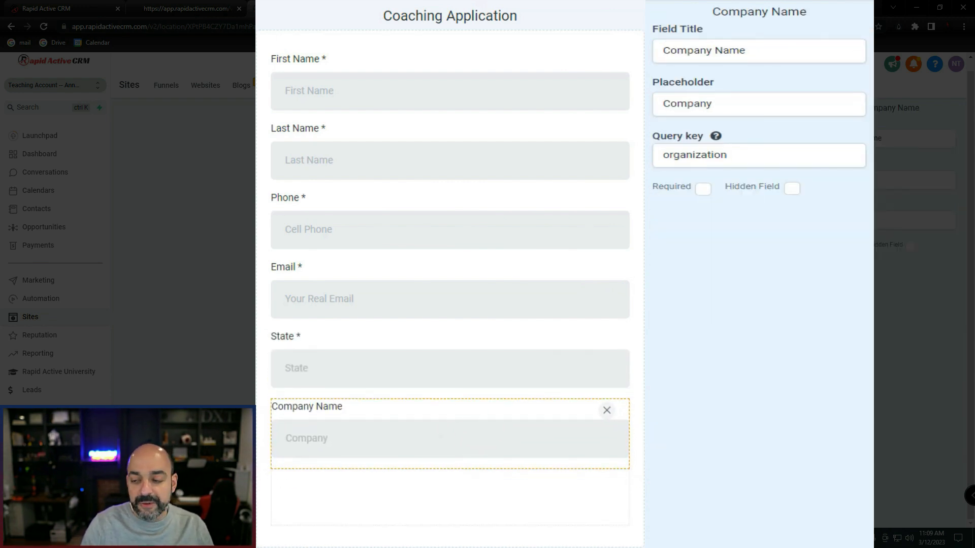
pyautogui.moveTo(394, 420)
pyautogui.mouseDown()
pyautogui.moveTo(320, 402)
pyautogui.moveTo(394, 276)
pyautogui.moveTo(421, 350)
pyautogui.moveTo(389, 416)
pyautogui.mouseUp()
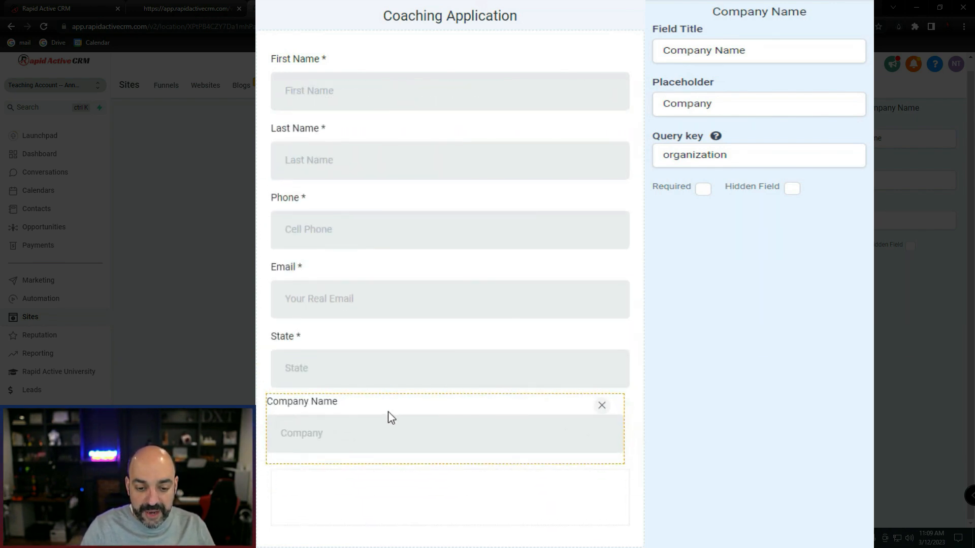
# Step: Start a new custom field for the form using the Multi Line text input type
pyautogui.scroll(2, 731, 292)
pyautogui.click(757, 61)
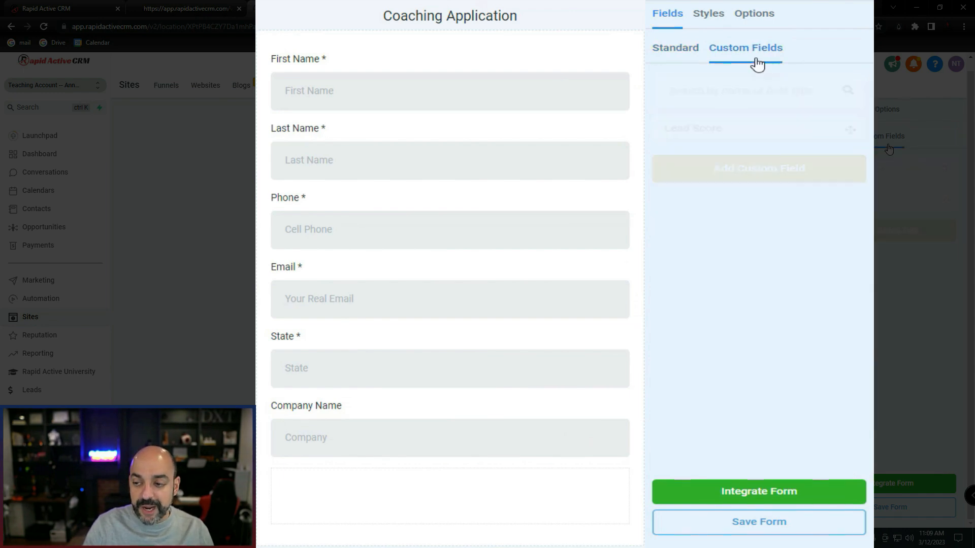
pyautogui.click(751, 173)
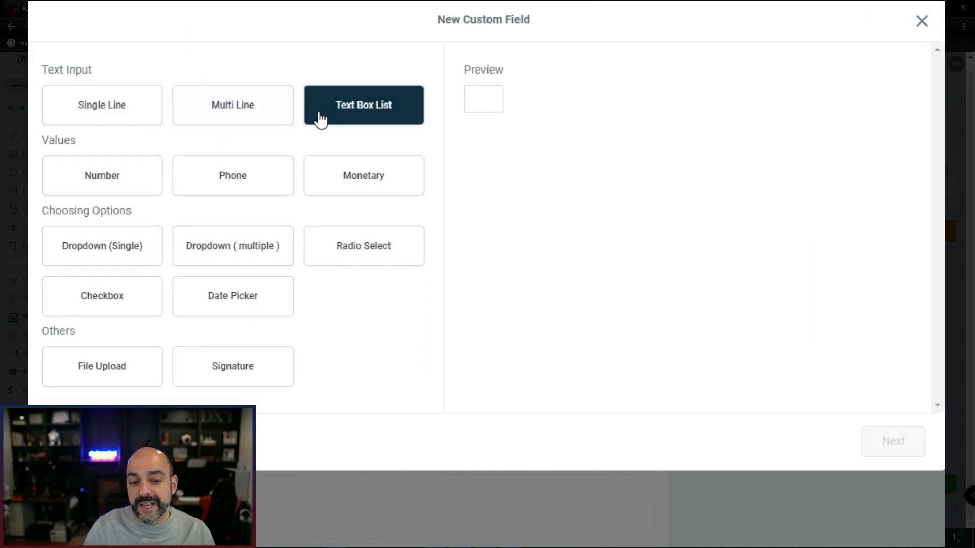
pyautogui.click(264, 118)
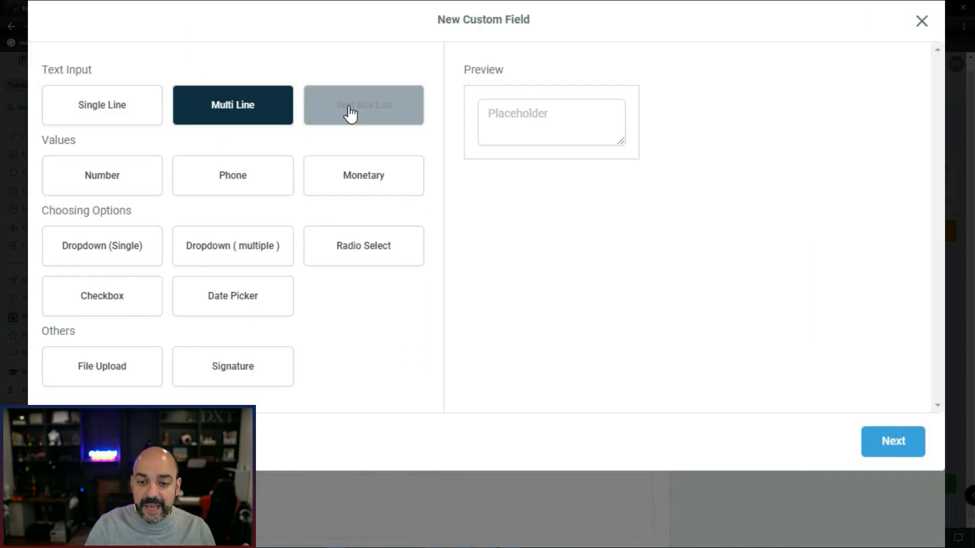
pyautogui.click(895, 452)
# Step: Name the custom field "What Goal are you trying to acheive?" and keep Contact as its object
pyautogui.click(199, 190)
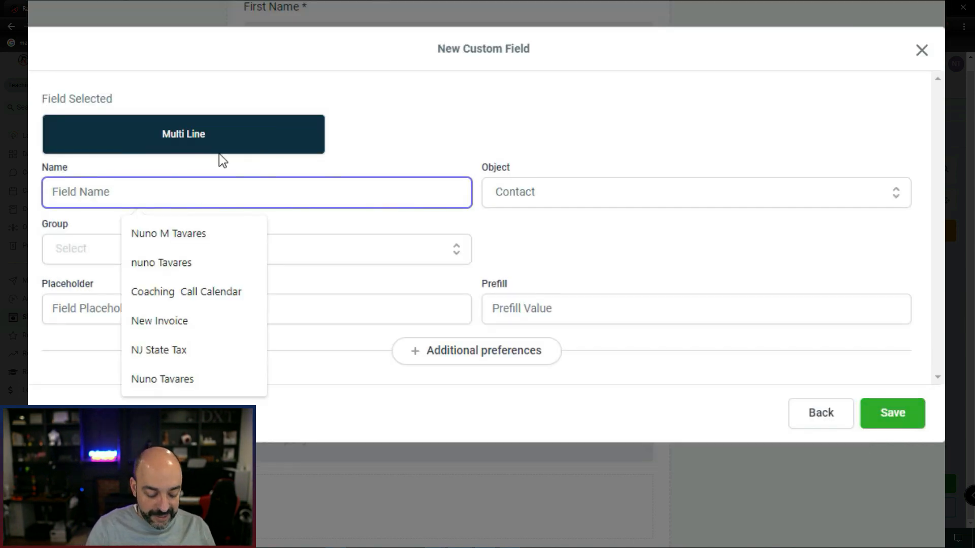
pyautogui.write('What Goa')
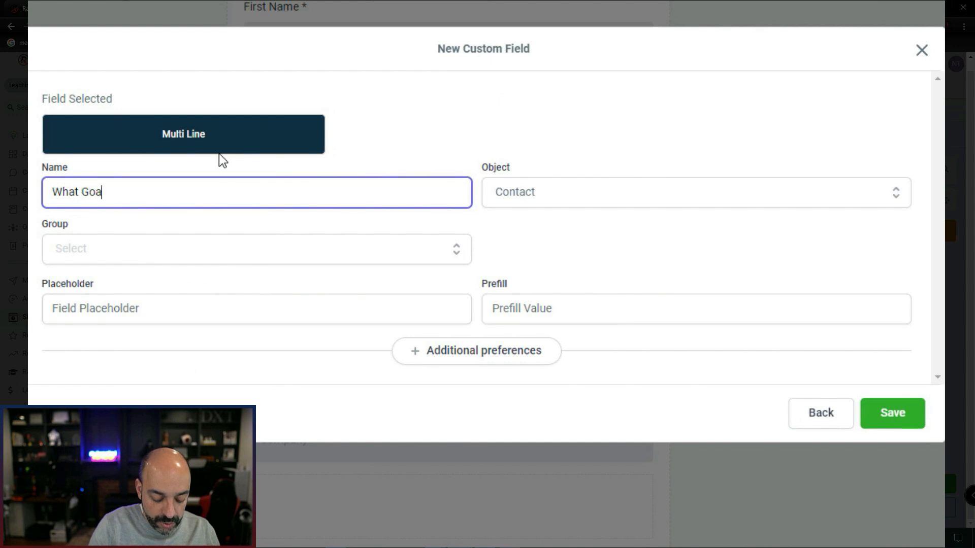
pyautogui.write('l are you try')
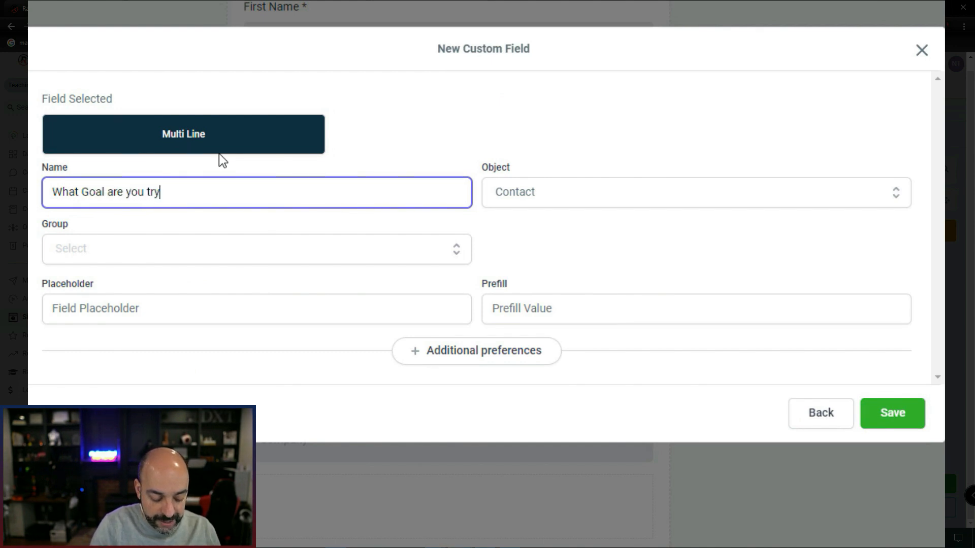
pyautogui.write('in gto')
pyautogui.press('BackSpace')
pyautogui.press('BackSpace')
pyautogui.press('BackSpace')
pyautogui.press('BackSpace')
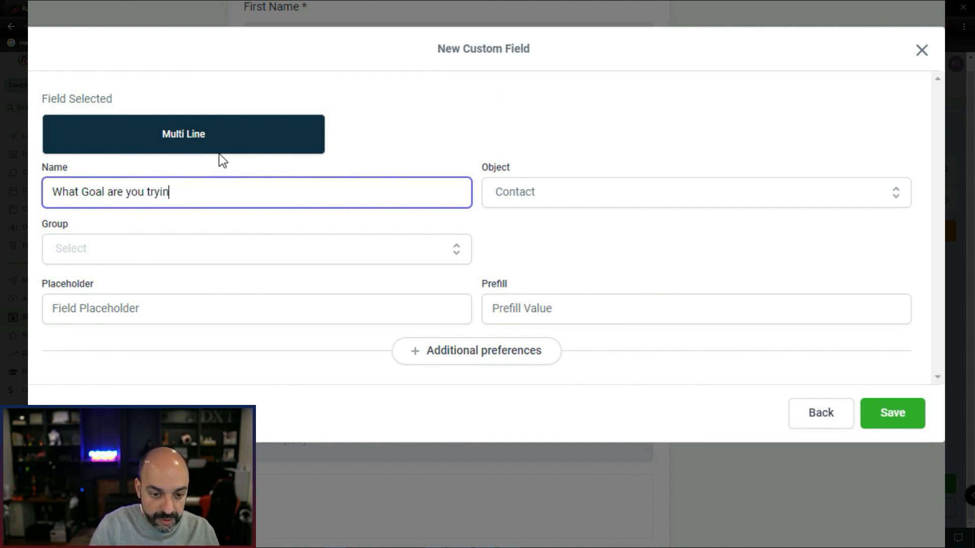
pyautogui.write('g to a')
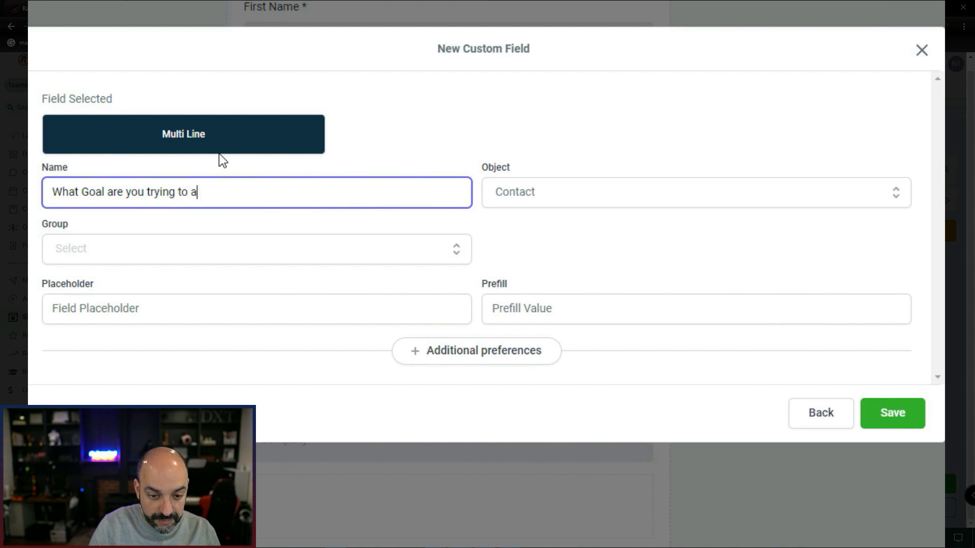
pyautogui.write('cheive?')
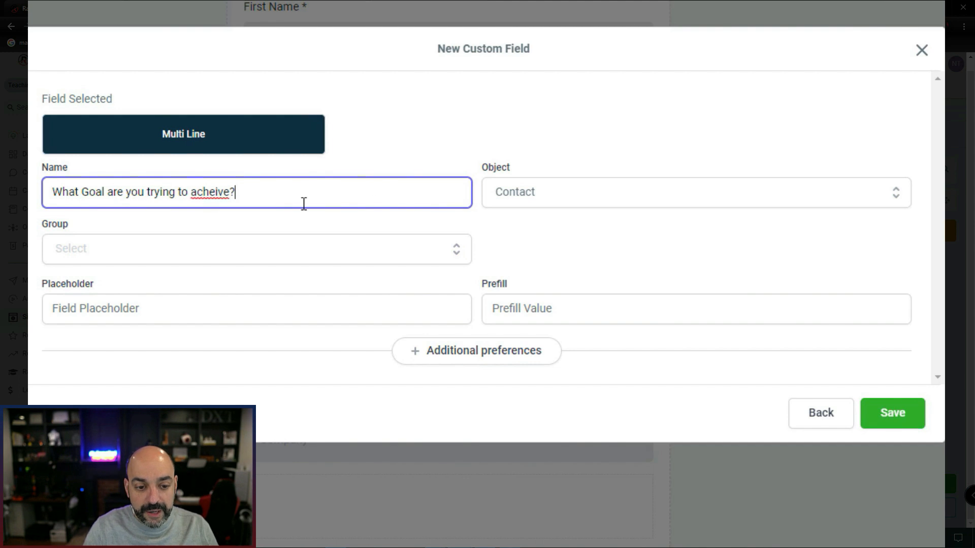
pyautogui.click(549, 203)
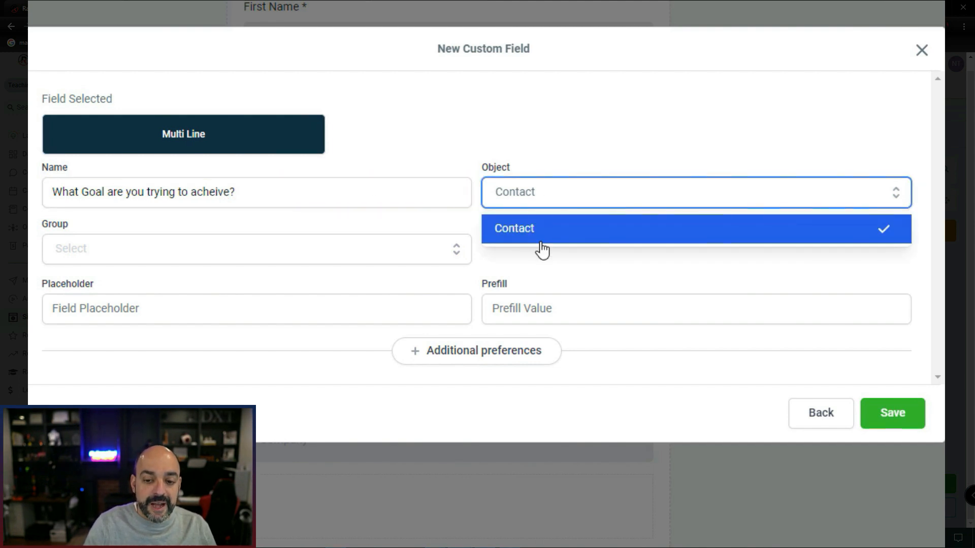
pyautogui.click(559, 228)
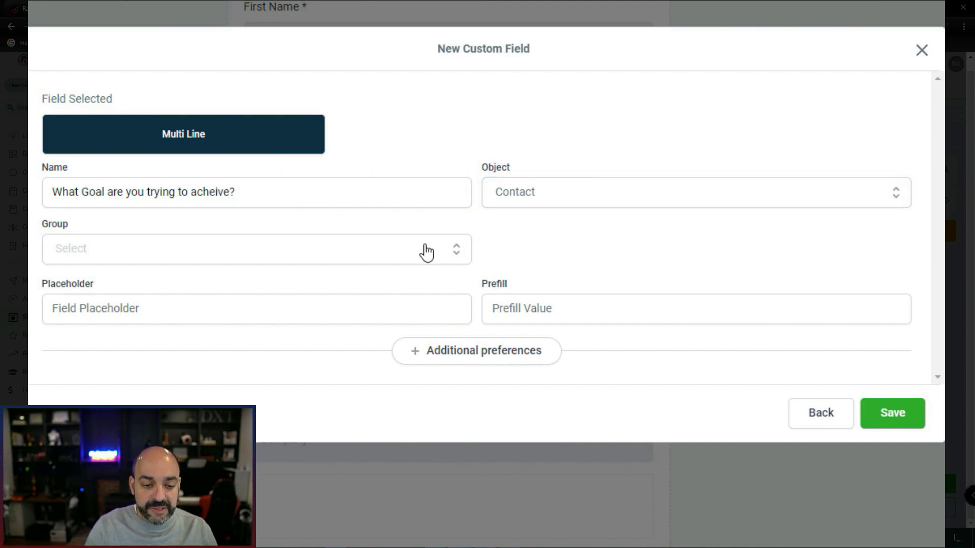
# Step: Compare the custom field's group options with the Contact, General Info and Additional Info sections on a contact record
pyautogui.click(341, 253)
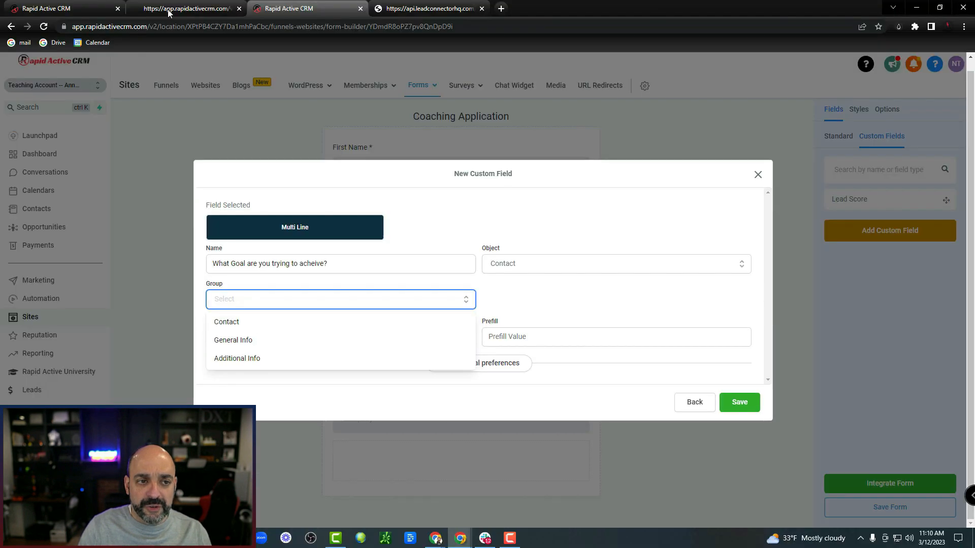
pyautogui.click(101, 9)
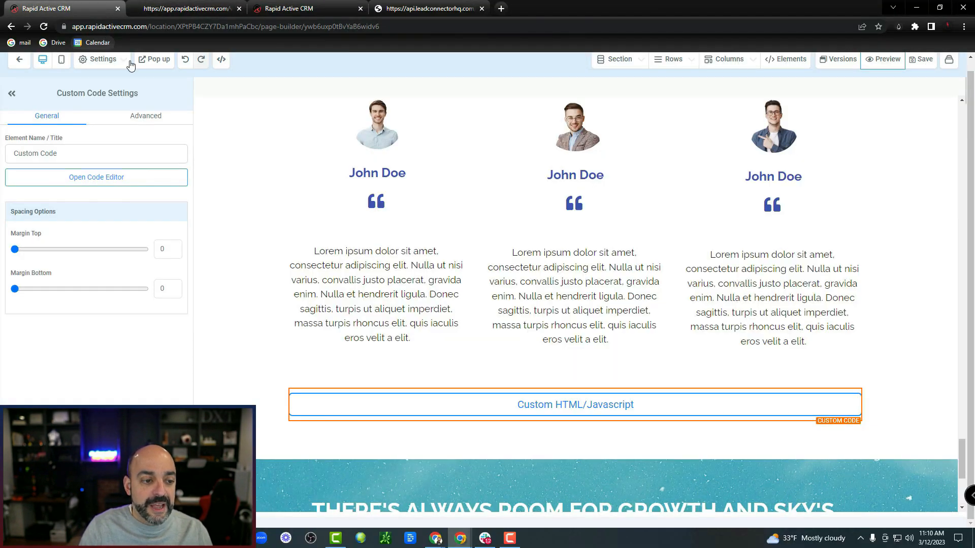
pyautogui.click(19, 59)
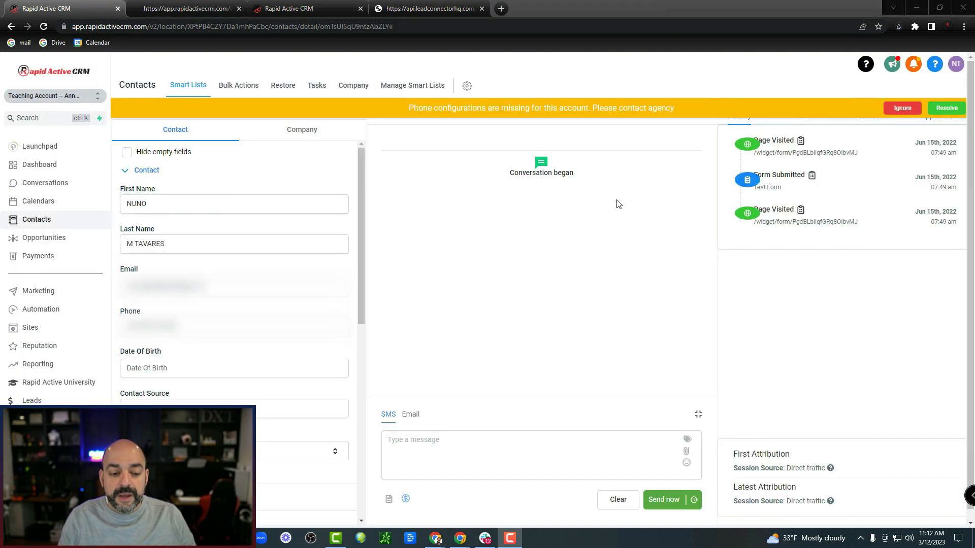
pyautogui.click(127, 172)
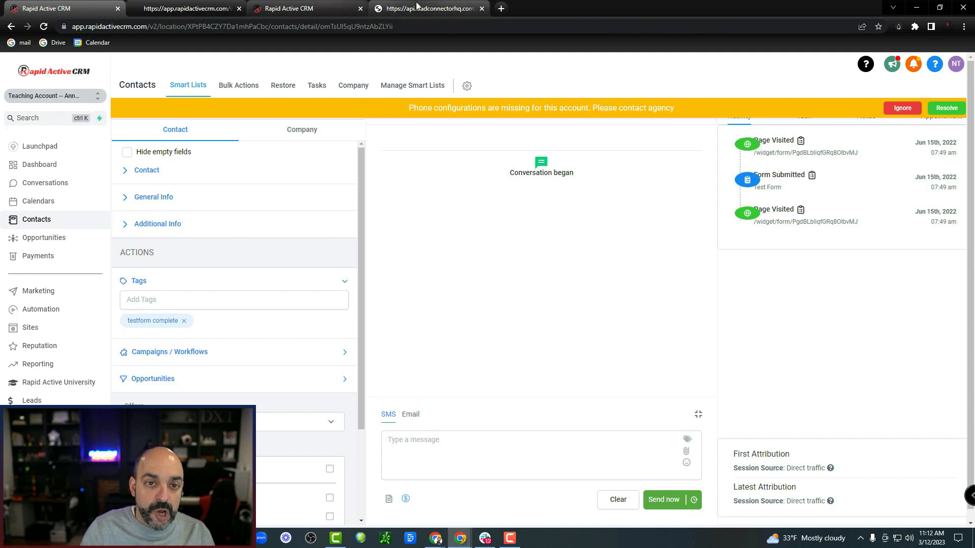
pyautogui.click(416, 8)
pyautogui.click(261, 9)
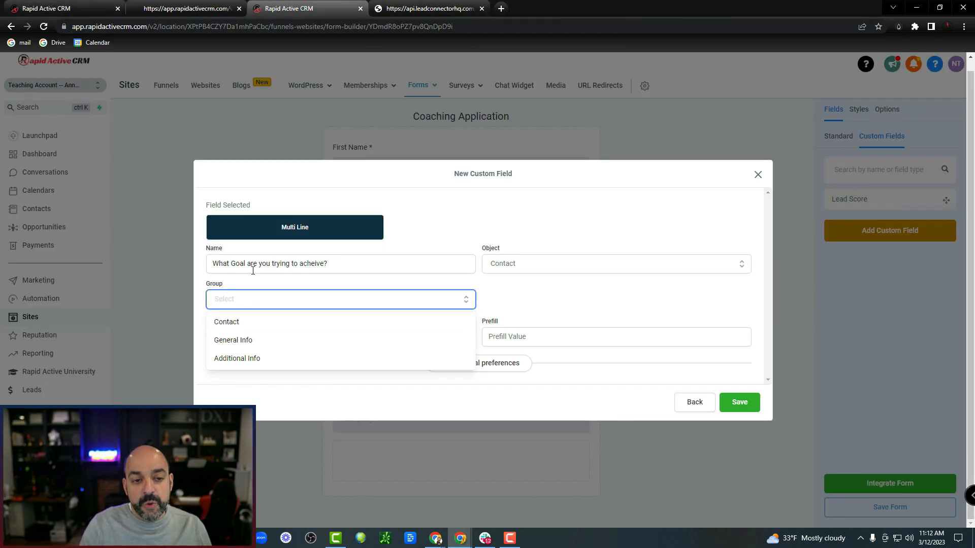
pyautogui.click(94, 4)
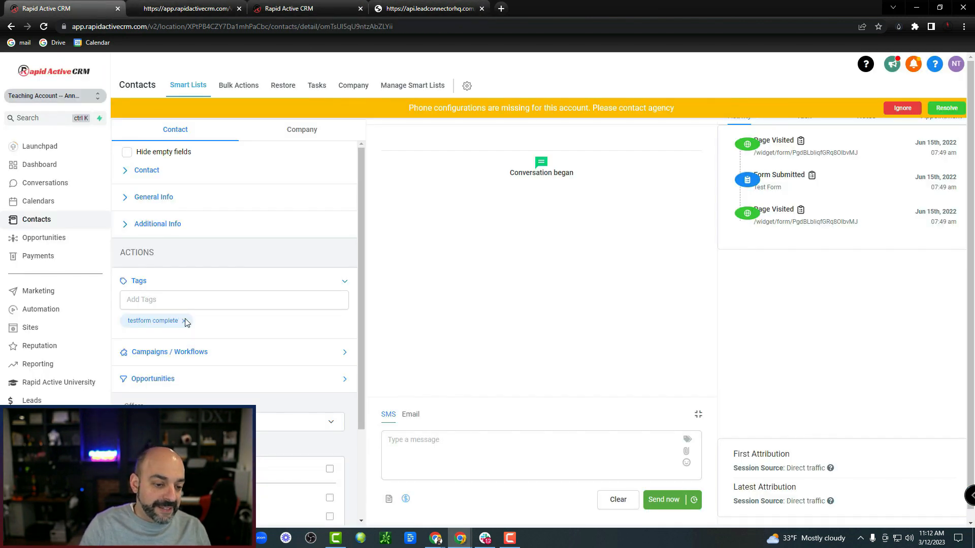
pyautogui.click(127, 172)
pyautogui.click(128, 172)
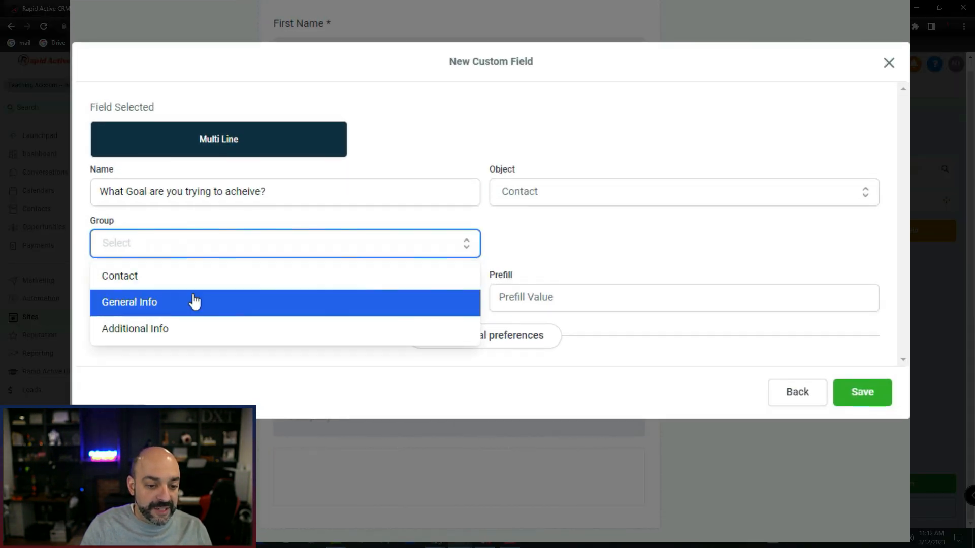
# Step: Assign the custom field to the Additional Info group, set its placeholder to "Put in at least your main goal and any other", and save it
pyautogui.click(203, 331)
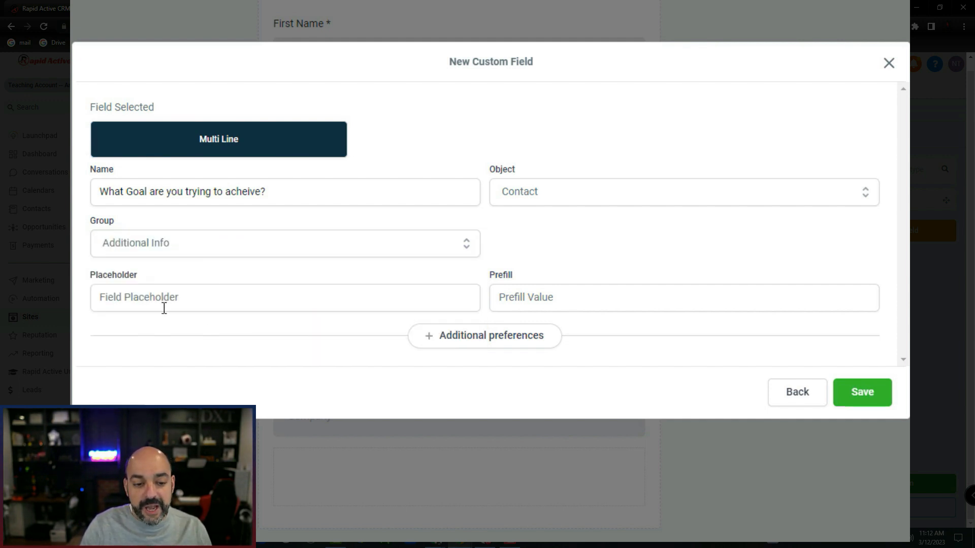
pyautogui.click(466, 343)
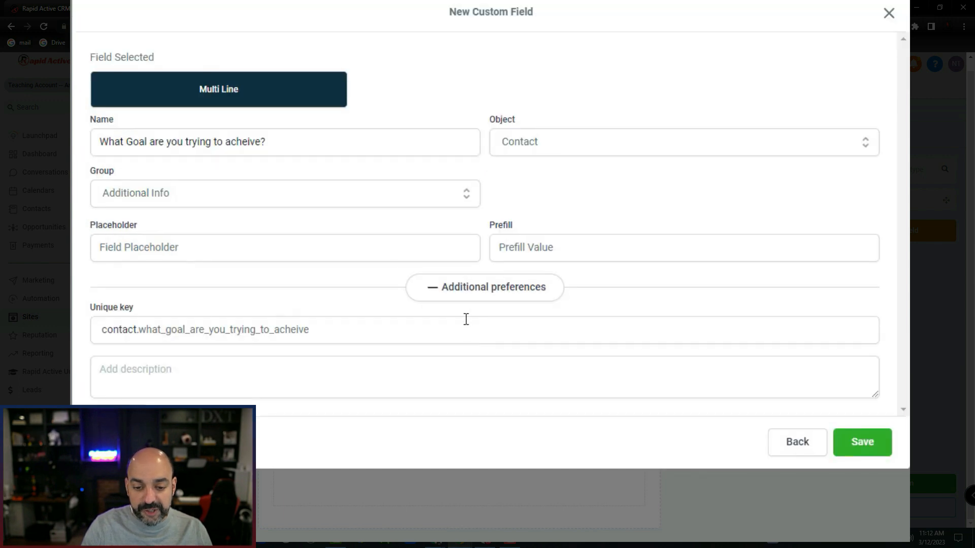
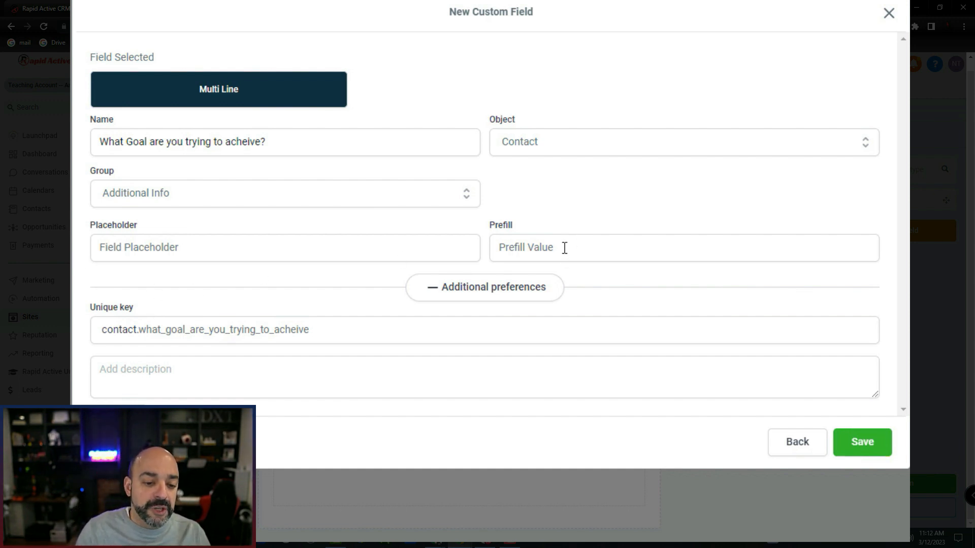
pyautogui.click(189, 249)
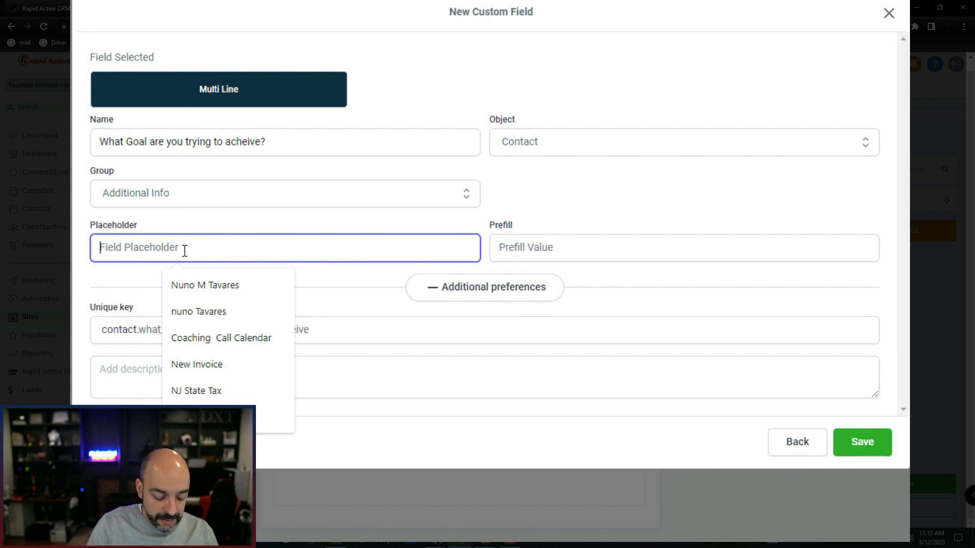
pyautogui.write('Put in at least your main goal and any other')
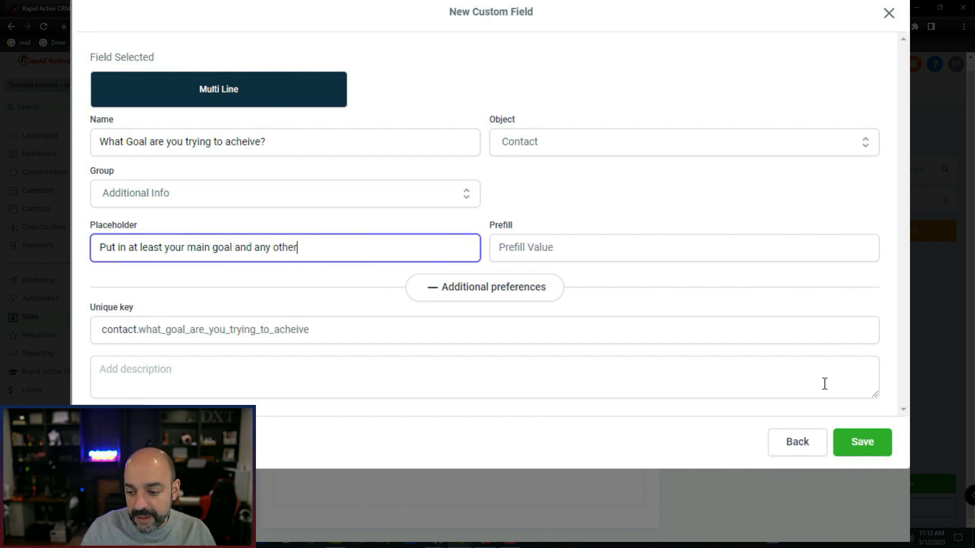
pyautogui.click(861, 442)
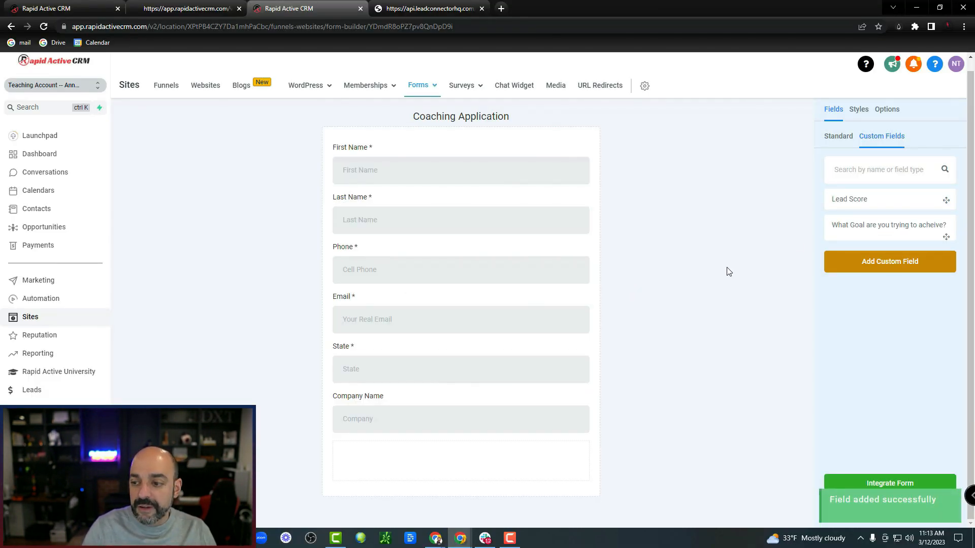
# Step: Place the "What Goal are you trying to acheive?" question below Company Name on the form and start a new Monetary custom field
pyautogui.moveTo(871, 223); pyautogui.dragTo(438, 455)
pyautogui.scroll(-2, 400, 368)
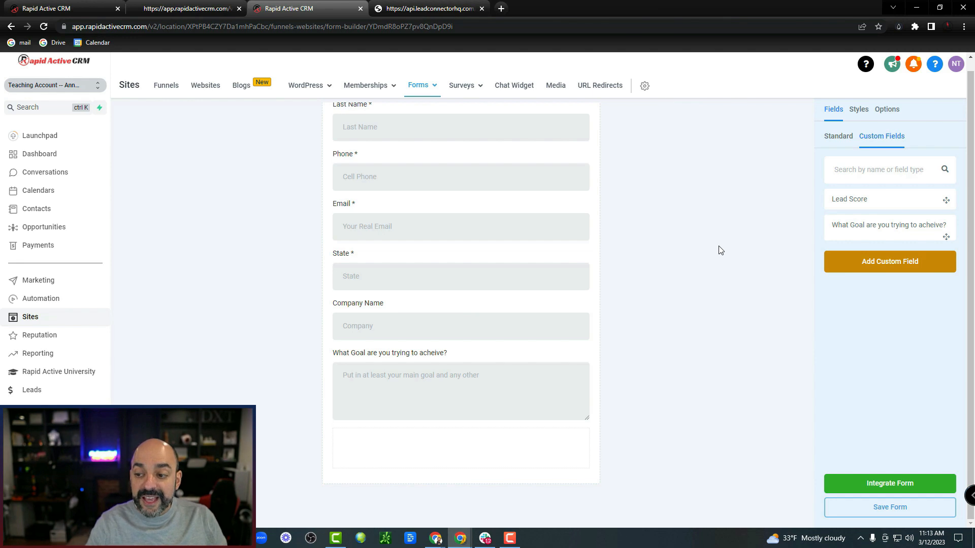
pyautogui.click(925, 265)
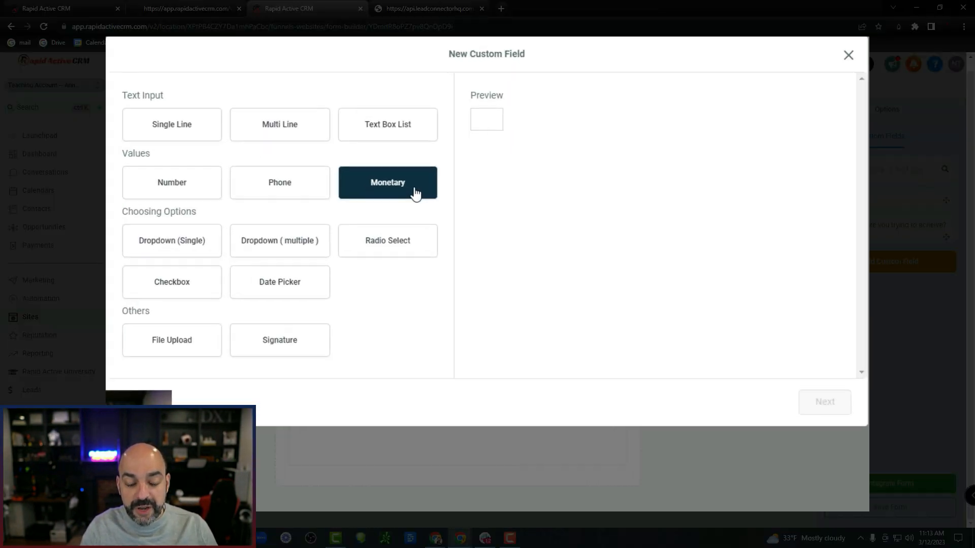
pyautogui.click(387, 181)
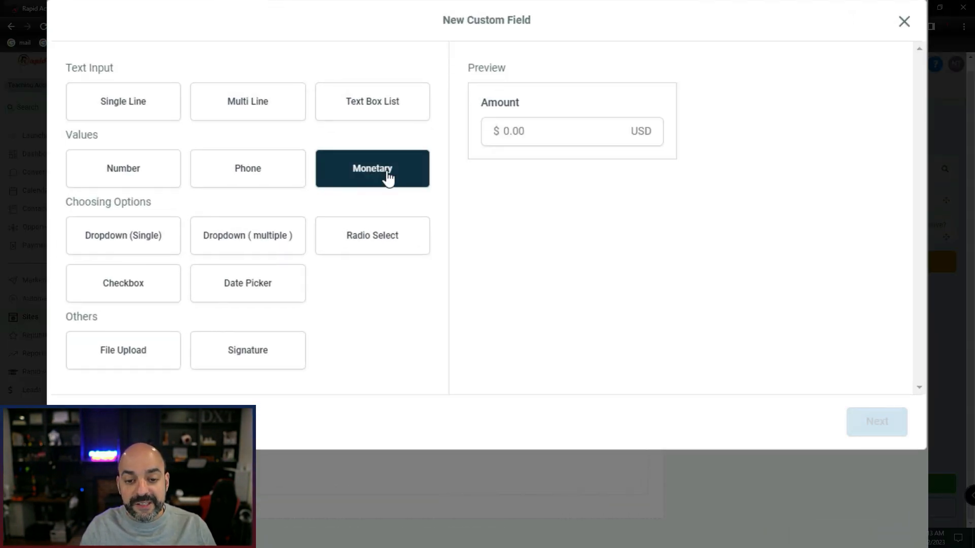
pyautogui.click(881, 424)
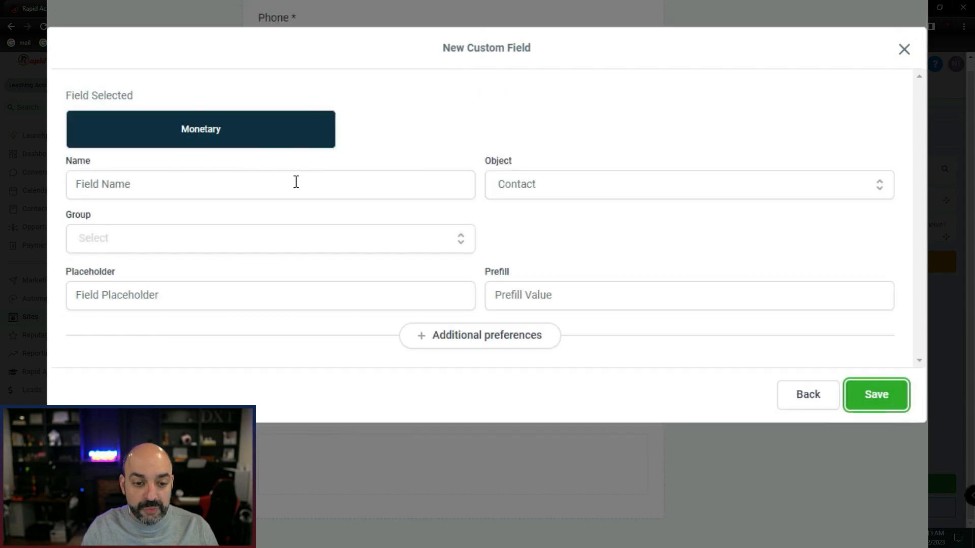
# Step: Name the monetary field "What is your revenue goal?", assign it to Additional Info, set its placeholder to "In dollars per month", and save it
pyautogui.click(270, 190)
pyautogui.write('What is your revenu')
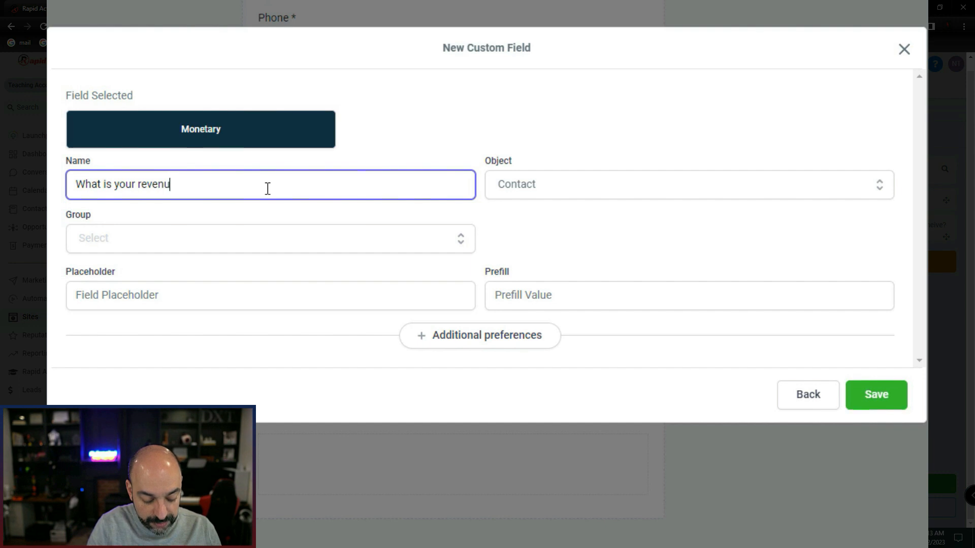
pyautogui.write('e goal')
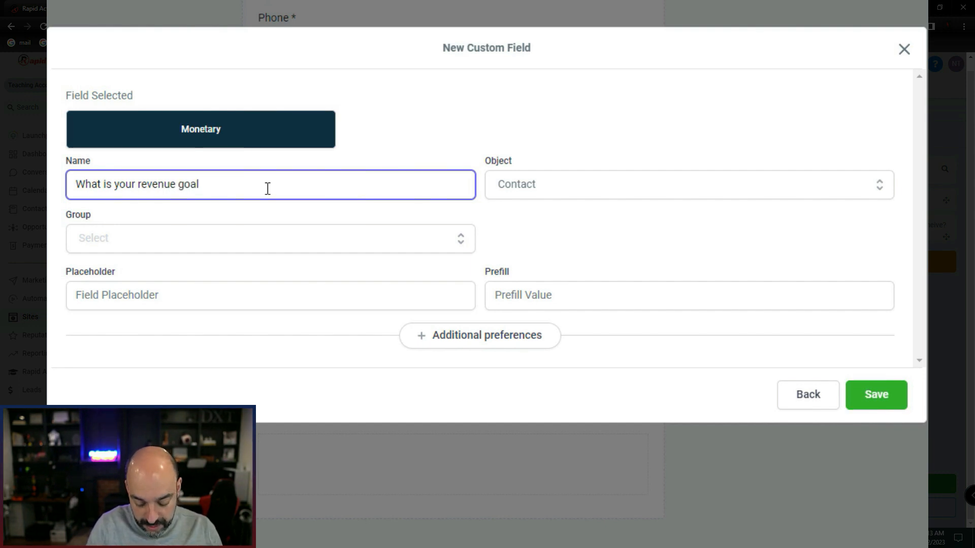
pyautogui.click(282, 240)
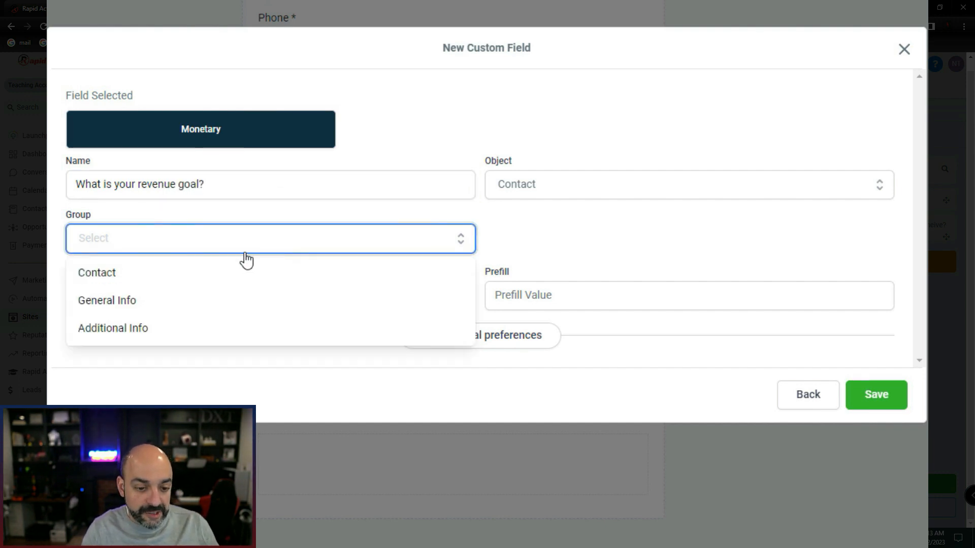
pyautogui.click(163, 330)
pyautogui.click(210, 293)
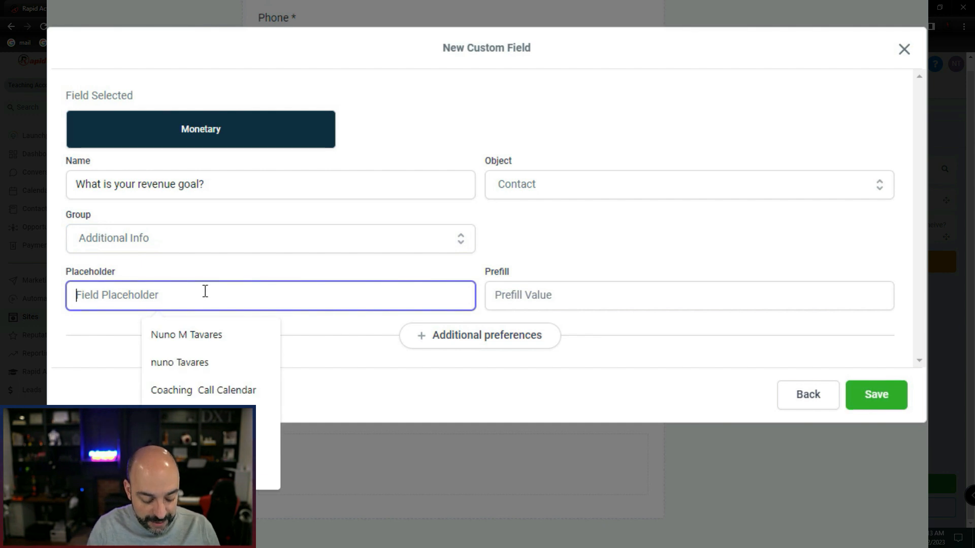
pyautogui.write('In dollars per month')
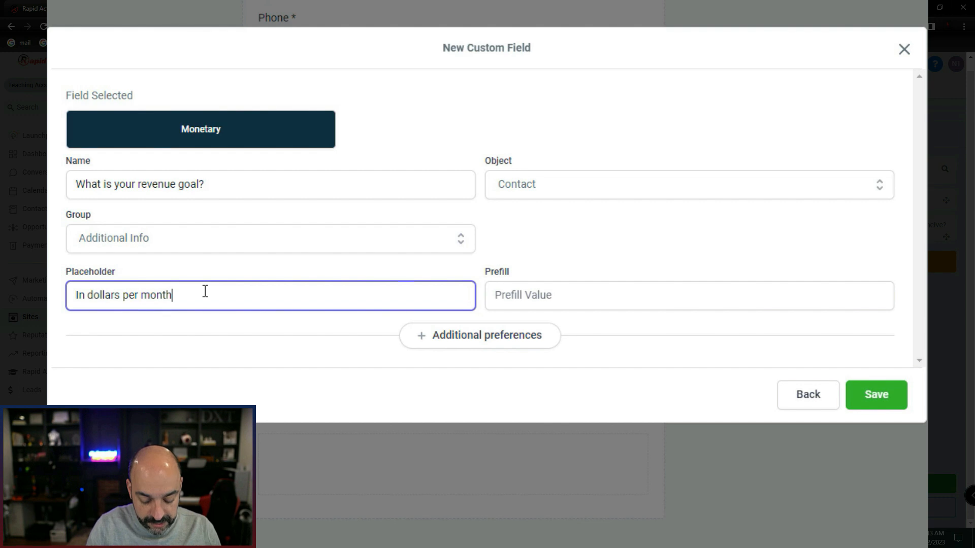
# Step: Place the revenue goal question below the goal question on the form and start a new Text Box List custom field
pyautogui.moveTo(889, 259); pyautogui.dragTo(488, 428)
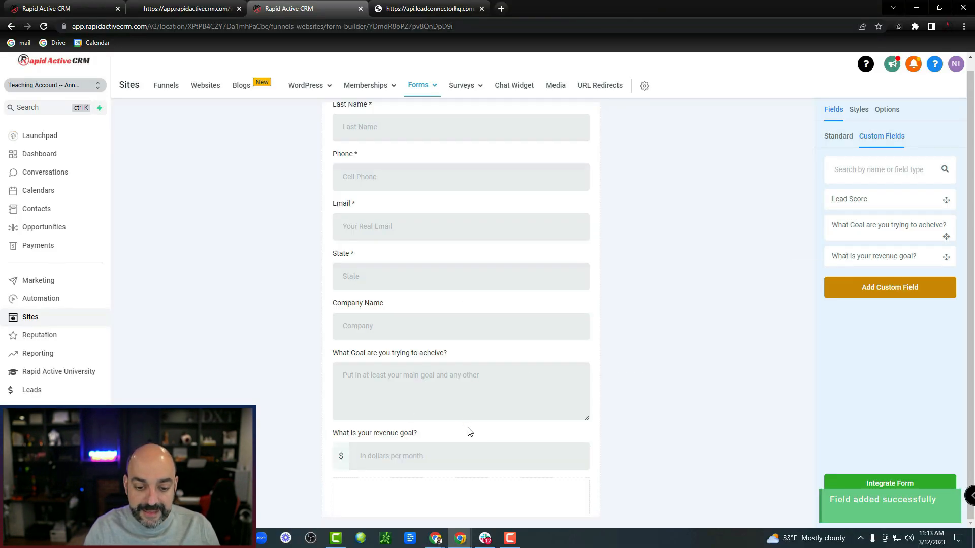
pyautogui.scroll(-1, 337, 427)
pyautogui.click(923, 295)
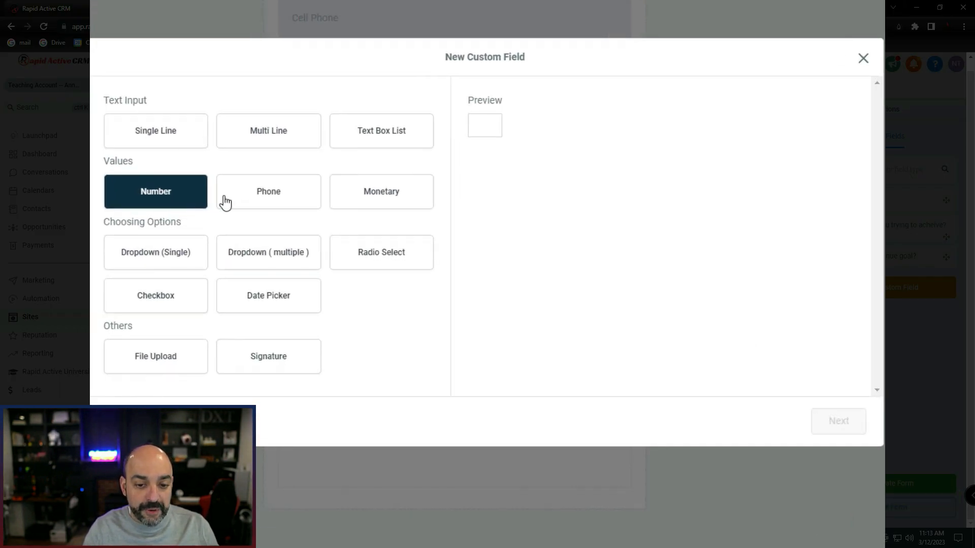
pyautogui.click(355, 214)
pyautogui.click(335, 196)
pyautogui.click(261, 195)
pyautogui.click(250, 181)
pyautogui.click(172, 190)
pyautogui.click(381, 133)
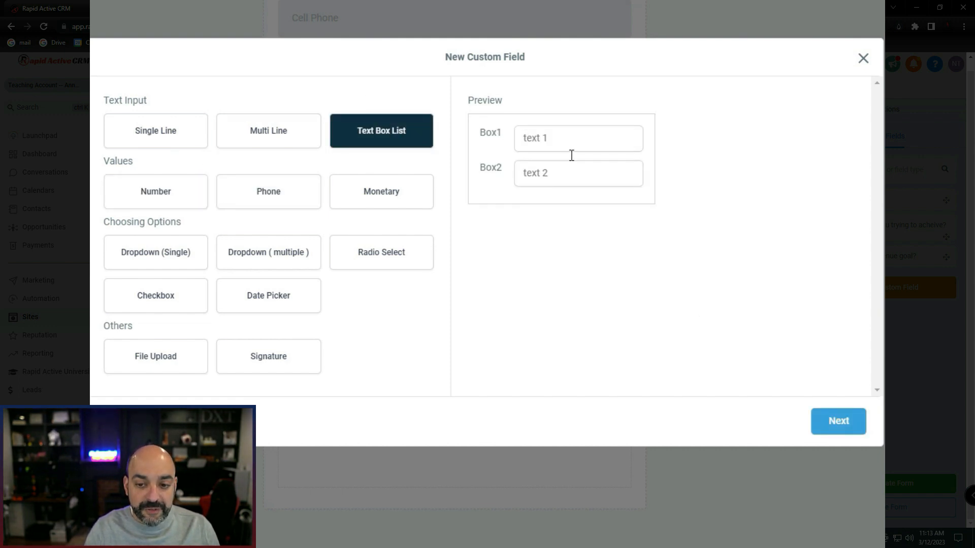
pyautogui.click(832, 427)
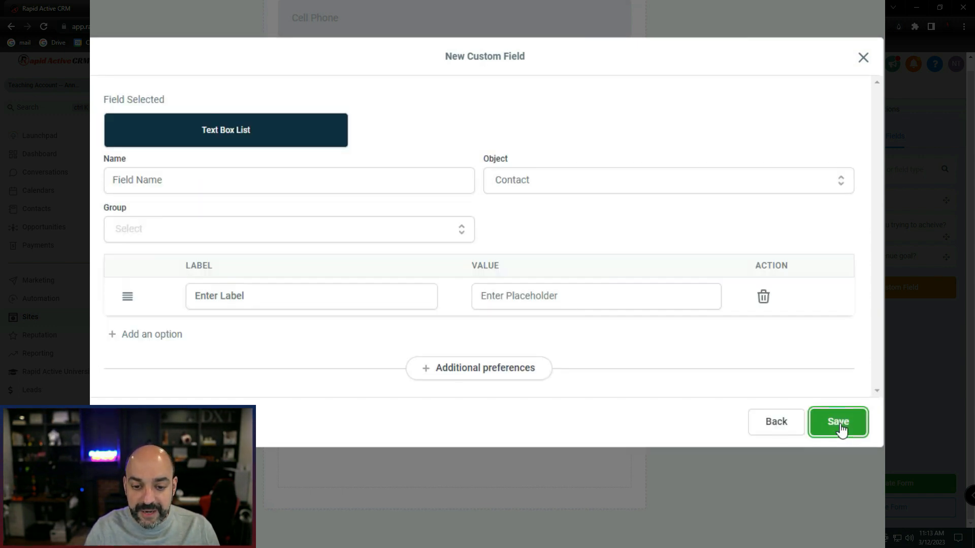
# Step: Name the Text Box List field "Choose what area you need help in"
pyautogui.click(186, 176)
pyautogui.write('Ch')
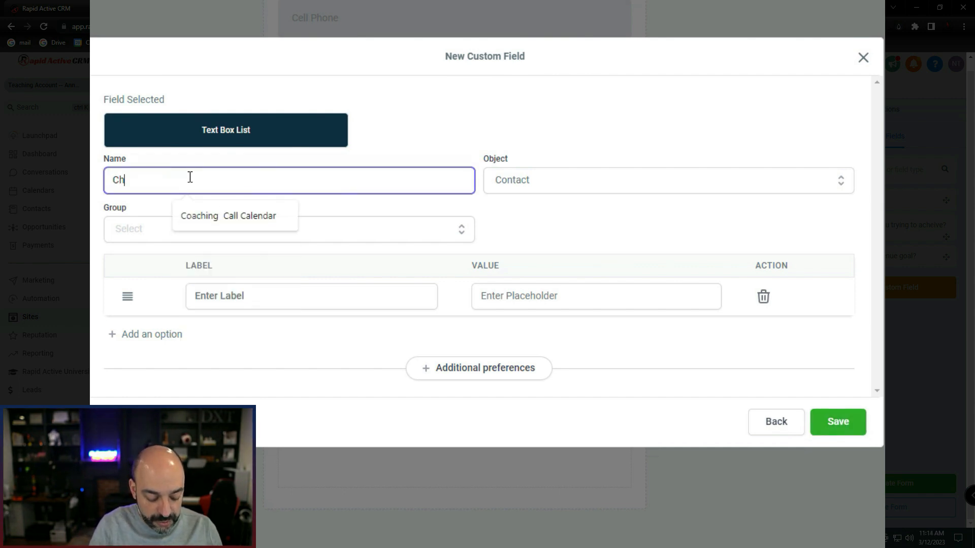
pyautogui.write('oose what ')
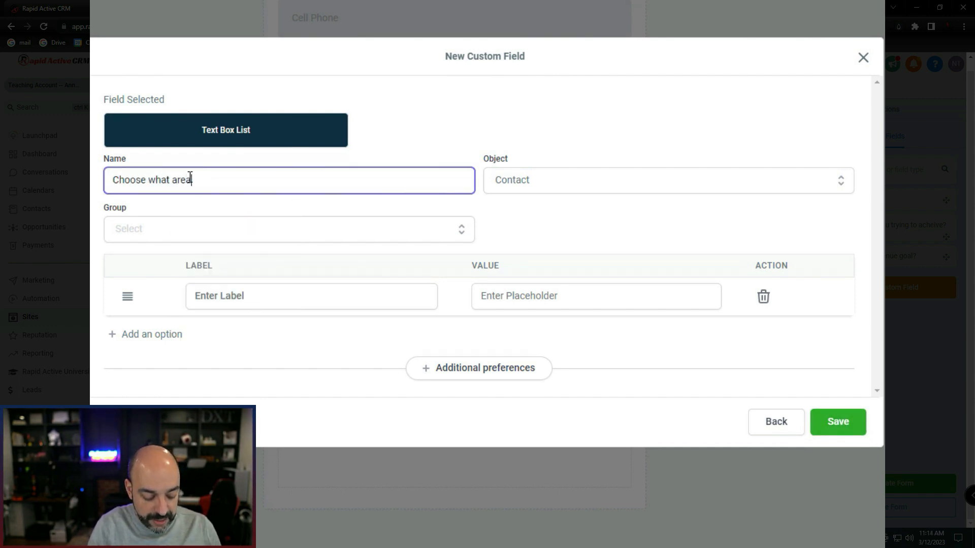
pyautogui.write('are you need help in')
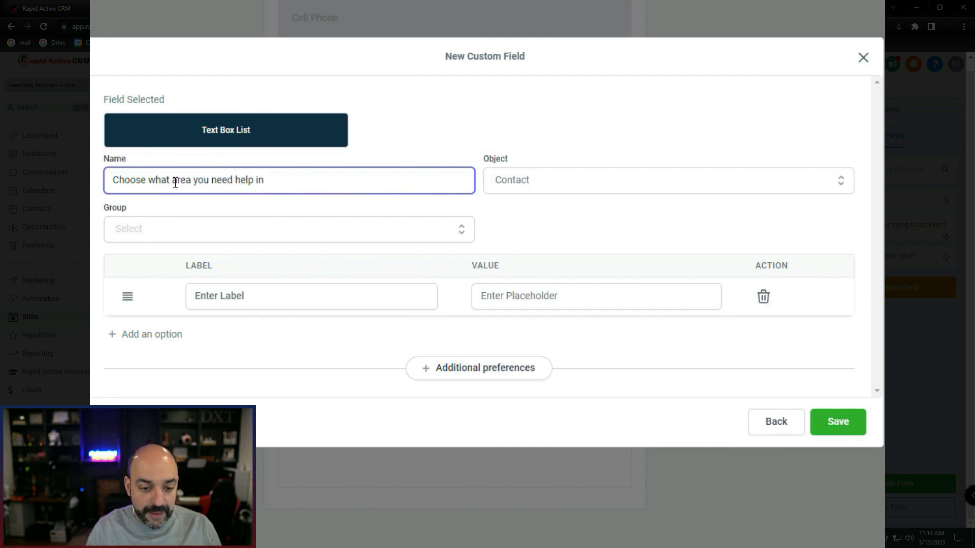
# Step: Give the Text Box List field three options labelled "email", "ads" and "seo"
pyautogui.click(267, 299)
pyautogui.write('email')
pyautogui.click(152, 334)
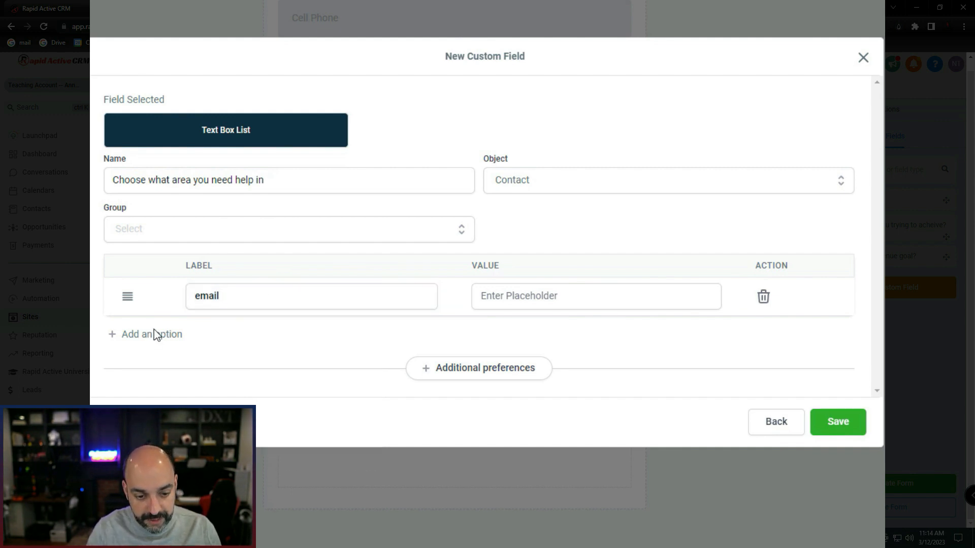
pyautogui.click(245, 308)
pyautogui.write('ads')
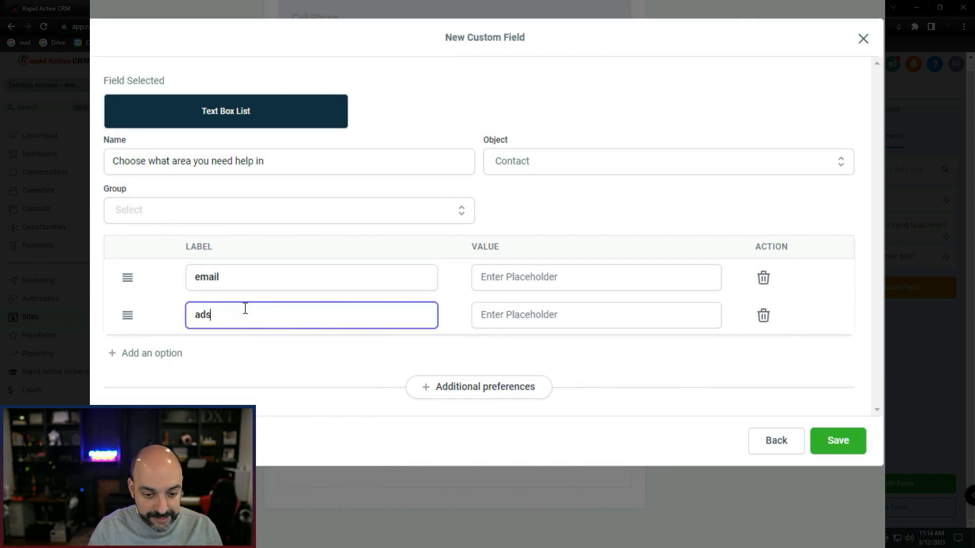
pyautogui.click(175, 353)
pyautogui.click(239, 335)
pyautogui.write('seo')
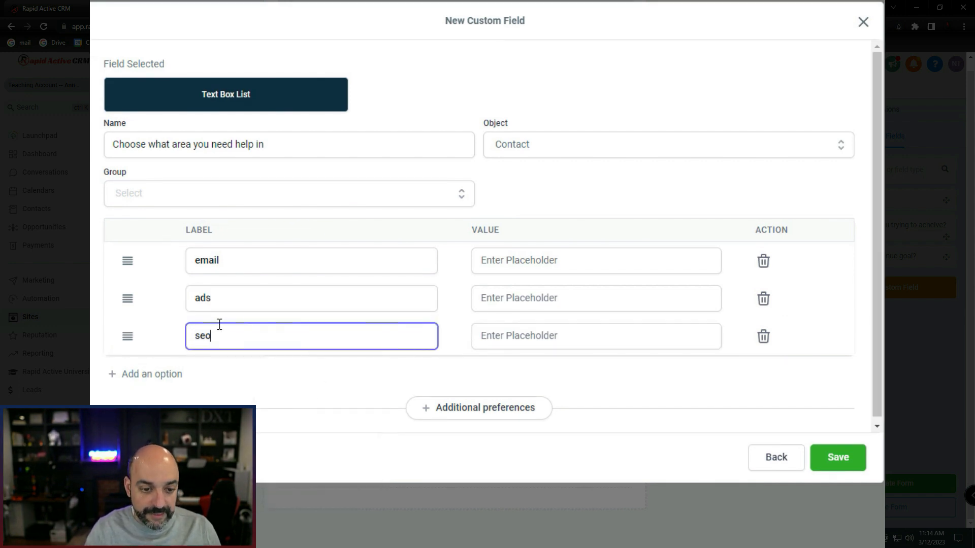
# Step: Assign the Text Box List field to the Additional Info group and save it
pyautogui.click(133, 196)
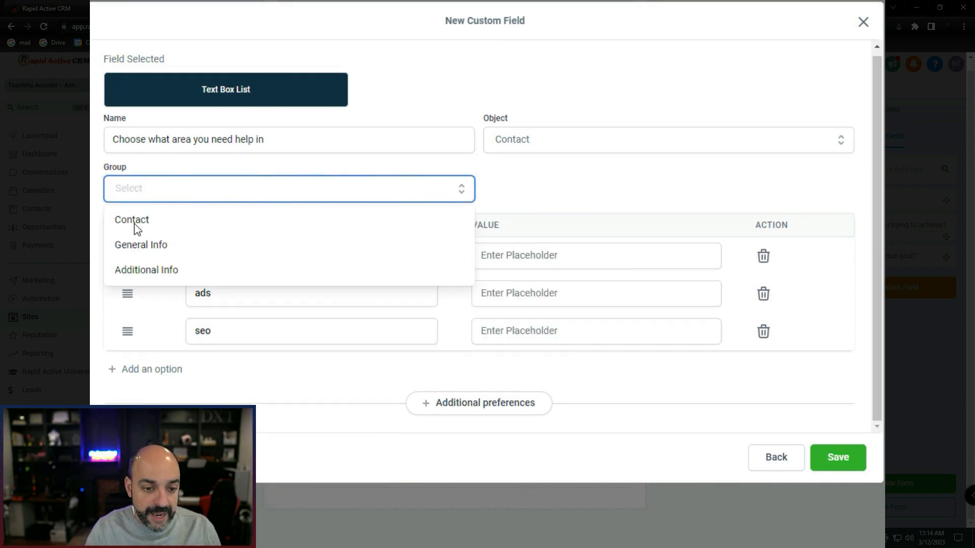
pyautogui.click(127, 269)
pyautogui.click(827, 455)
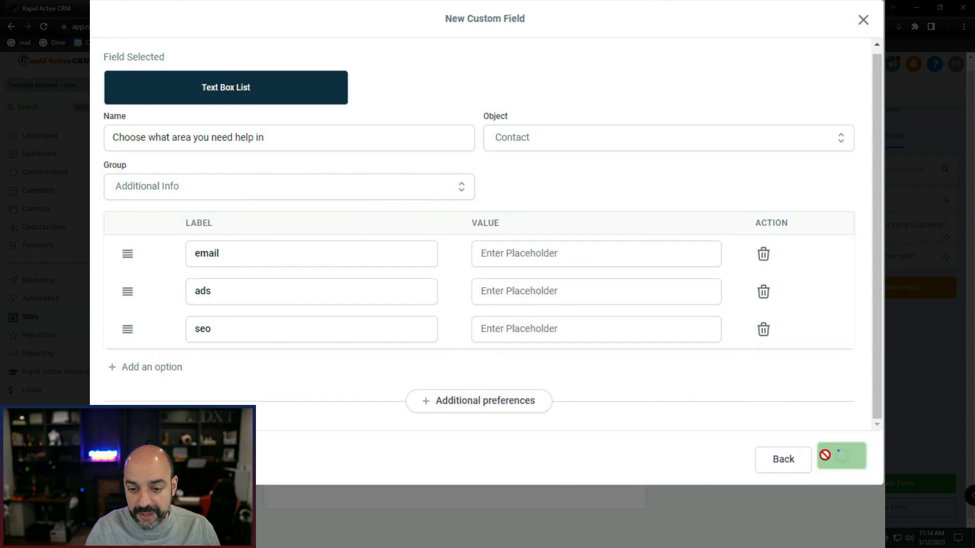
pyautogui.moveTo(892, 283); pyautogui.dragTo(483, 408)
pyautogui.scroll(-2, 517, 359)
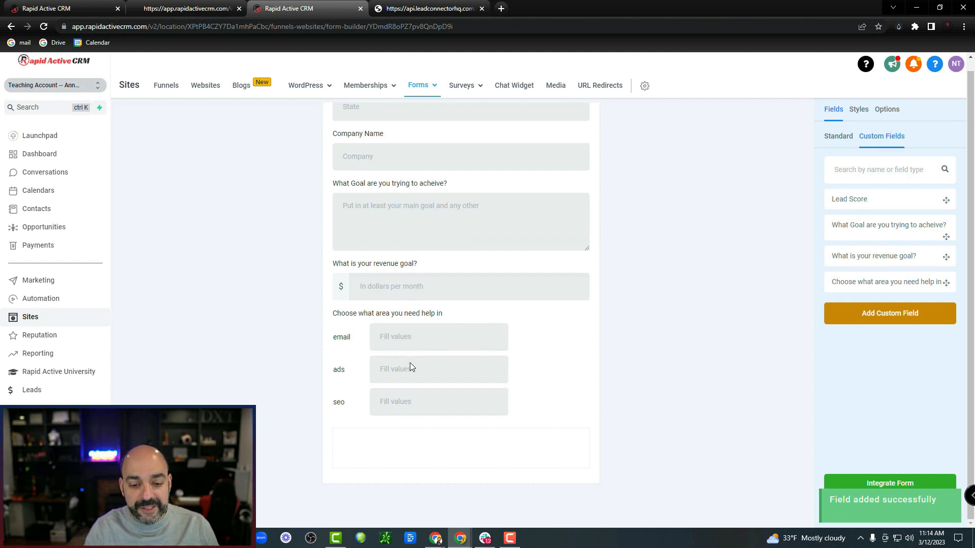
pyautogui.click(402, 339)
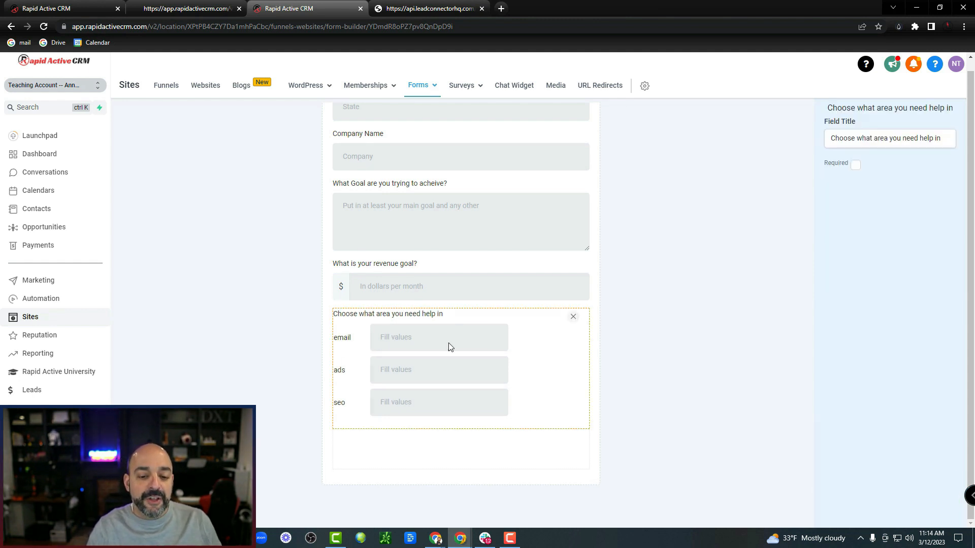
pyautogui.click(572, 318)
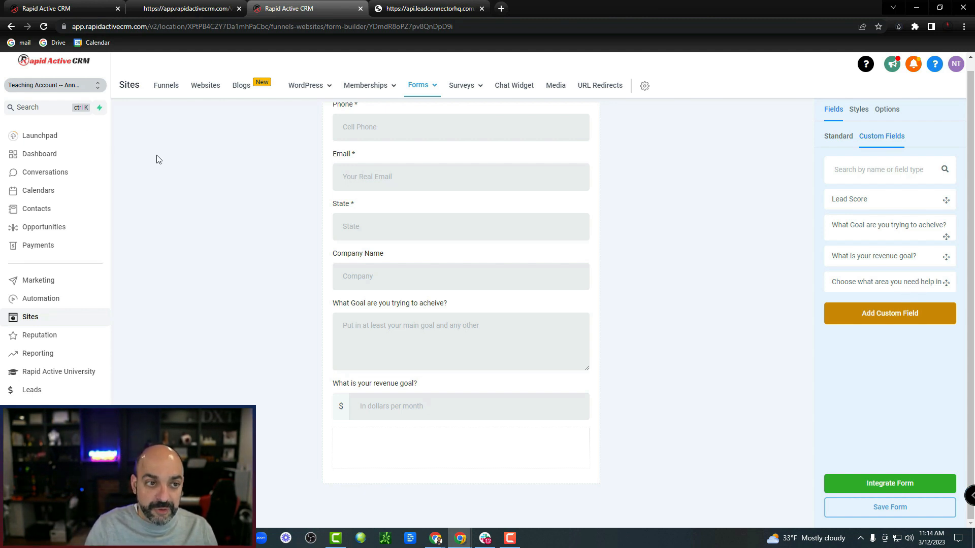
# Step: Examine the account's Custom Fields settings, including the list of all fields, the folders and the contents of the Additional Info folder
pyautogui.click(43, 8)
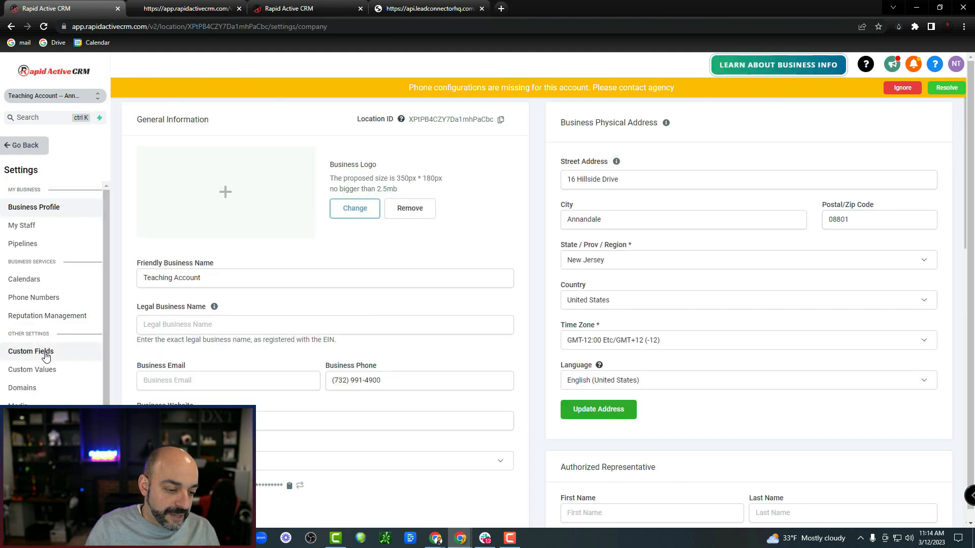
pyautogui.click(40, 350)
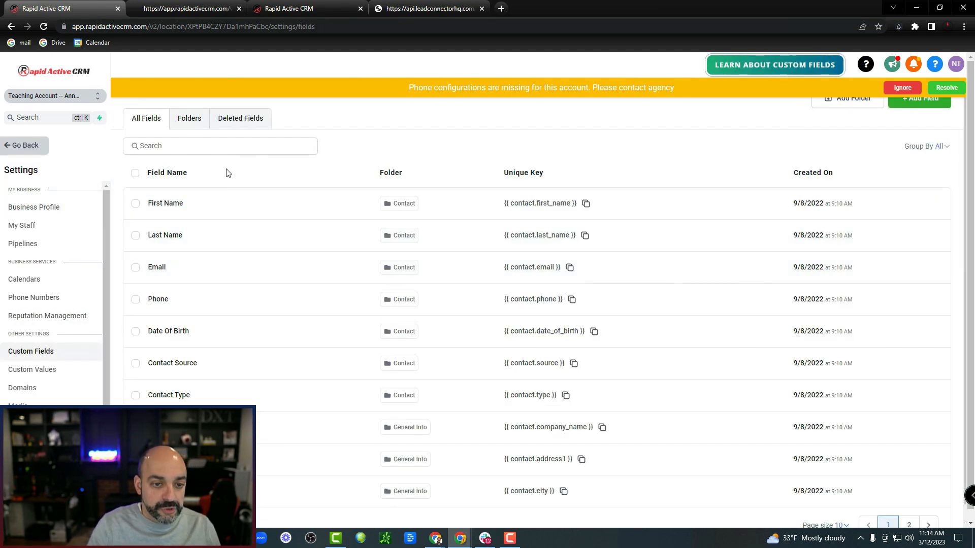
pyautogui.scroll(-1, 230, 228)
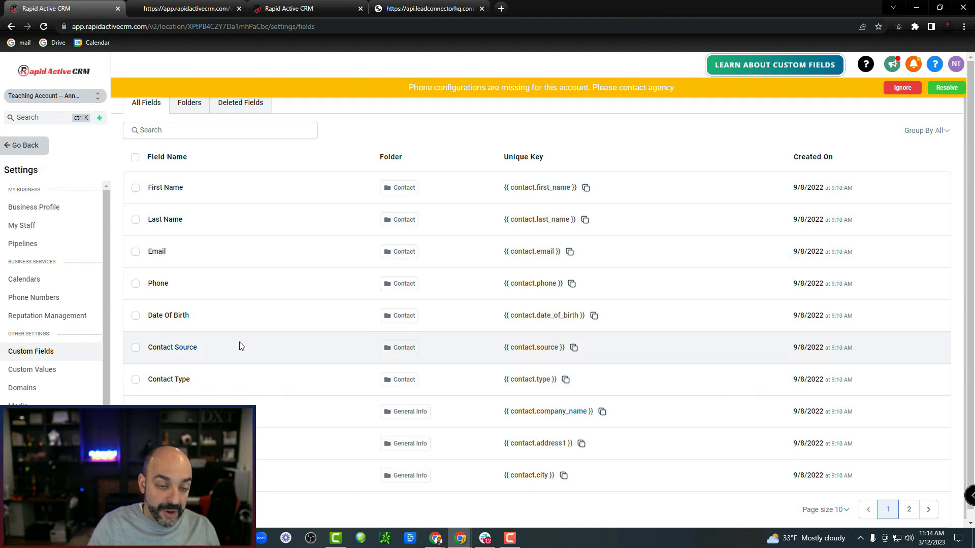
pyautogui.scroll(1, 239, 348)
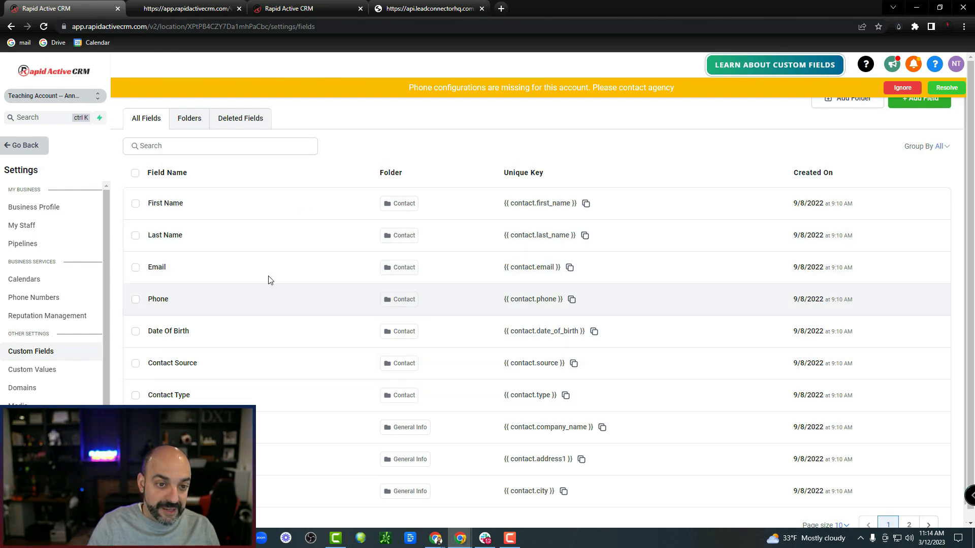
pyautogui.click(198, 124)
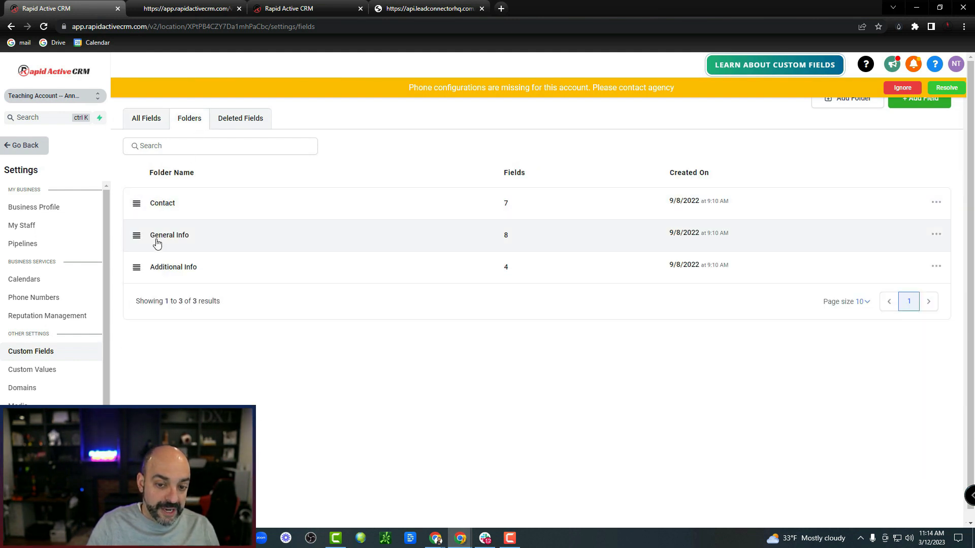
pyautogui.click(169, 269)
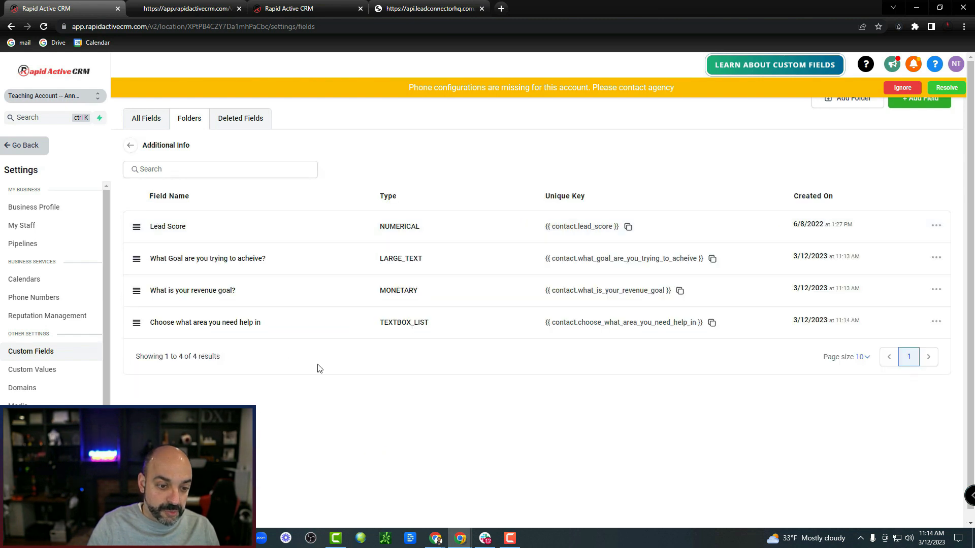
pyautogui.click(146, 122)
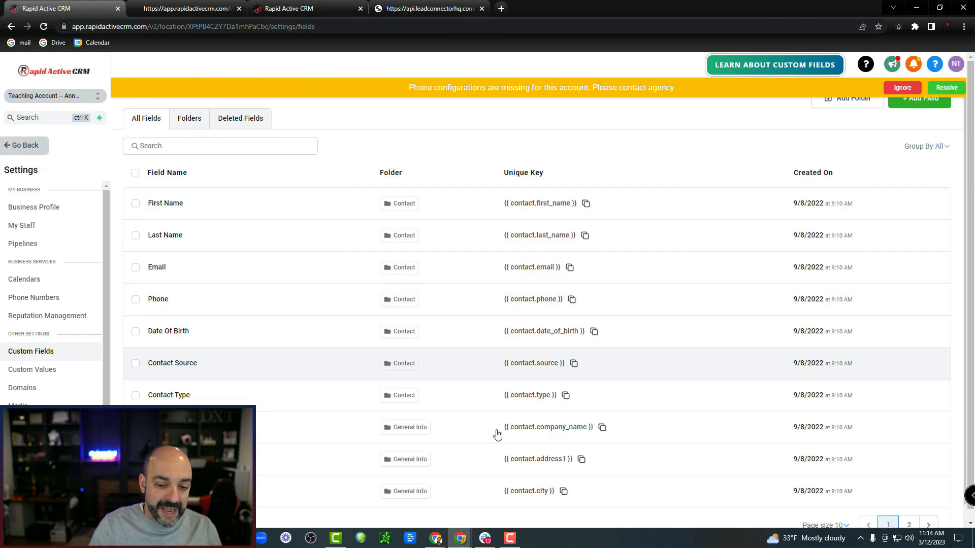
pyautogui.scroll(-1, 635, 381)
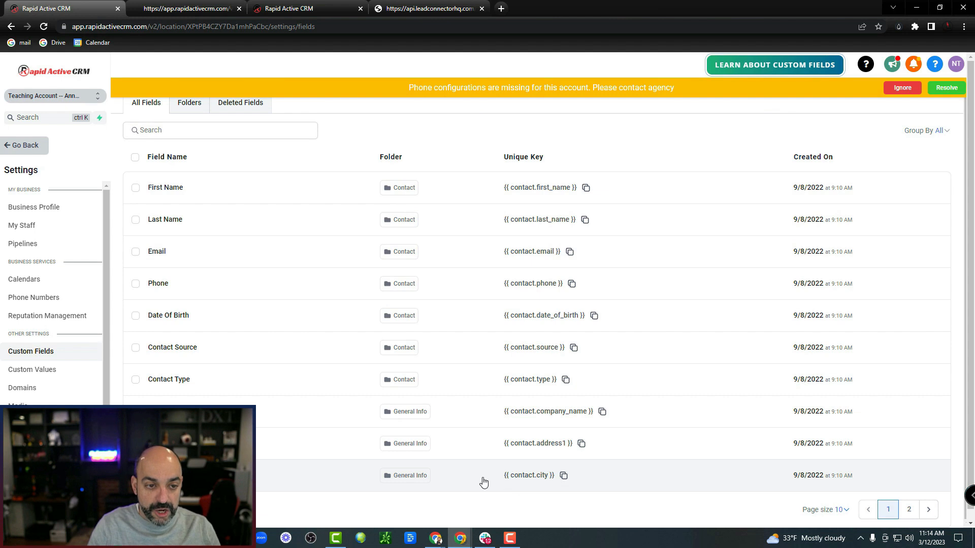
# Step: Delete the "Choose what area you need help in" field from the Additional Info custom fields folder
pyautogui.click(189, 104)
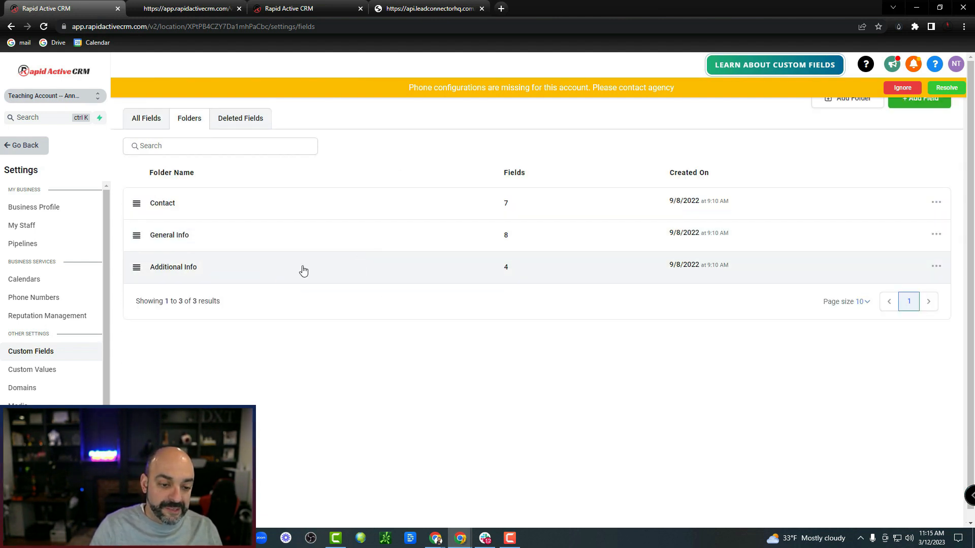
pyautogui.click(328, 277)
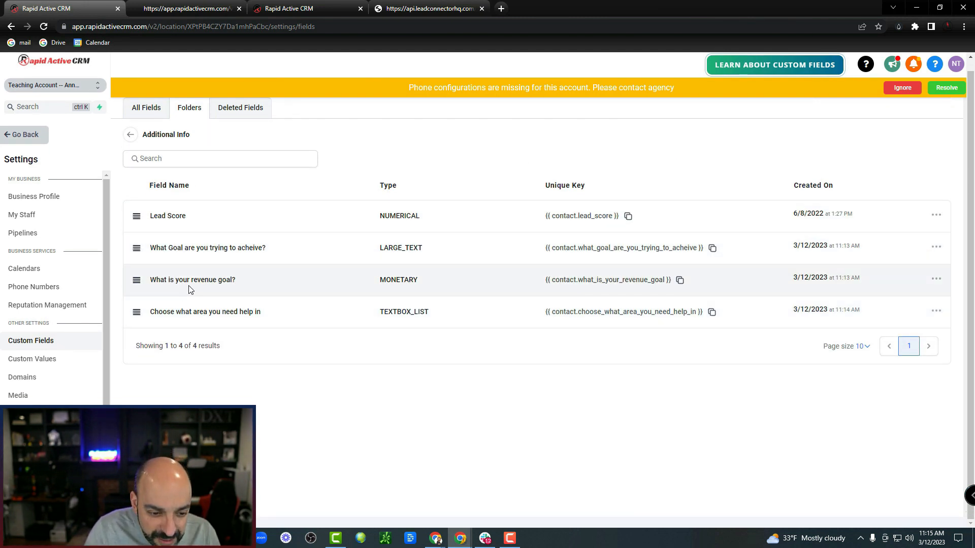
pyautogui.click(936, 311)
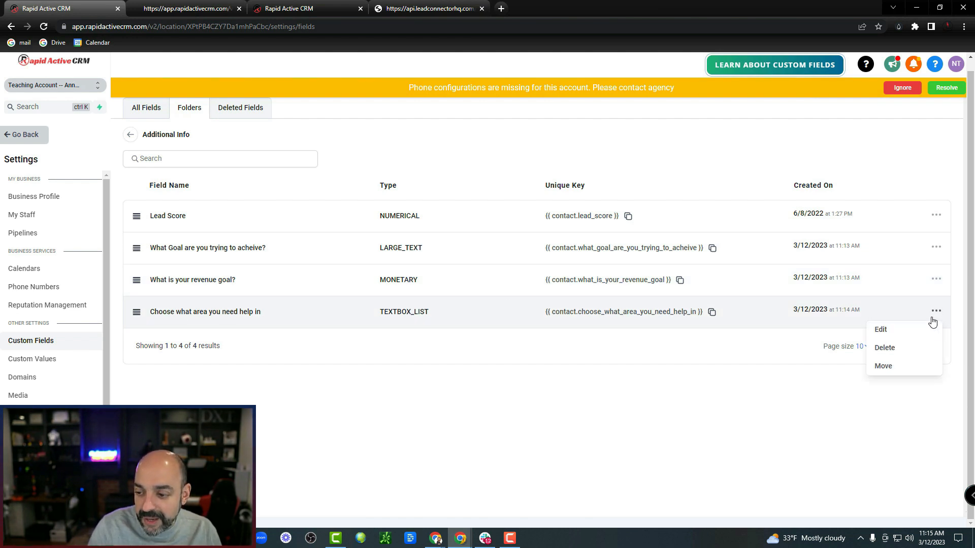
pyautogui.click(909, 349)
pyautogui.click(627, 140)
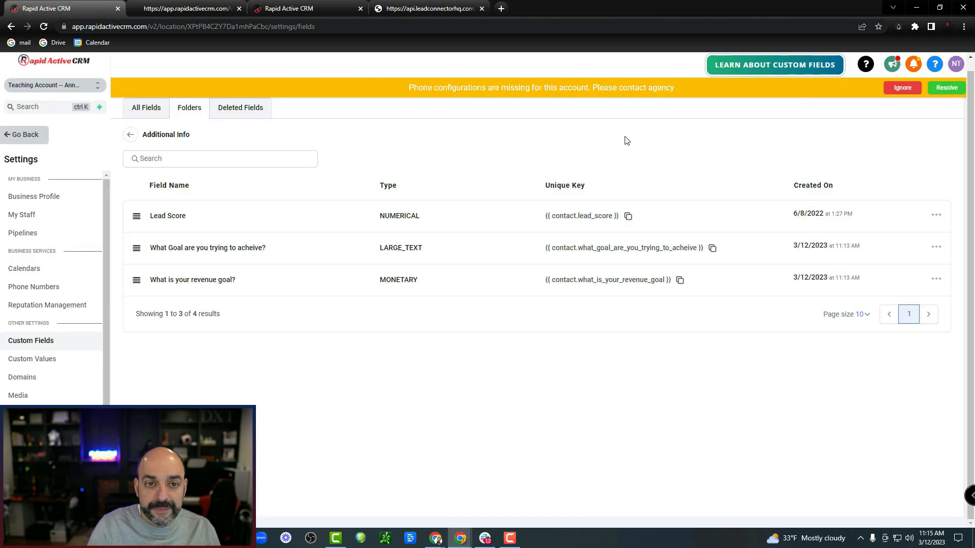
# Step: Return to the form builder and save the Coaching Application form
pyautogui.click(228, 10)
pyautogui.click(284, 9)
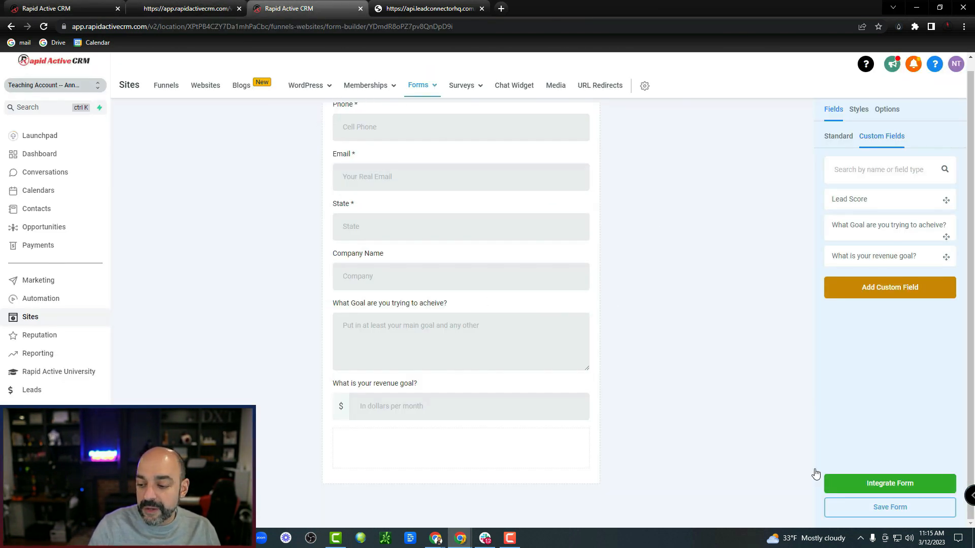
pyautogui.click(866, 507)
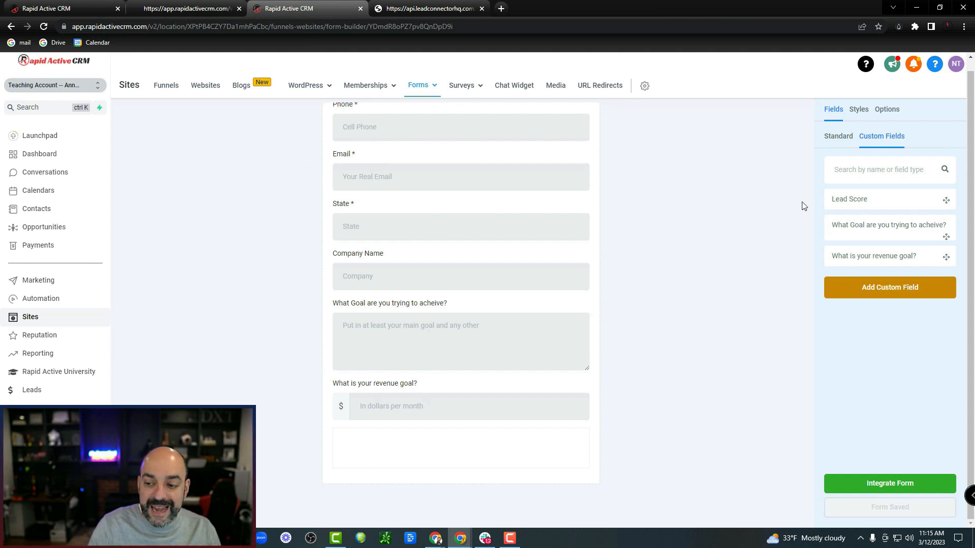
# Step: Reload the form builder and reopen the Coaching Application form from the forms list
pyautogui.click(43, 28)
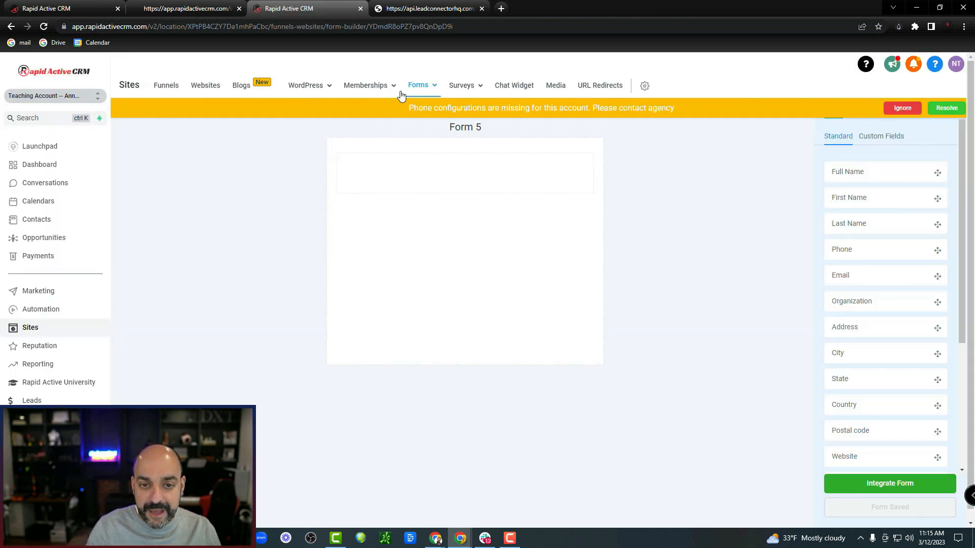
pyautogui.click(405, 107)
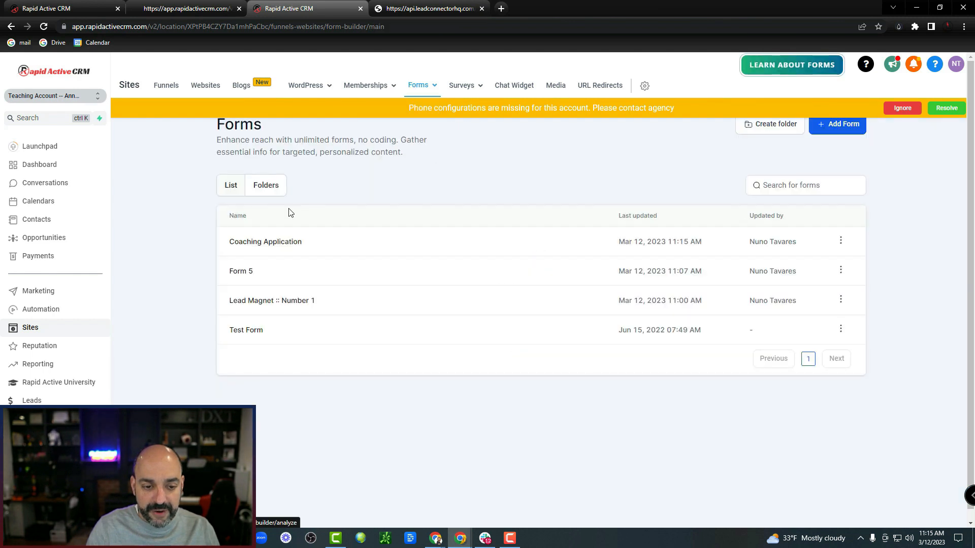
pyautogui.click(272, 242)
pyautogui.scroll(-3, 486, 263)
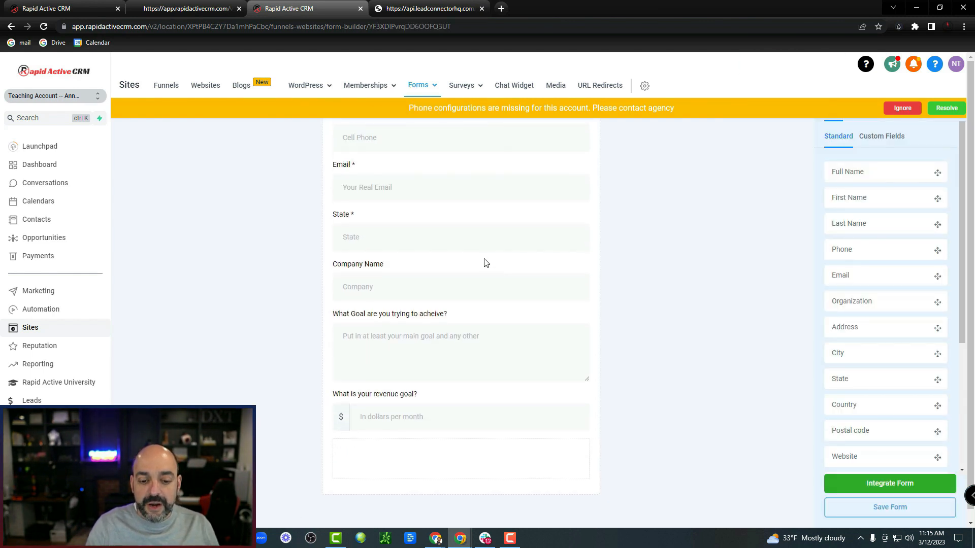
# Step: Start a new Radio Select custom field named "What would You like help in?" and assign it to the Additional Info group
pyautogui.click(884, 138)
pyautogui.click(885, 298)
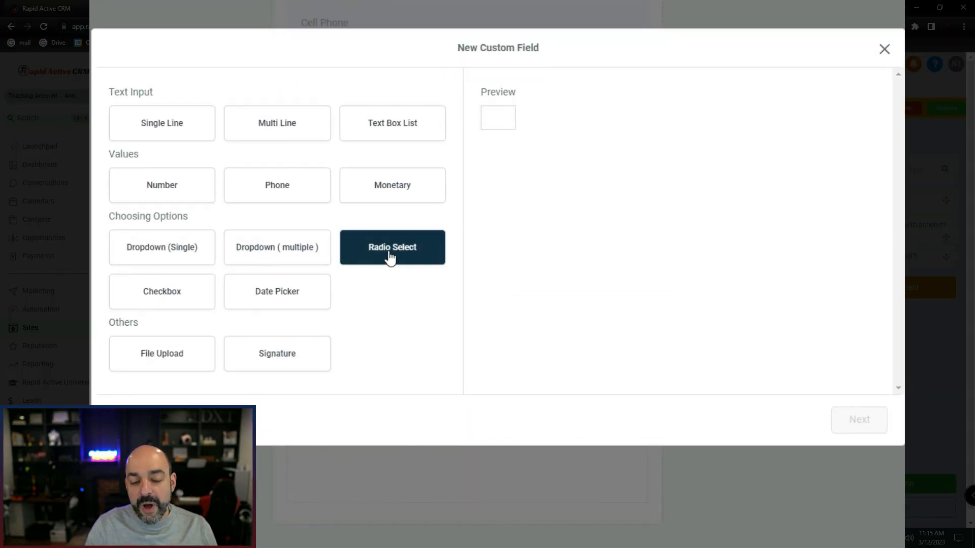
pyautogui.click(392, 256)
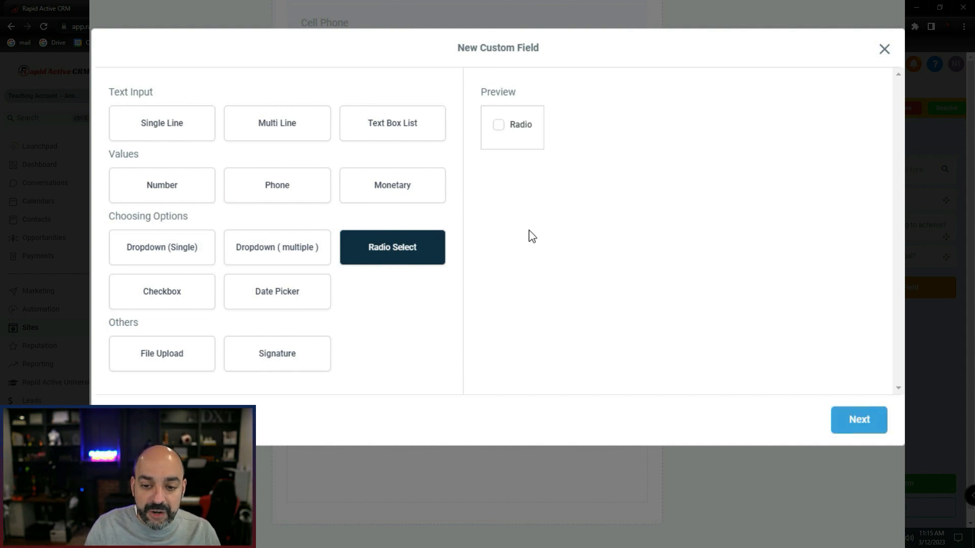
pyautogui.click(857, 426)
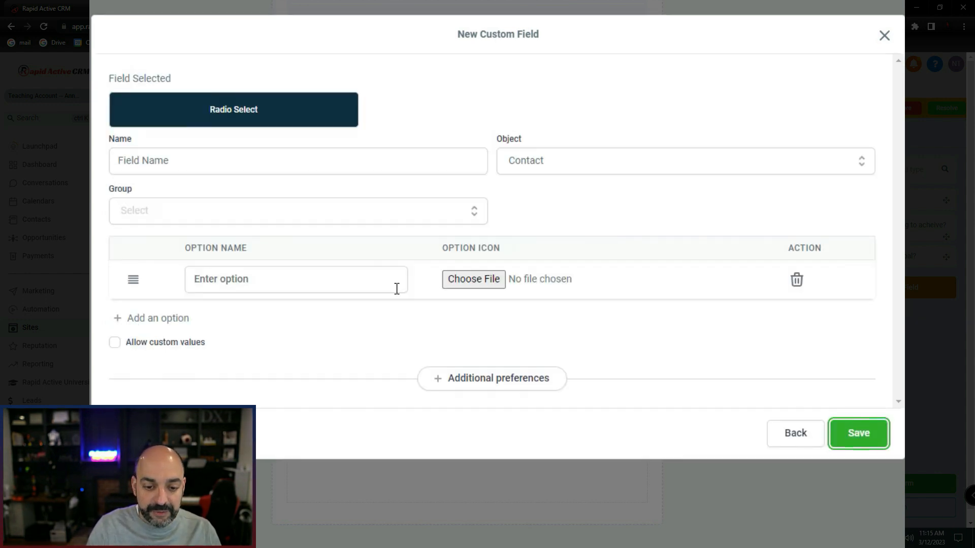
pyautogui.click(193, 161)
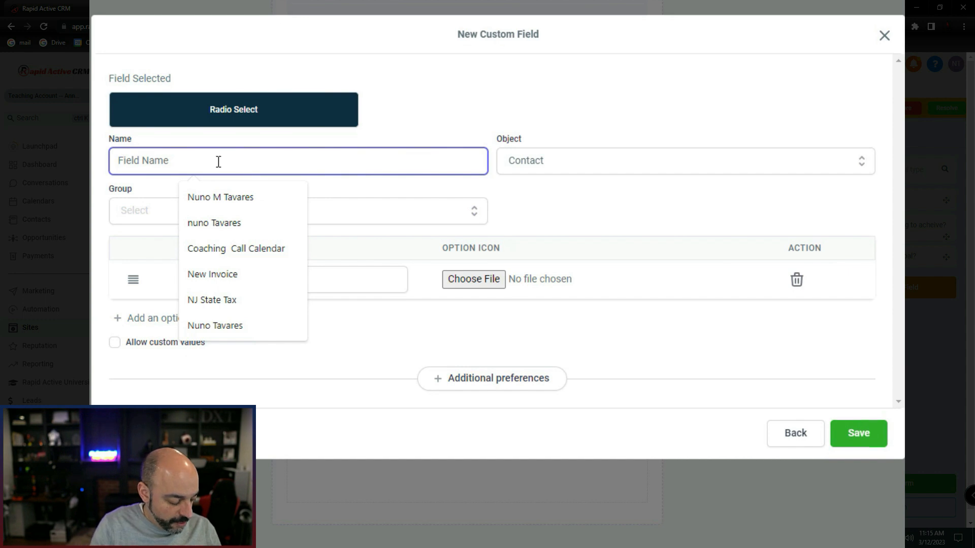
pyautogui.write('What ')
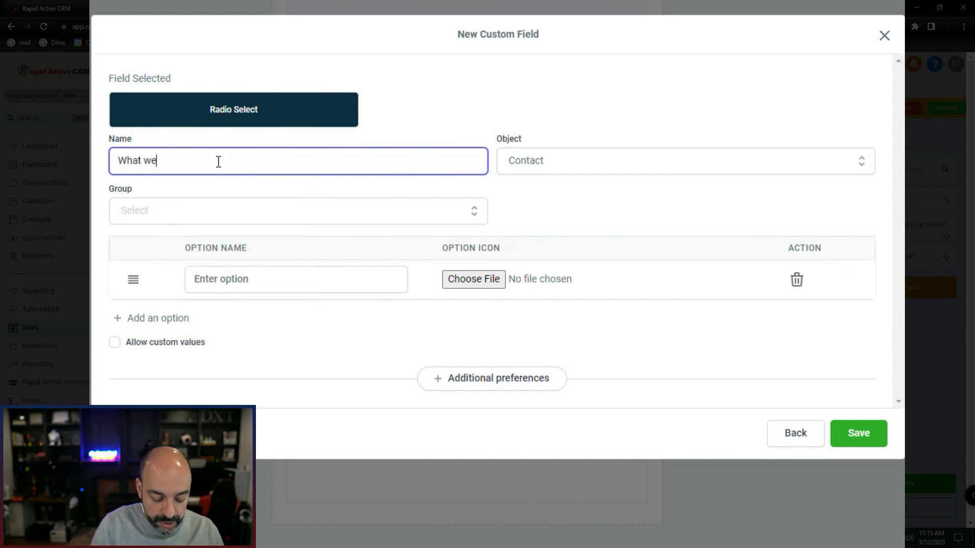
pyautogui.write('would You like help')
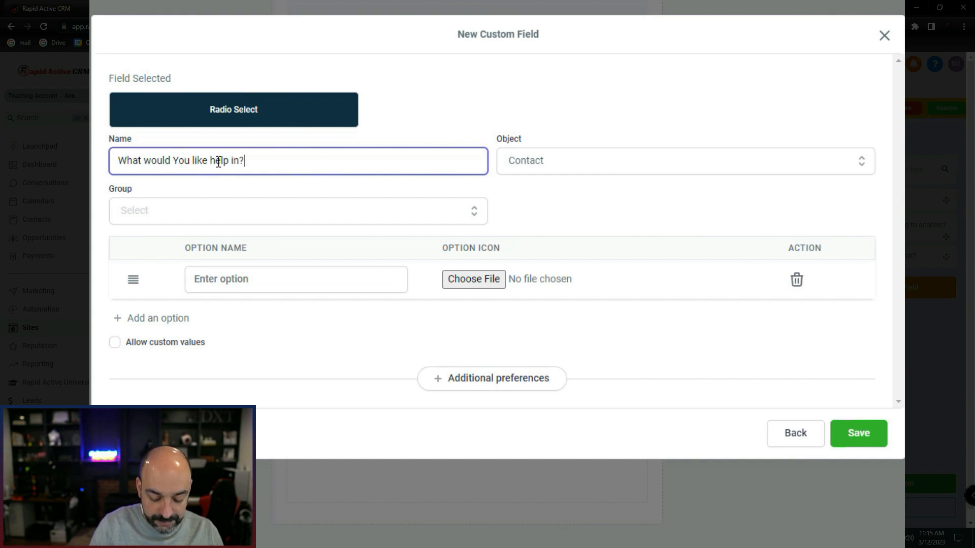
pyautogui.write(' in?')
pyautogui.click(192, 212)
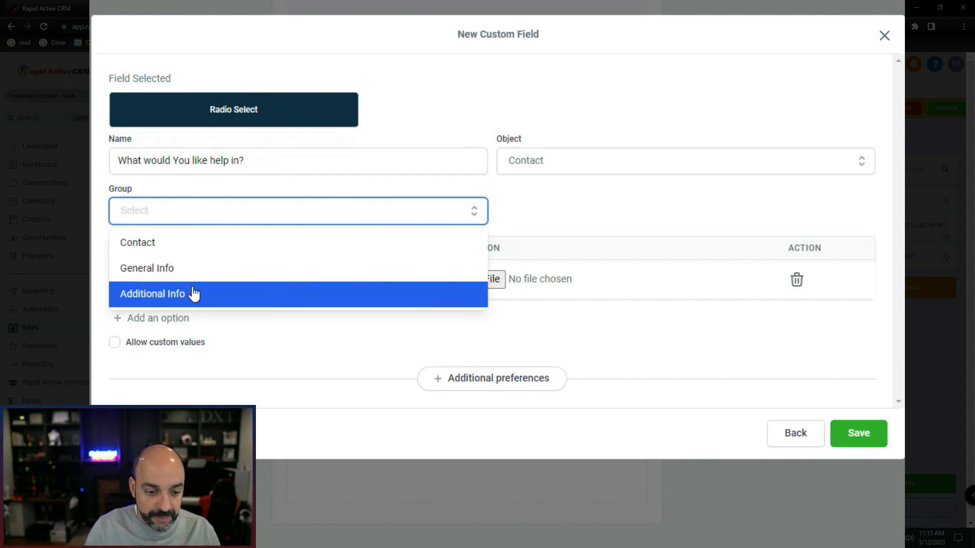
pyautogui.click(191, 291)
# Step: Give the Radio Select field three options labelled "email", "Seo" and "Ads", and save the field
pyautogui.click(228, 280)
pyautogui.write('email')
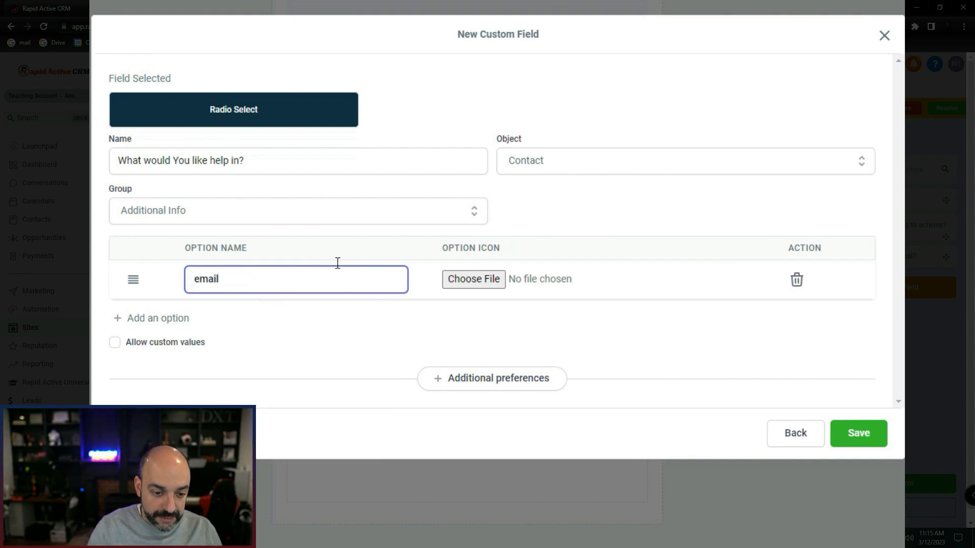
pyautogui.click(158, 319)
pyautogui.click(250, 289)
pyautogui.write('Seo')
pyautogui.click(174, 337)
pyautogui.click(218, 333)
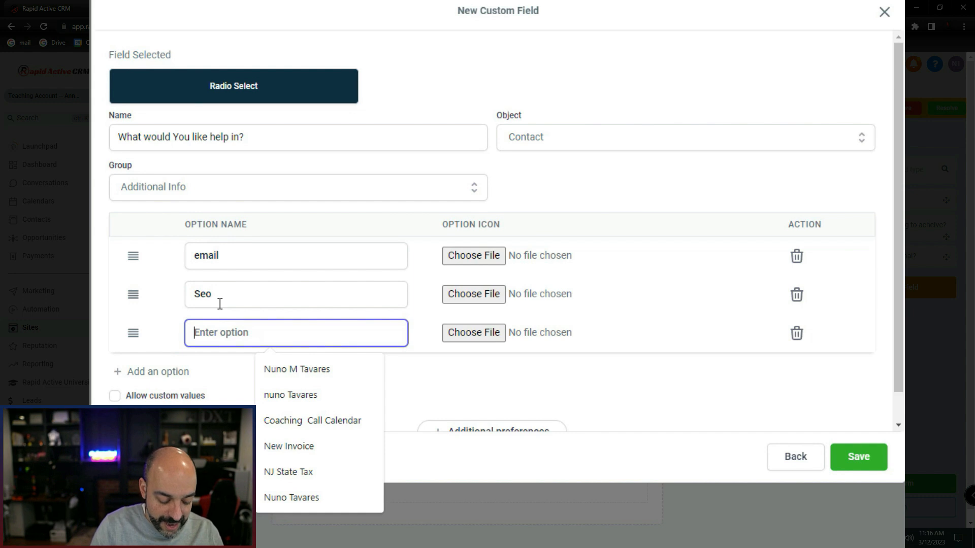
pyautogui.write('ADs')
# Step: Place the "What would You like help in?" field below the revenue goal question and make it required
pyautogui.moveTo(871, 283); pyautogui.dragTo(487, 437)
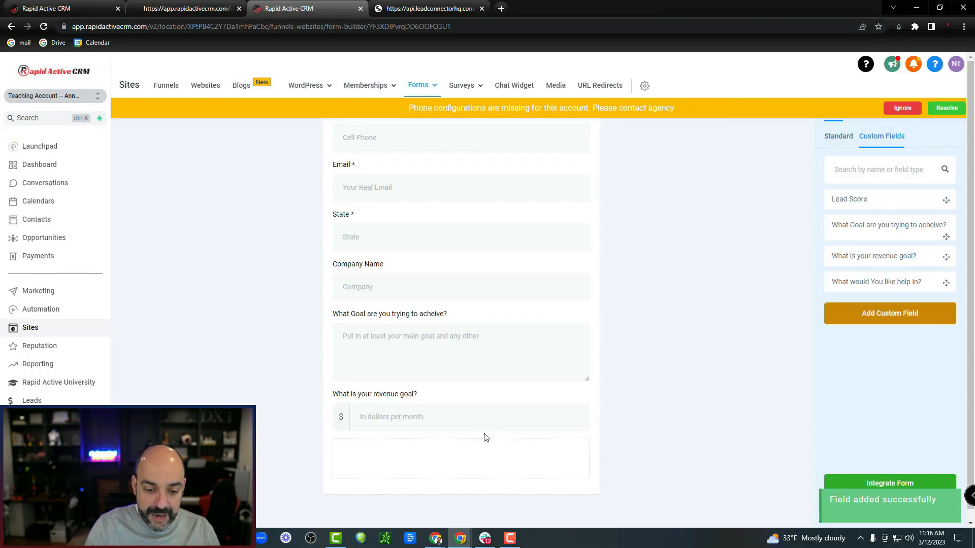
pyautogui.moveTo(826, 315); pyautogui.dragTo(464, 453)
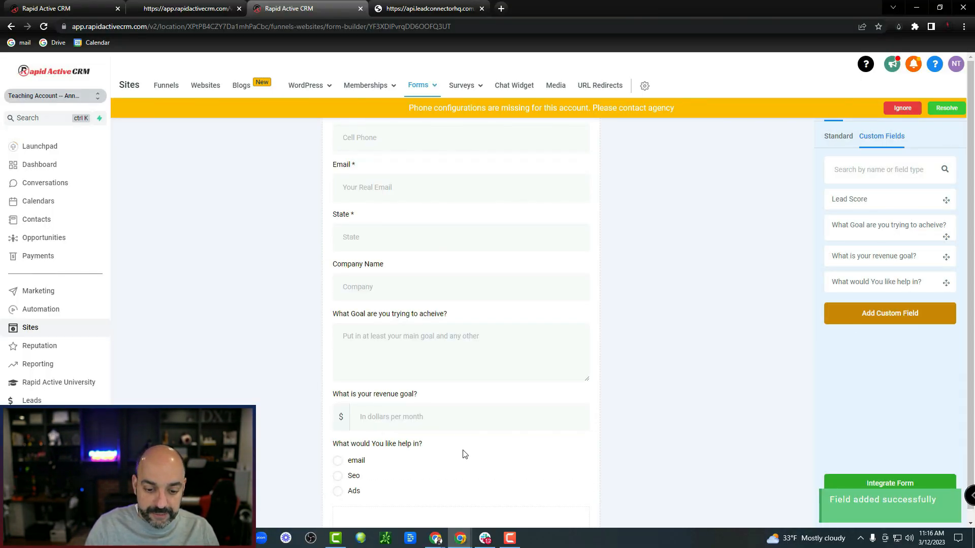
pyautogui.click(454, 388)
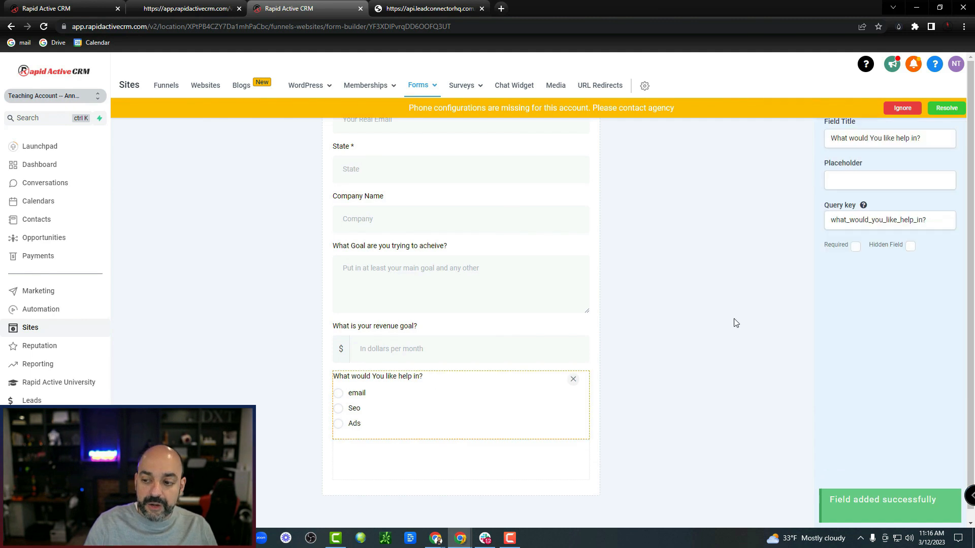
pyautogui.click(855, 246)
# Step: Make the "What is your revenue goal?" and "What Goal are you trying to acheive?" fields required
pyautogui.click(481, 348)
pyautogui.click(855, 246)
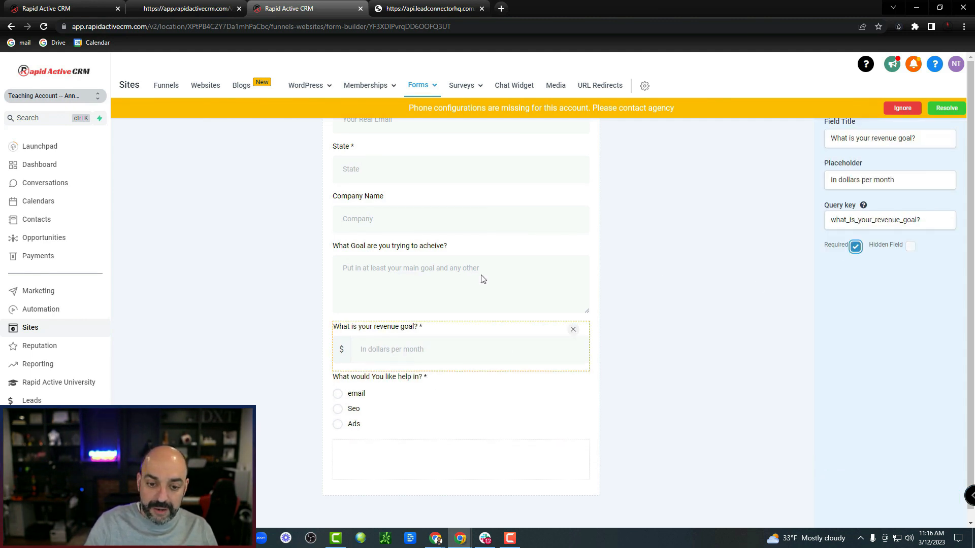
pyautogui.click(483, 279)
pyautogui.click(855, 247)
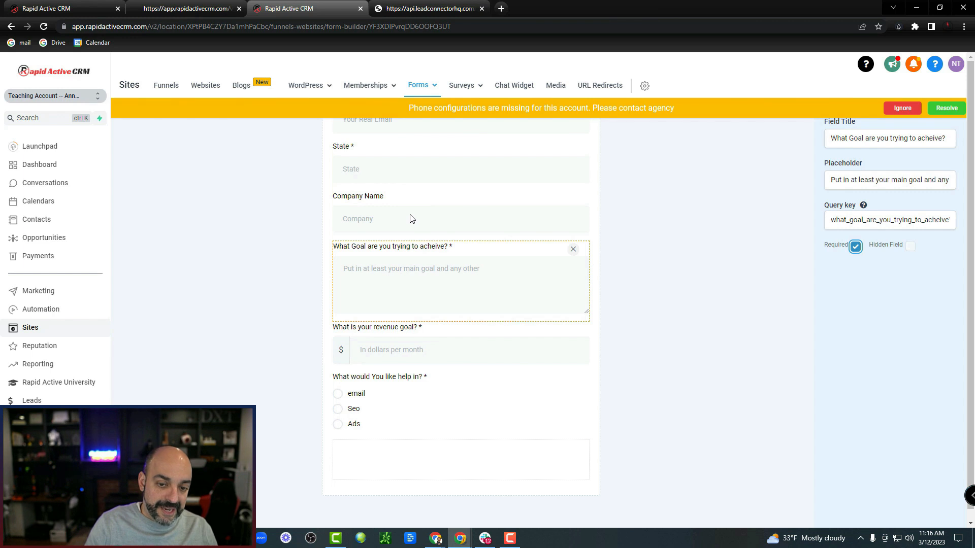
pyautogui.click(652, 287)
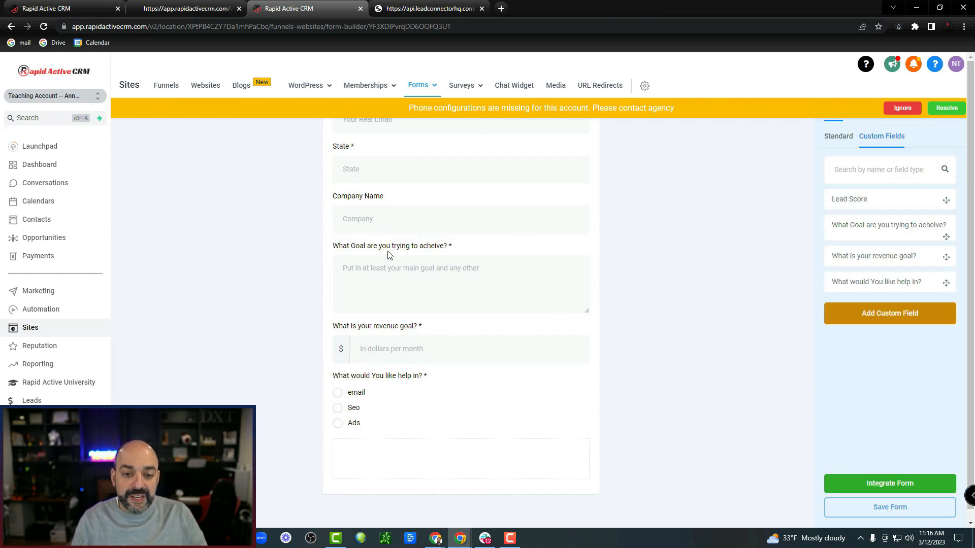
# Step: Start creating another custom field for the Coaching Application form
pyautogui.click(909, 314)
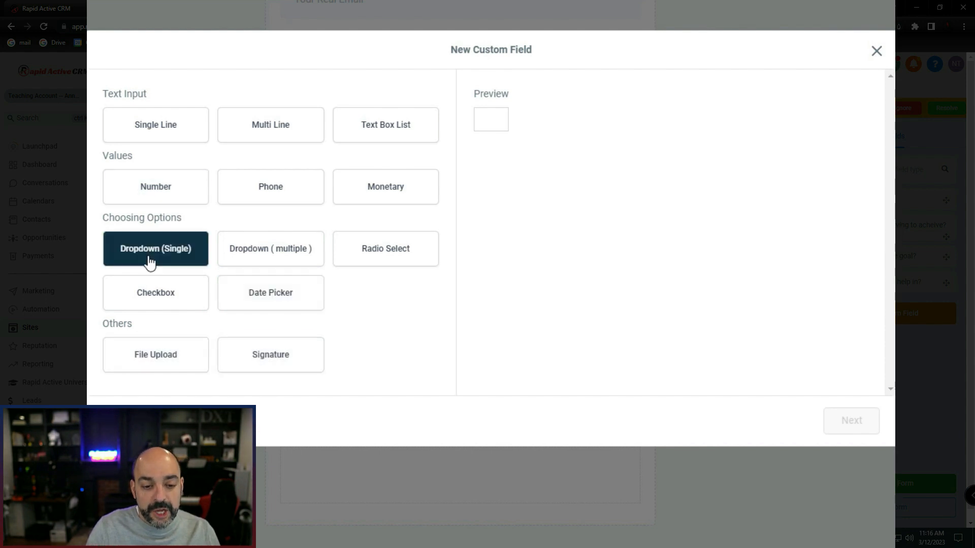
# Step: Set up a multiple-choice dropdown custom field named "What have you tried so far?" in the Additional Info group
pyautogui.click(278, 252)
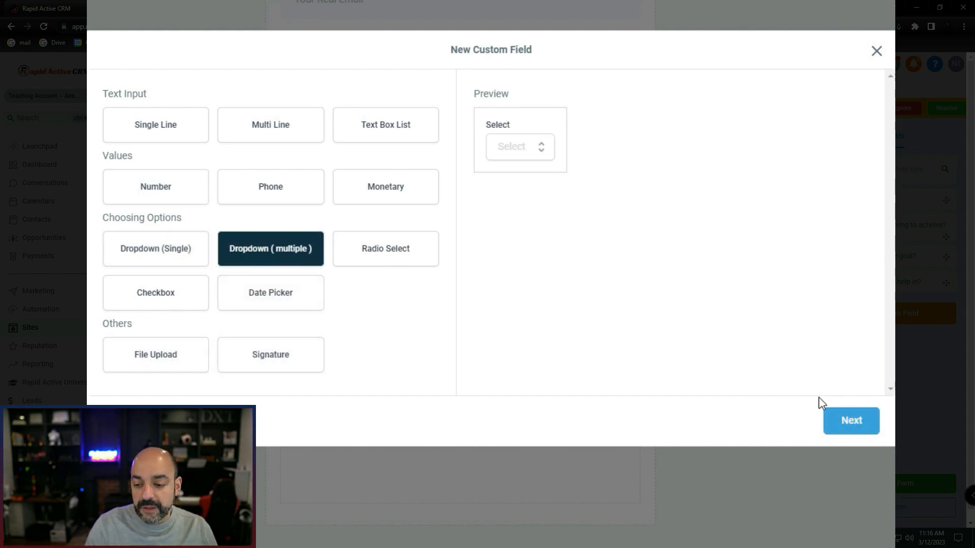
pyautogui.click(861, 424)
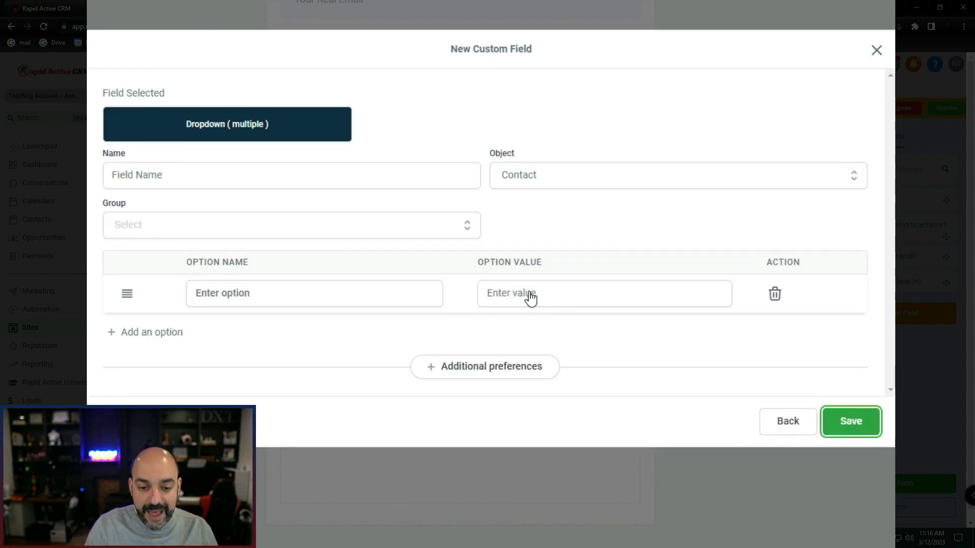
pyautogui.click(221, 179)
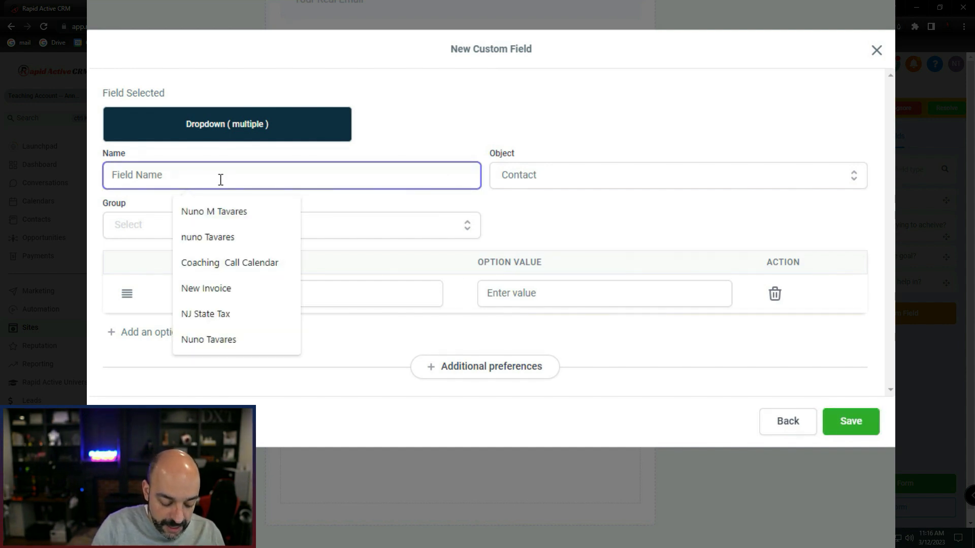
pyautogui.write('What have ')
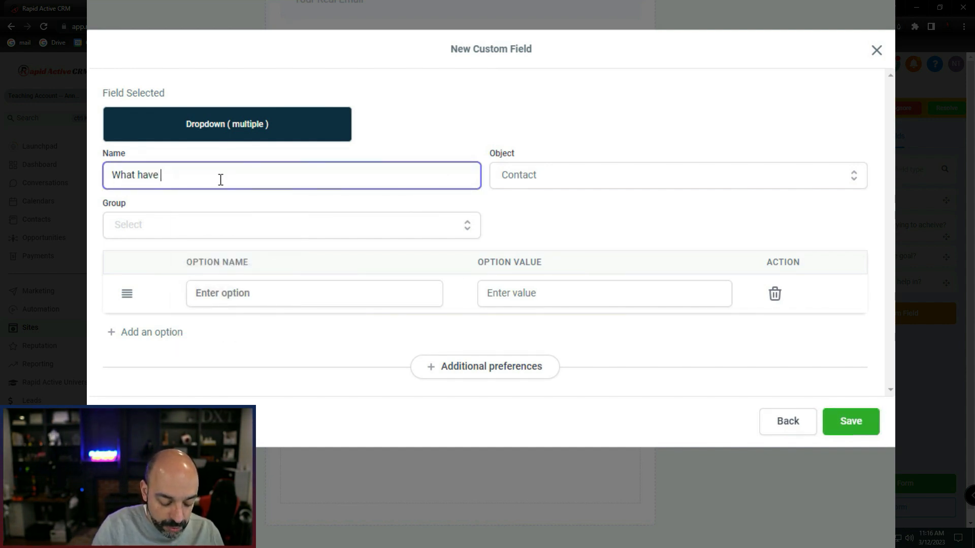
pyautogui.write('you tried so far?')
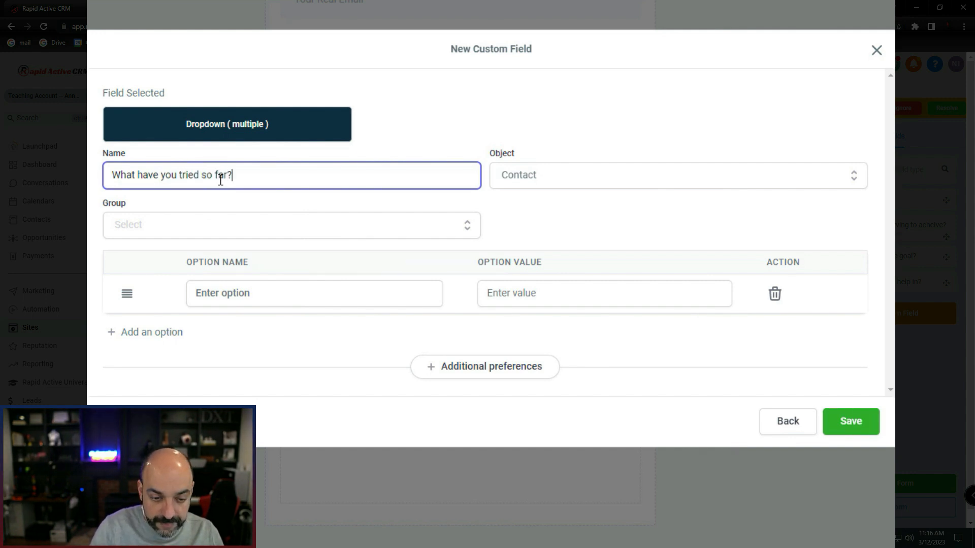
pyautogui.click(245, 225)
pyautogui.click(174, 308)
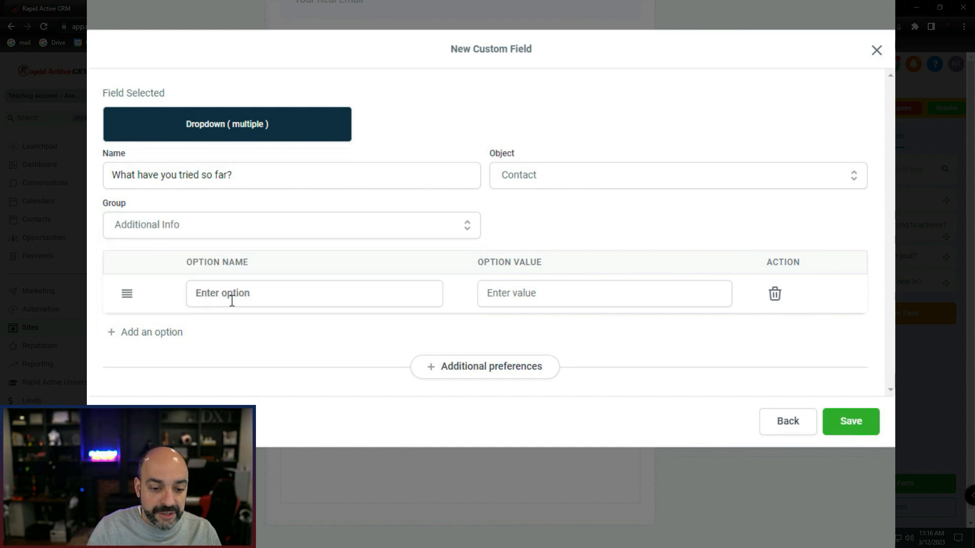
# Step: Give the dropdown field the options coach, course and service, and save the custom field
pyautogui.click(238, 298)
pyautogui.write('coach')
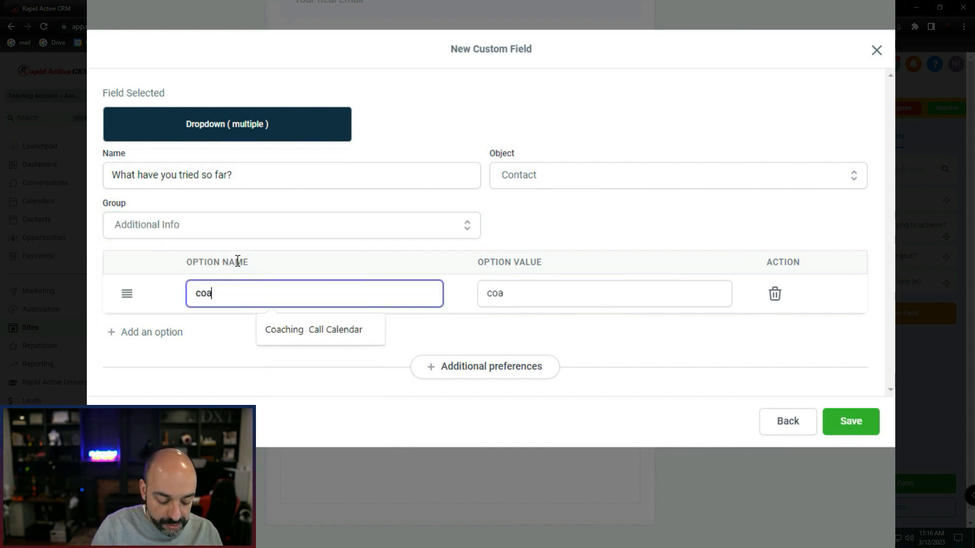
pyautogui.click(150, 334)
pyautogui.click(217, 312)
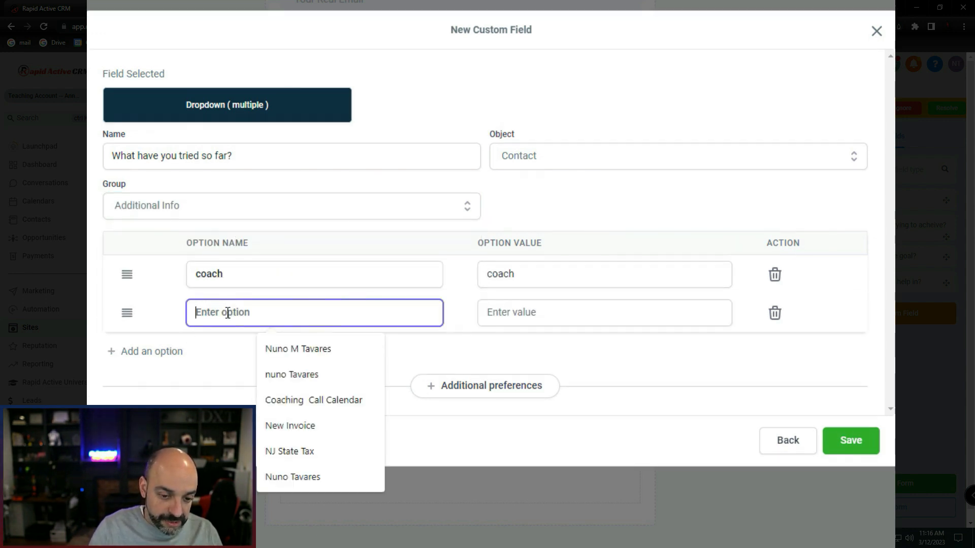
pyautogui.write('courser')
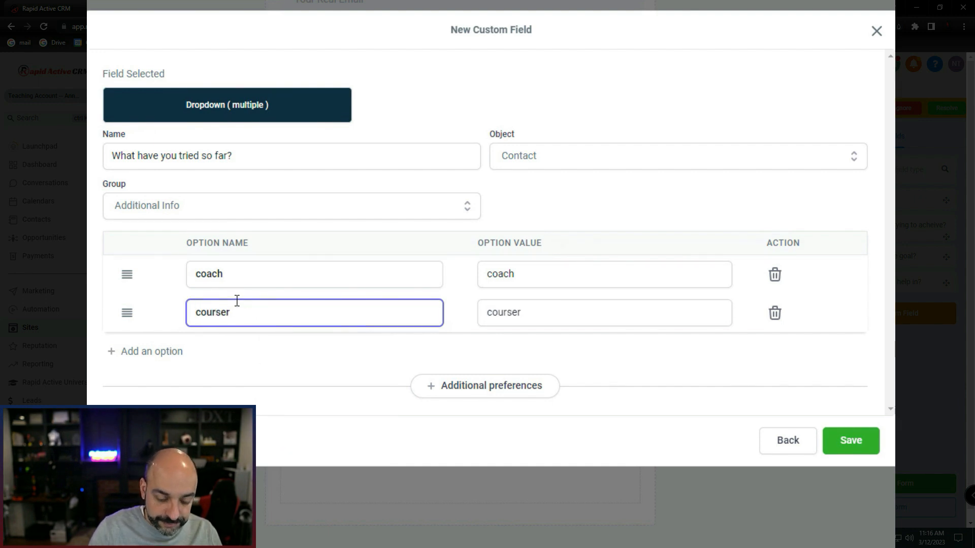
pyautogui.click(172, 352)
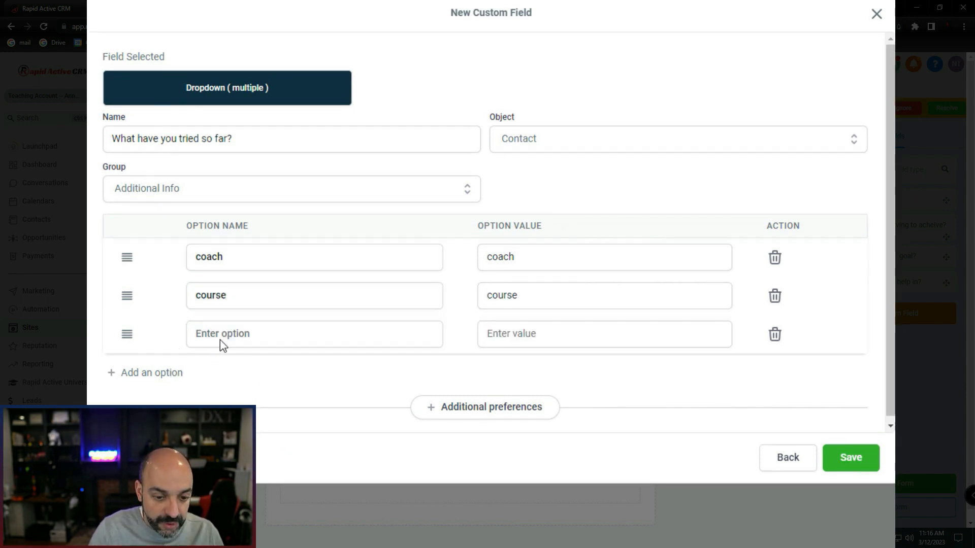
pyautogui.click(237, 333)
pyautogui.write('service')
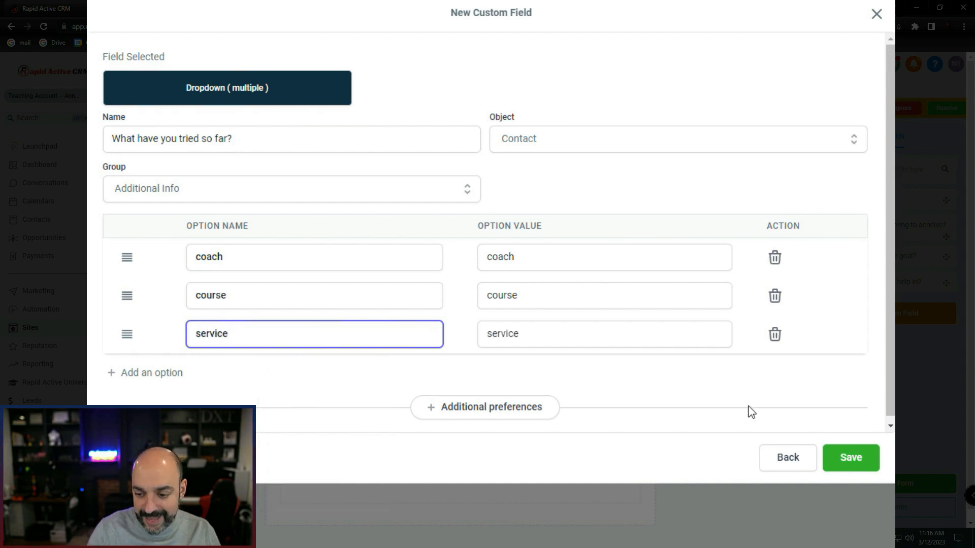
pyautogui.click(851, 457)
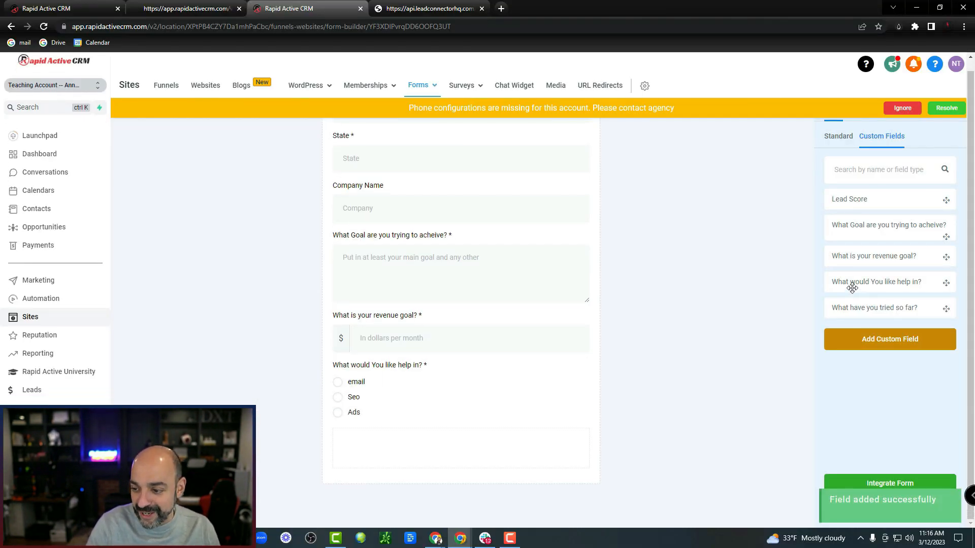
# Step: Add the "What have you tried so far?" field at the end of the form, make it required and save the form
pyautogui.moveTo(834, 329); pyautogui.dragTo(433, 431)
pyautogui.click(402, 434)
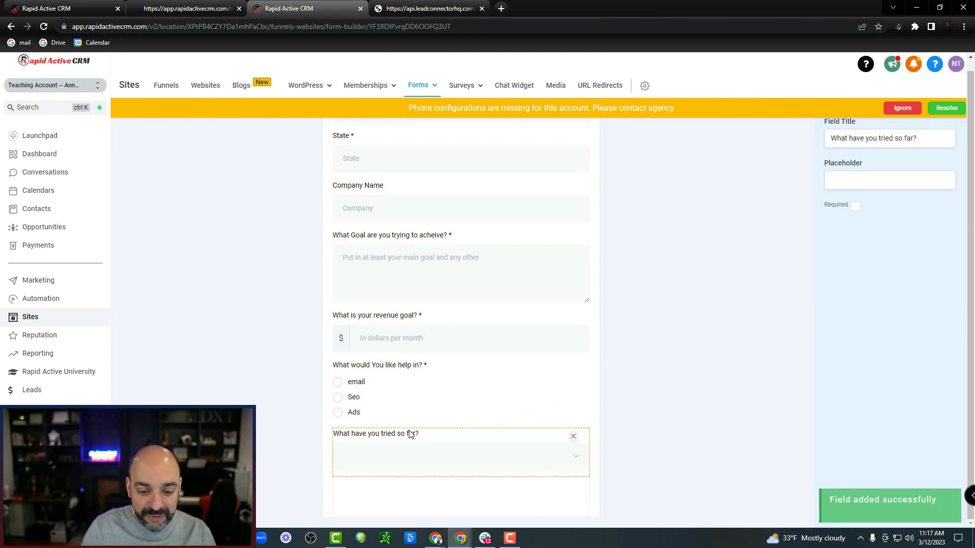
pyautogui.click(856, 206)
pyautogui.scroll(-1, 644, 278)
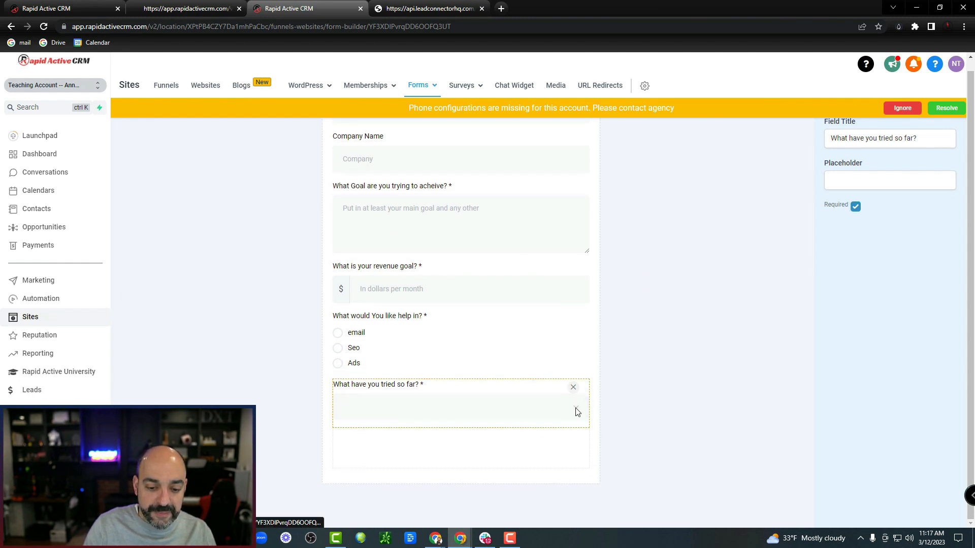
pyautogui.click(693, 331)
pyautogui.click(891, 509)
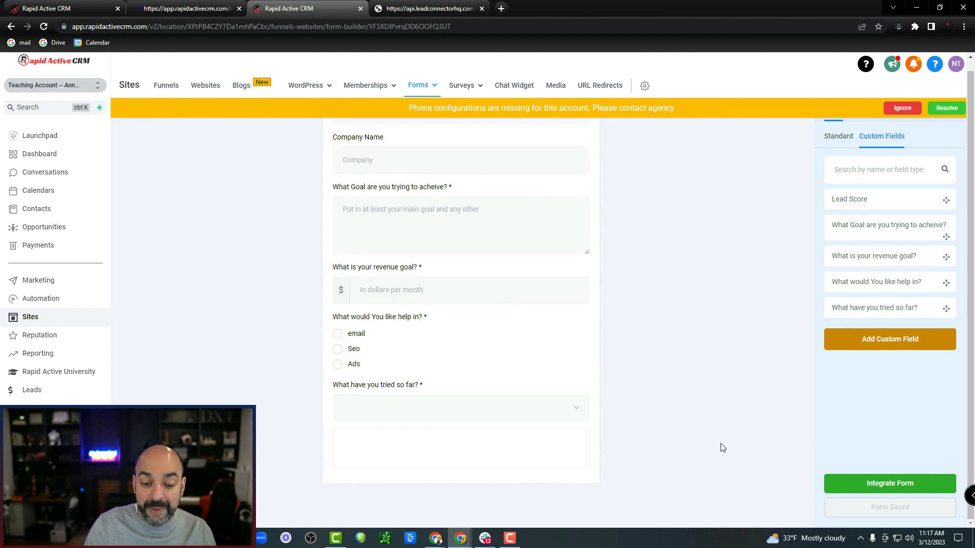
# Step: Open the live form through its link and test the "What have you tried so far?" dropdown with course and coach
pyautogui.click(880, 481)
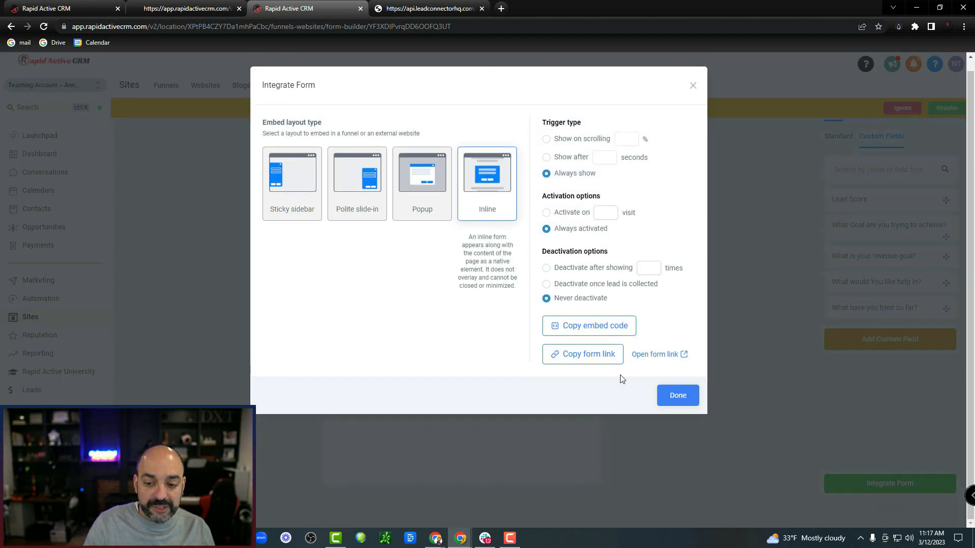
pyautogui.click(677, 354)
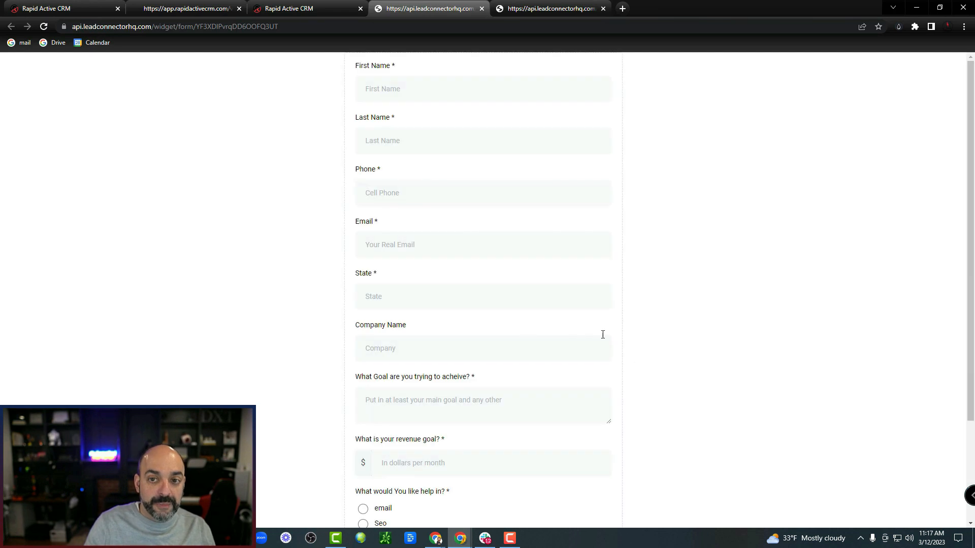
pyautogui.scroll(-3, 510, 169)
pyautogui.click(597, 460)
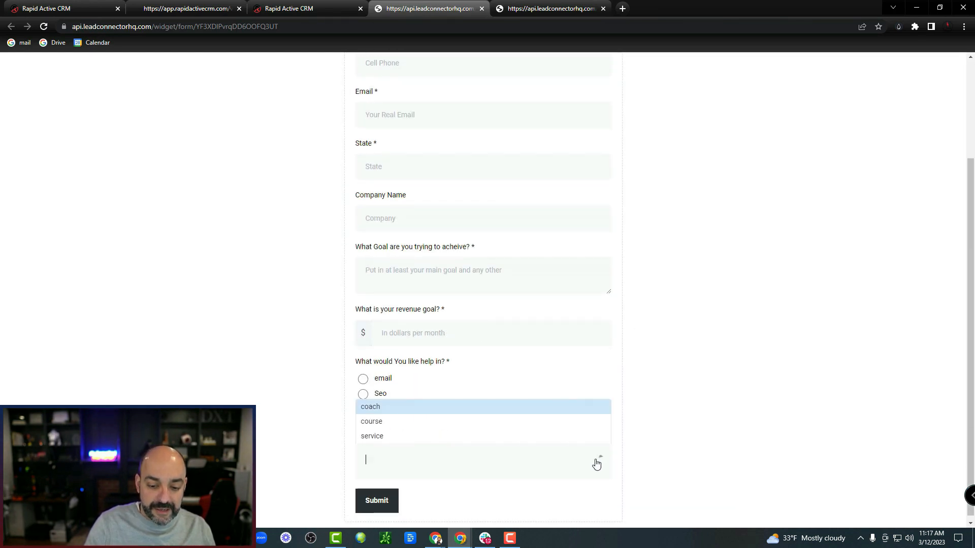
pyautogui.click(435, 407)
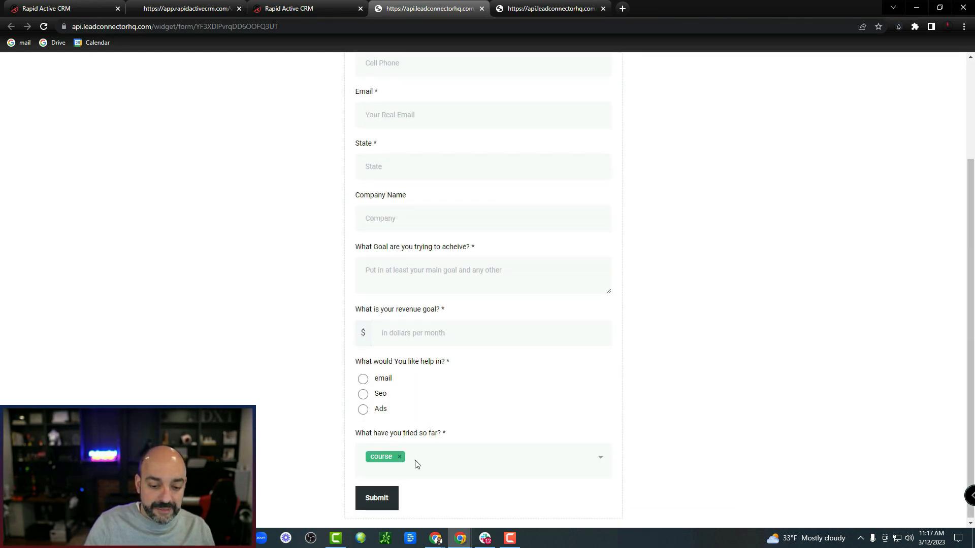
pyautogui.click(558, 456)
pyautogui.click(404, 417)
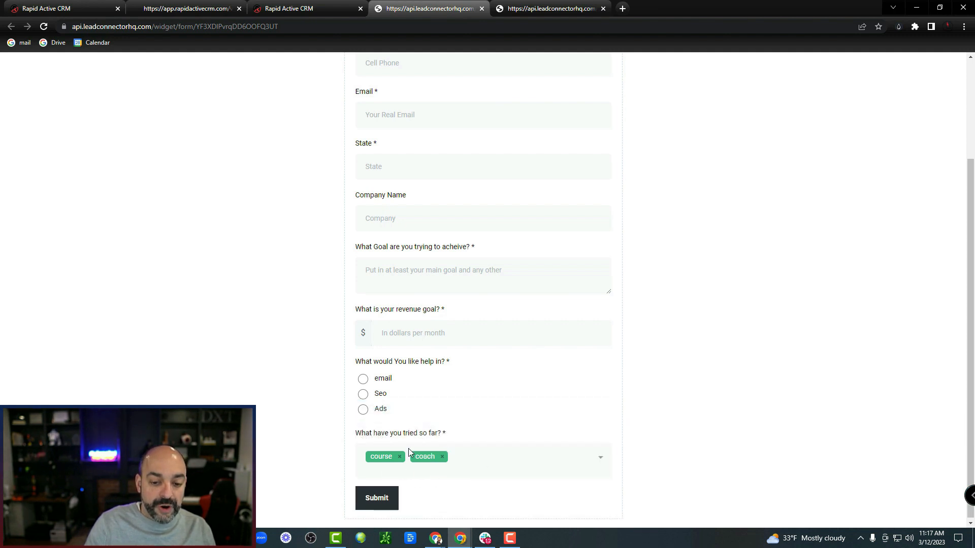
# Step: Close the form previews and the form builder tabs, keeping only the Custom Fields settings page open
pyautogui.click(292, 12)
pyautogui.click(468, 9)
pyautogui.click(481, 9)
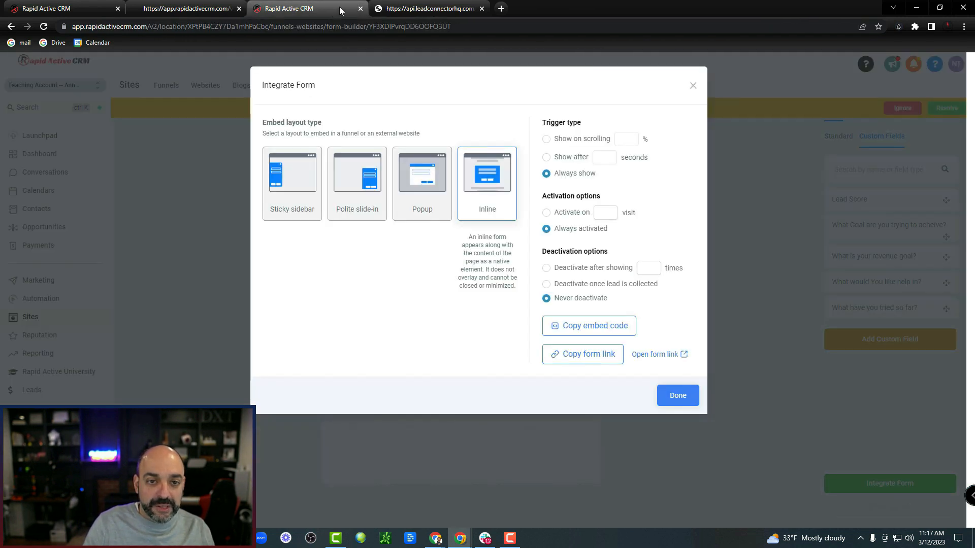
pyautogui.click(360, 8)
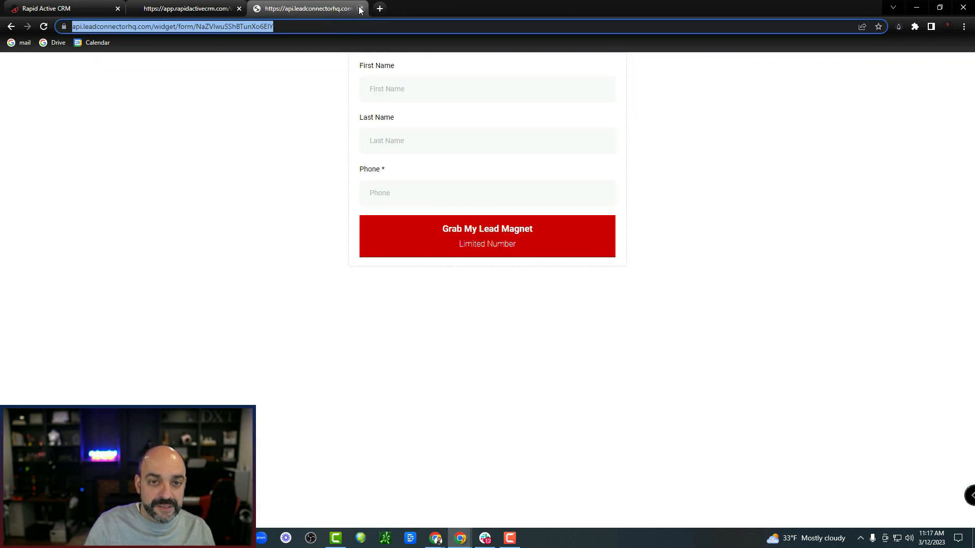
pyautogui.click(360, 8)
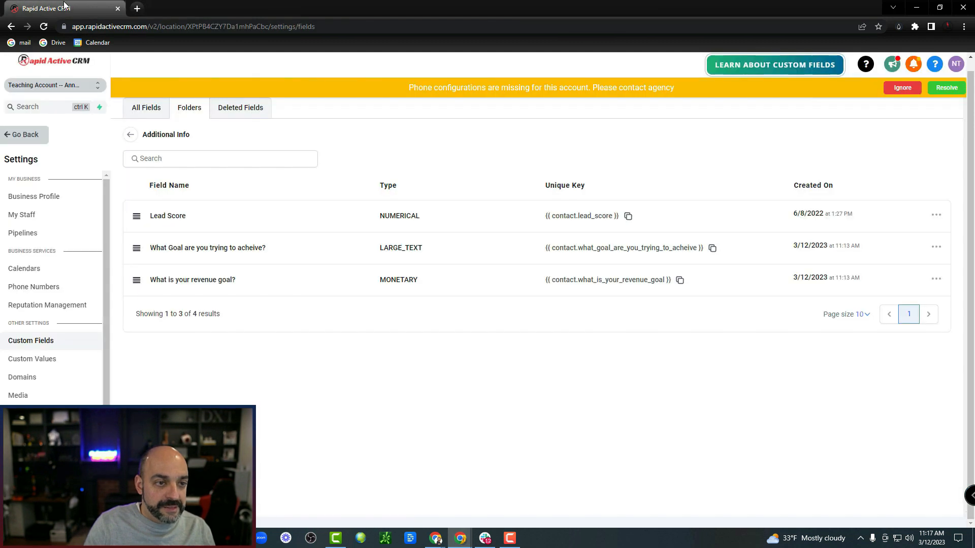
pyautogui.click(240, 9)
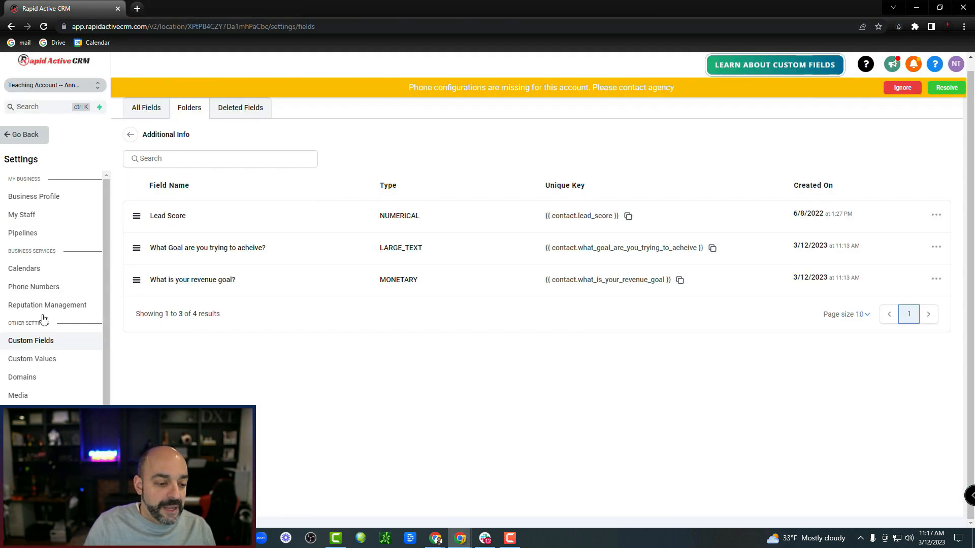
# Step: Leave the settings and reopen the Coaching Application form from the Application folder under Sites
pyautogui.click(24, 136)
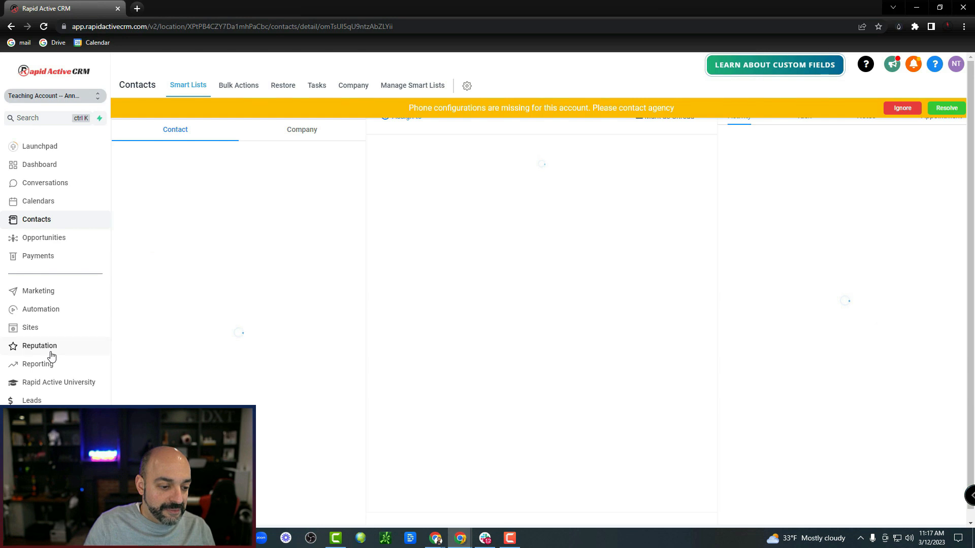
pyautogui.click(36, 327)
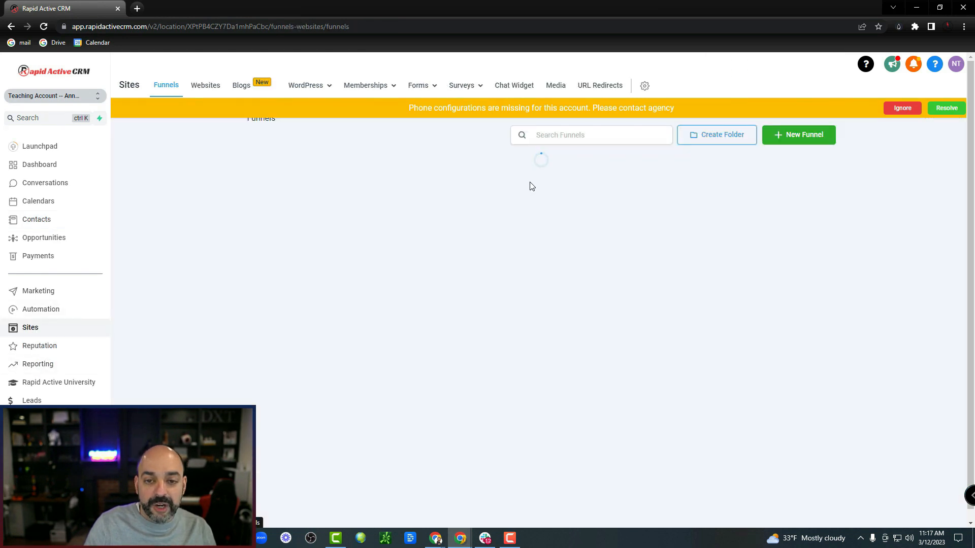
pyautogui.click(417, 86)
pyautogui.click(408, 105)
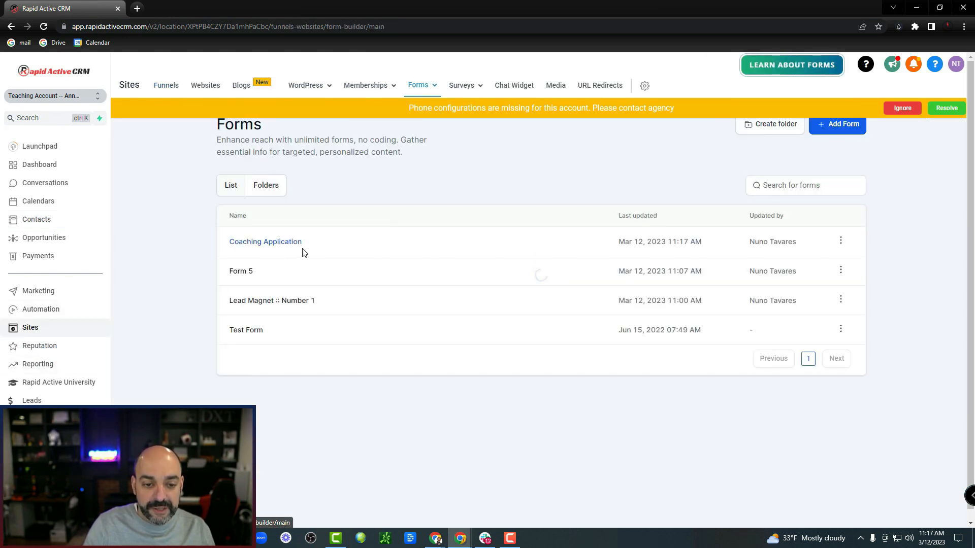
pyautogui.click(268, 191)
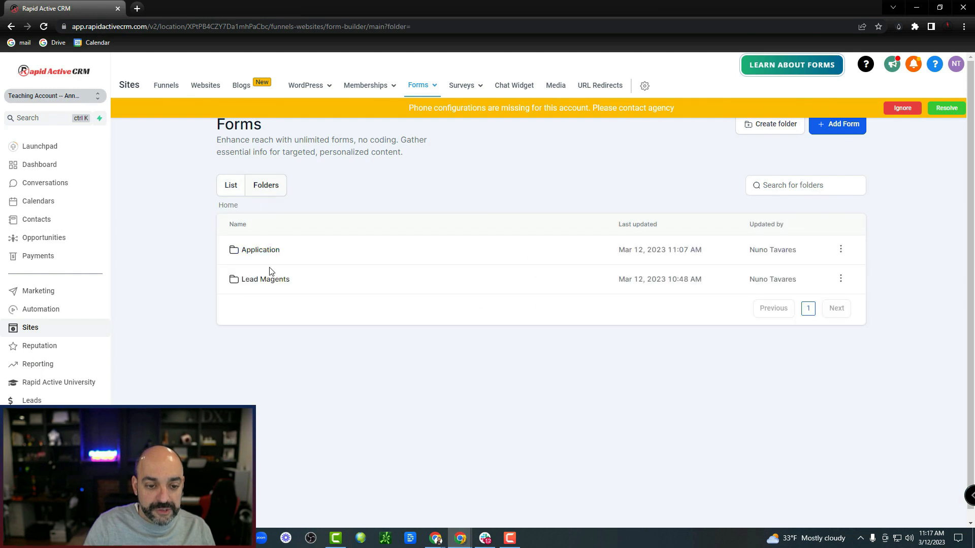
pyautogui.click(265, 251)
pyautogui.click(274, 251)
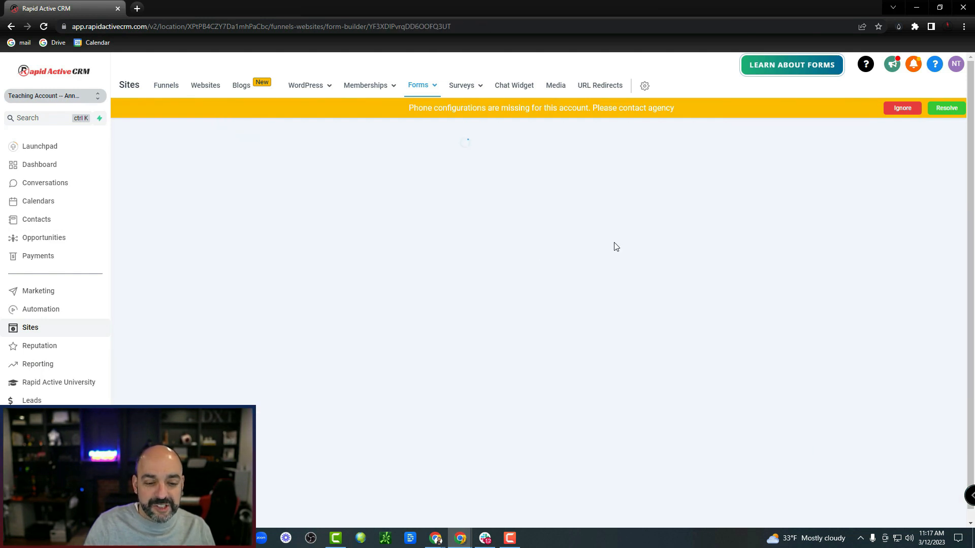
# Step: Start a new File Upload custom field named "Upload any relevant files" and assign it to the Additional Info group
pyautogui.scroll(-5, 447, 261)
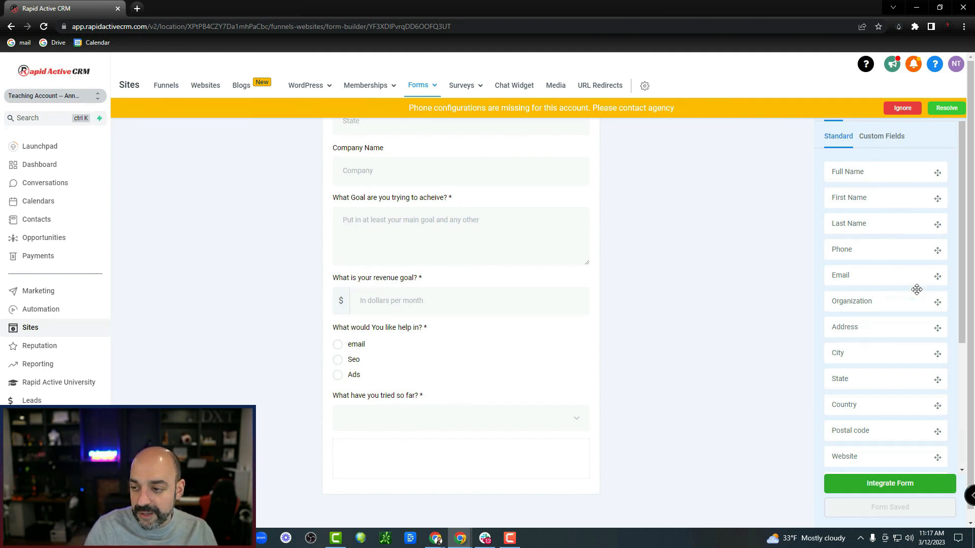
pyautogui.click(883, 136)
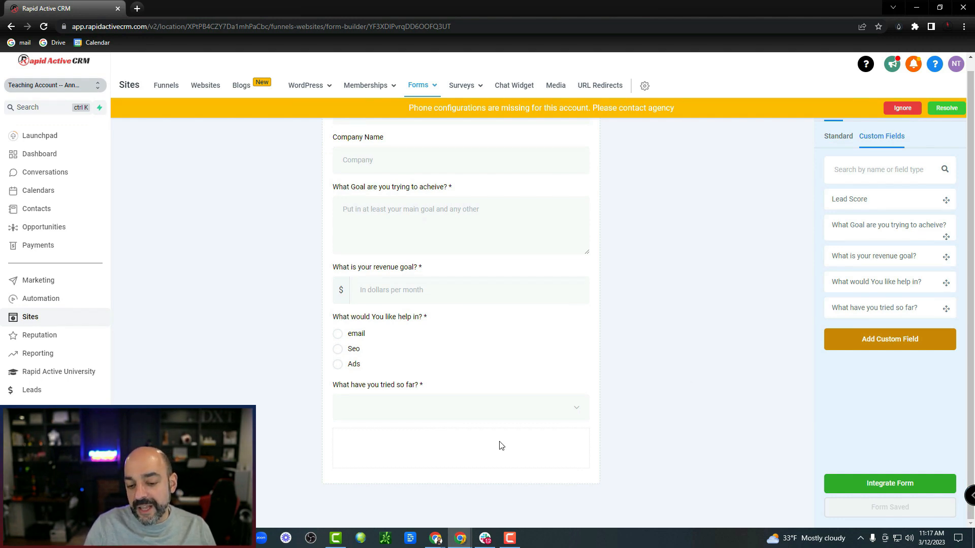
pyautogui.click(888, 346)
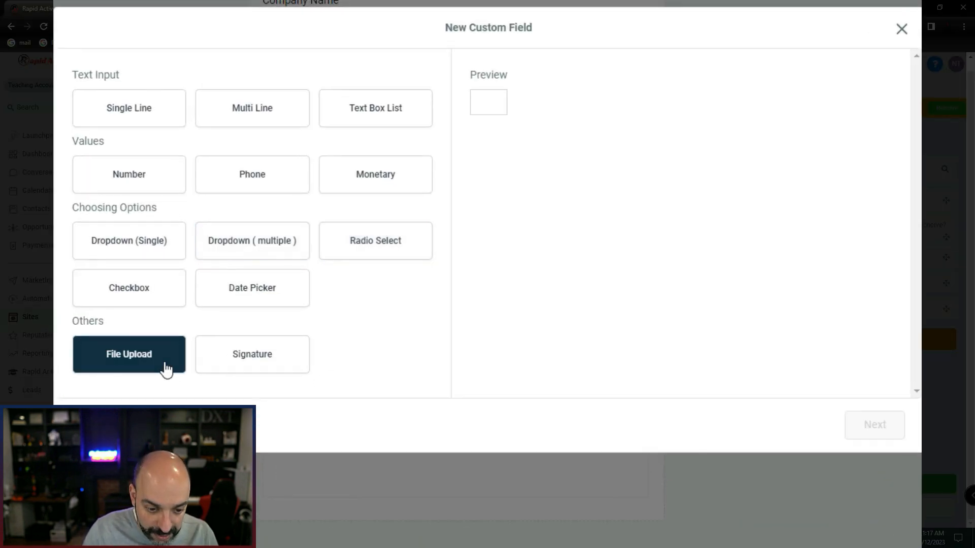
pyautogui.click(251, 375)
pyautogui.click(882, 430)
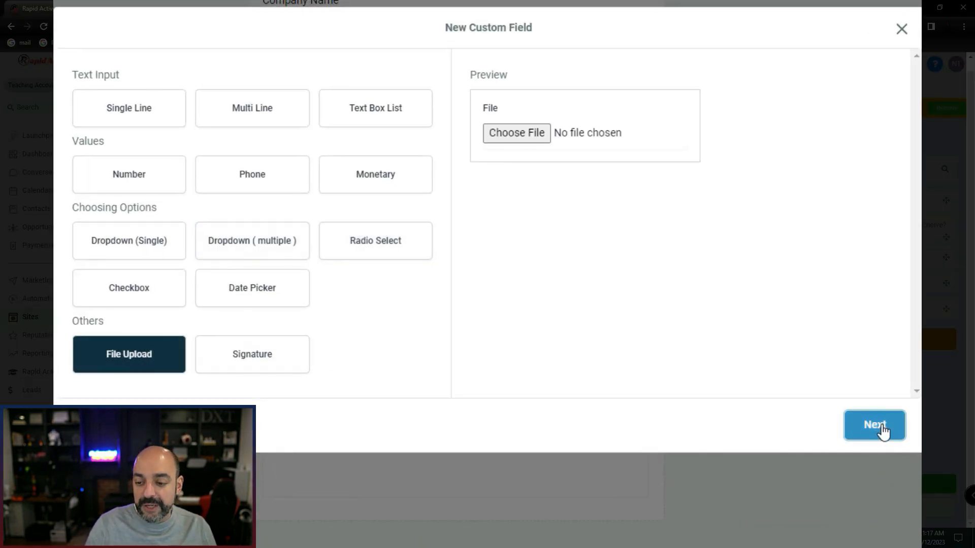
pyautogui.click(274, 162)
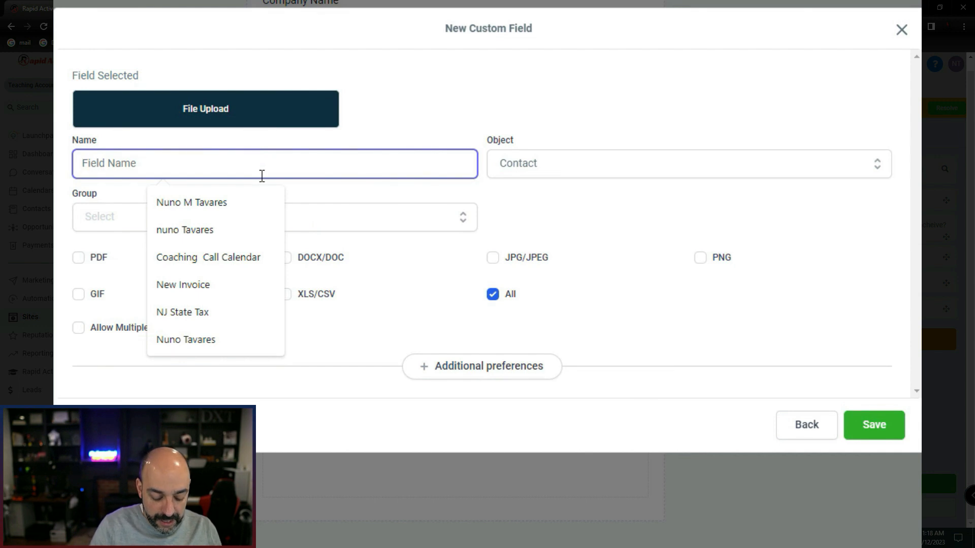
pyautogui.write('Upl')
pyautogui.write('oad your')
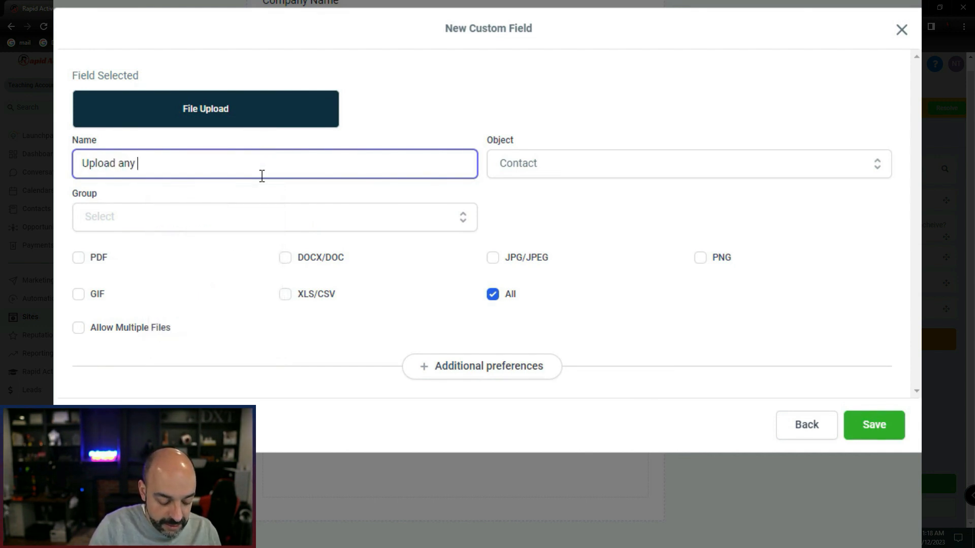
pyautogui.write('relevant files')
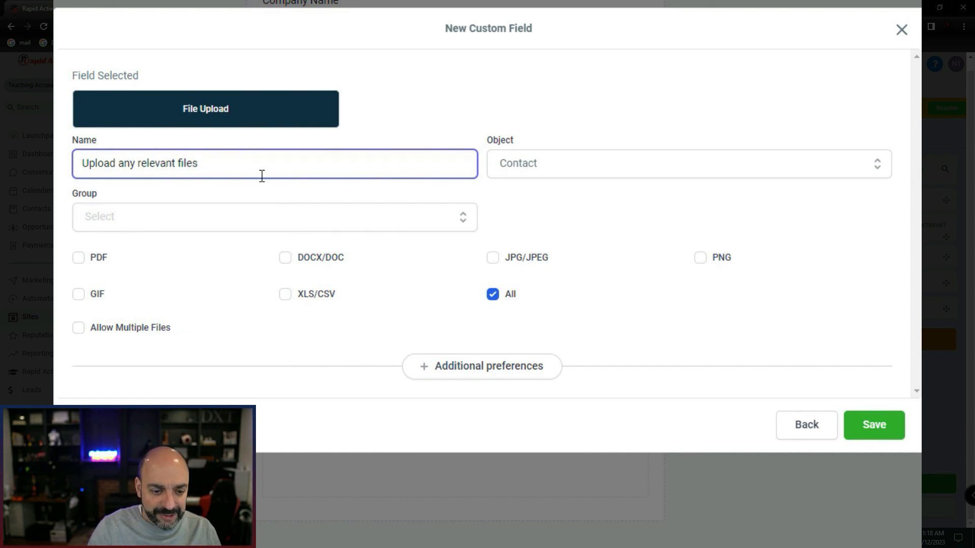
pyautogui.click(277, 216)
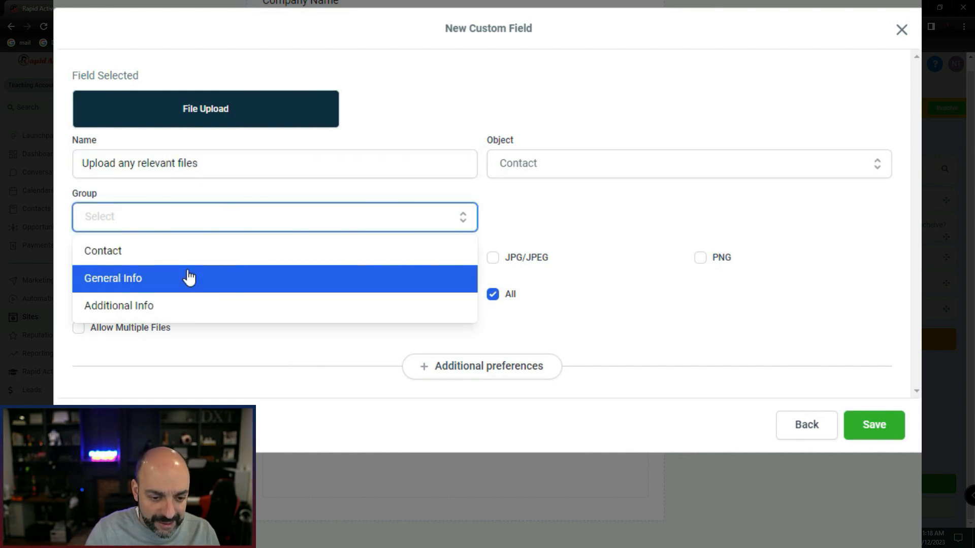
pyautogui.click(186, 311)
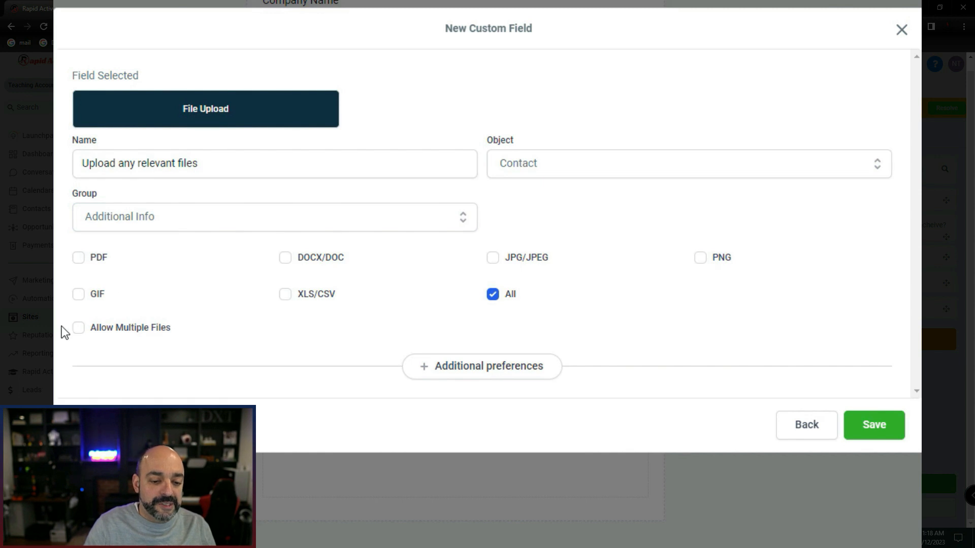
# Step: Allow multiple files for the upload field and set its max file limit to 5
pyautogui.click(81, 331)
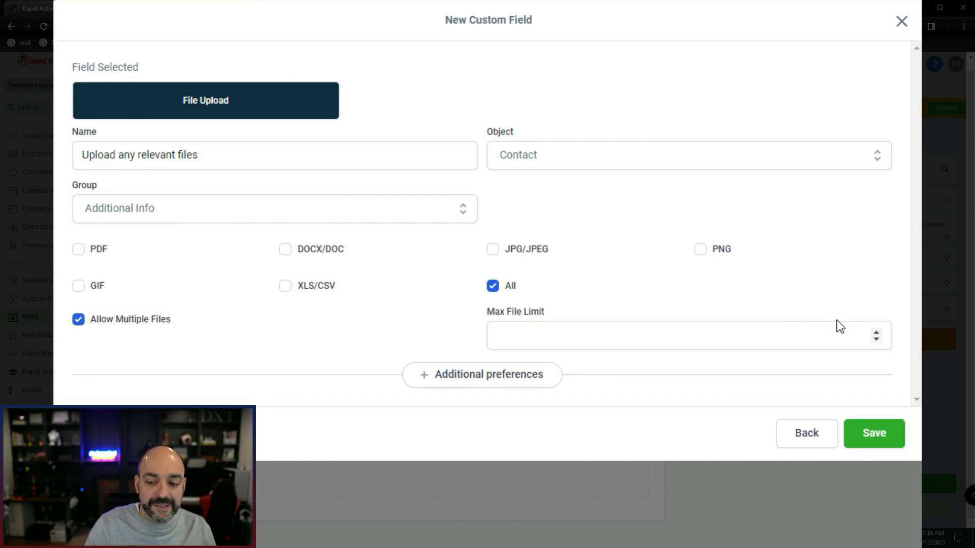
pyautogui.click(826, 336)
pyautogui.write('5')
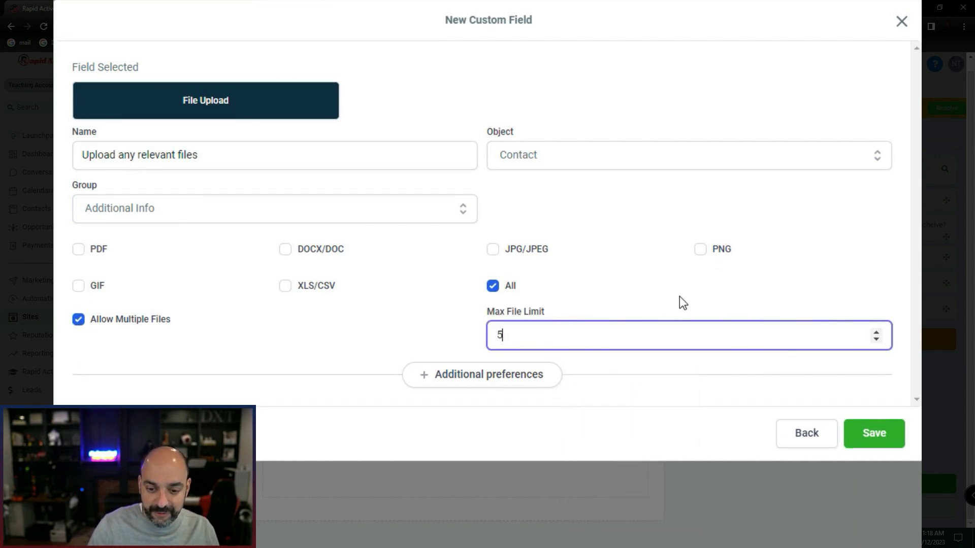
# Step: Try limiting the accepted file types to PDF, DOCX/DOC, JPG/JPEG and PNG, and return the field to accepting all types
pyautogui.click(84, 251)
pyautogui.click(285, 252)
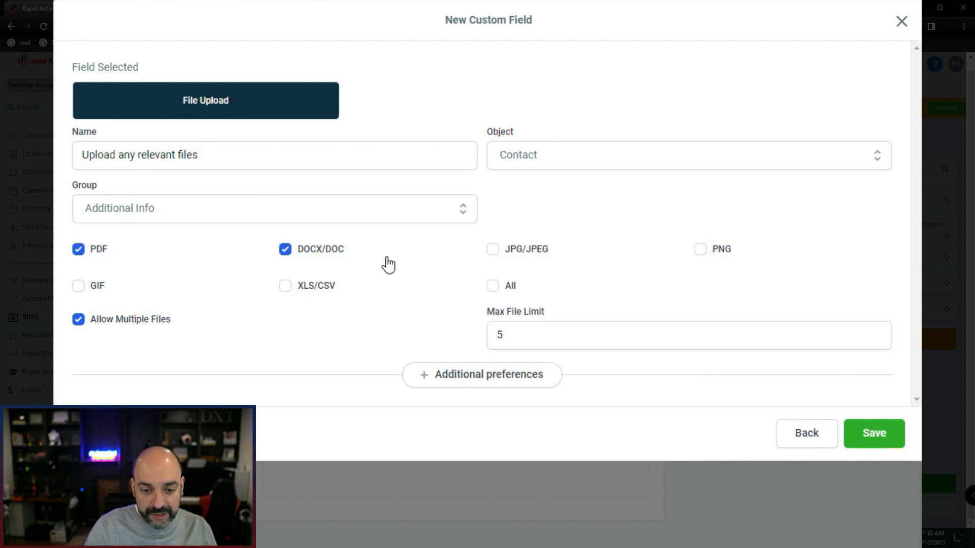
pyautogui.click(495, 252)
pyautogui.click(698, 253)
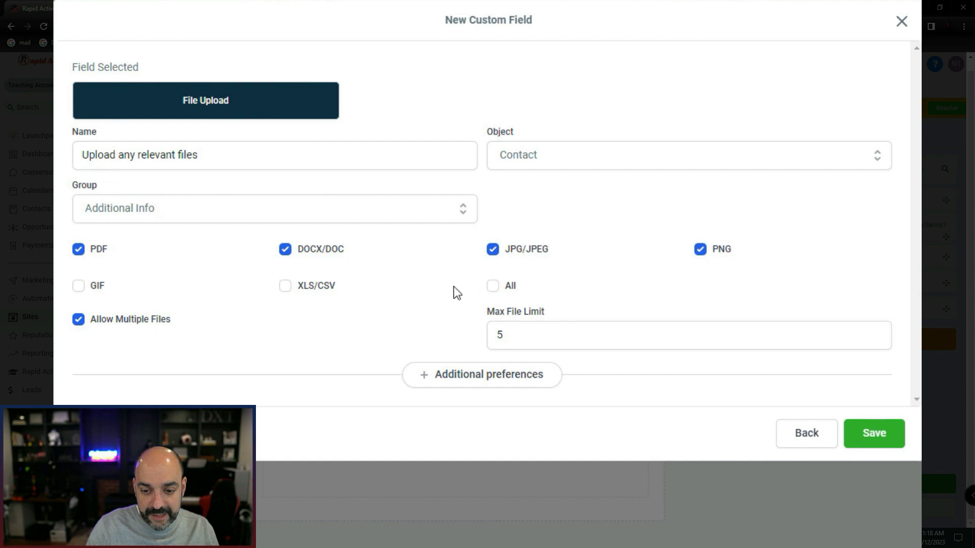
pyautogui.click(497, 288)
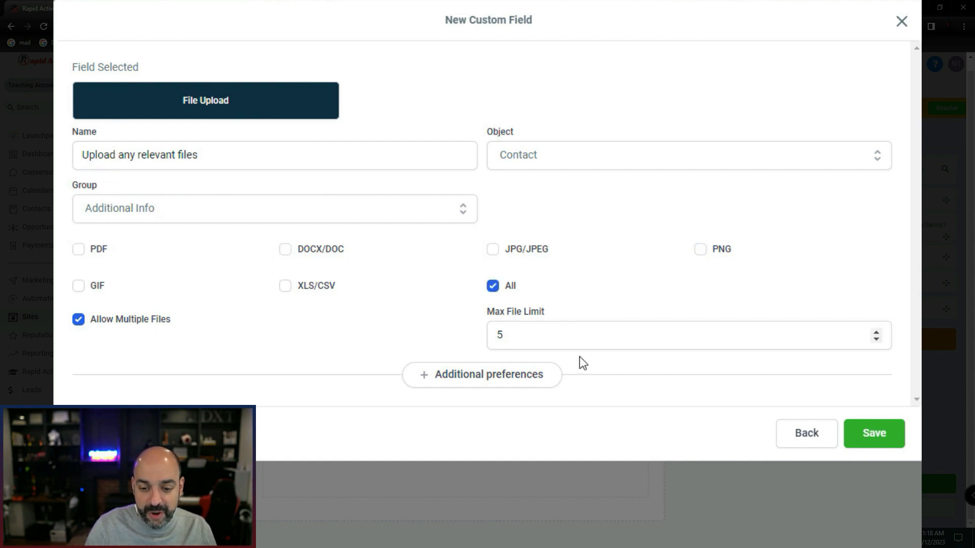
# Step: Save the file upload custom field and add it to the form below "What have you tried so far?"
pyautogui.click(899, 439)
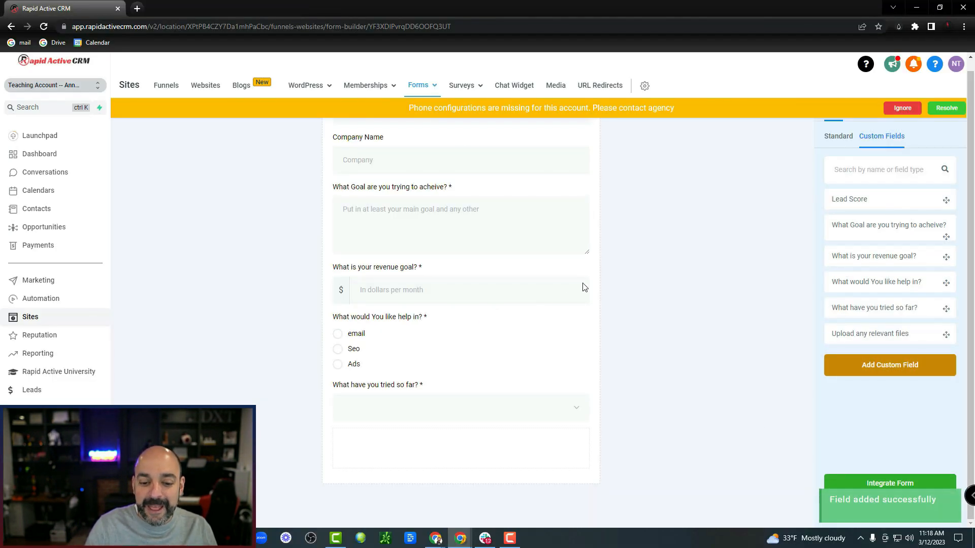
pyautogui.moveTo(863, 333); pyautogui.dragTo(455, 413)
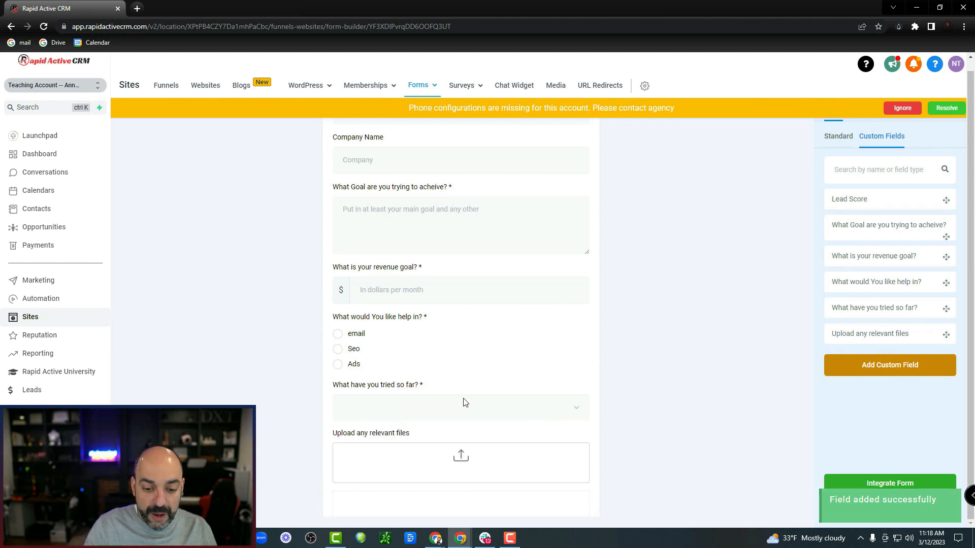
pyautogui.scroll(-1, 447, 401)
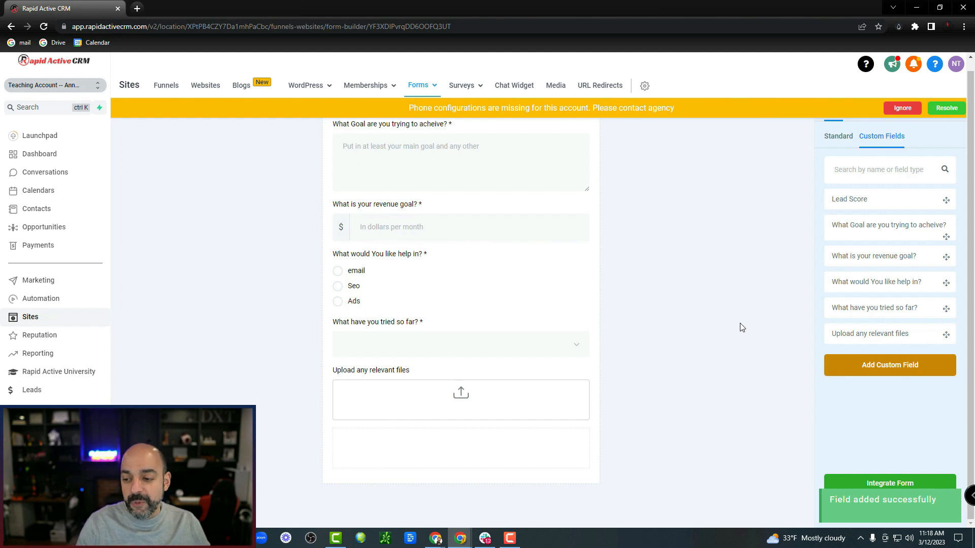
# Step: Create a Signature custom field named "Your committing to showing up, sign below", assign it to a group and save it
pyautogui.click(838, 363)
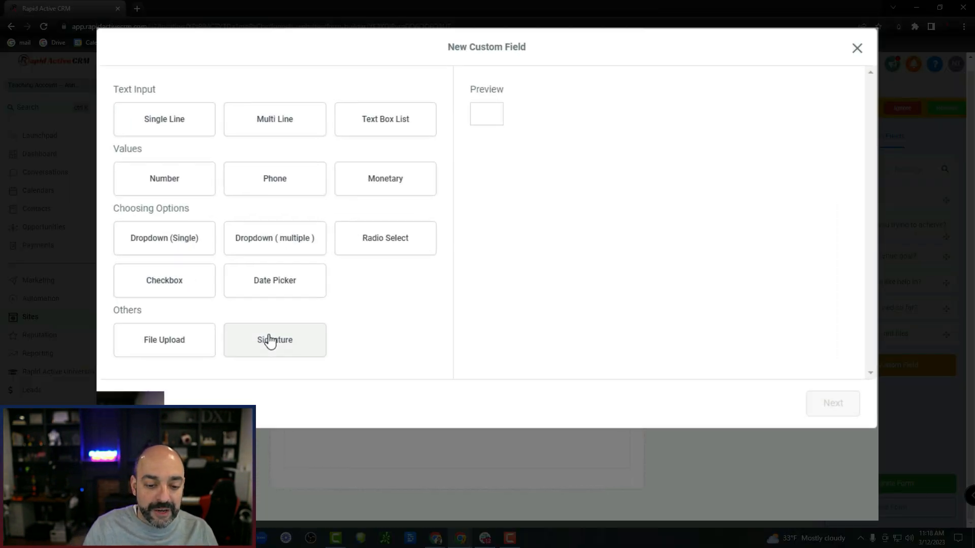
pyautogui.click(269, 341)
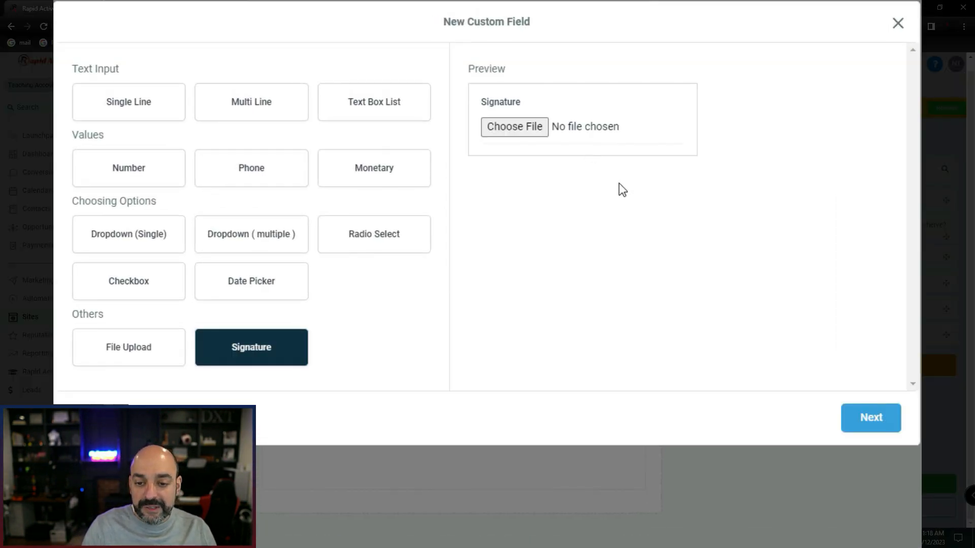
pyautogui.click(871, 420)
pyautogui.click(196, 208)
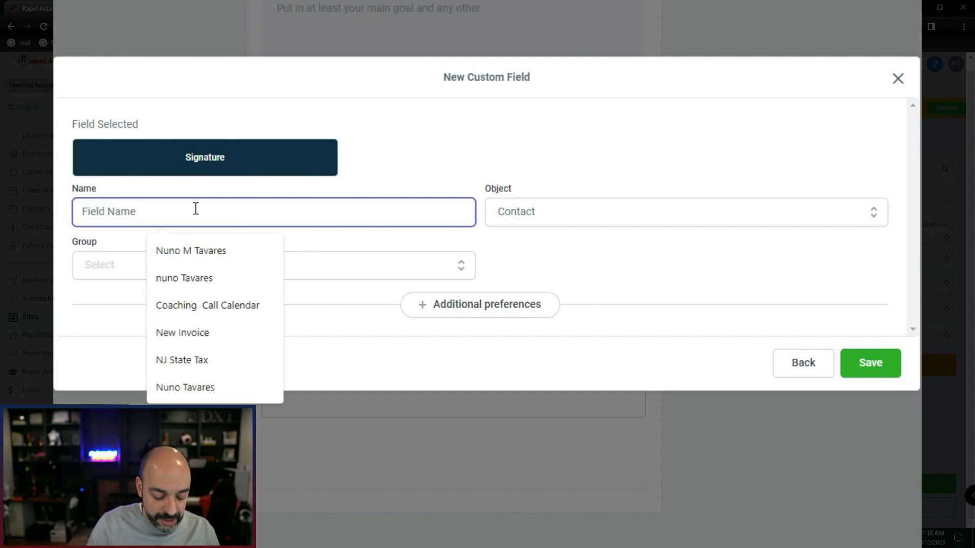
pyautogui.write('Your committing to showing up, sign below')
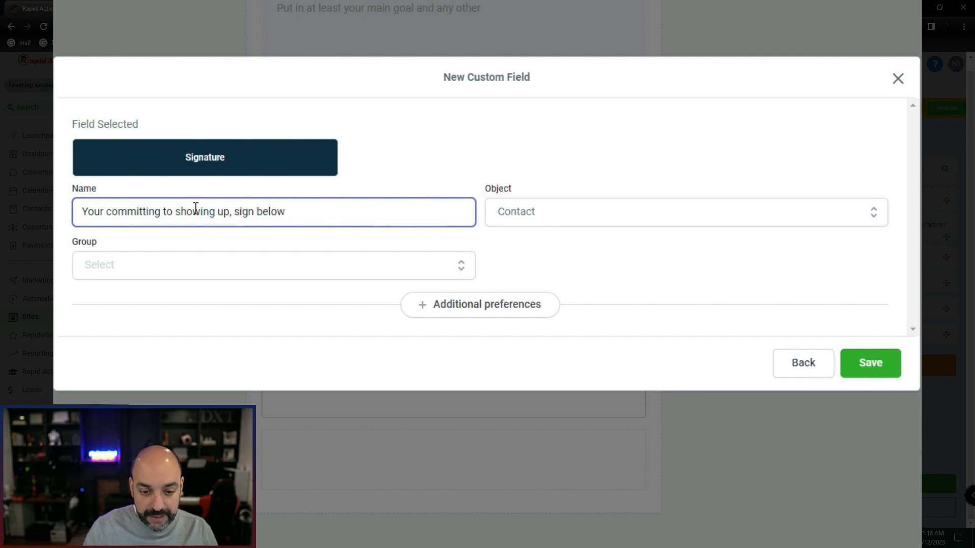
pyautogui.click(168, 265)
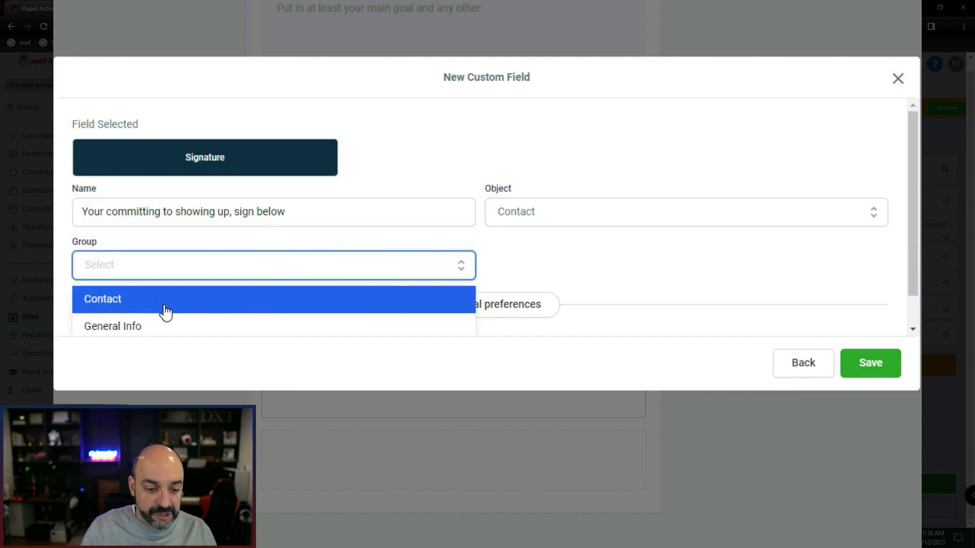
pyautogui.click(172, 318)
pyautogui.click(866, 369)
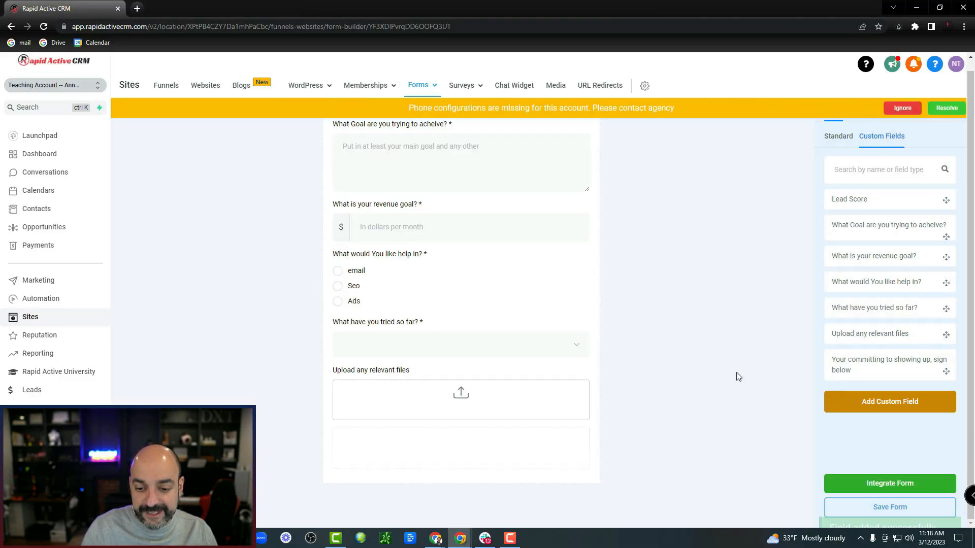
# Step: Add the "Your committing to showing up, sign below" field beneath the file upload and make it required
pyautogui.moveTo(901, 364); pyautogui.dragTo(443, 452)
pyautogui.click(542, 450)
pyautogui.click(854, 164)
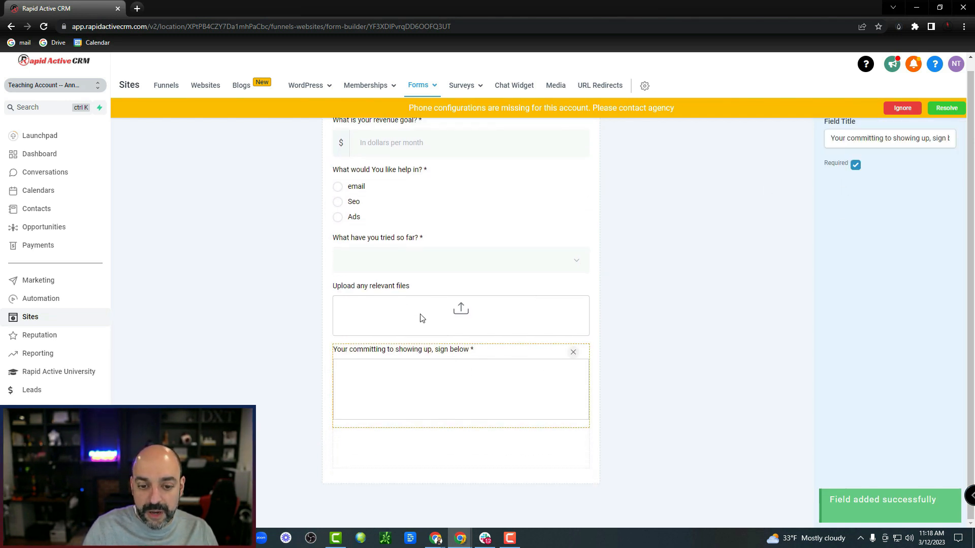
pyautogui.click(424, 288)
pyautogui.click(546, 240)
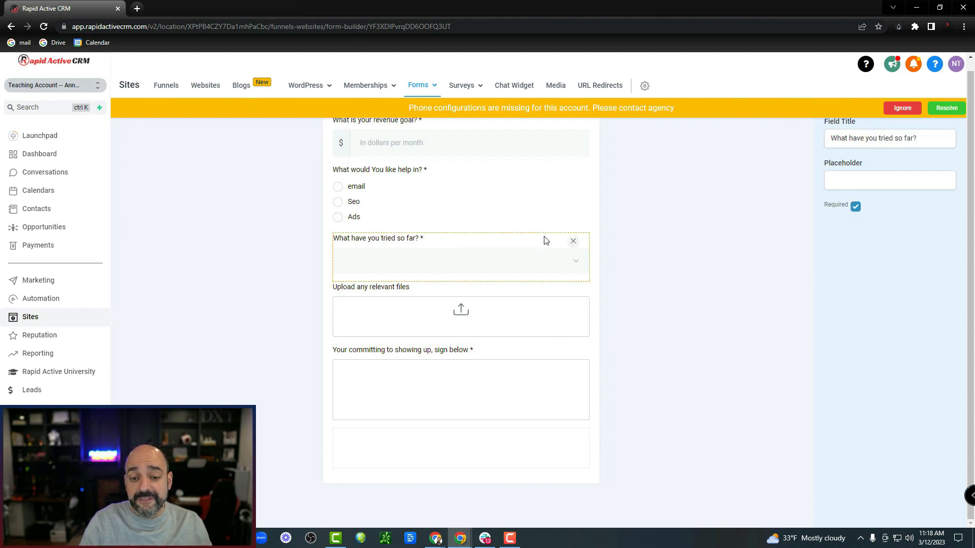
pyautogui.click(760, 362)
pyautogui.scroll(4, 805, 167)
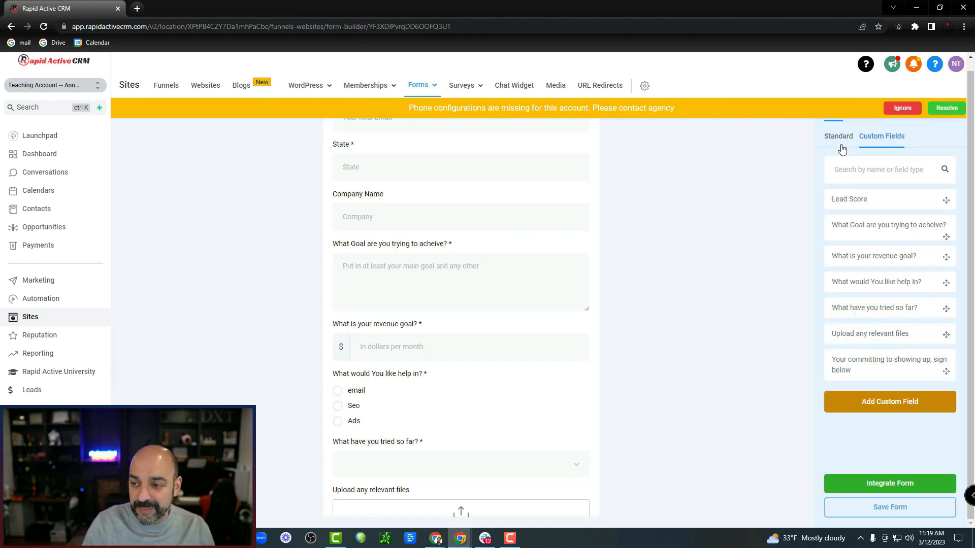
# Step: Dismiss the phone configuration warning and add a standard Button element beneath the signature field
pyautogui.click(902, 107)
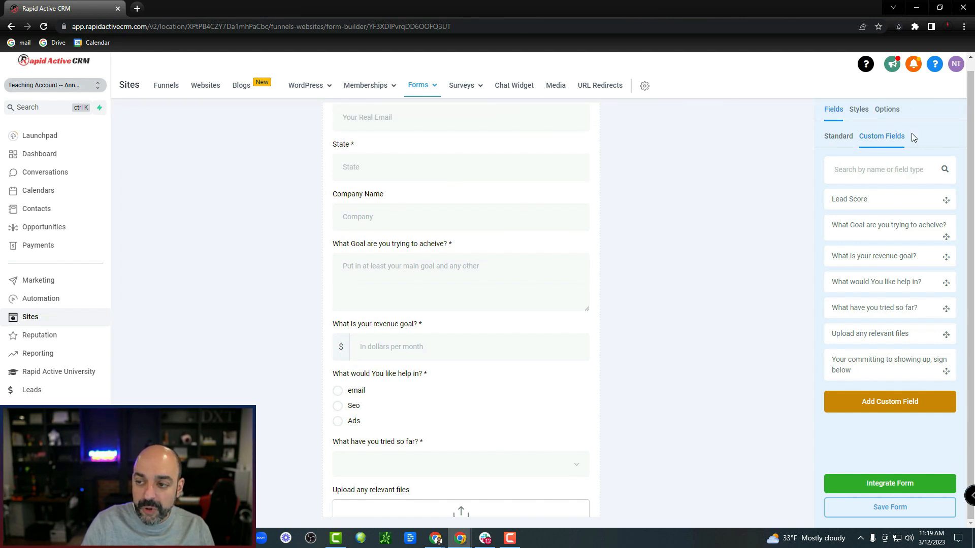
pyautogui.click(833, 137)
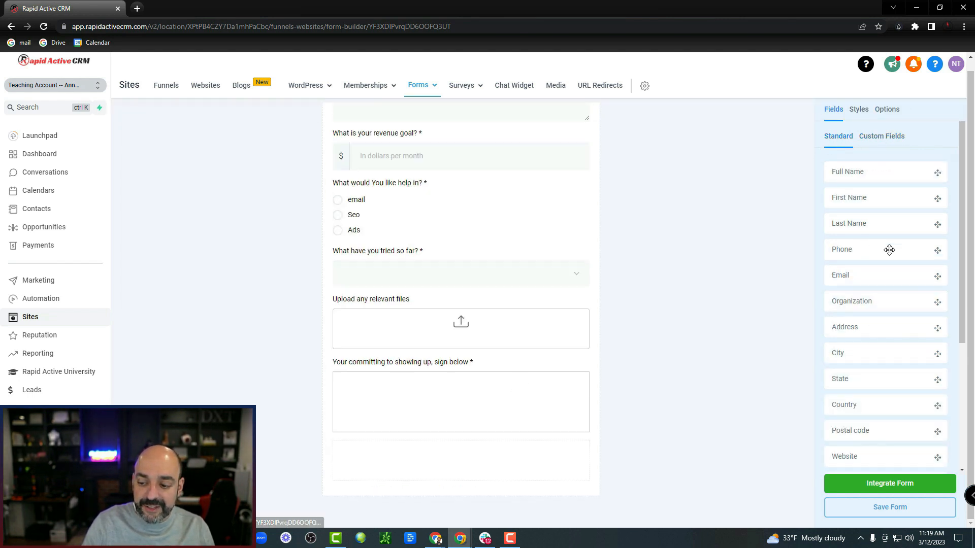
pyautogui.scroll(-4, 875, 244)
pyautogui.moveTo(881, 442); pyautogui.dragTo(355, 453)
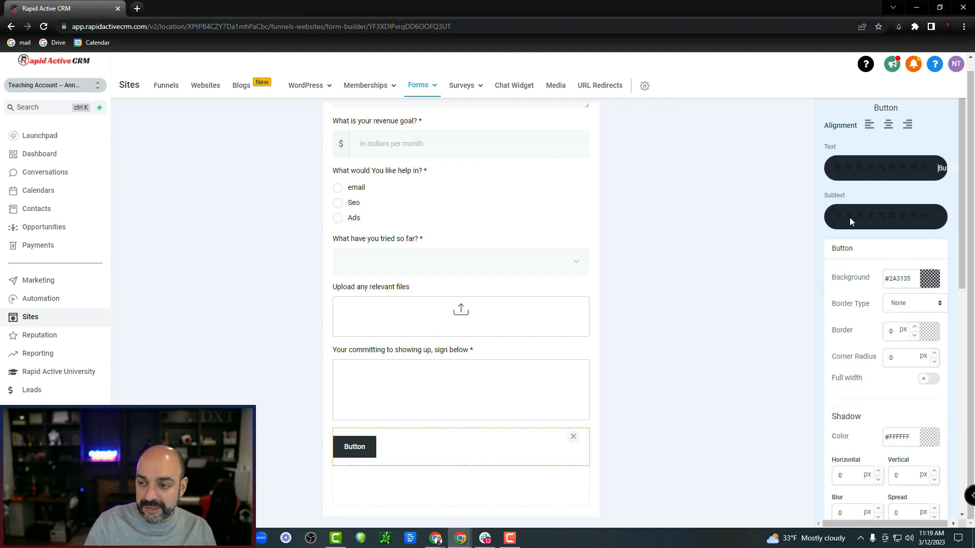
# Step: Reload the form builder page and add a standard Button element below the "What have you tried so far?" field
pyautogui.click(44, 26)
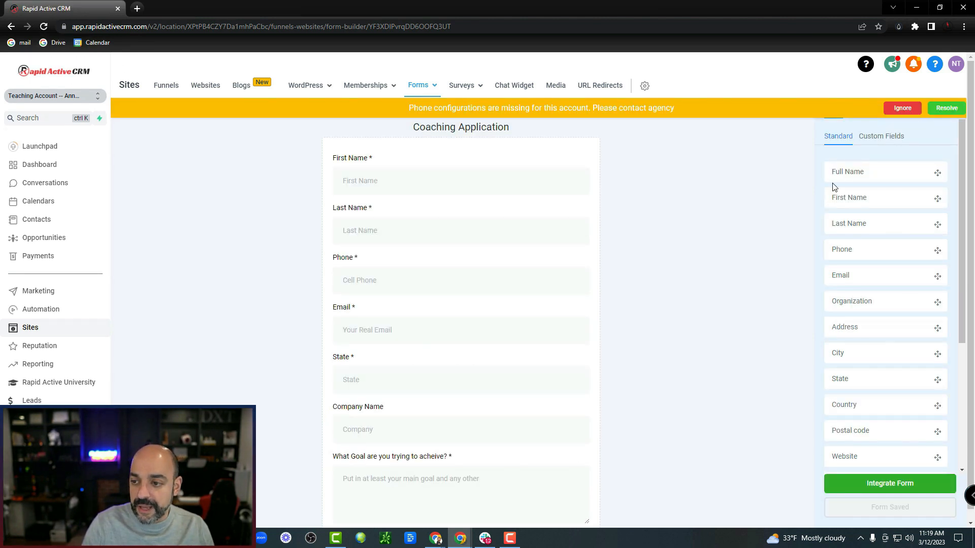
pyautogui.click(902, 108)
pyautogui.scroll(-4, 860, 231)
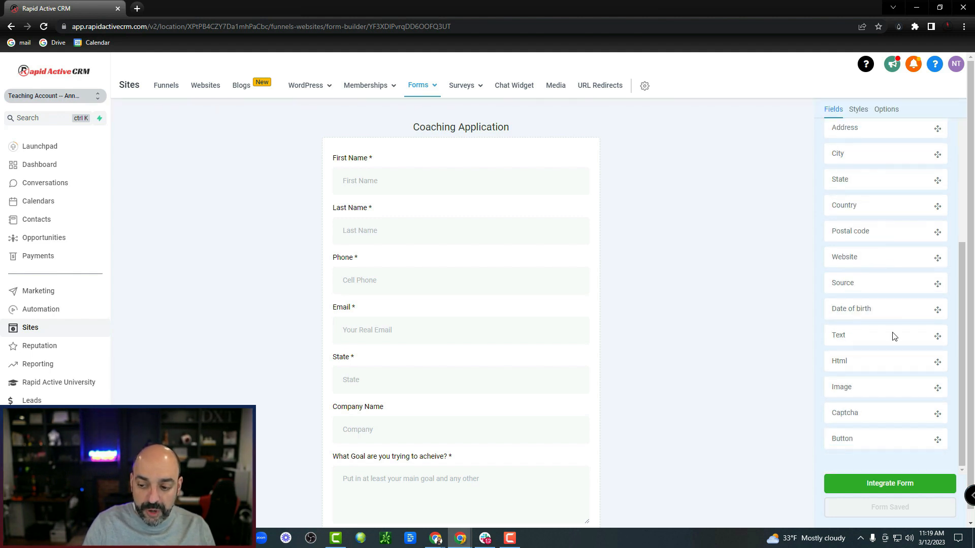
pyautogui.moveTo(891, 443); pyautogui.dragTo(376, 457)
pyautogui.scroll(-5, 498, 380)
pyautogui.click(375, 457)
# Step: Set the new button's text to "Submit your Application"
pyautogui.click(869, 187)
pyautogui.press('BackSpace')
pyautogui.press('BackSpace')
pyautogui.press('BackSpace')
pyautogui.press('BackSpace')
pyautogui.press('BackSpace')
pyautogui.press('BackSpace')
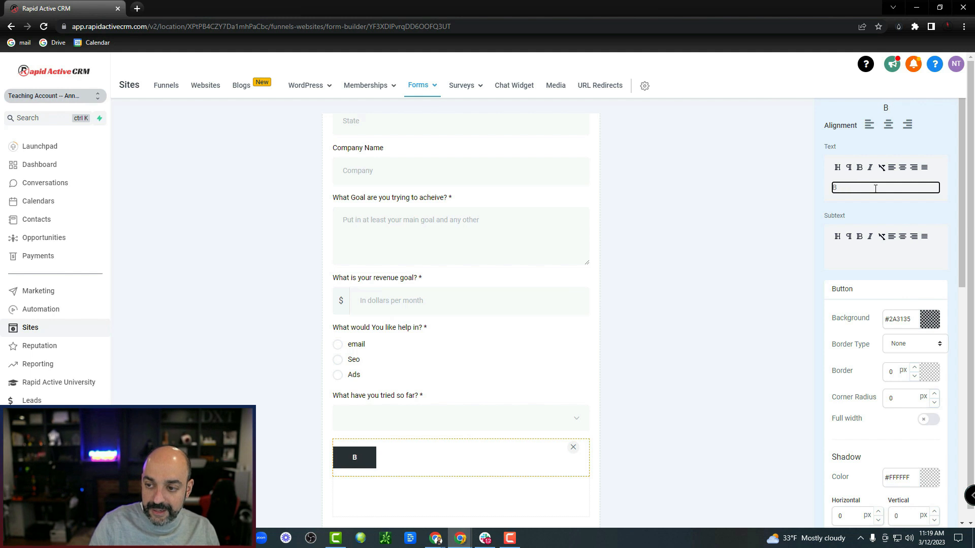
pyautogui.write('Submit')
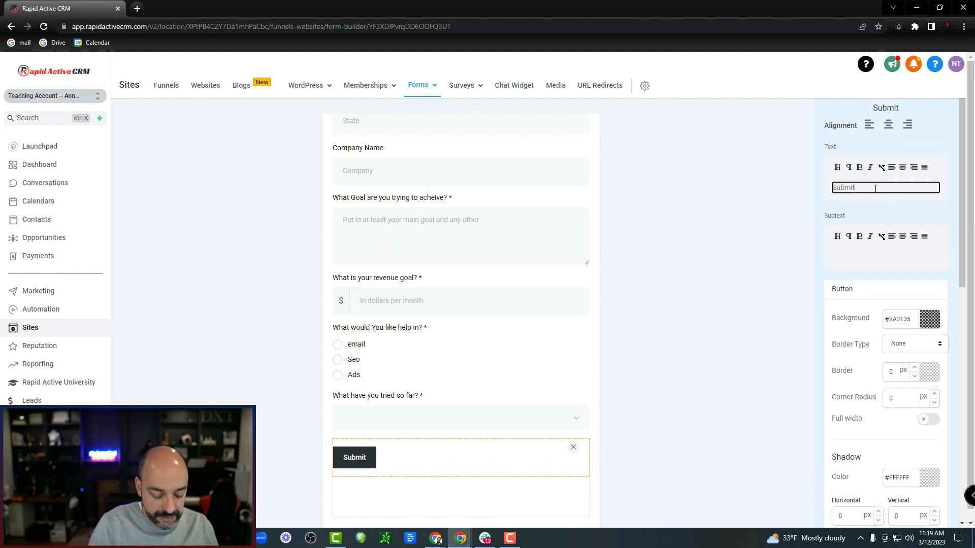
pyautogui.write(' your application')
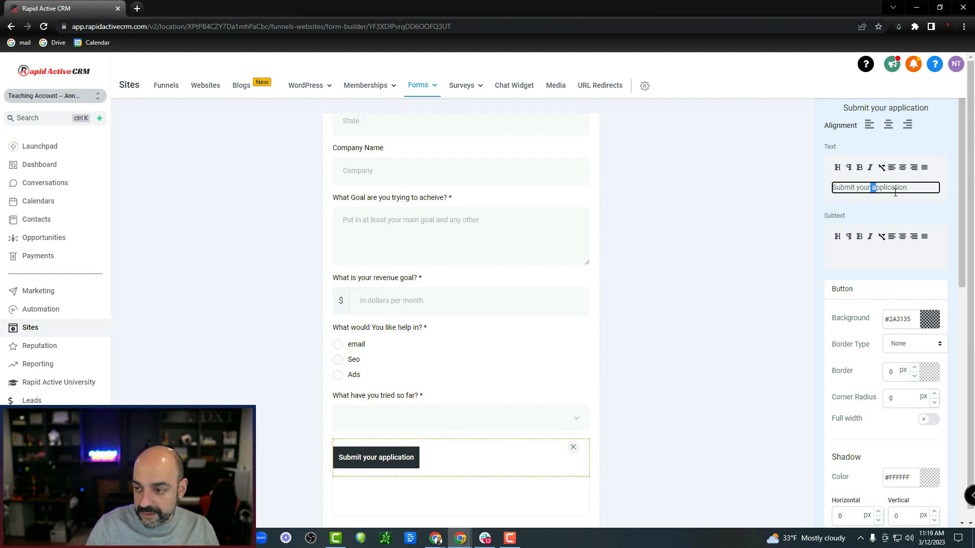
pyautogui.write('A')
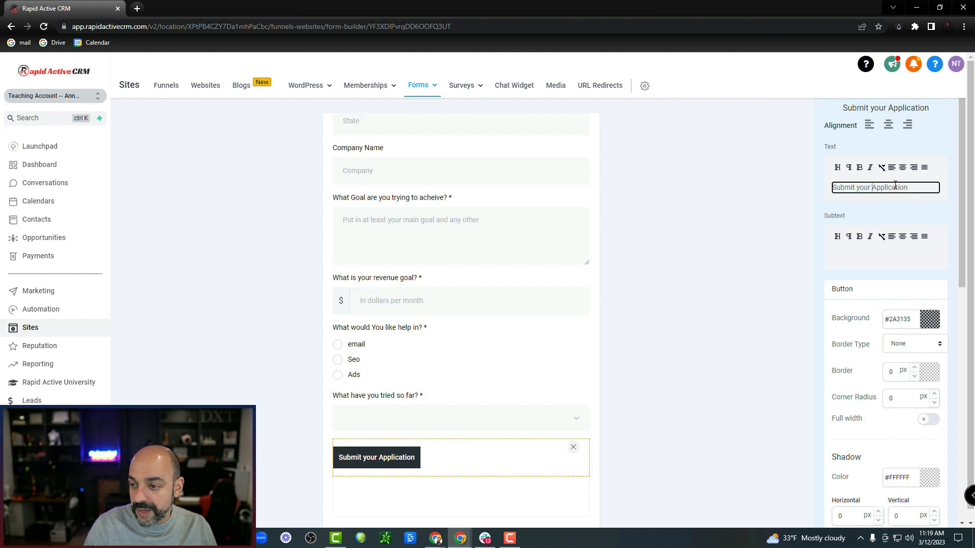
# Step: Make the "Submit your Application" button full width and give it a red background
pyautogui.click(799, 185)
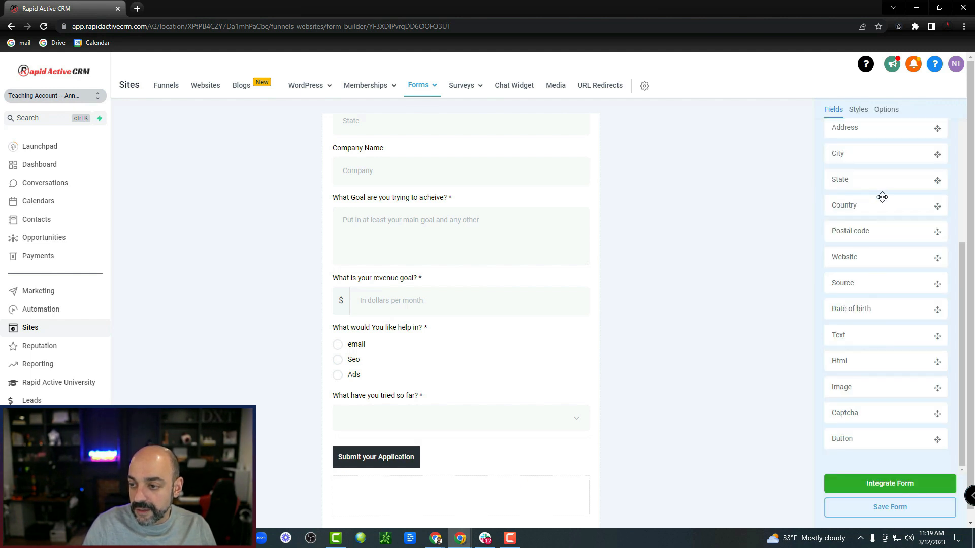
pyautogui.click(388, 464)
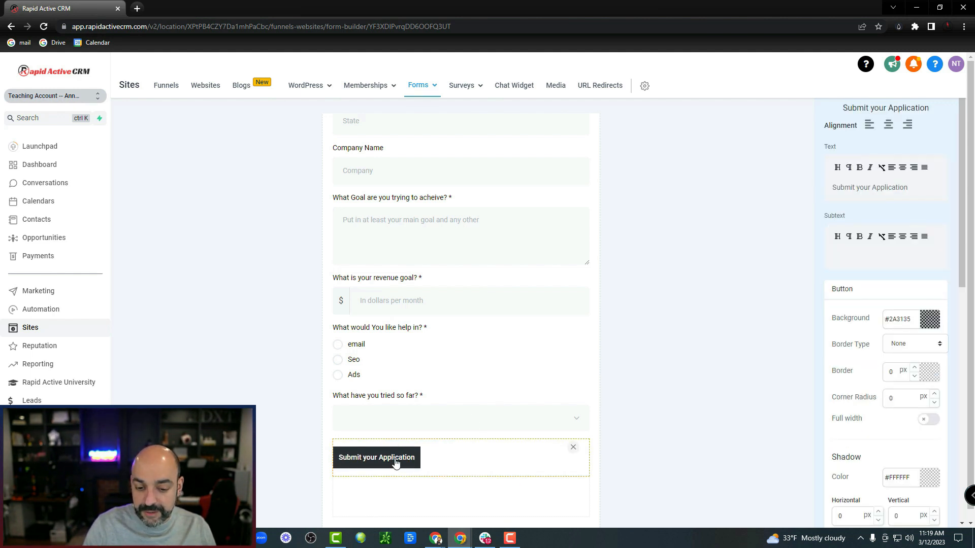
pyautogui.click(922, 421)
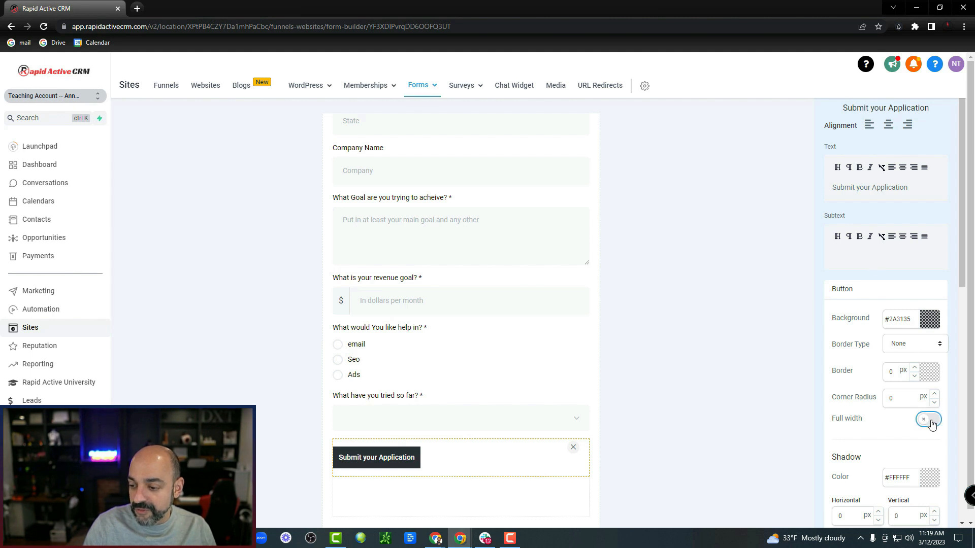
pyautogui.click(936, 323)
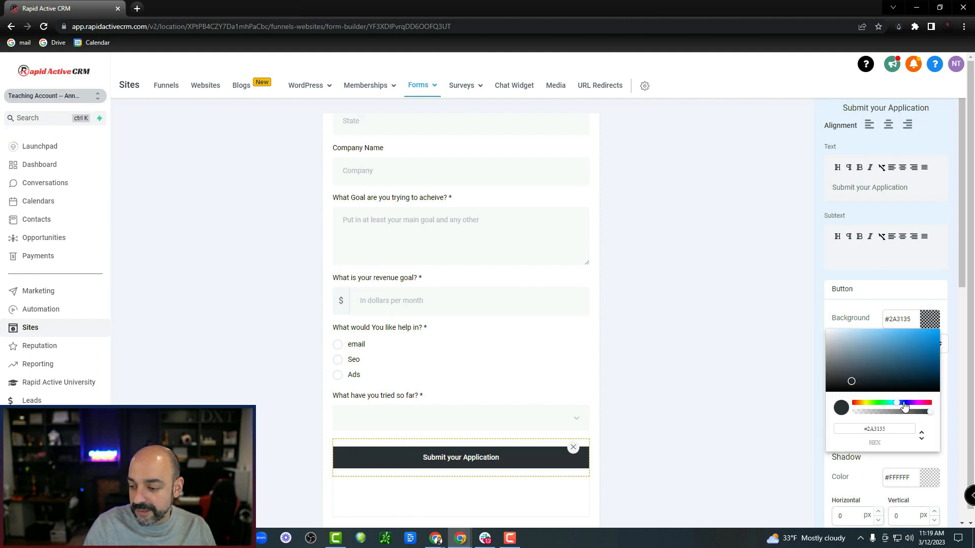
pyautogui.click(929, 402)
pyautogui.click(924, 343)
pyautogui.click(736, 296)
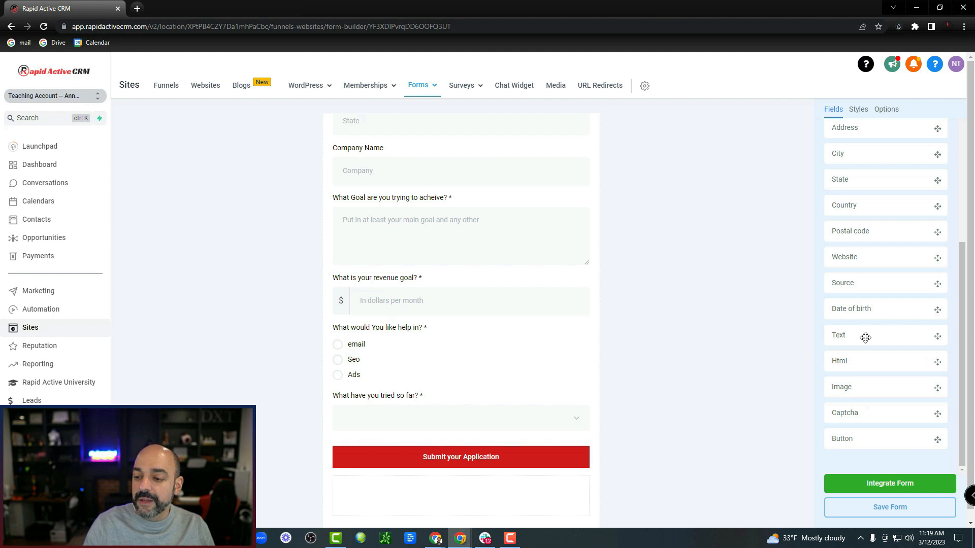
# Step: Set the submit button's subtext size to 37 px and save the form
pyautogui.click(510, 460)
pyautogui.scroll(-5, 925, 280)
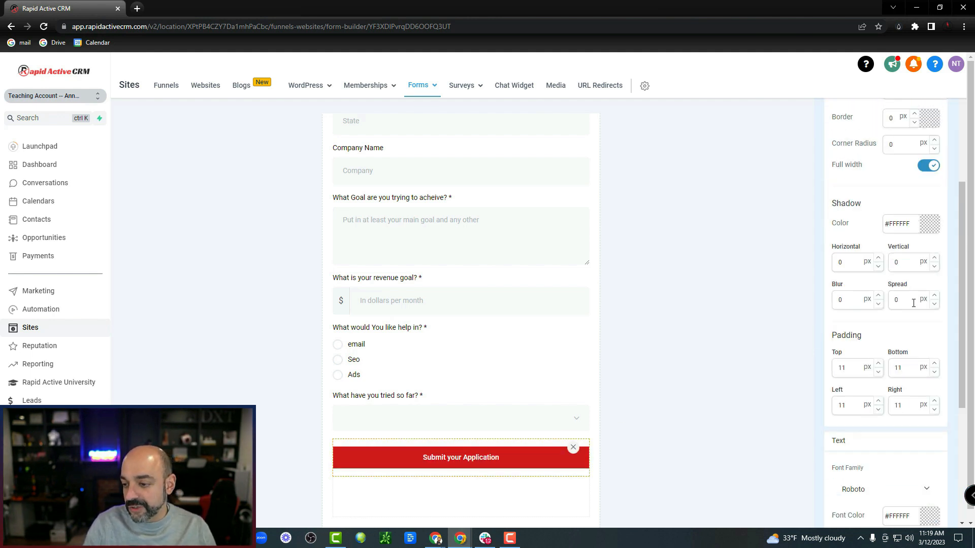
pyautogui.scroll(-5, 929, 391)
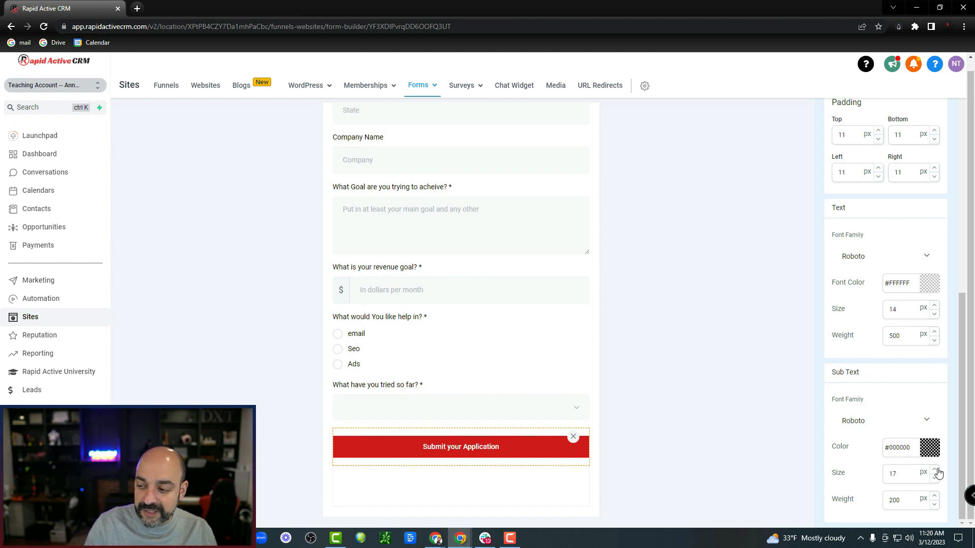
pyautogui.scroll(-1, 472, 426)
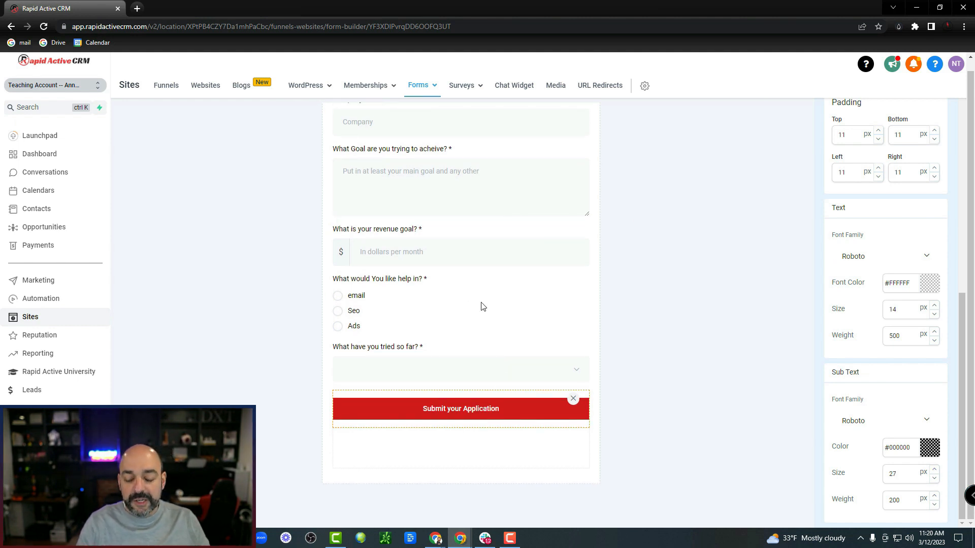
pyautogui.scroll(4, 509, 331)
pyautogui.scroll(2, 511, 331)
pyautogui.scroll(-6, 513, 315)
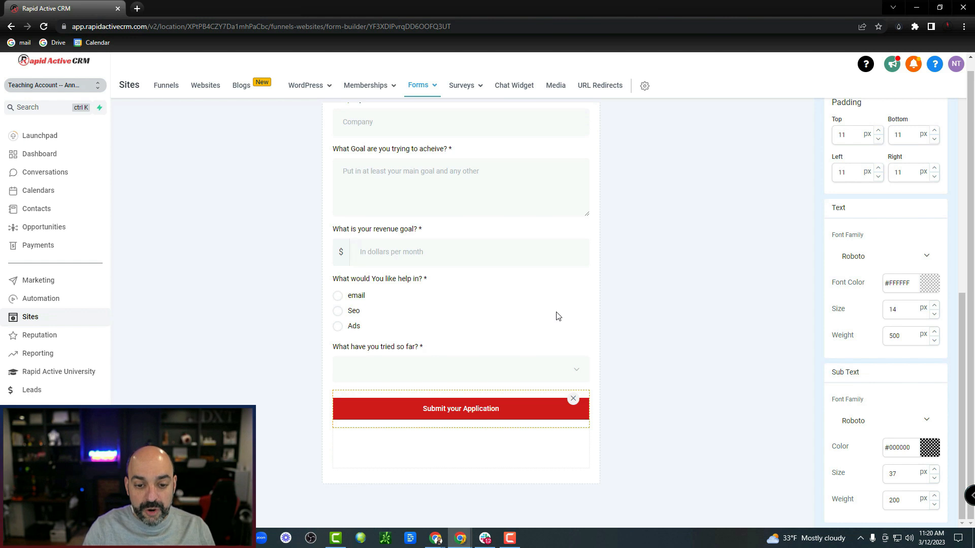
pyautogui.click(713, 419)
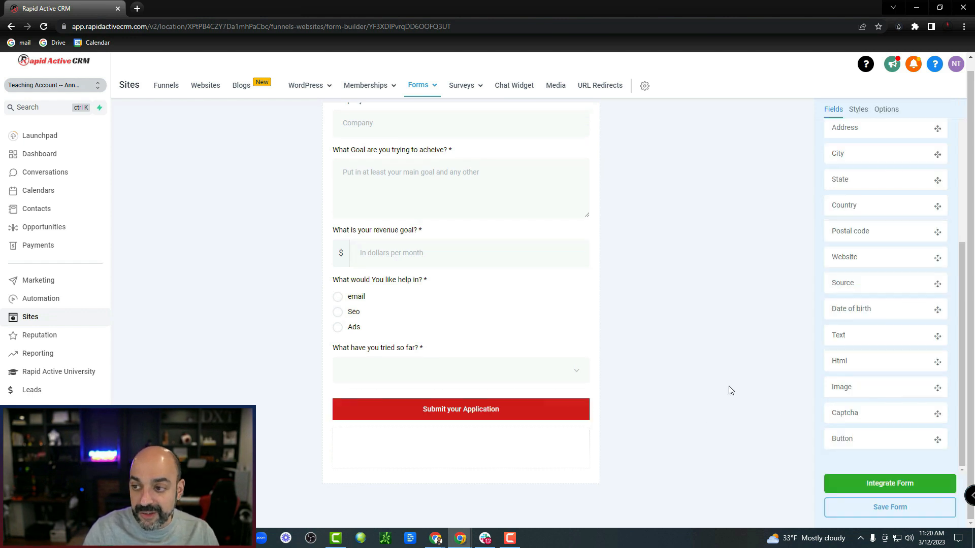
pyautogui.click(890, 507)
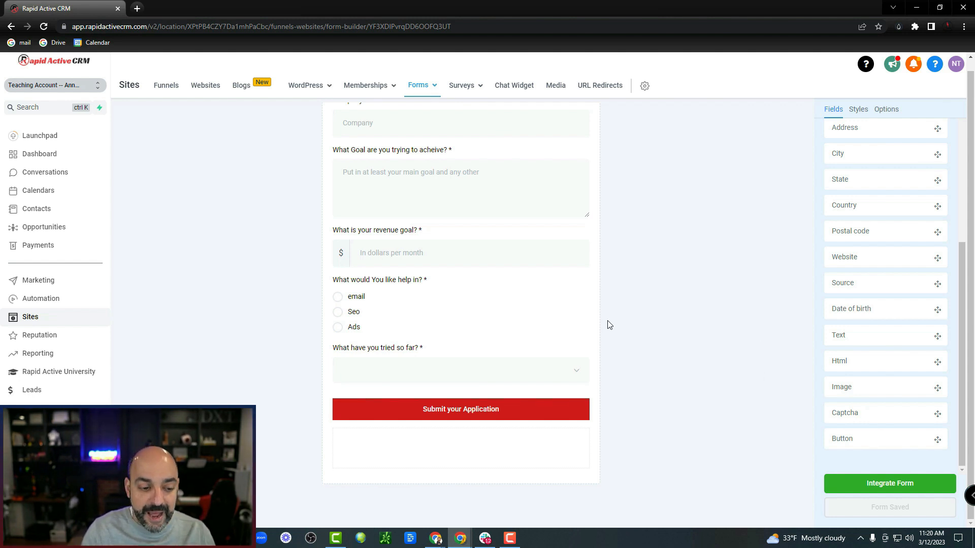
# Step: In the form's options, set the Facebook Pixel event for On Page View to SubmitApplication
pyautogui.click(883, 110)
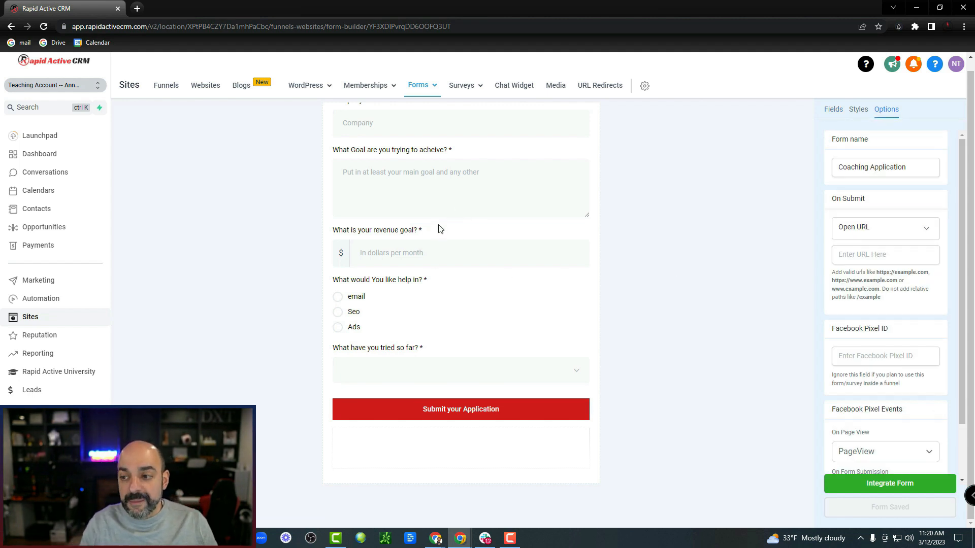
pyautogui.click(858, 234)
pyautogui.click(843, 258)
pyautogui.click(854, 256)
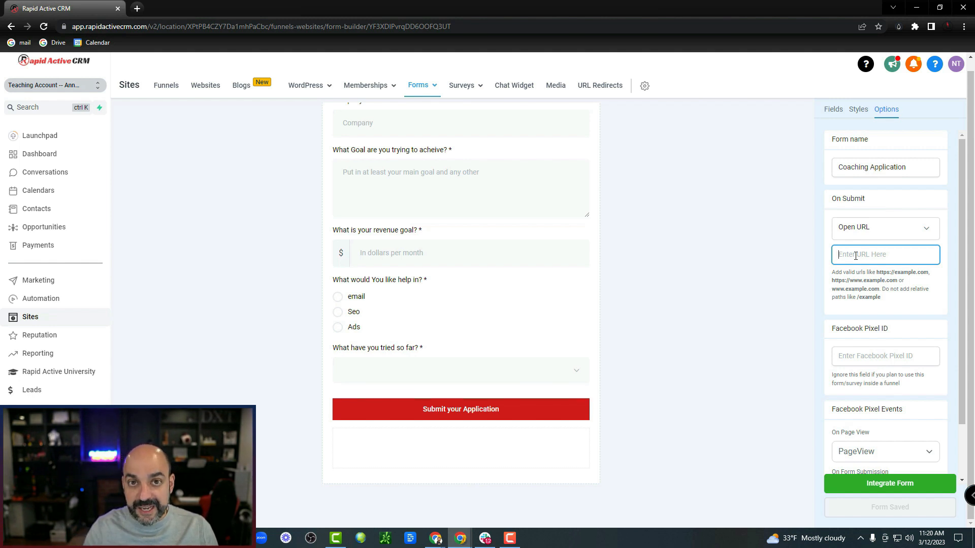
pyautogui.scroll(-1, 876, 280)
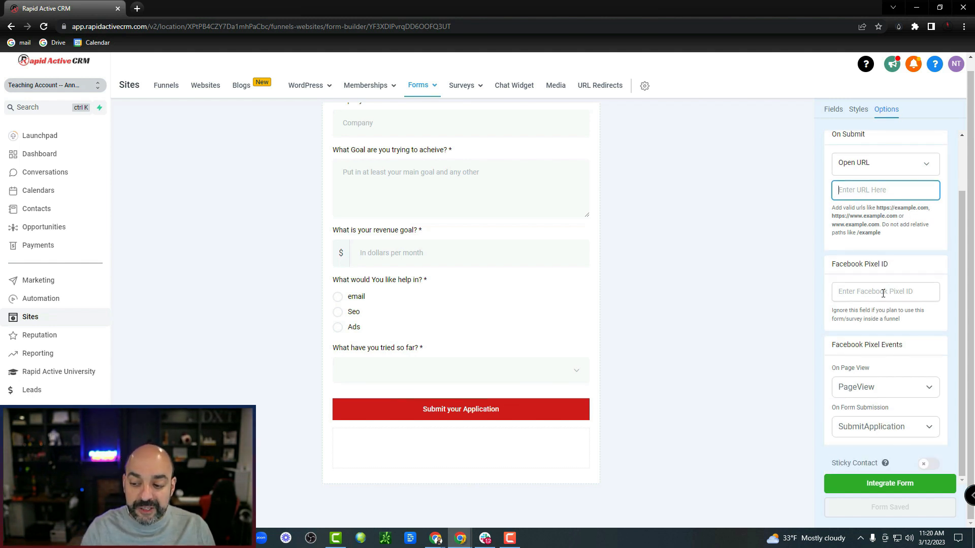
pyautogui.click(884, 388)
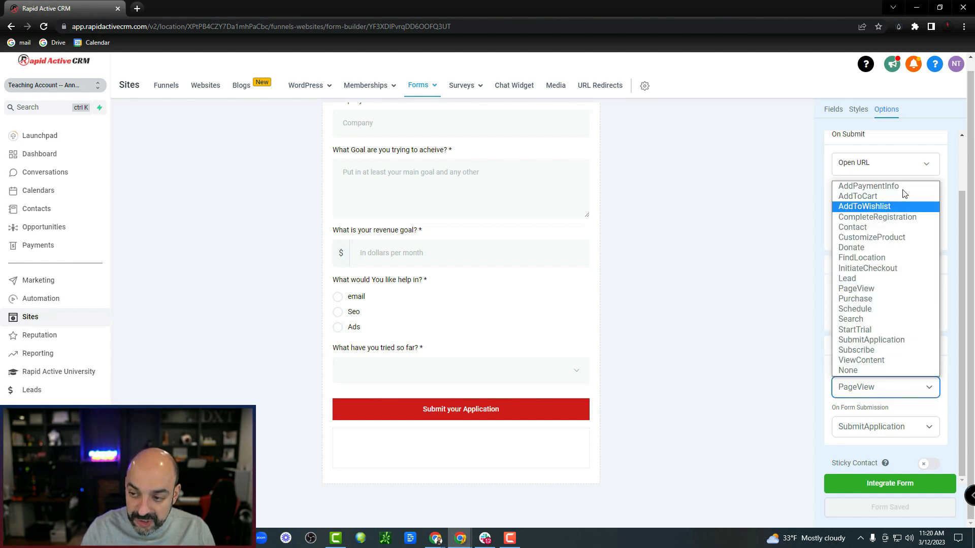
pyautogui.click(827, 324)
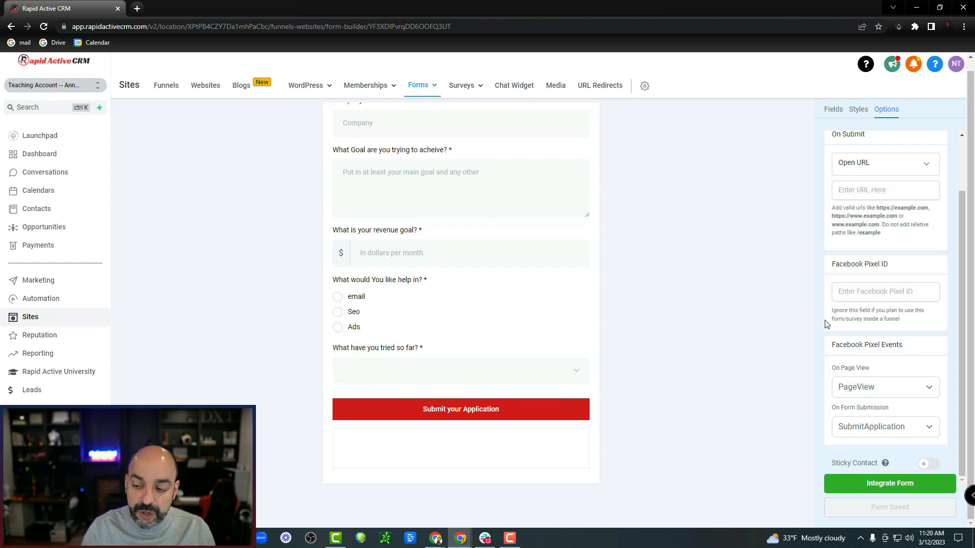
pyautogui.click(894, 388)
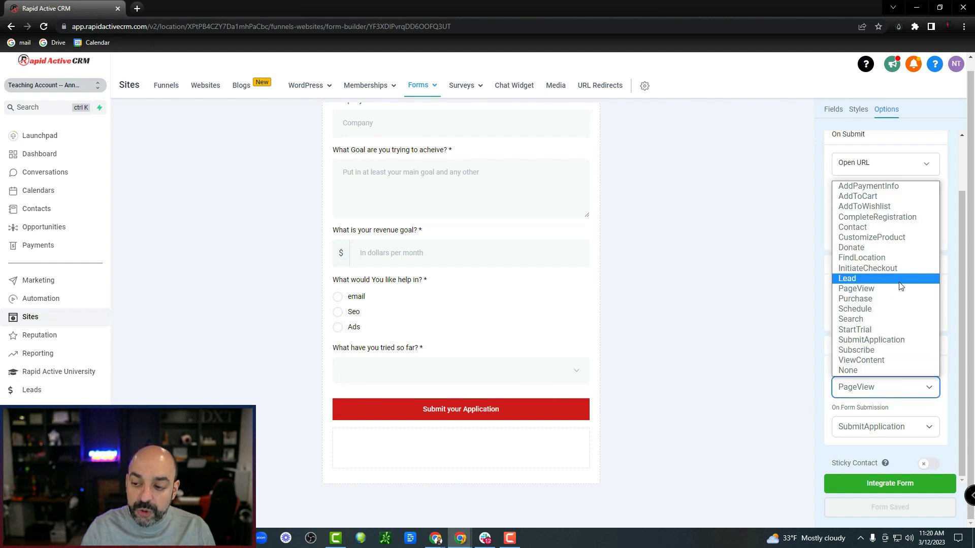
pyautogui.click(911, 343)
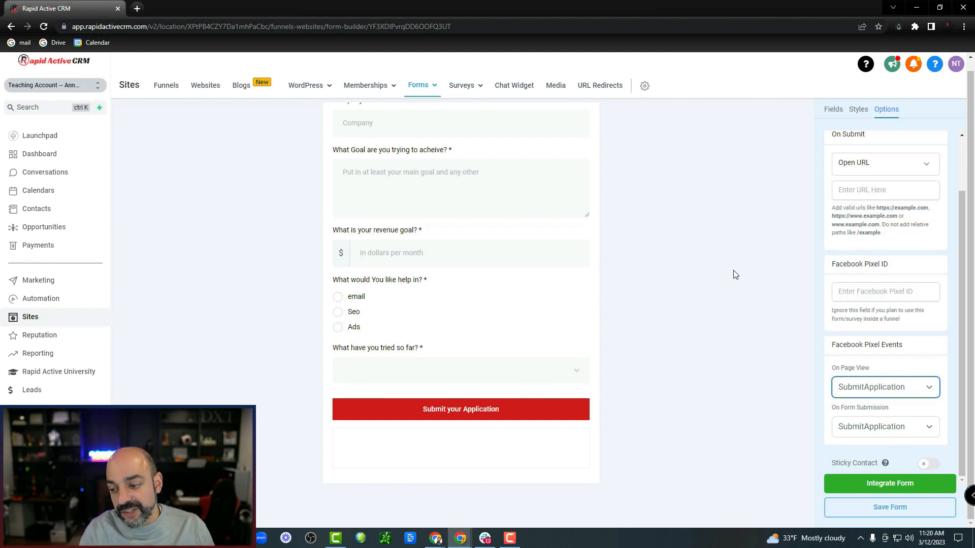
pyautogui.click(886, 463)
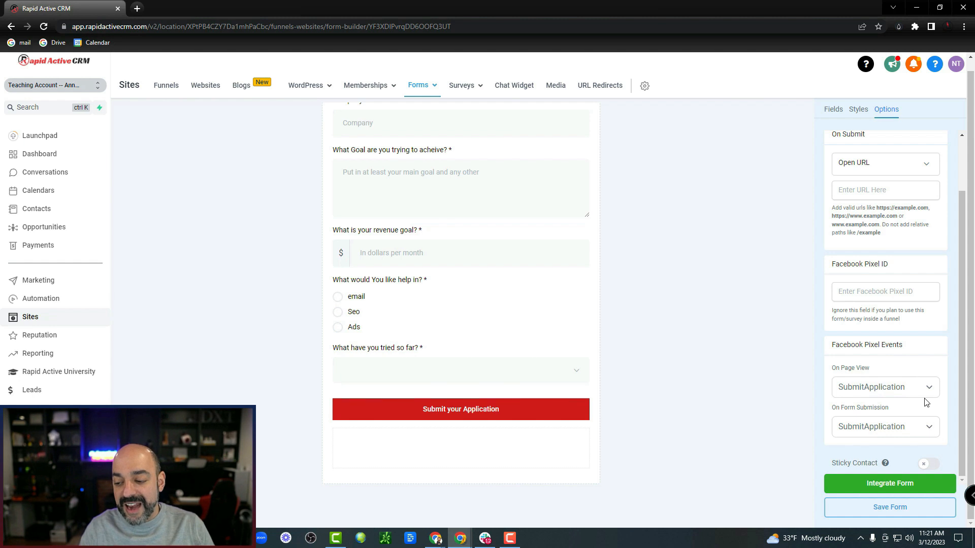
# Step: Switch the form's On Submit action to Message and review its formatting settings
pyautogui.scroll(1, 900, 357)
pyautogui.scroll(1, 900, 357)
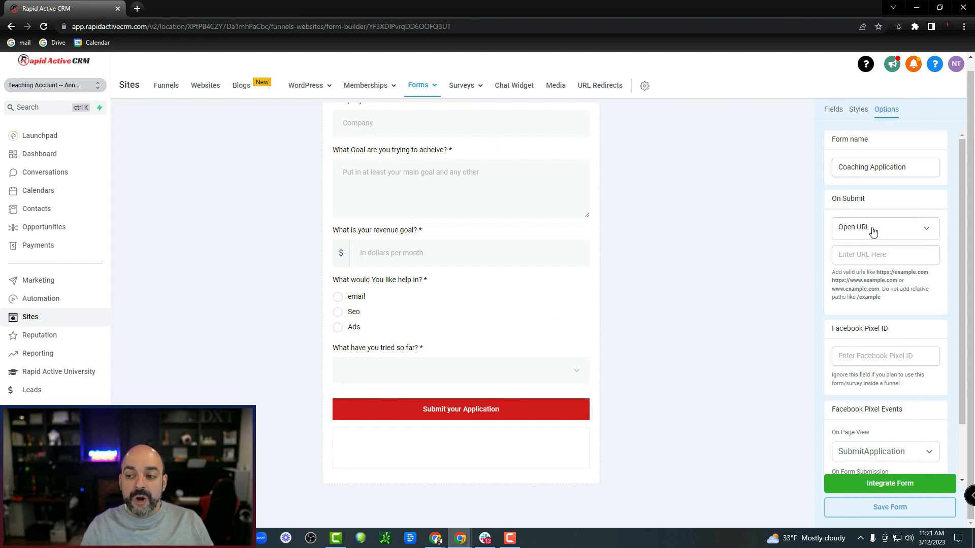
pyautogui.click(891, 233)
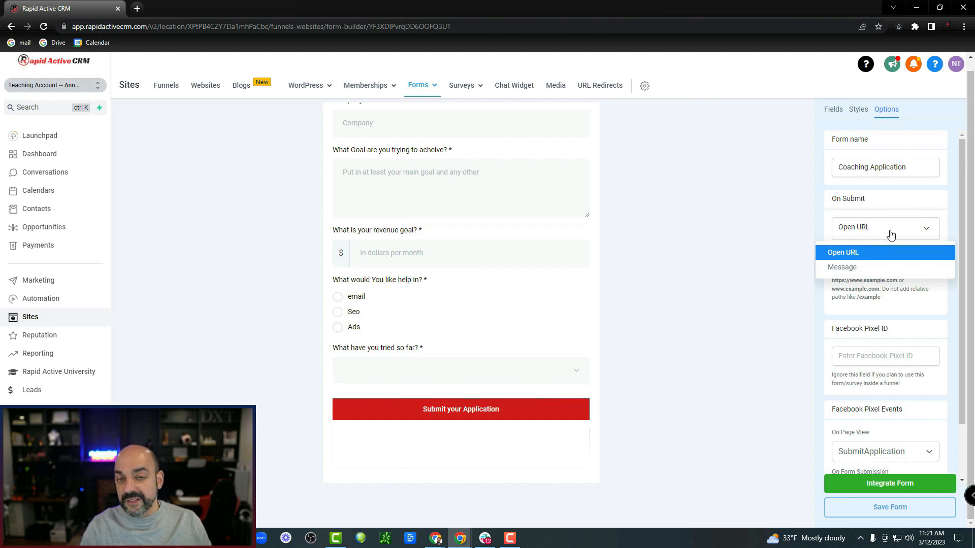
pyautogui.click(873, 267)
pyautogui.scroll(-2, 904, 386)
pyautogui.scroll(2, 896, 373)
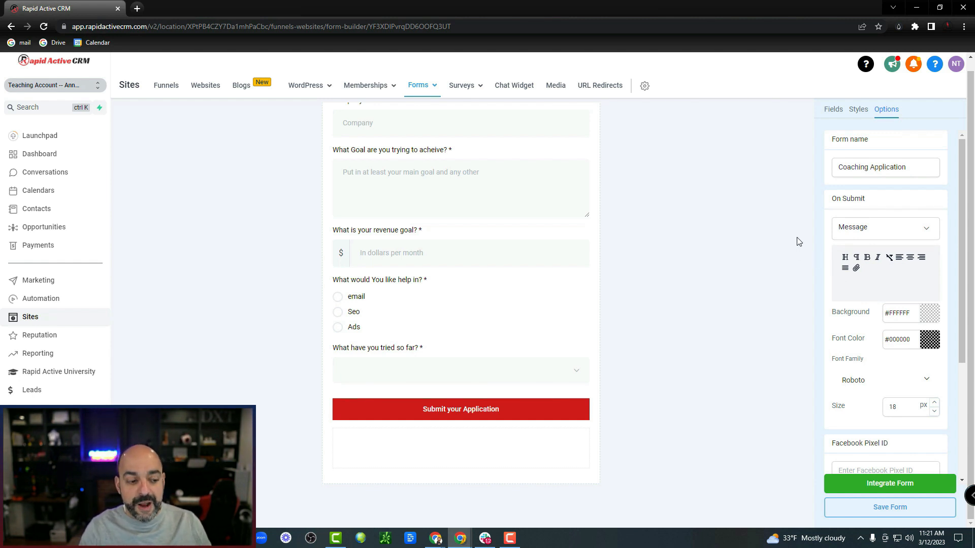
pyautogui.click(895, 228)
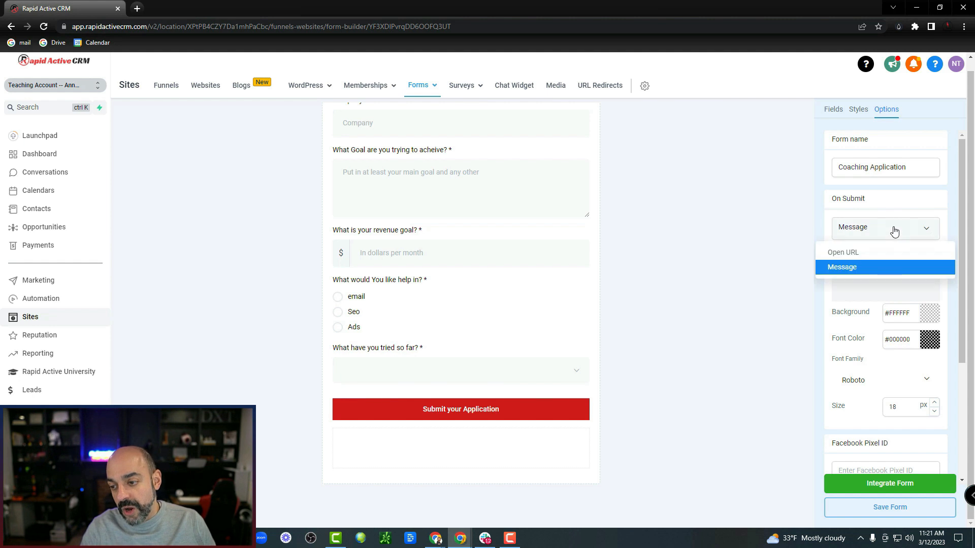
pyautogui.click(824, 252)
pyautogui.click(855, 260)
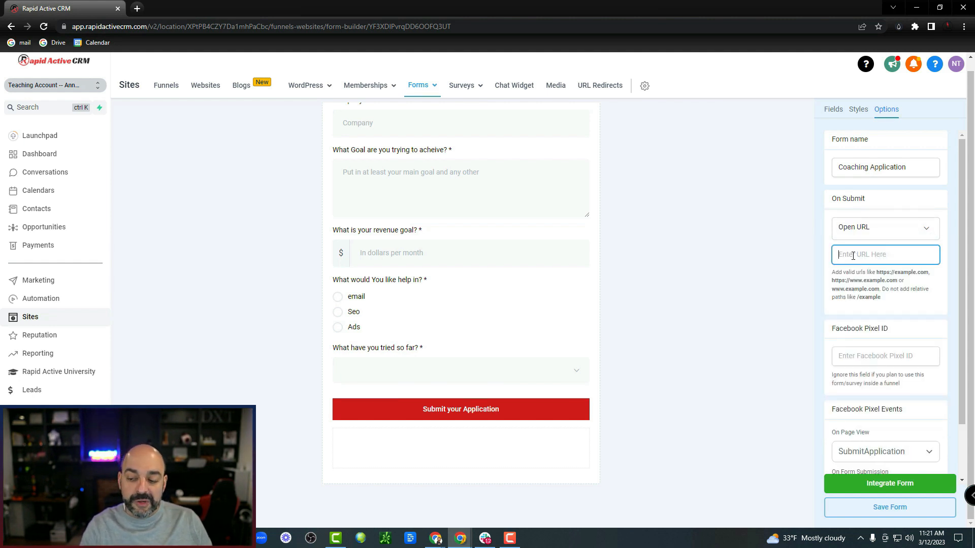
pyautogui.write('https://google.com')
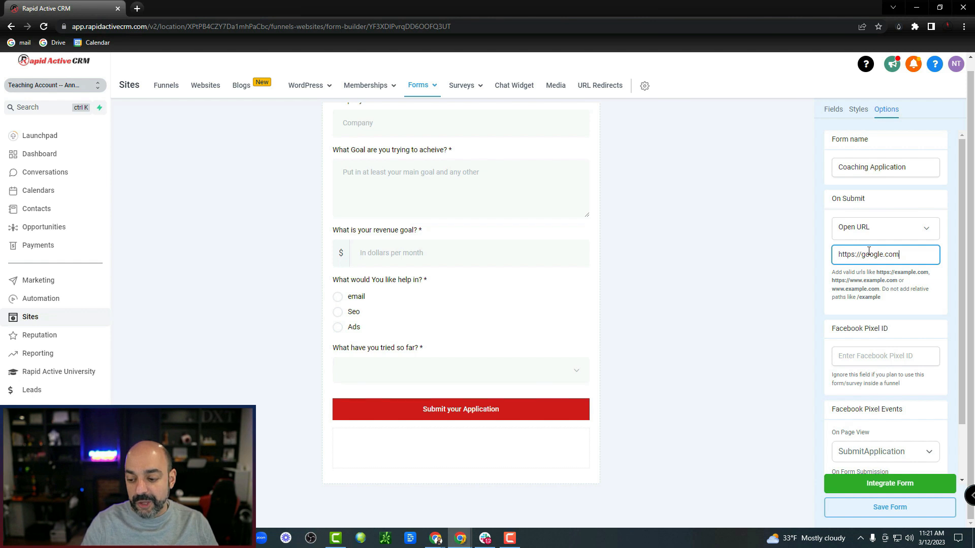
pyautogui.click(885, 511)
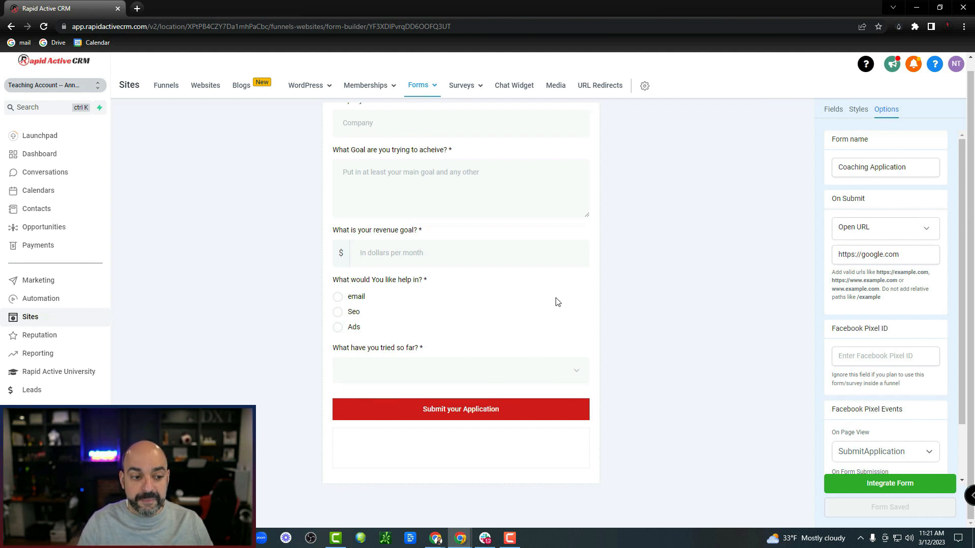
# Step: Create a folder named "01. lead magnets" in the automation workflows list
pyautogui.click(76, 299)
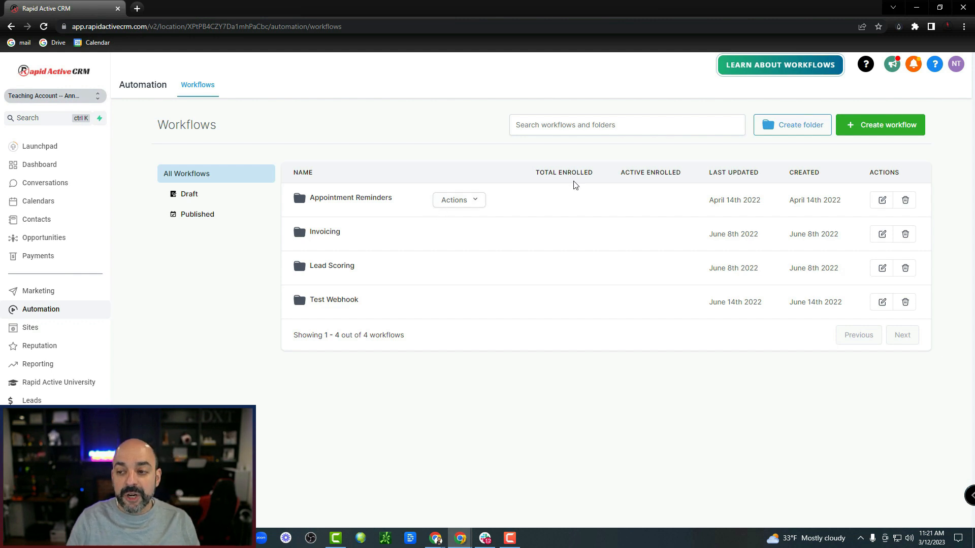
pyautogui.click(784, 137)
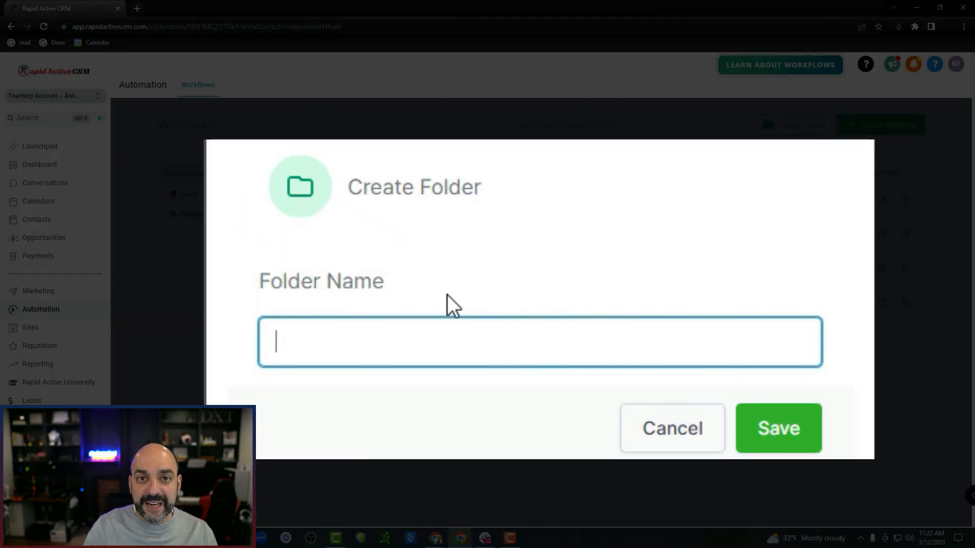
pyautogui.write('lead magnets')
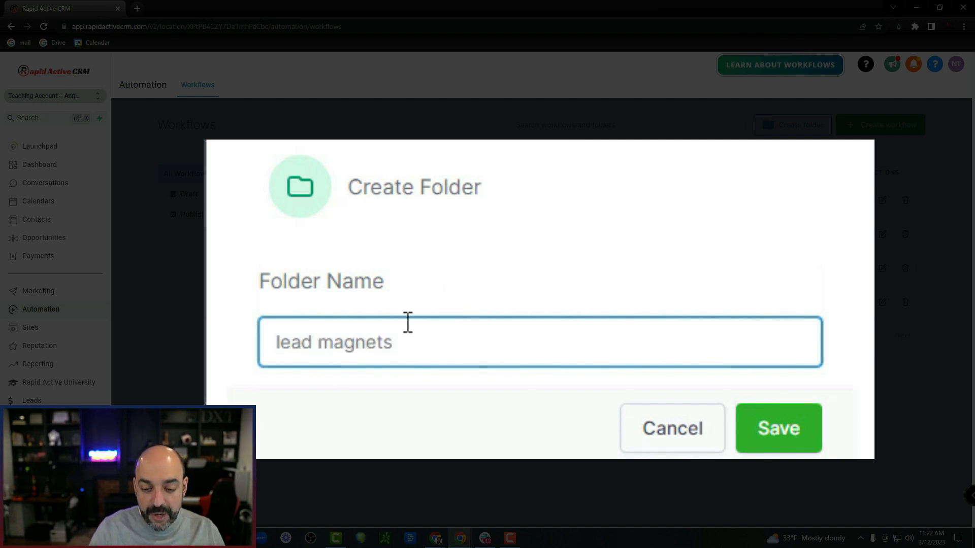
pyautogui.click(276, 347)
pyautogui.write('01.')
pyautogui.click(458, 327)
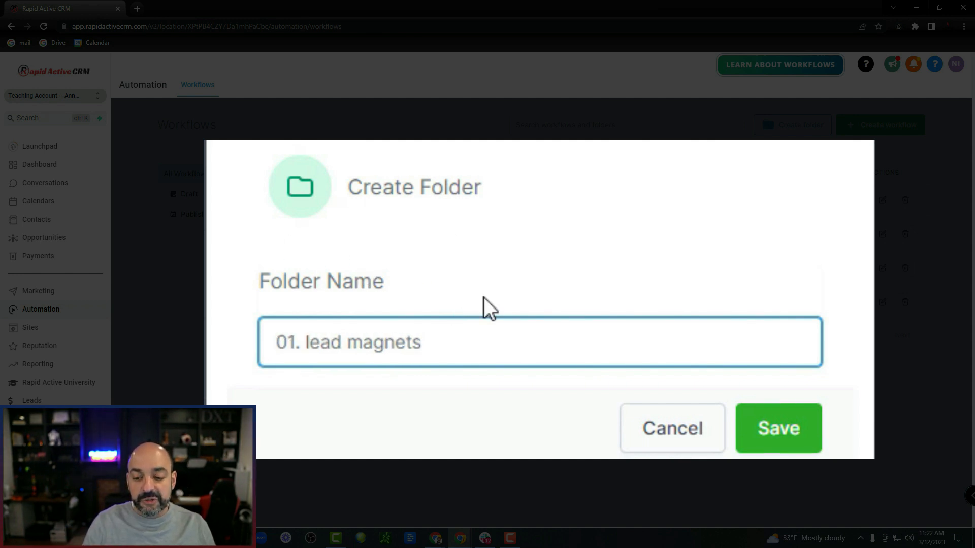
pyautogui.click(778, 428)
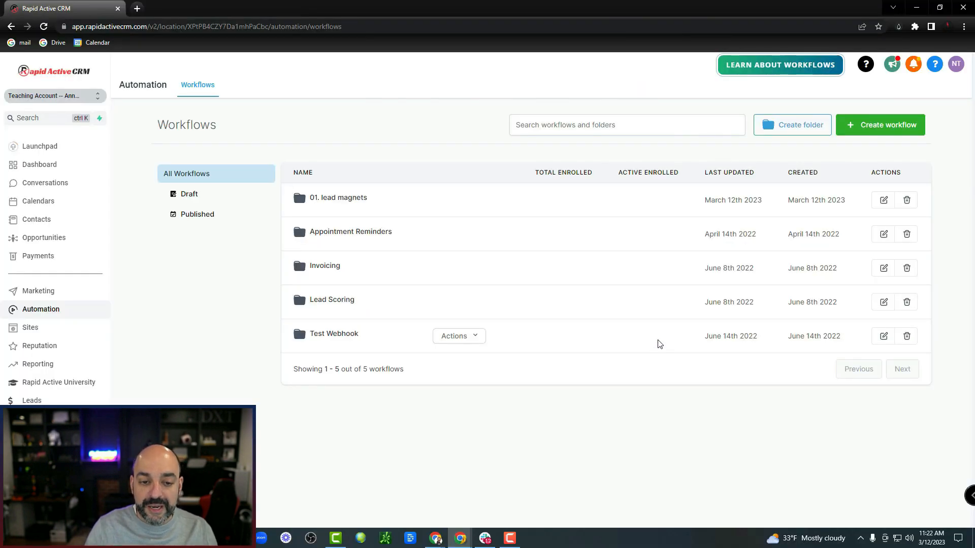
# Step: Create a new workflow from scratch inside the "01. lead magnets" folder and return to the folder's workflow list
pyautogui.click(338, 203)
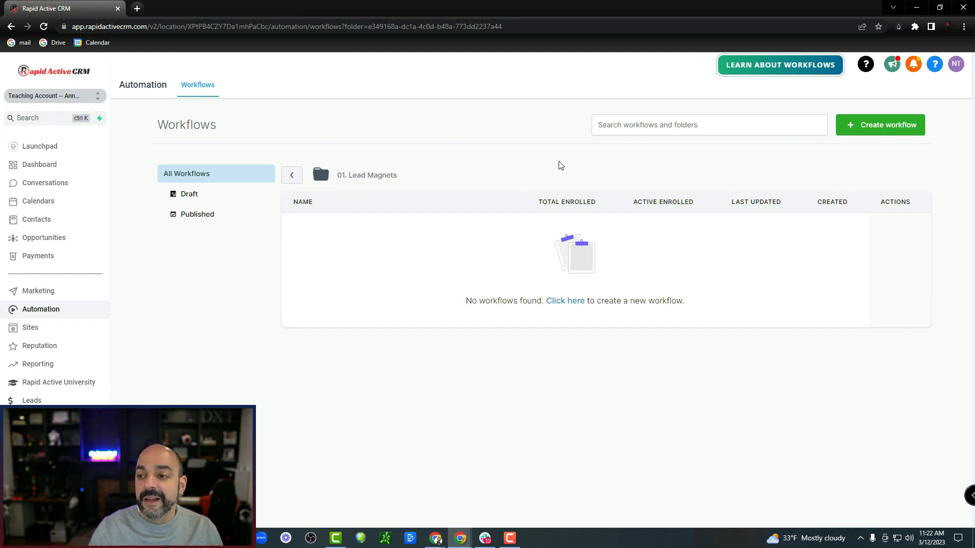
pyautogui.click(907, 130)
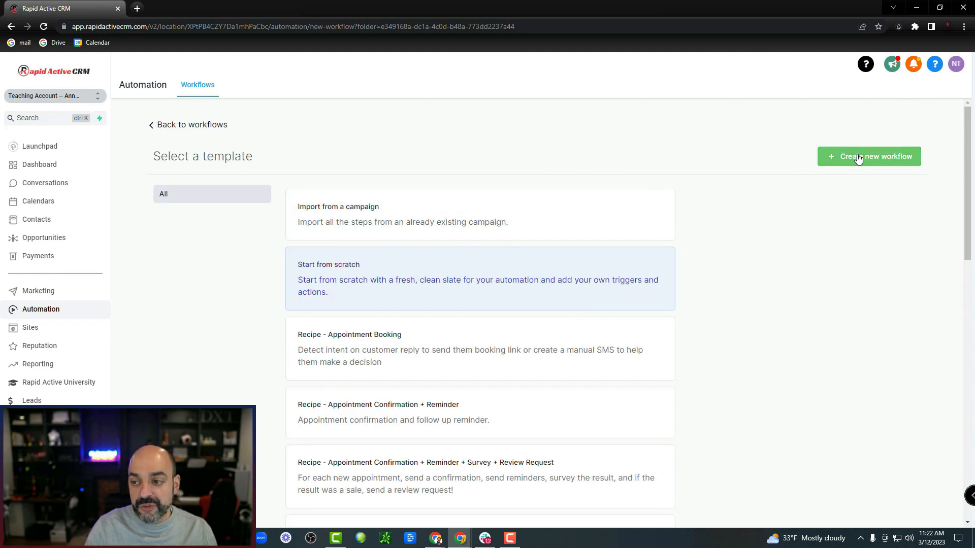
pyautogui.click(859, 161)
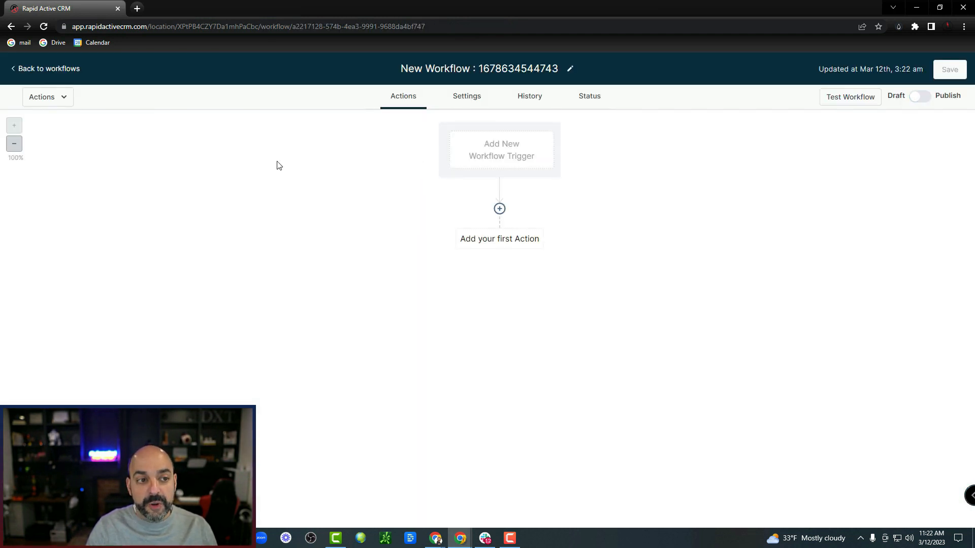
pyautogui.click(65, 71)
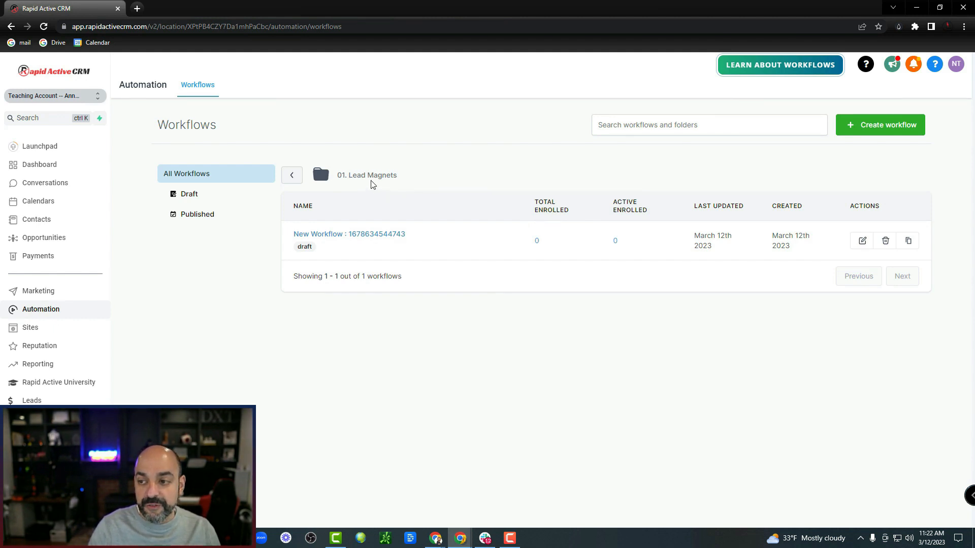
# Step: Return to the folder list, reopen the "01. lead magnets" folder and open its draft workflow
pyautogui.click(294, 176)
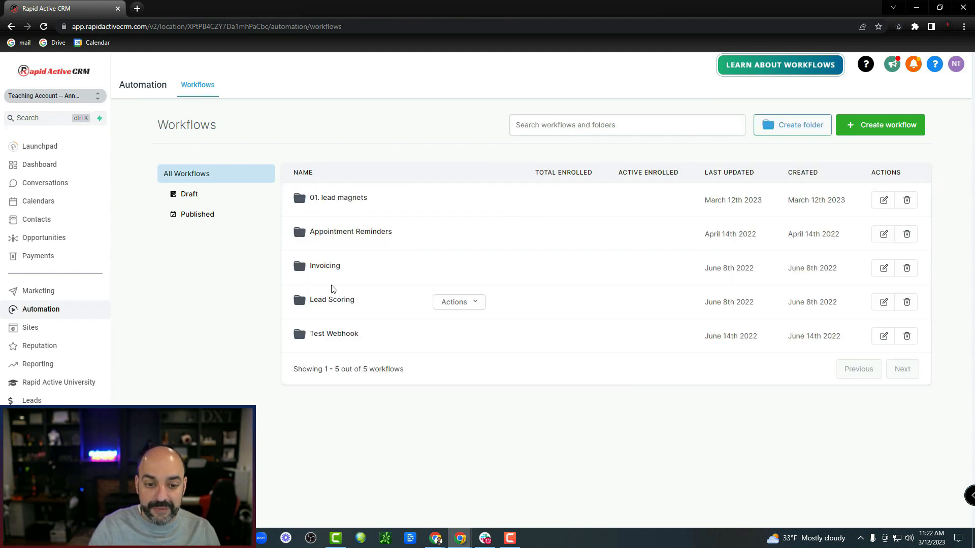
pyautogui.click(332, 199)
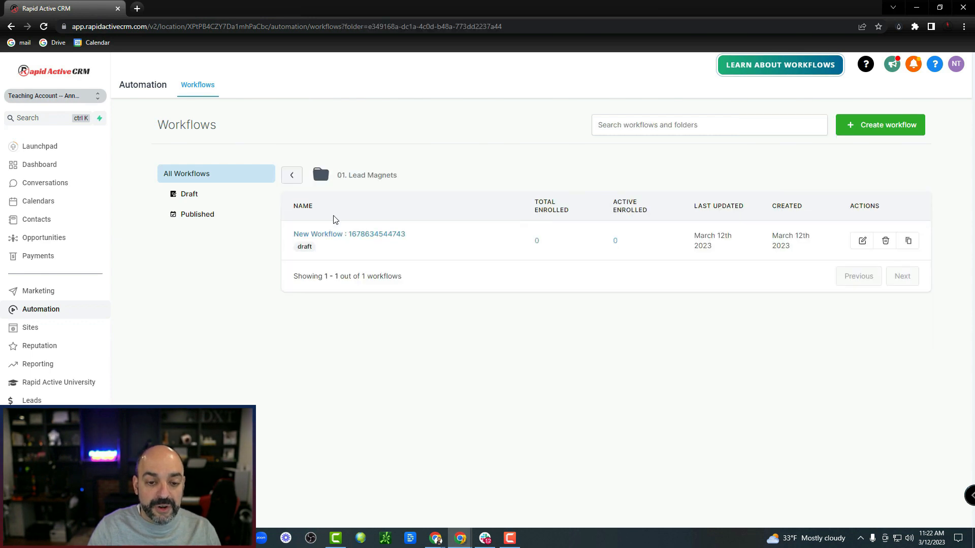
pyautogui.click(338, 234)
# Step: Rename the workflow "01. Lead magnet :: Number #1" and save it
pyautogui.click(550, 69)
pyautogui.write('01')
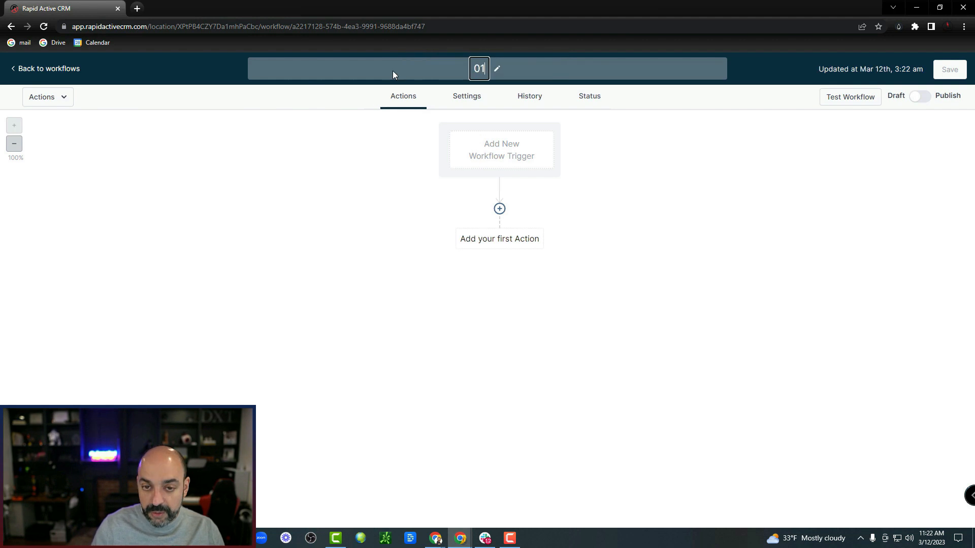
pyautogui.write('. Lead ')
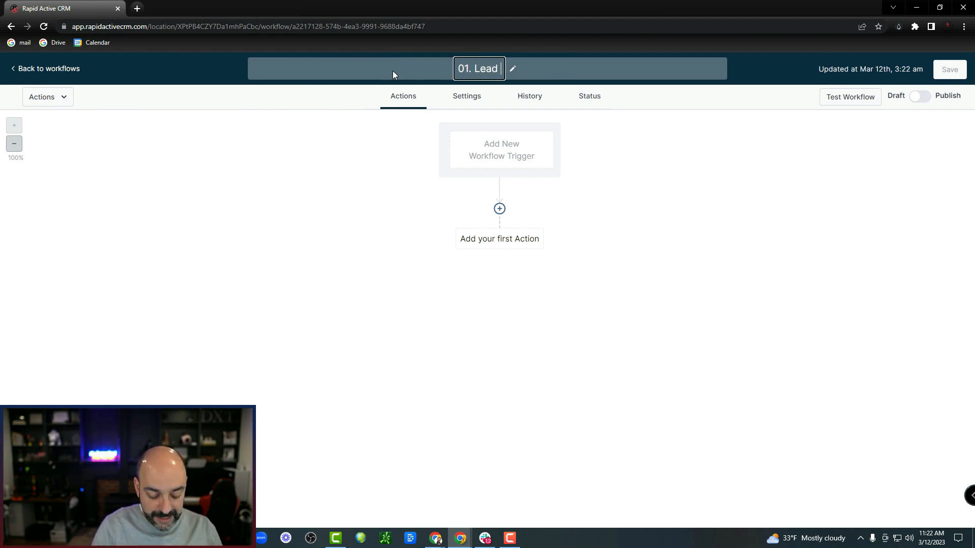
pyautogui.write('::')
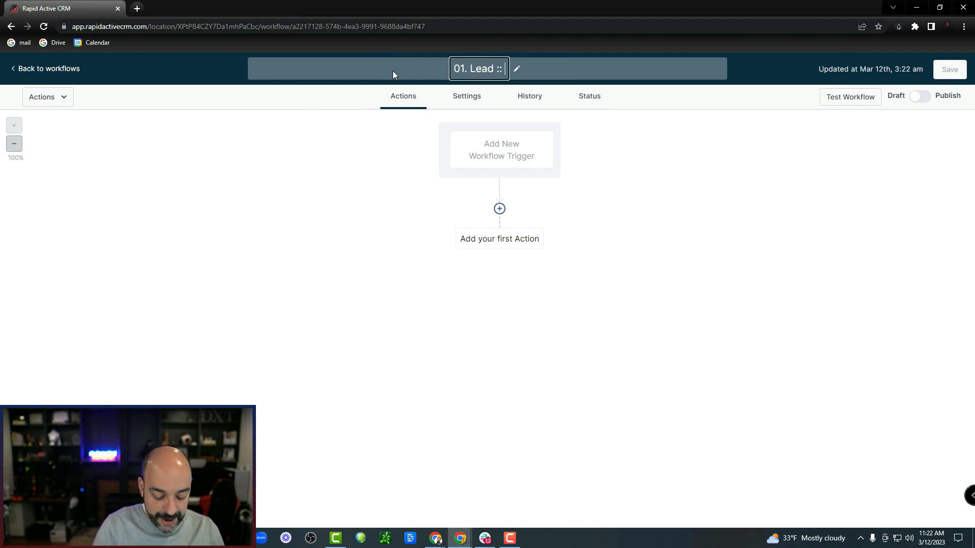
pyautogui.press('BackSpace')
pyautogui.press('BackSpace')
pyautogui.press('BackSpace')
pyautogui.write('magnet :: ')
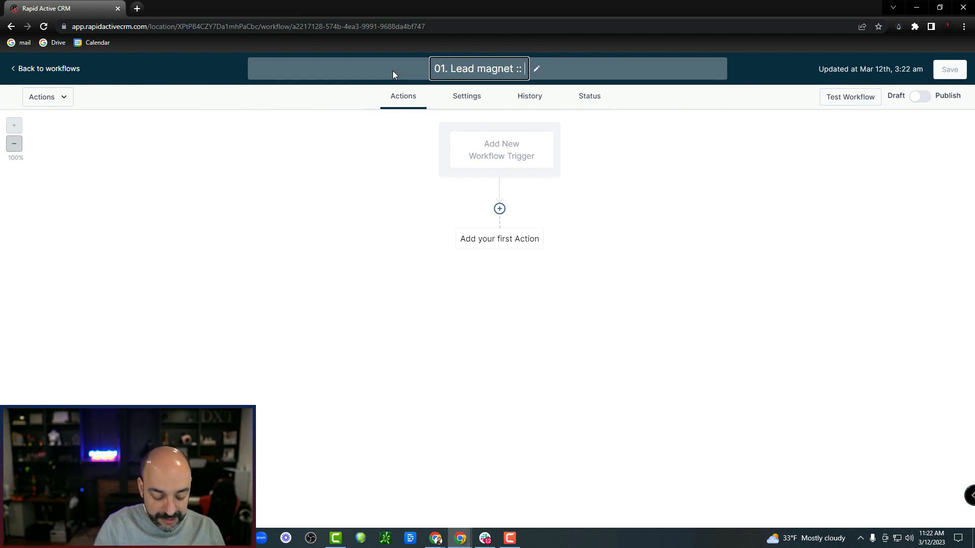
pyautogui.write('Number #1')
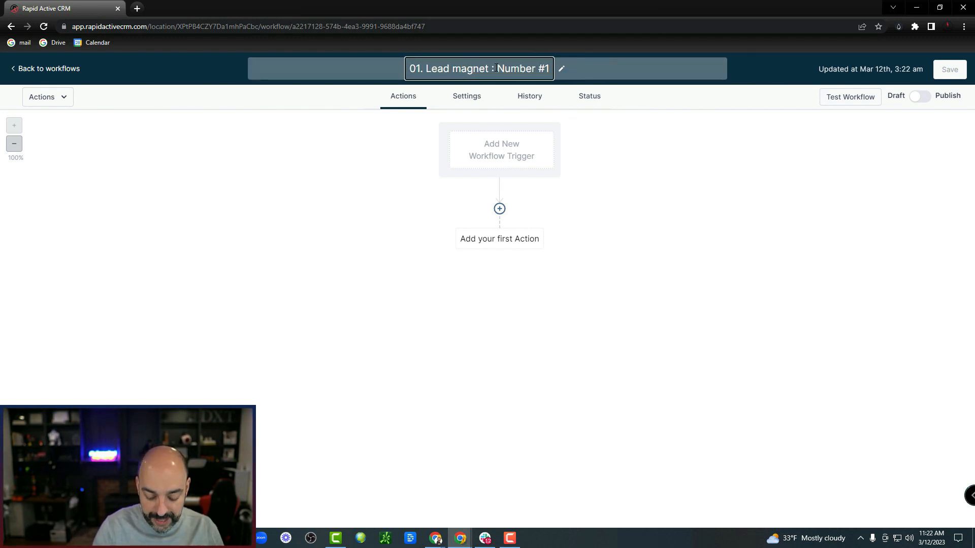
pyautogui.press('Return')
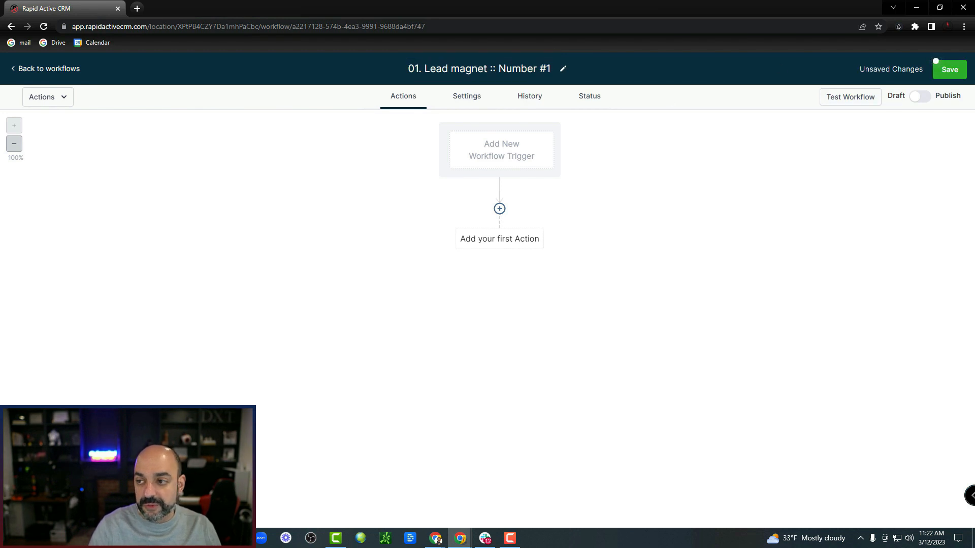
pyautogui.click(948, 68)
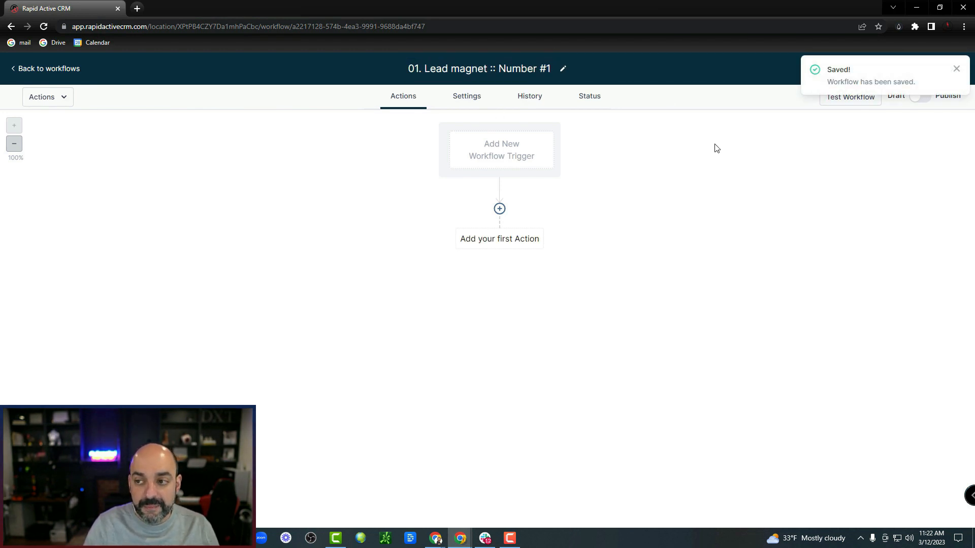
pyautogui.click(955, 69)
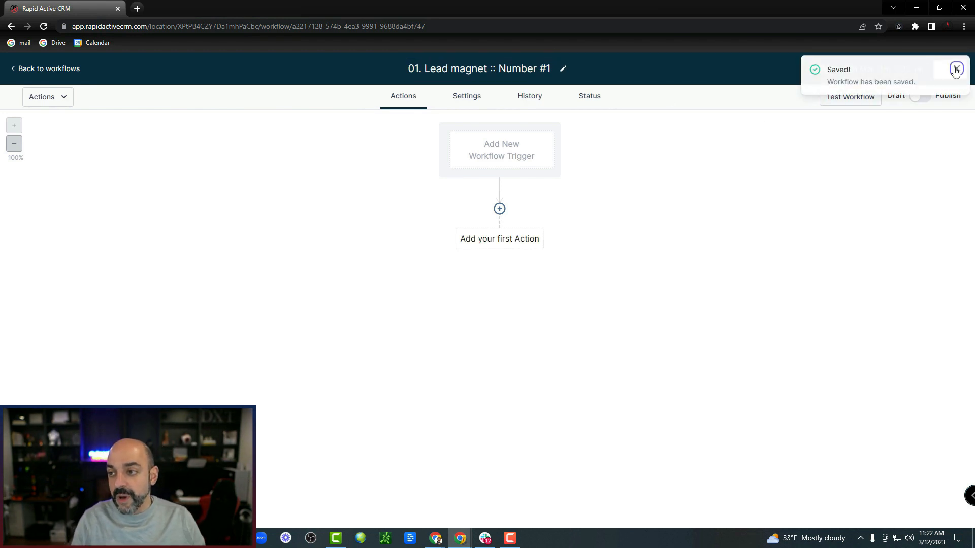
# Step: Add a Form Submitted trigger to the workflow
pyautogui.click(526, 147)
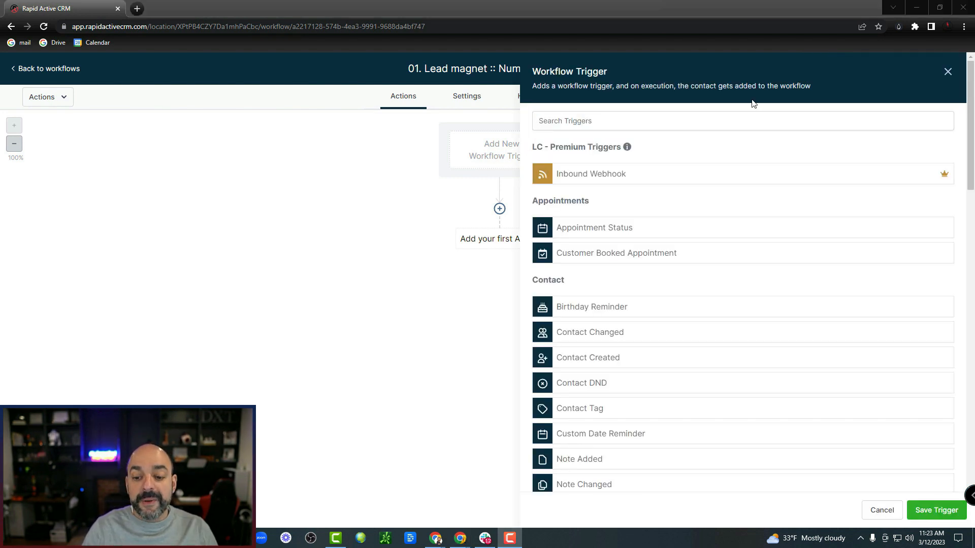
pyautogui.click(669, 120)
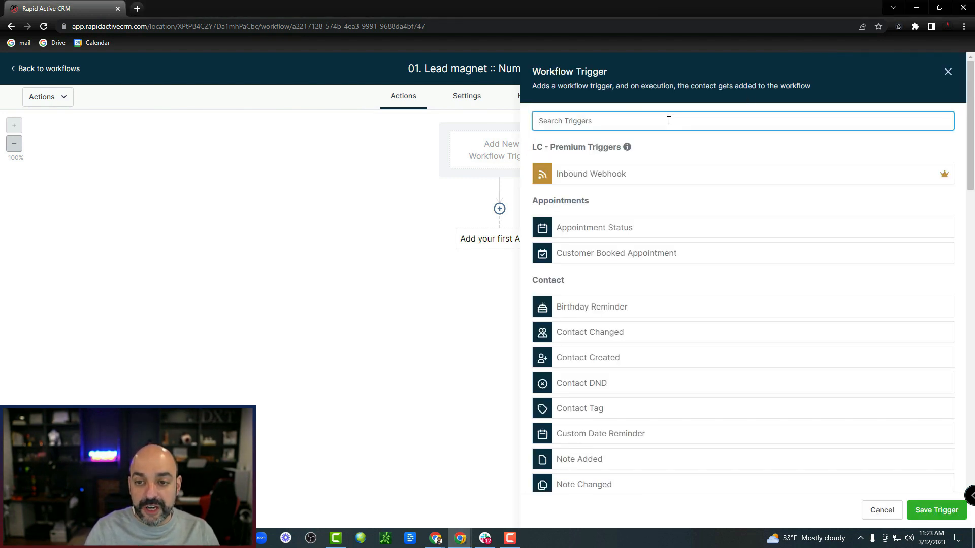
pyautogui.write('form')
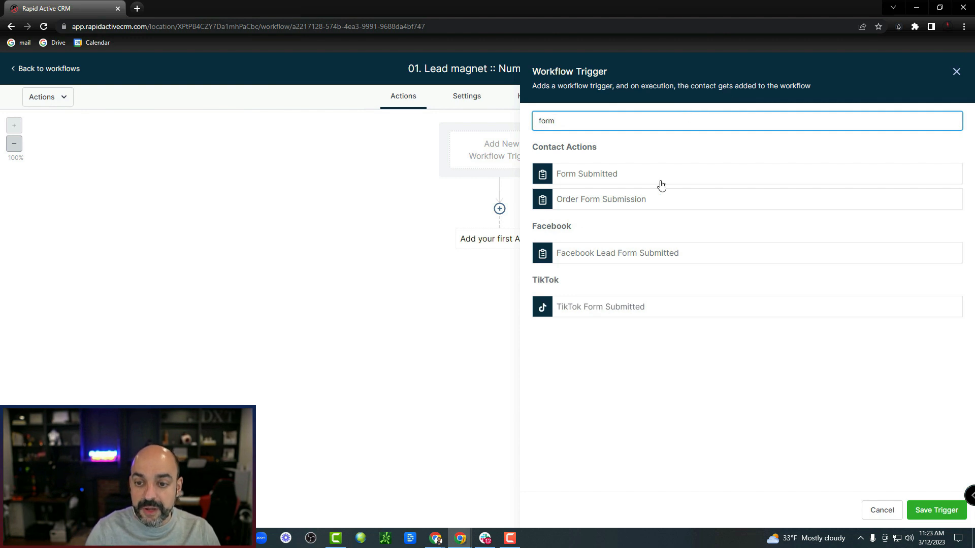
pyautogui.click(677, 174)
# Step: Filter the trigger so that Form is "Lead Magnet :: Number 1" and save the trigger
pyautogui.click(571, 229)
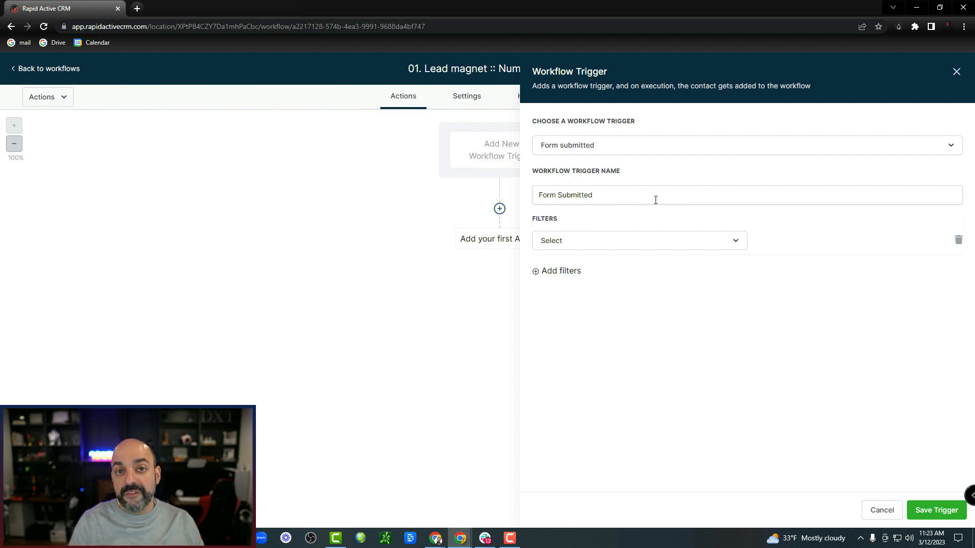
pyautogui.click(581, 248)
pyautogui.click(596, 312)
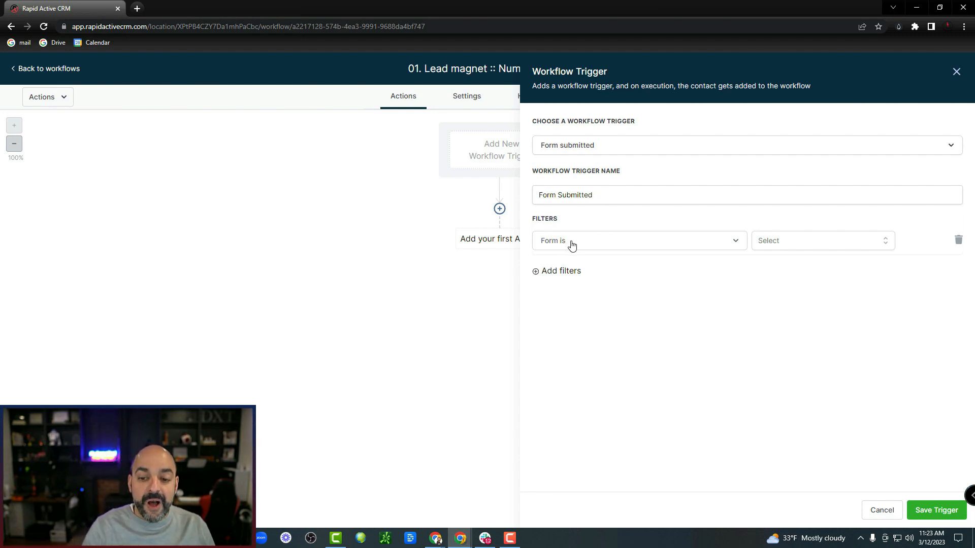
pyautogui.click(807, 243)
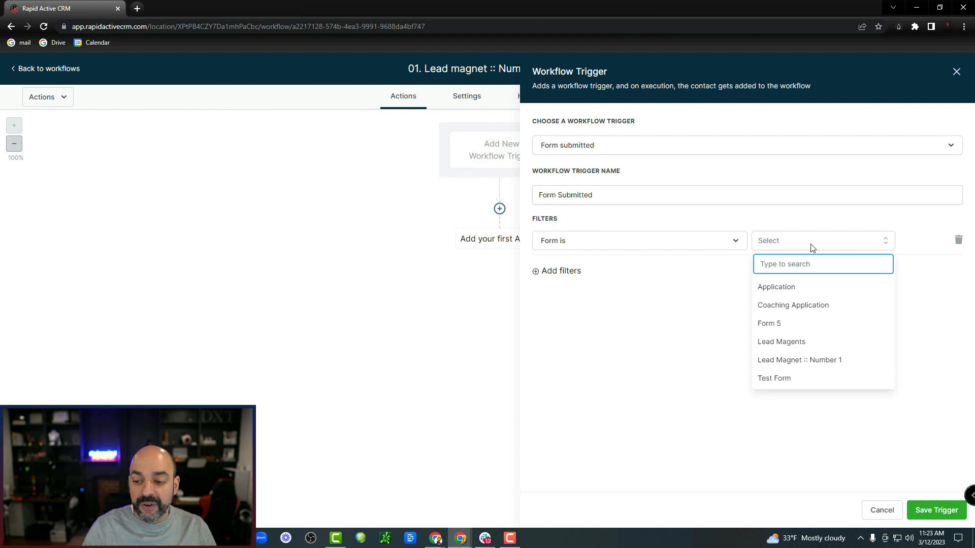
pyautogui.click(827, 361)
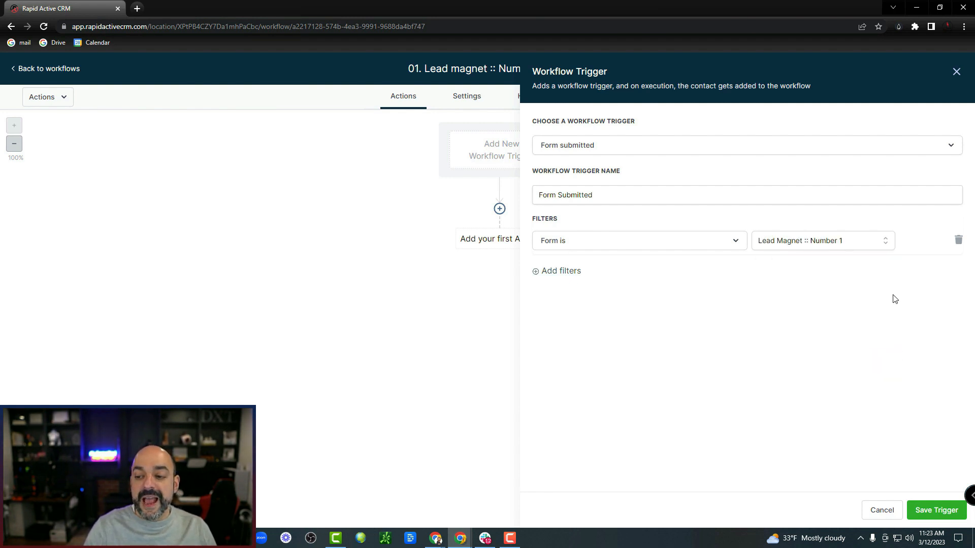
pyautogui.click(936, 509)
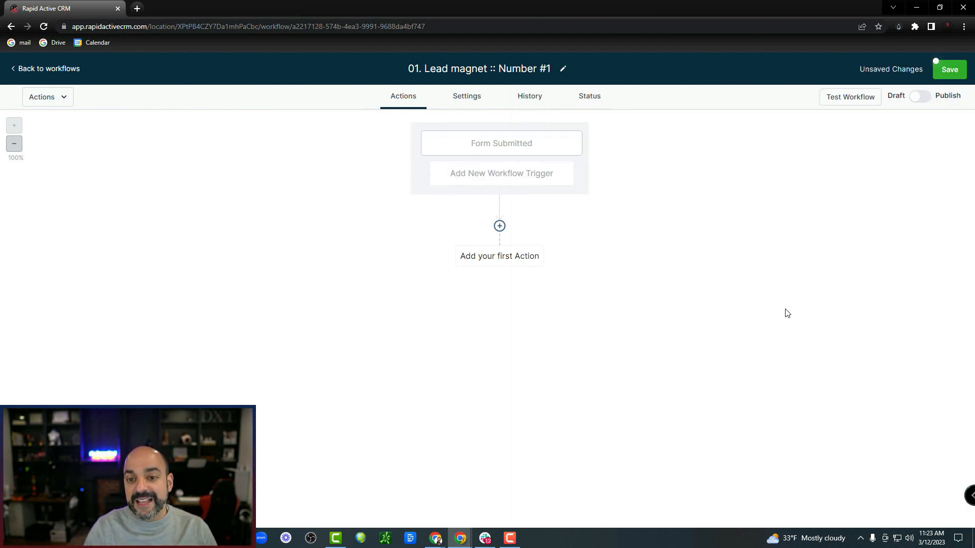
# Step: Add a contact tag action that applies a new tag "LEAD MAGNET :: number1" and save the action
pyautogui.click(499, 227)
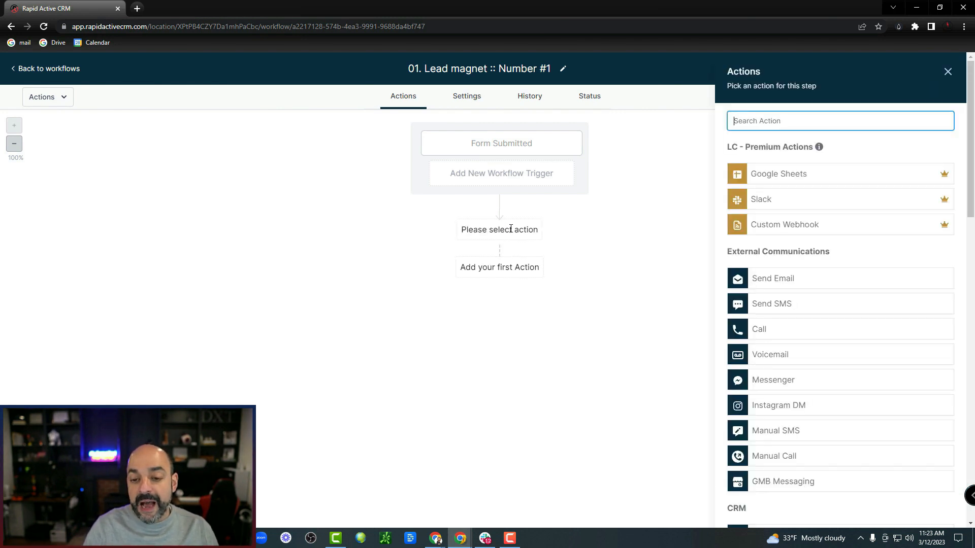
pyautogui.write('a')
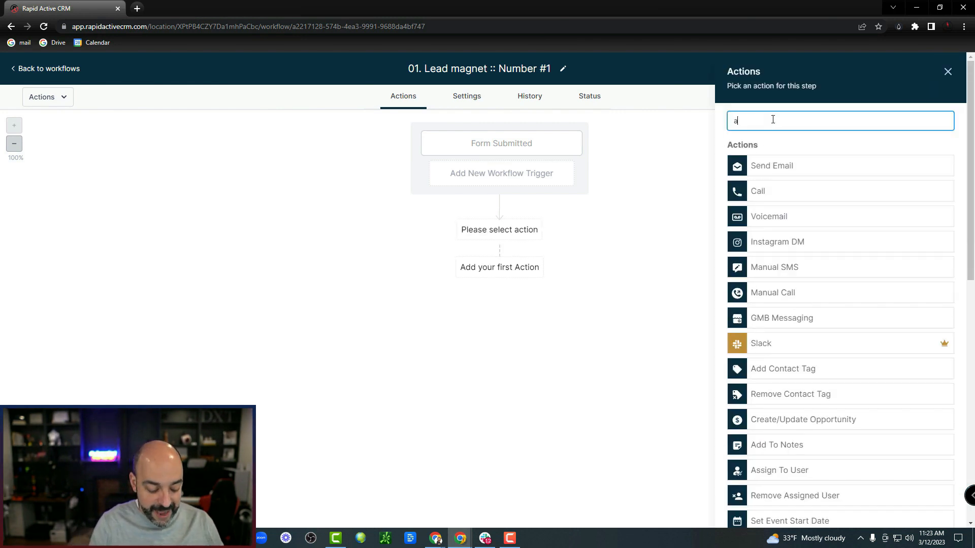
pyautogui.press('BackSpace')
pyautogui.write('taG')
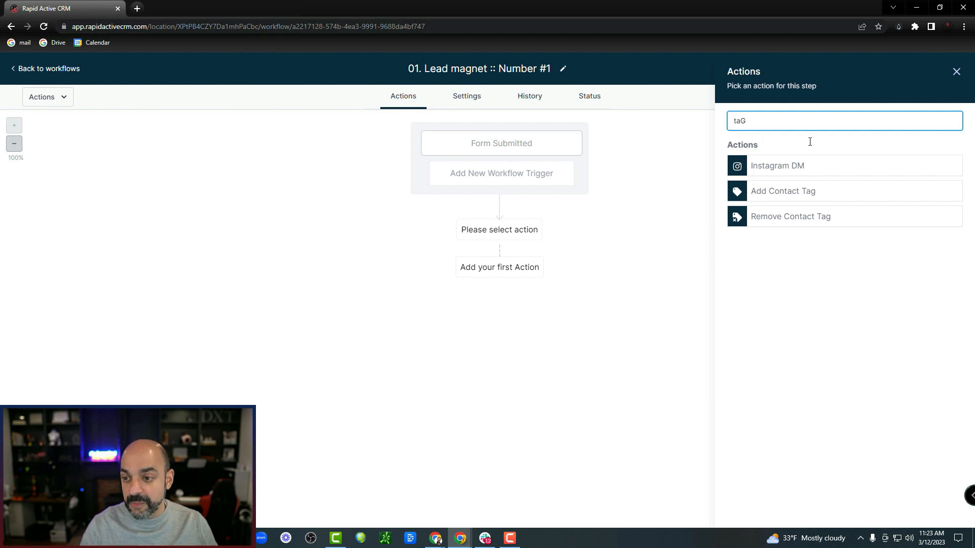
pyautogui.click(818, 194)
pyautogui.click(763, 191)
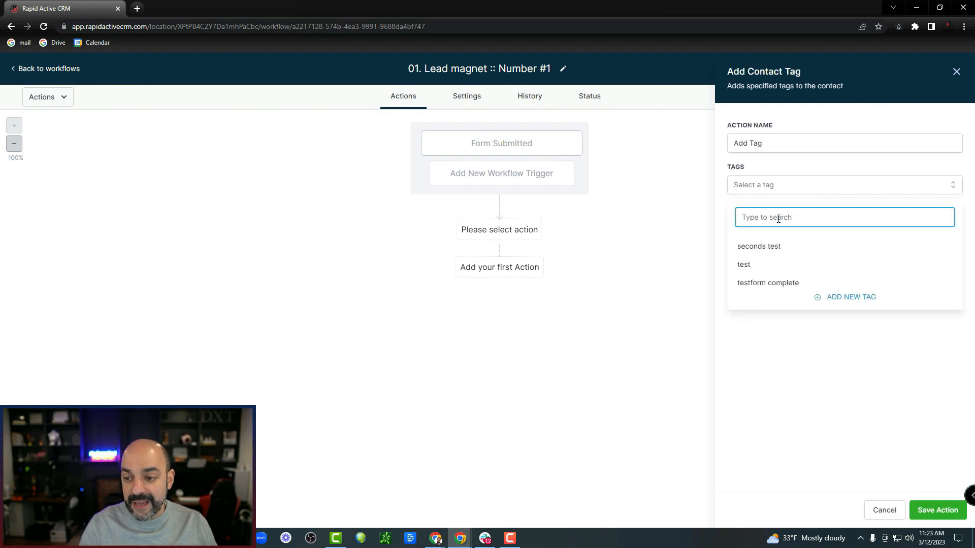
pyautogui.write('LEAD ')
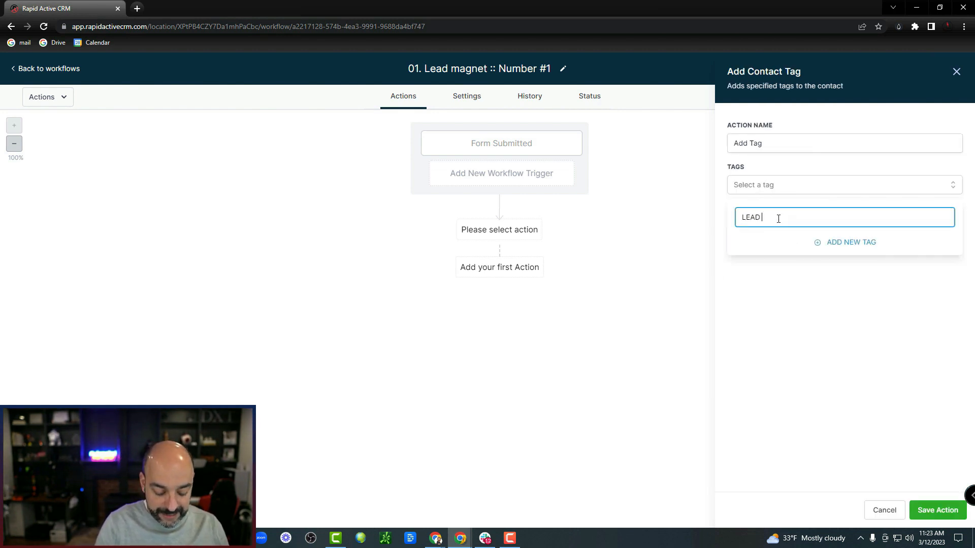
pyautogui.write('MAGNET :: number1')
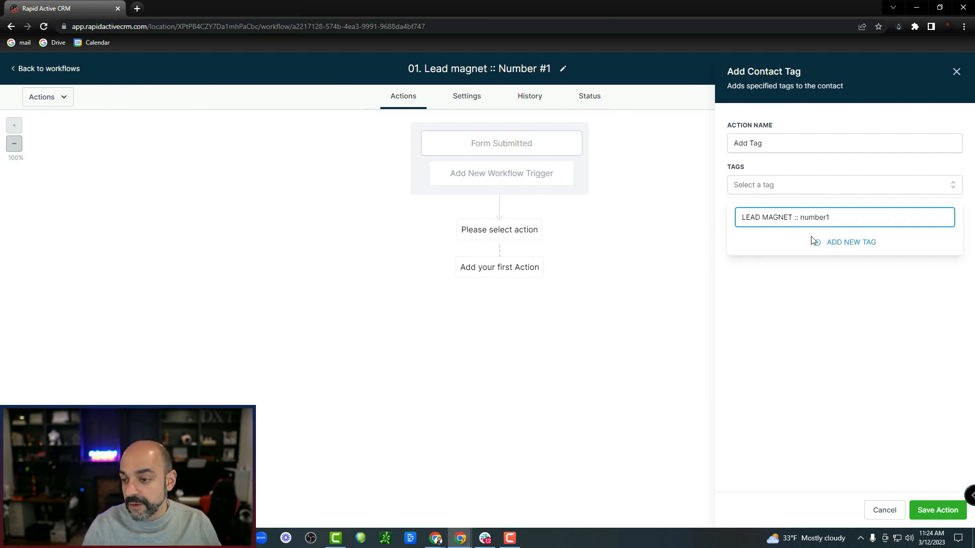
pyautogui.click(858, 243)
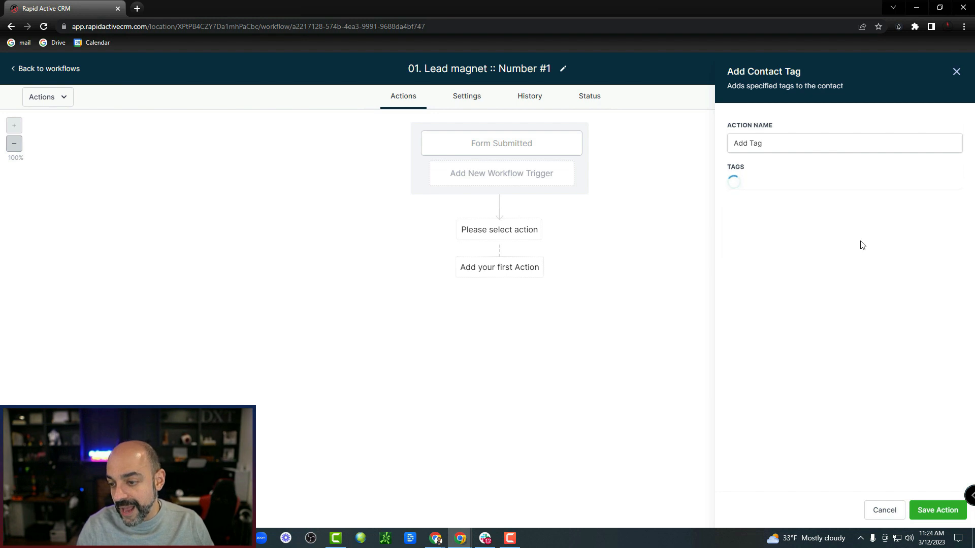
pyautogui.click(937, 511)
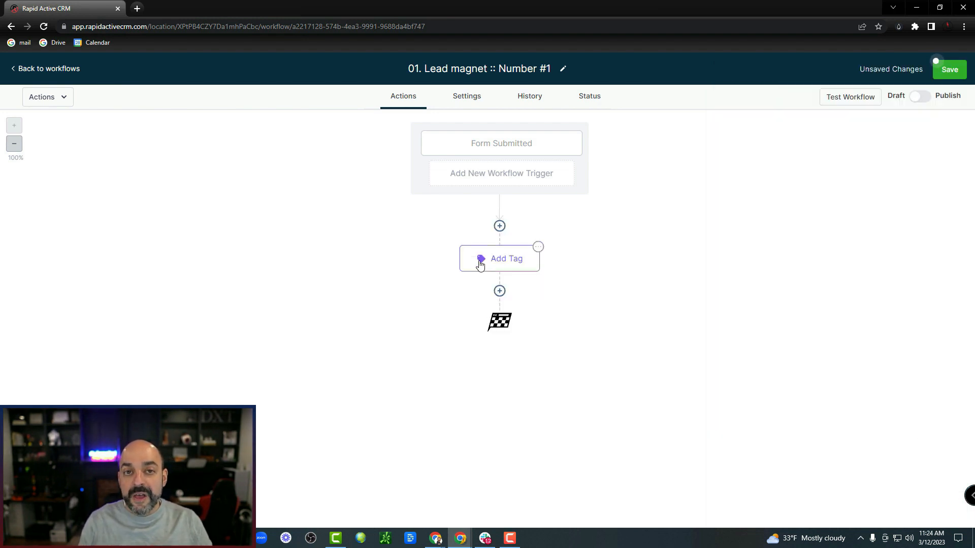
# Step: Set up a Create/Update Opportunity action after the Add Tag action and look for an available pipeline
pyautogui.click(499, 291)
pyautogui.scroll(-2, 812, 284)
pyautogui.scroll(-1, 825, 315)
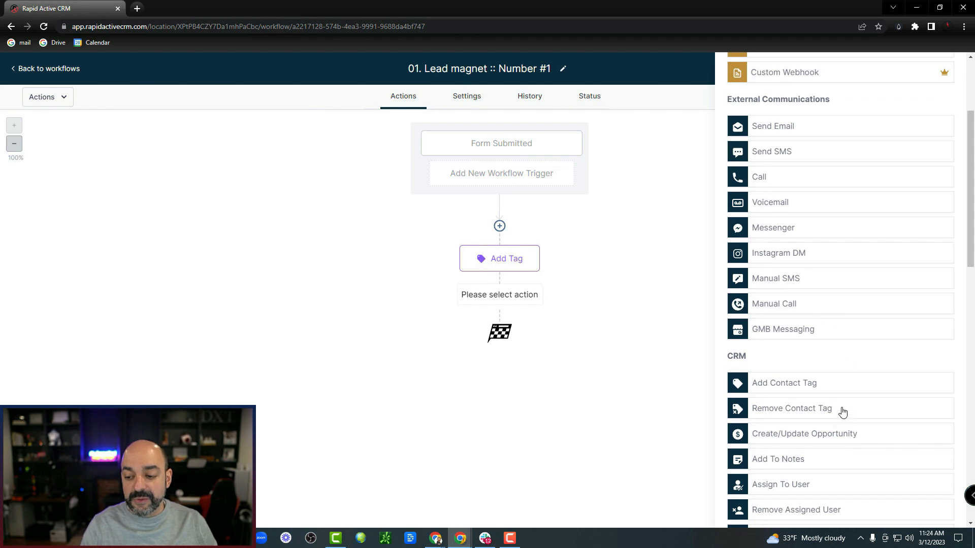
pyautogui.click(844, 434)
pyautogui.click(839, 189)
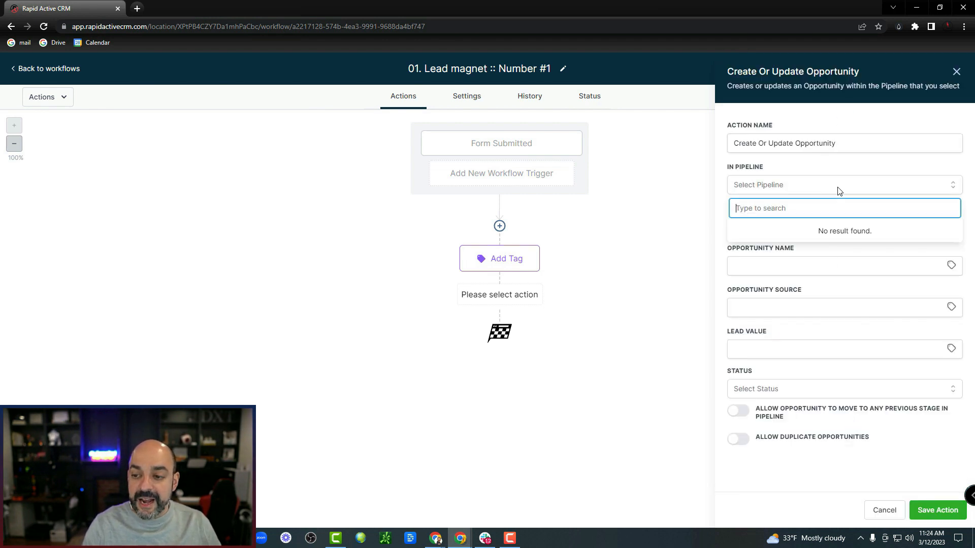
pyautogui.click(813, 184)
pyautogui.click(805, 187)
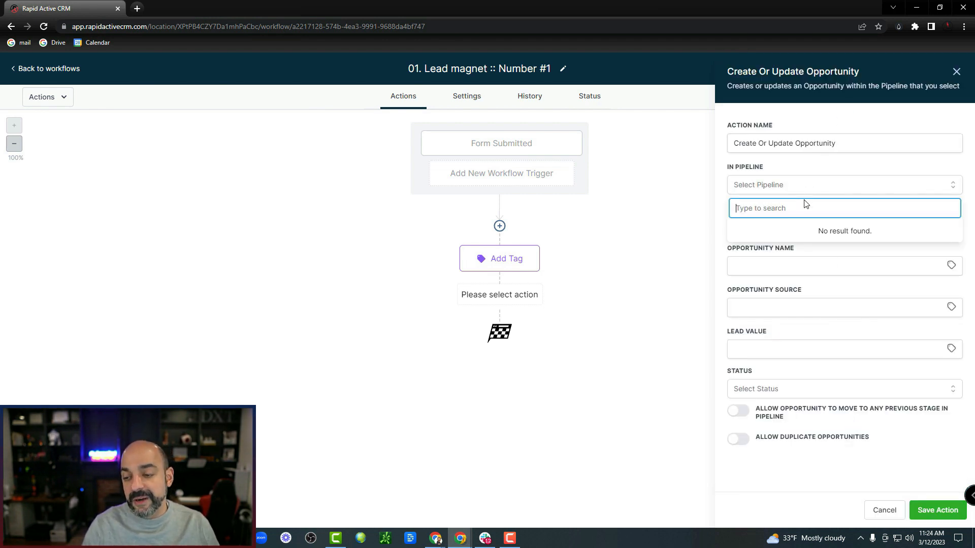
pyautogui.click(701, 192)
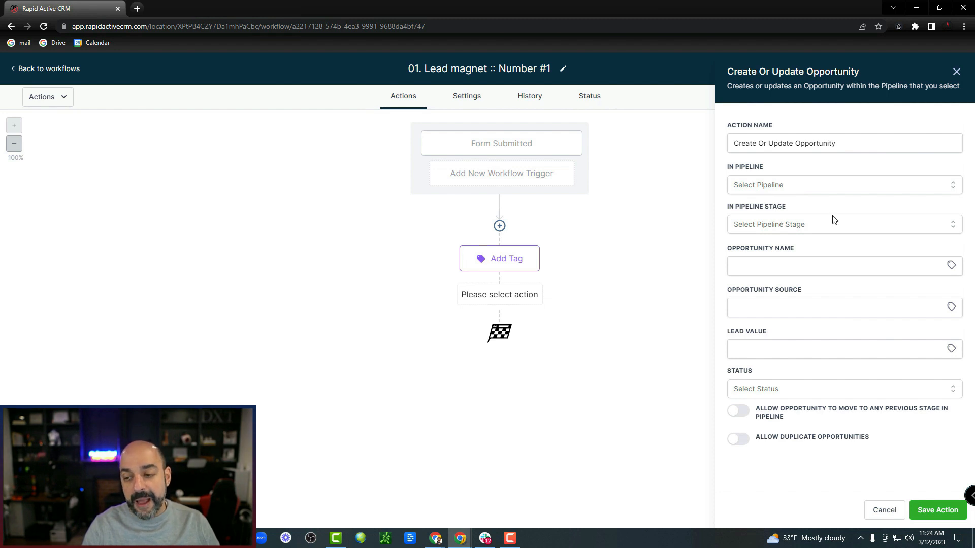
# Step: Try to save the opportunity action with the custom value {{contact.first_name}} as the opportunity name, and close its settings
pyautogui.click(814, 272)
pyautogui.click(951, 265)
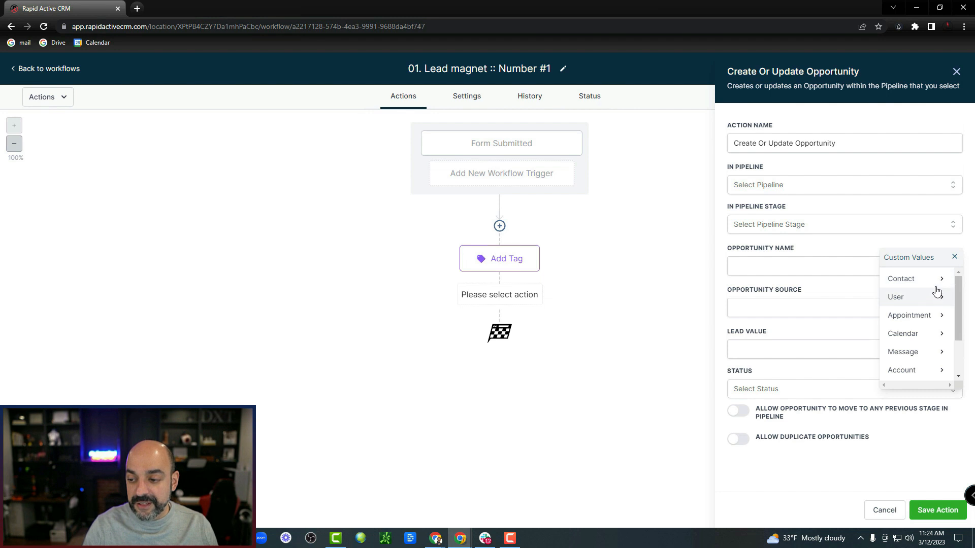
pyautogui.click(940, 279)
pyautogui.click(933, 300)
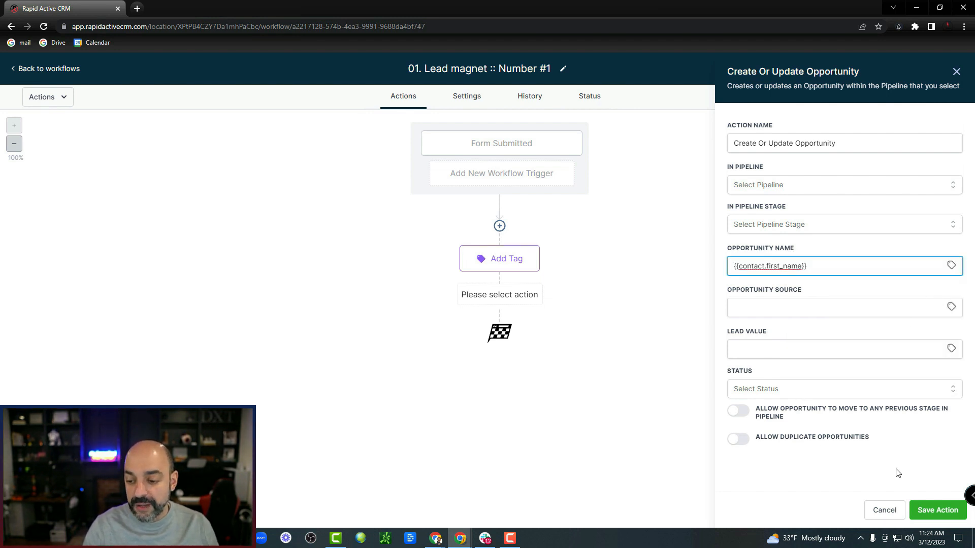
pyautogui.click(938, 510)
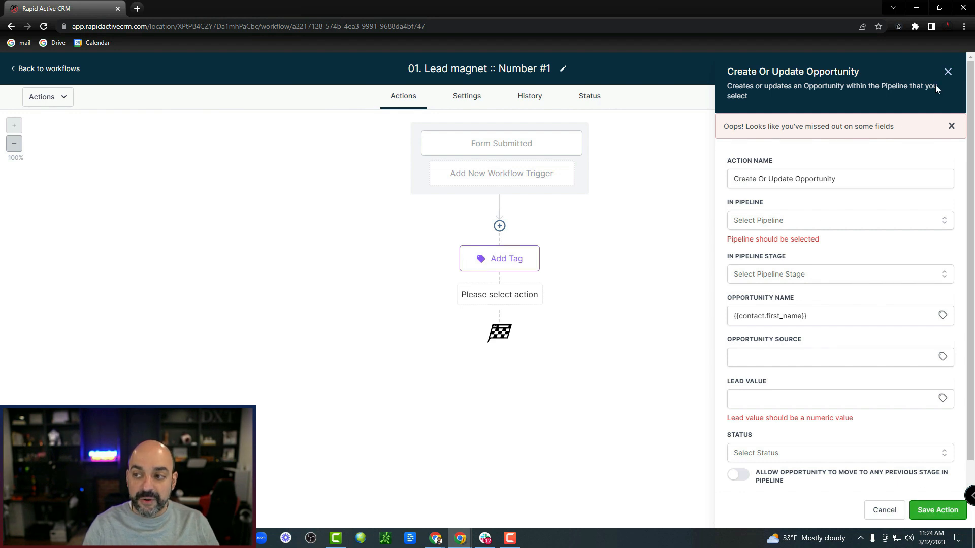
pyautogui.click(948, 71)
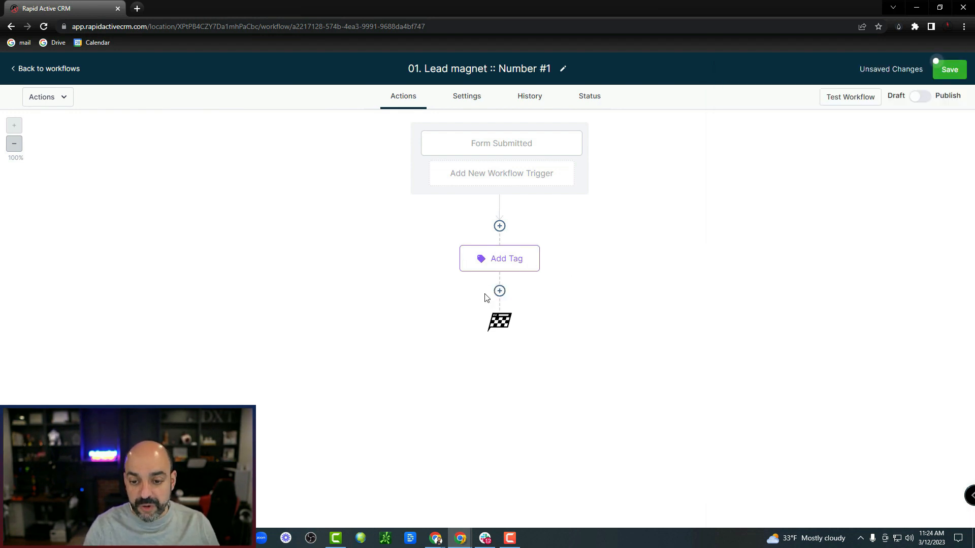
# Step: Add a Send Email action after Add Tag, with {{user.name}} as the from name and {{user.email}} as the from email
pyautogui.click(499, 291)
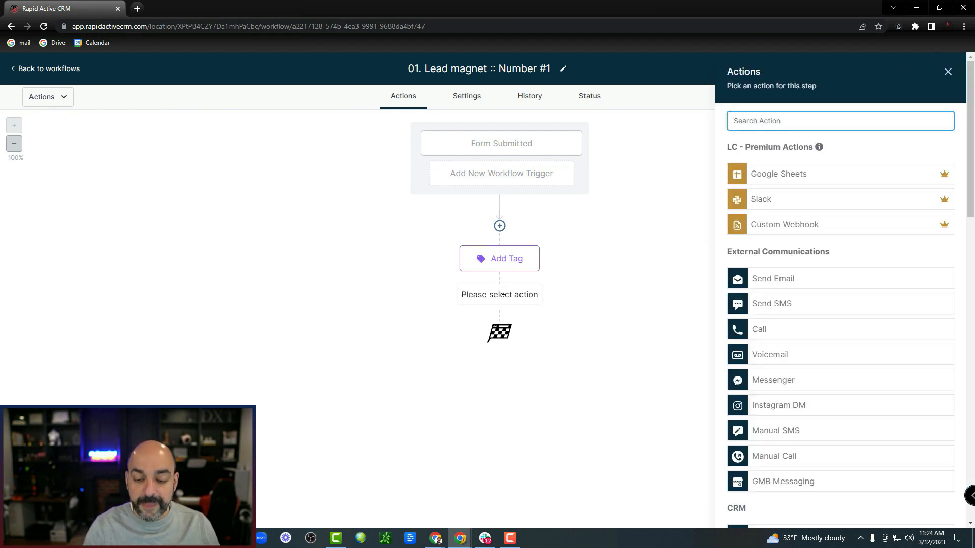
pyautogui.click(790, 283)
pyautogui.click(788, 201)
pyautogui.click(942, 201)
pyautogui.click(908, 234)
pyautogui.click(907, 215)
pyautogui.click(943, 244)
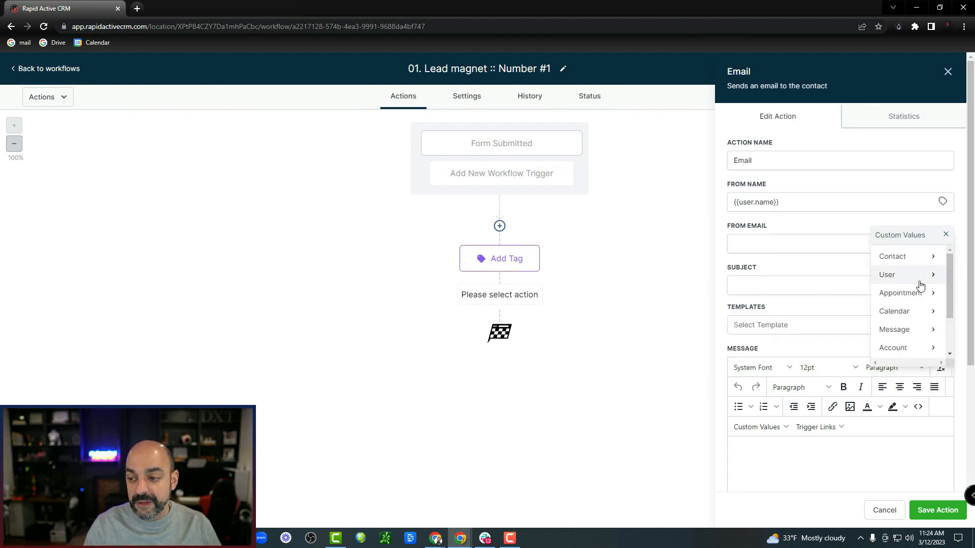
pyautogui.click(920, 277)
pyautogui.click(880, 311)
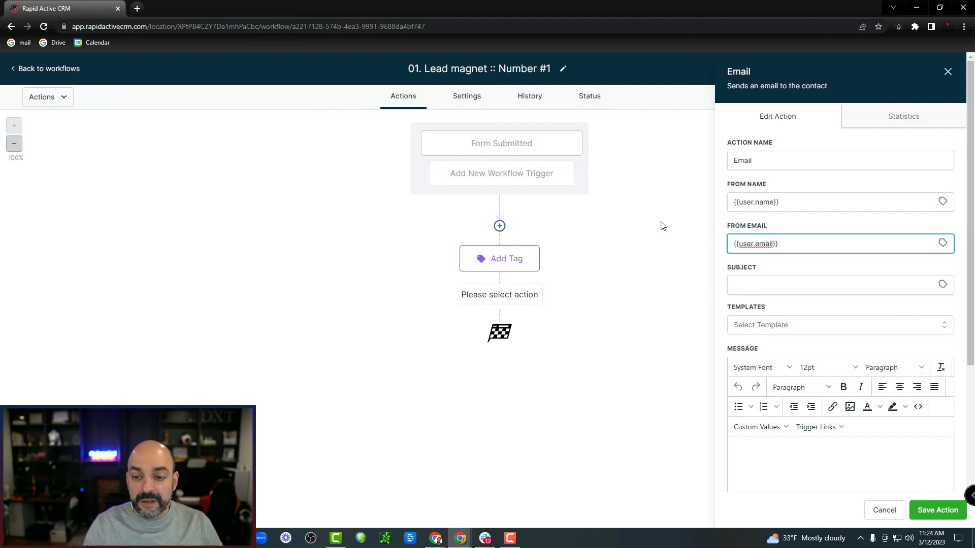
# Step: Set the email subject to "here is your led magent" and insert the contact's first name custom value in the message
pyautogui.click(810, 282)
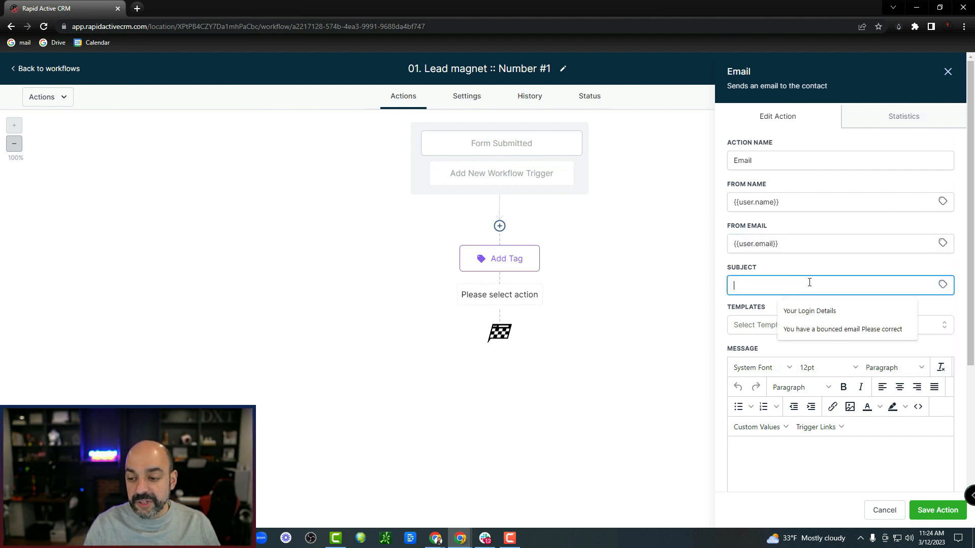
pyautogui.write('here is your led magen')
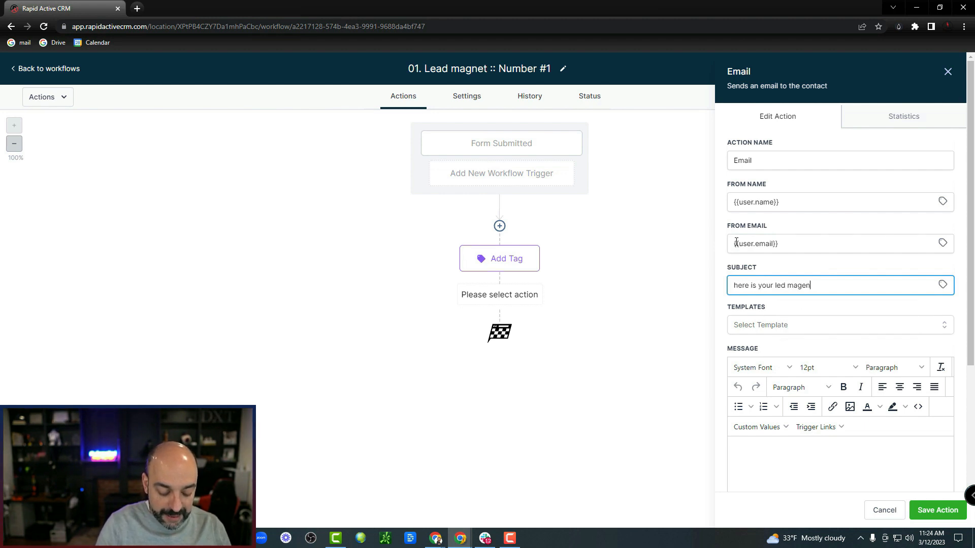
pyautogui.scroll(-3, 762, 254)
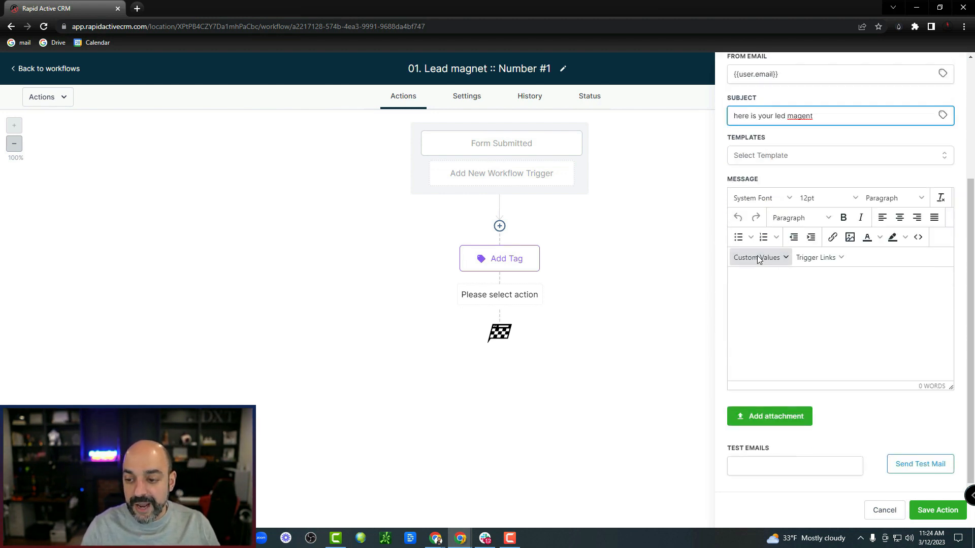
pyautogui.click(759, 257)
pyautogui.moveTo(769, 281)
pyautogui.click(819, 295)
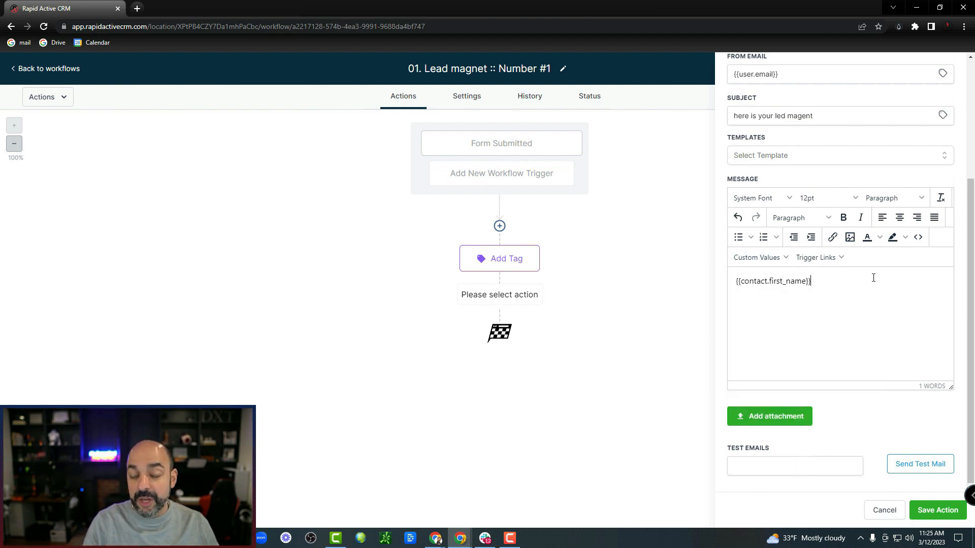
pyautogui.scroll(2, 792, 224)
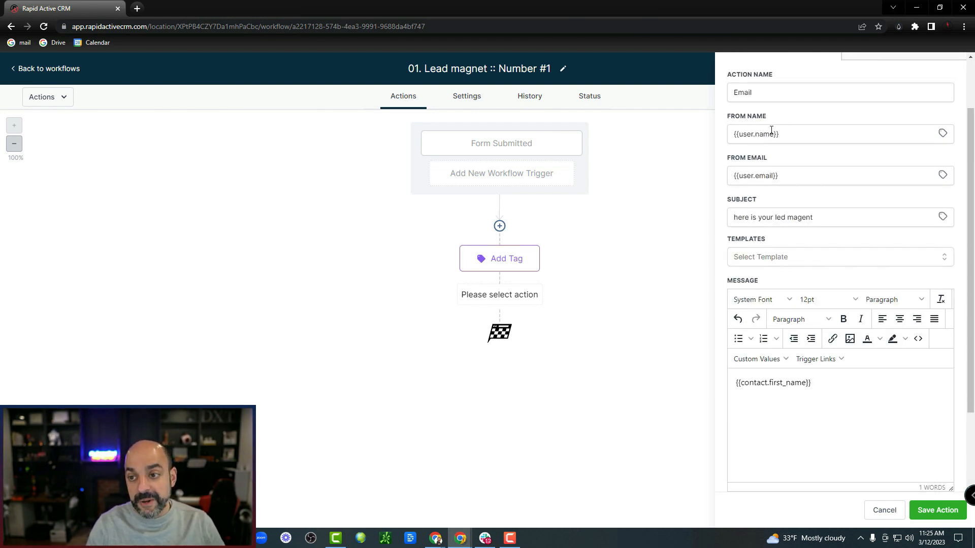
# Step: Complete the message with a comma, an "xxx" line and the {{user.email_signature}} custom value, and save the email action
pyautogui.scroll(-2, 840, 303)
pyautogui.press('Return')
pyautogui.write('xxx')
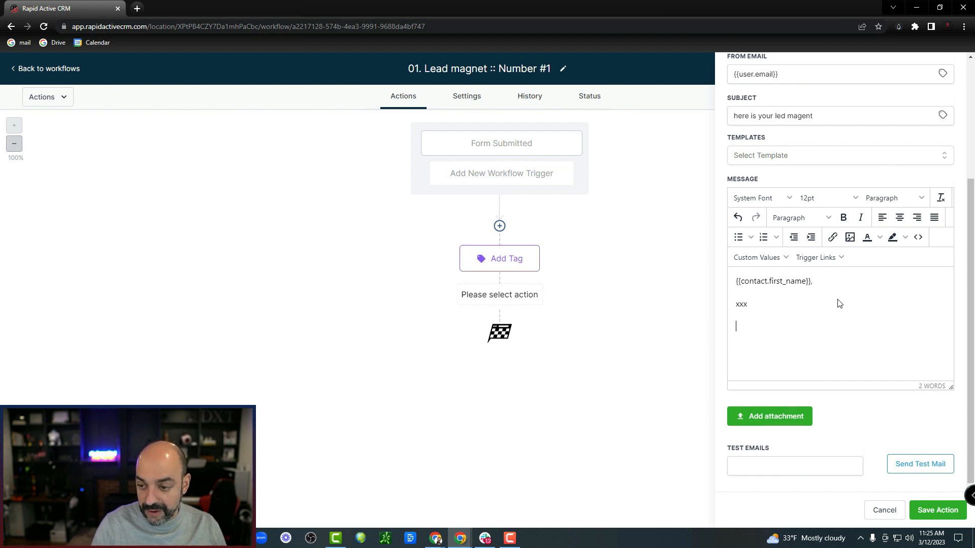
pyautogui.click(753, 258)
pyautogui.moveTo(756, 293)
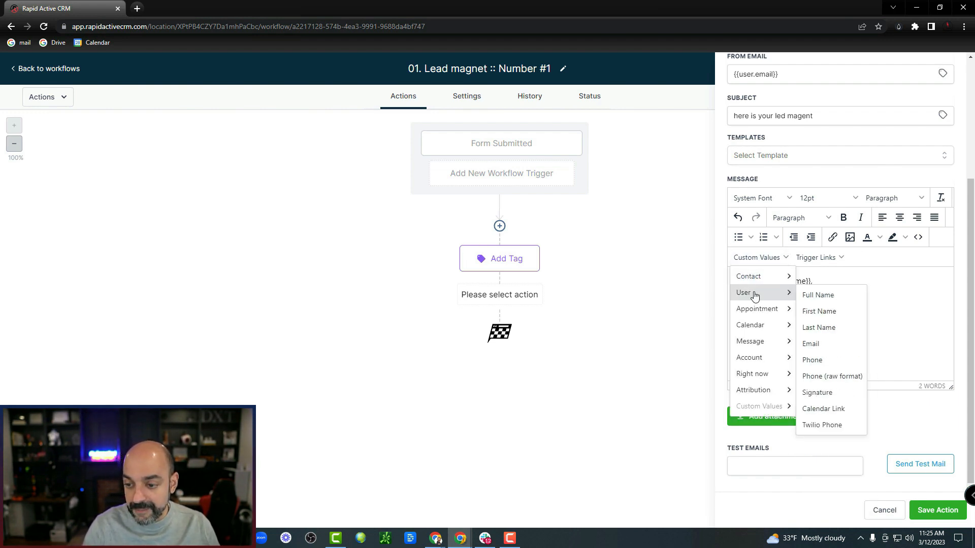
pyautogui.click(817, 392)
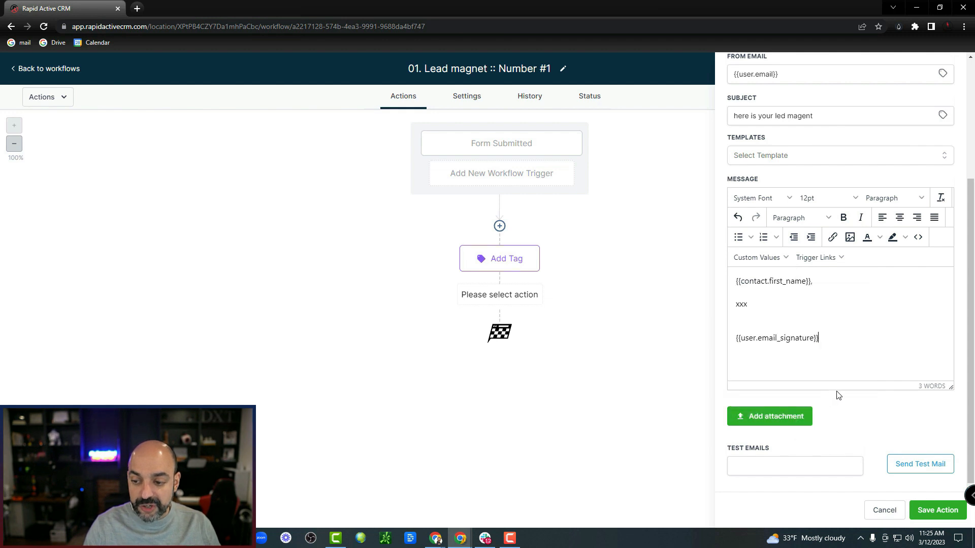
pyautogui.click(949, 512)
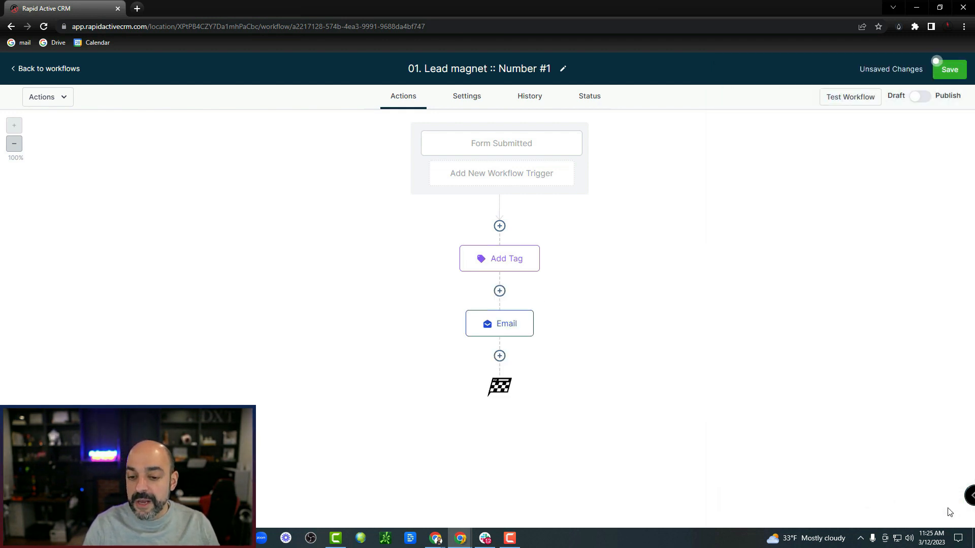
# Step: Review the content of the saved Email action and close it without saving
pyautogui.click(510, 326)
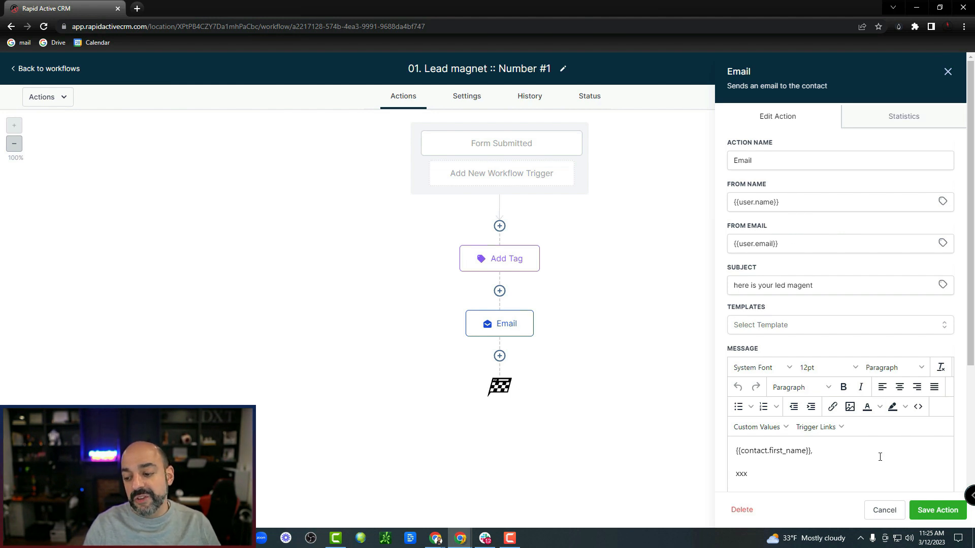
pyautogui.scroll(-2, 804, 244)
pyautogui.click(892, 512)
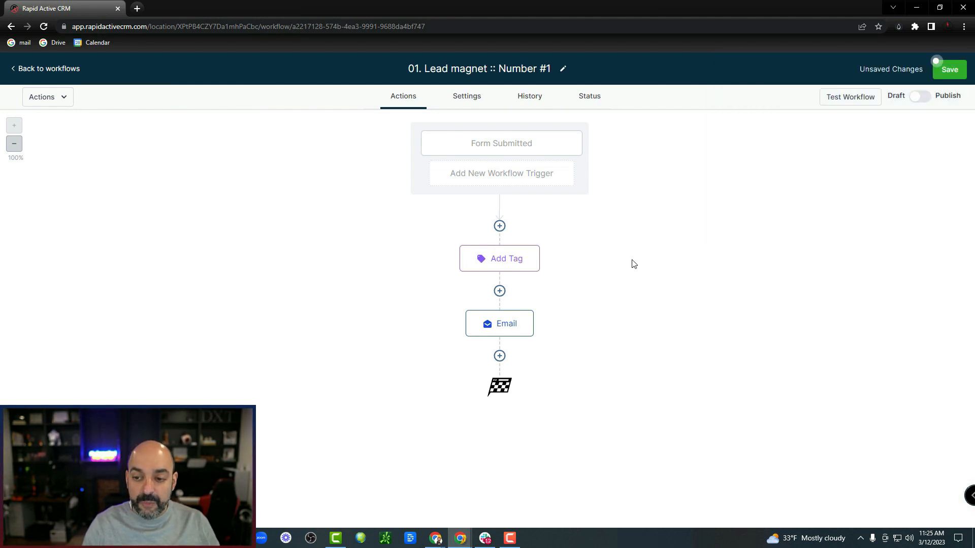
# Step: Add an Assign To User action before Add Tag, choose the first listed user, and save the action
pyautogui.click(499, 226)
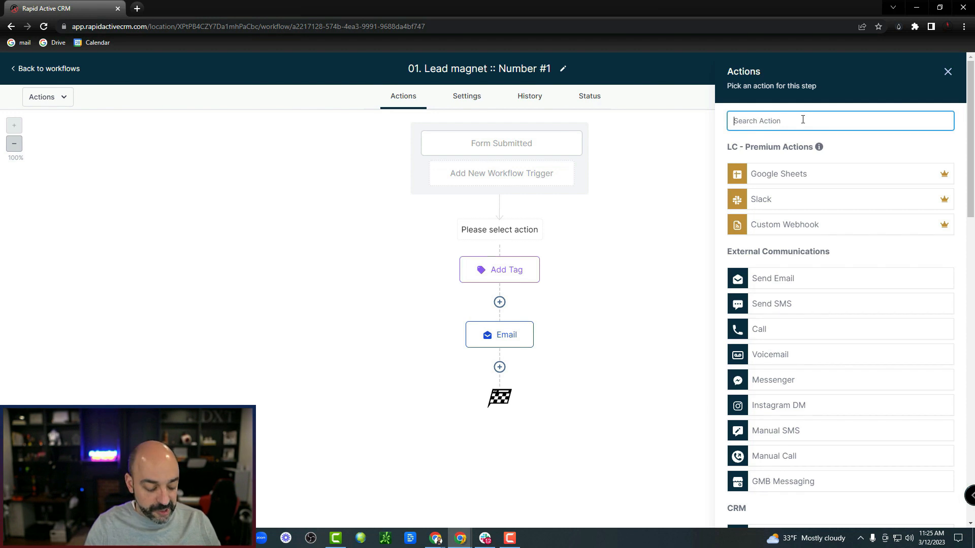
pyautogui.write('assign')
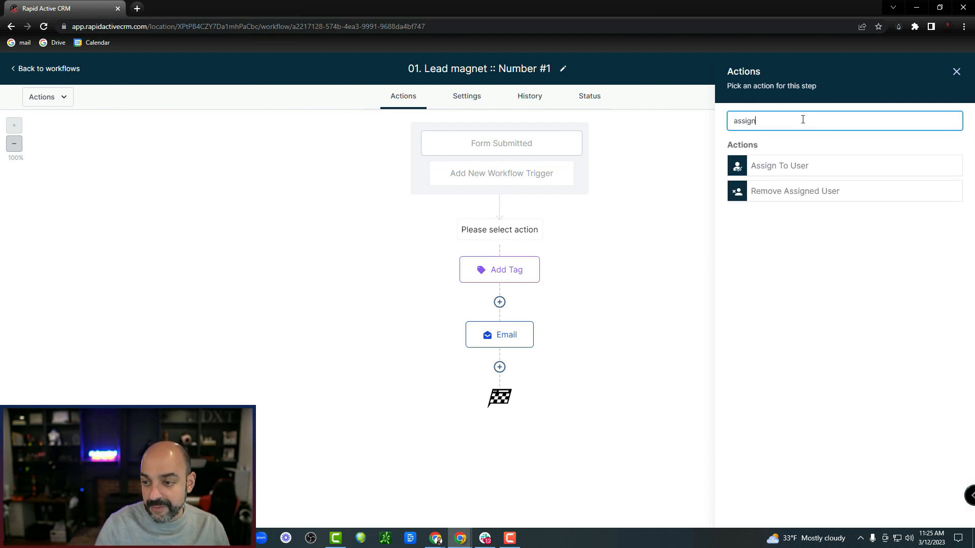
pyautogui.click(803, 168)
pyautogui.click(807, 203)
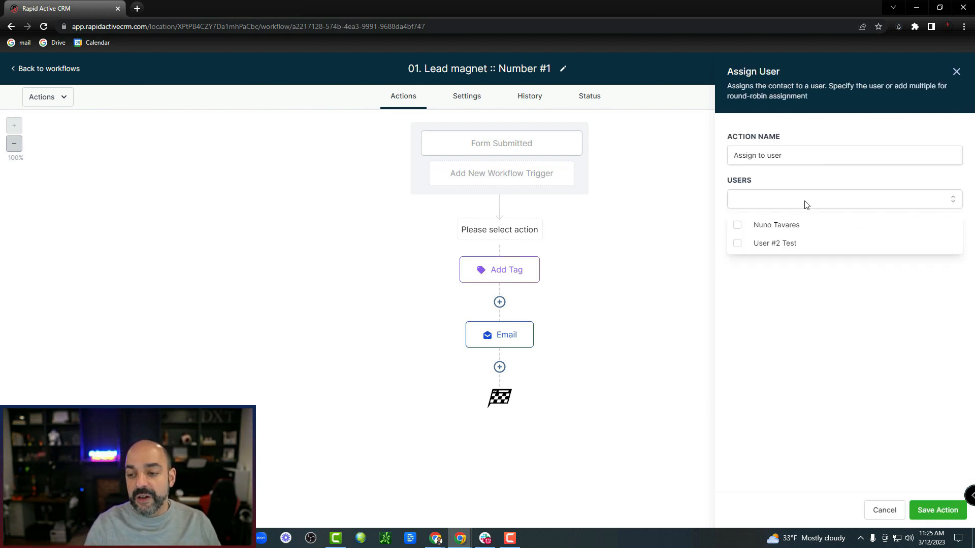
pyautogui.click(777, 227)
pyautogui.click(931, 513)
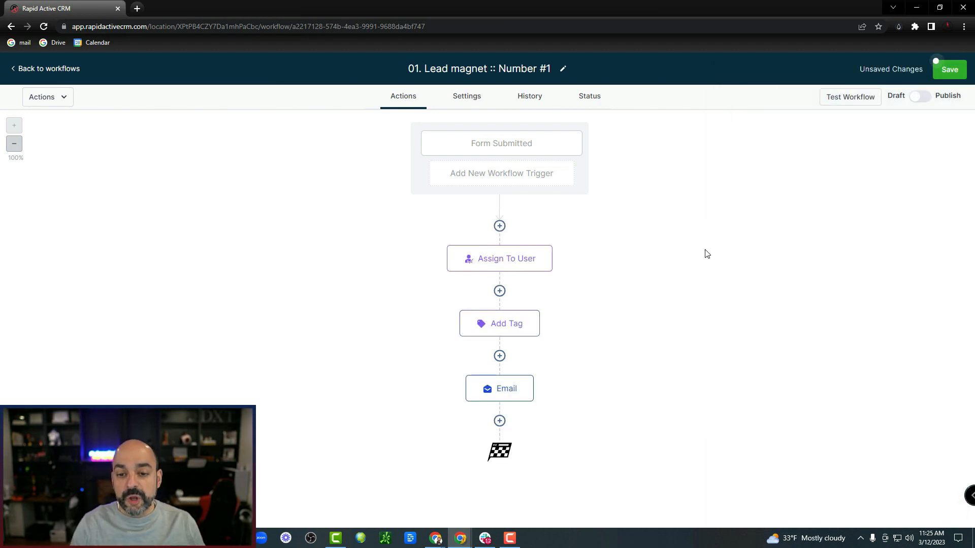
# Step: Check the Email action's sender custom values, subject, message and signature, and save the action as it is
pyautogui.click(509, 401)
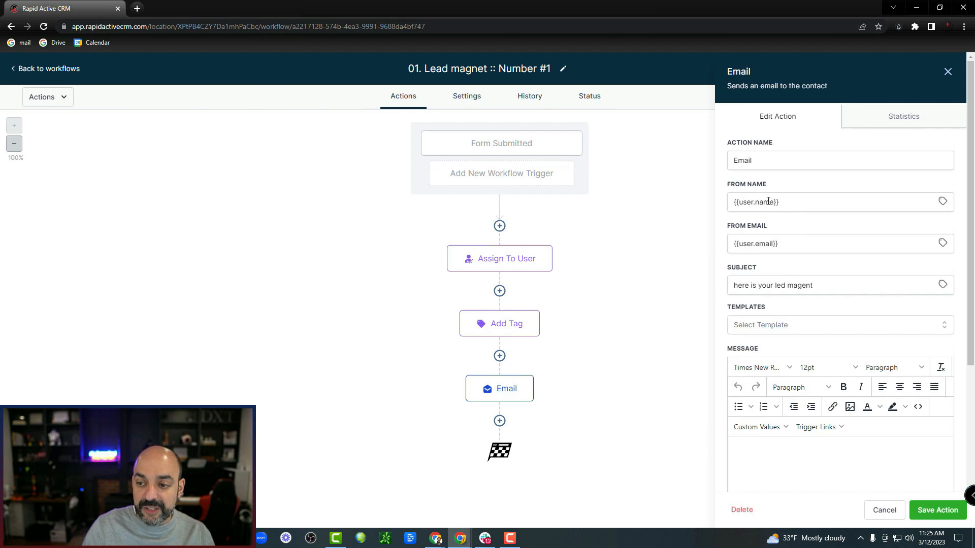
pyautogui.scroll(-3, 792, 274)
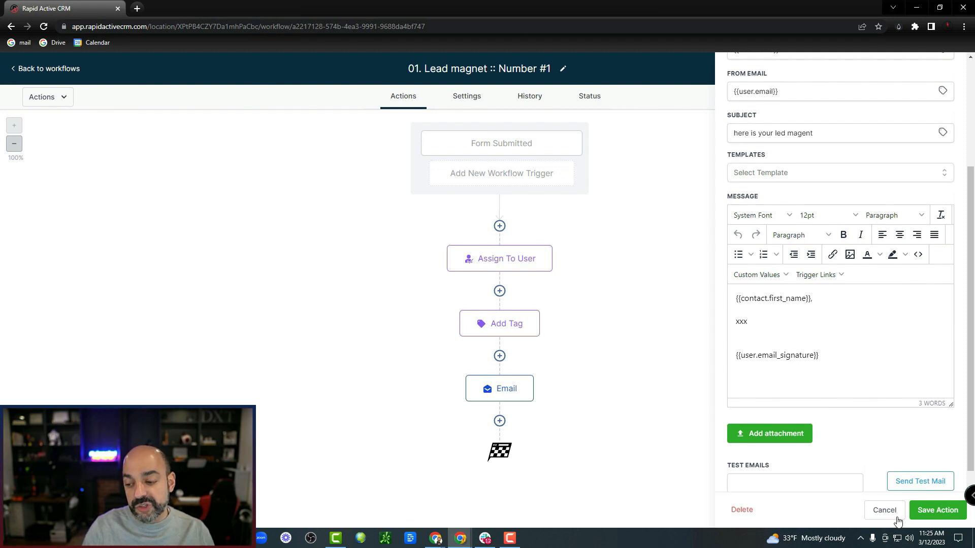
pyautogui.click(939, 513)
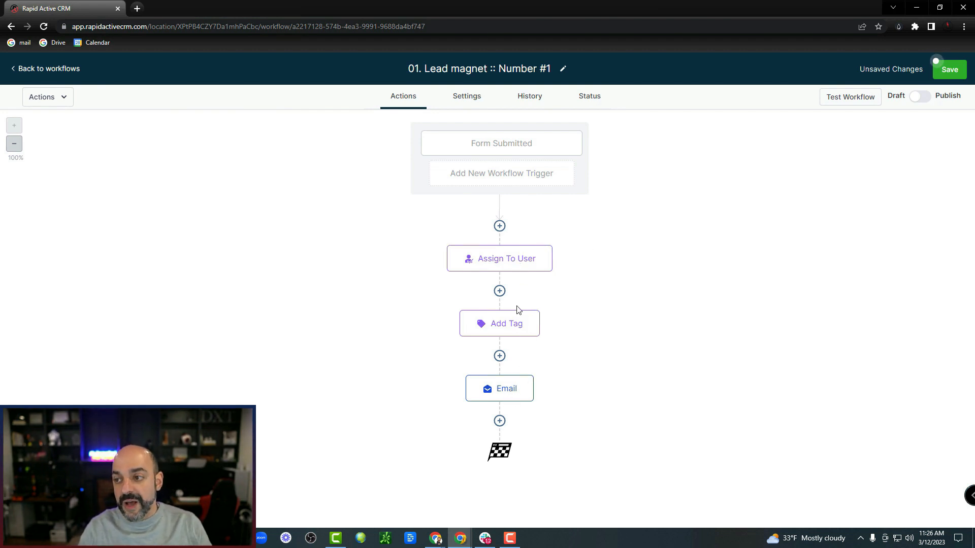
pyautogui.click(512, 385)
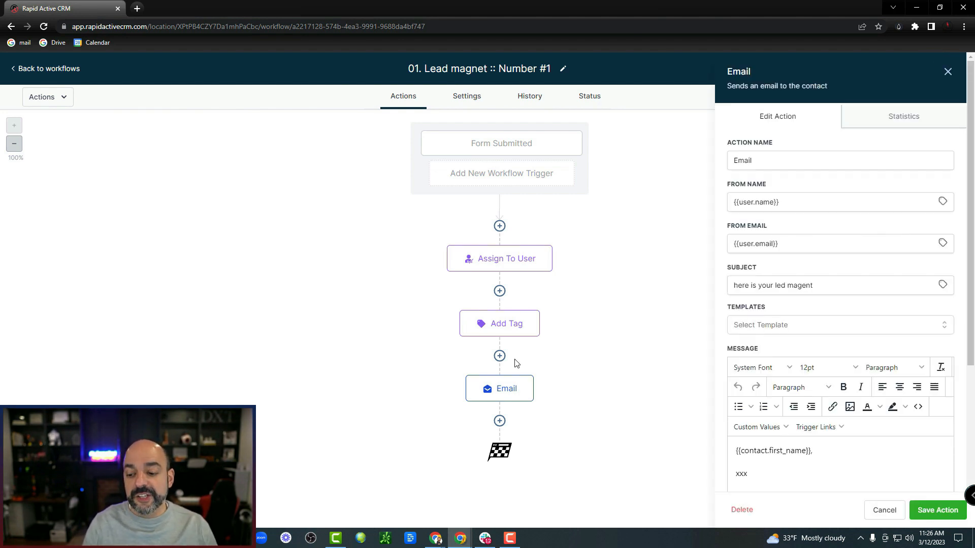
pyautogui.scroll(-3, 783, 307)
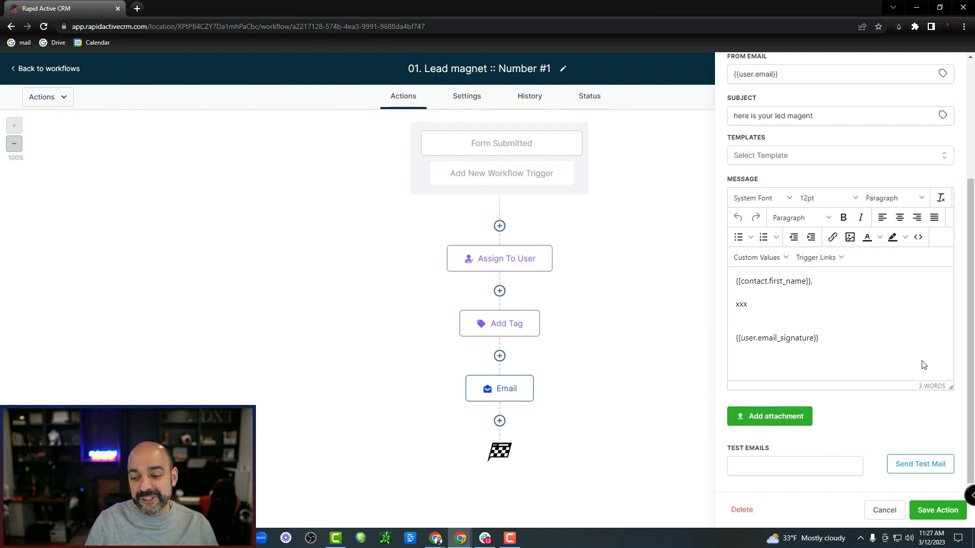
pyautogui.click(935, 509)
# Step: Publish the lead magnet workflow, save it, and return to the workflows list
pyautogui.click(920, 96)
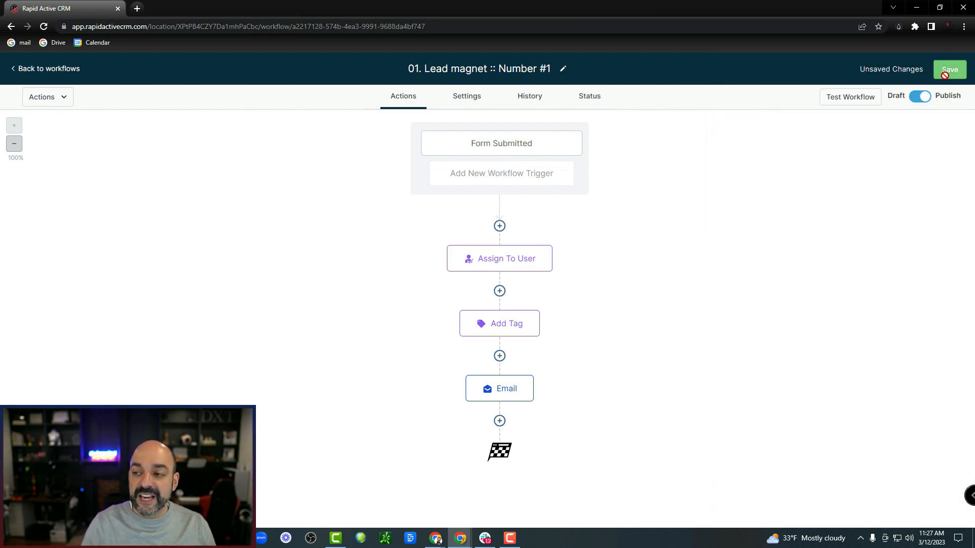
pyautogui.click(948, 70)
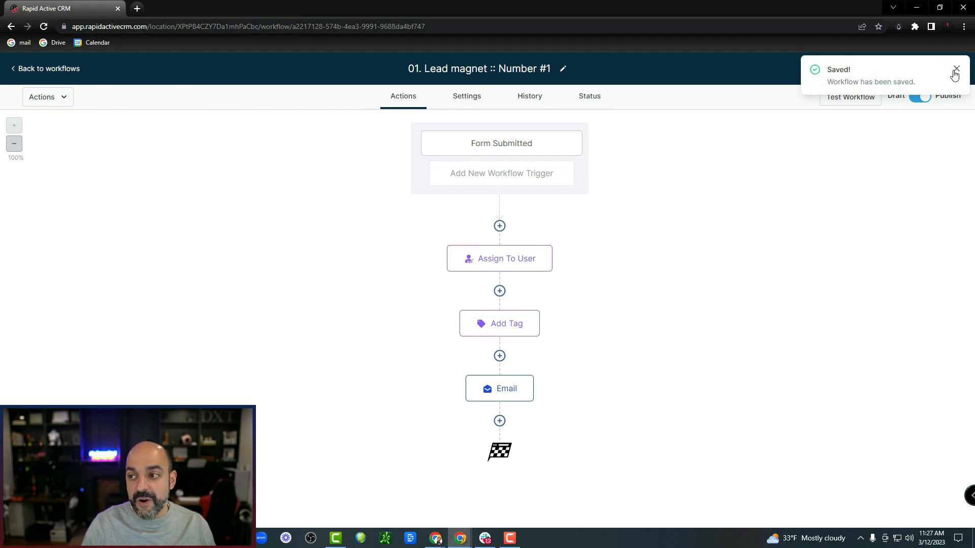
pyautogui.click(18, 69)
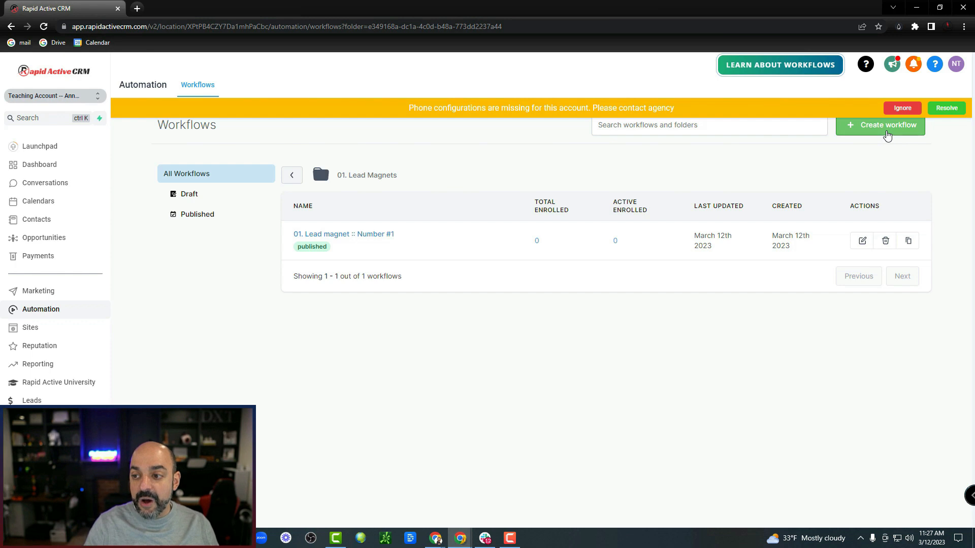
pyautogui.click(883, 126)
pyautogui.click(902, 109)
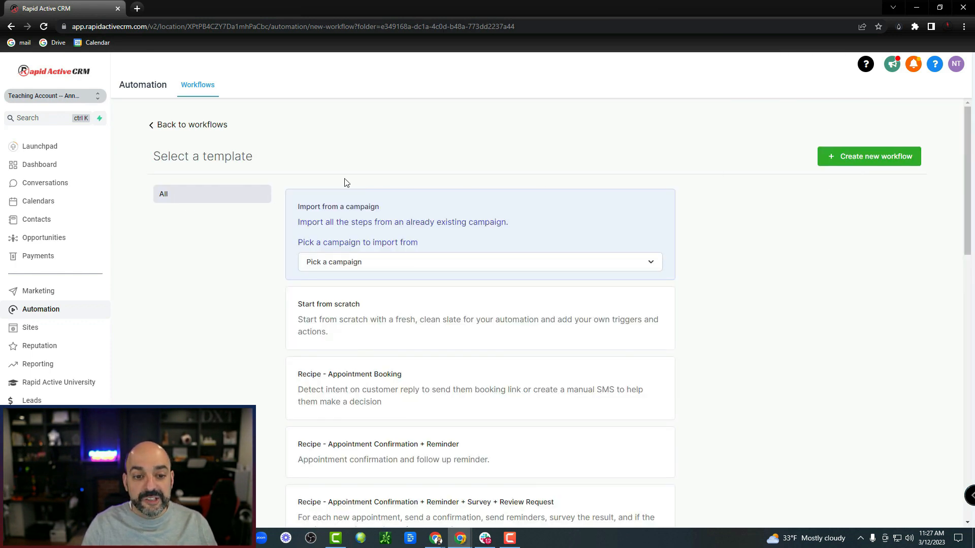
pyautogui.click(178, 126)
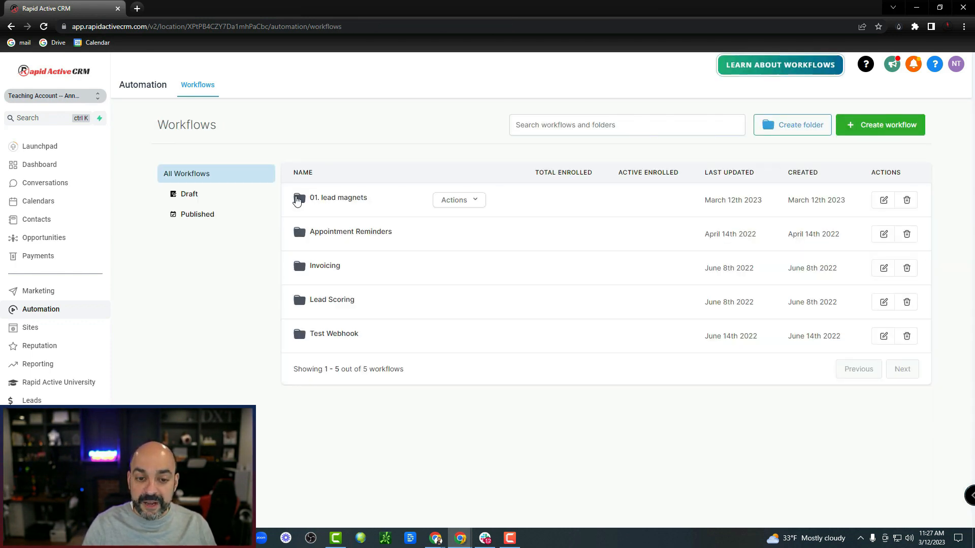
# Step: Create a workflow folder named "02. Application Process"
pyautogui.click(784, 127)
pyautogui.write('A')
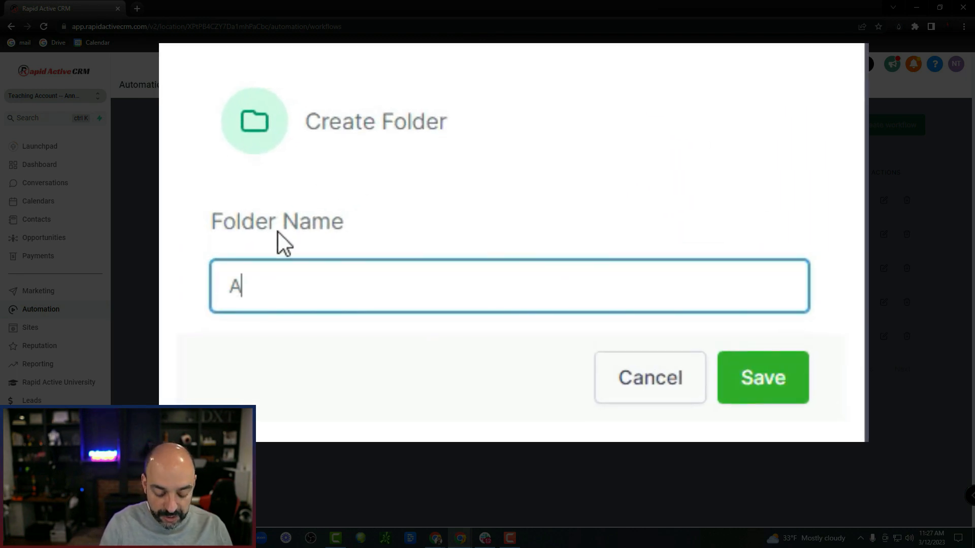
pyautogui.write('pplication ')
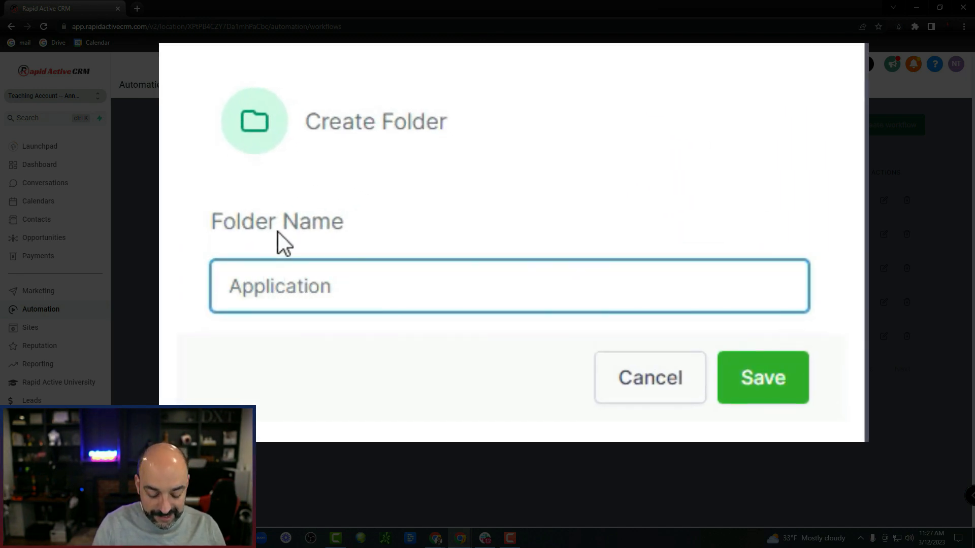
pyautogui.write('Process')
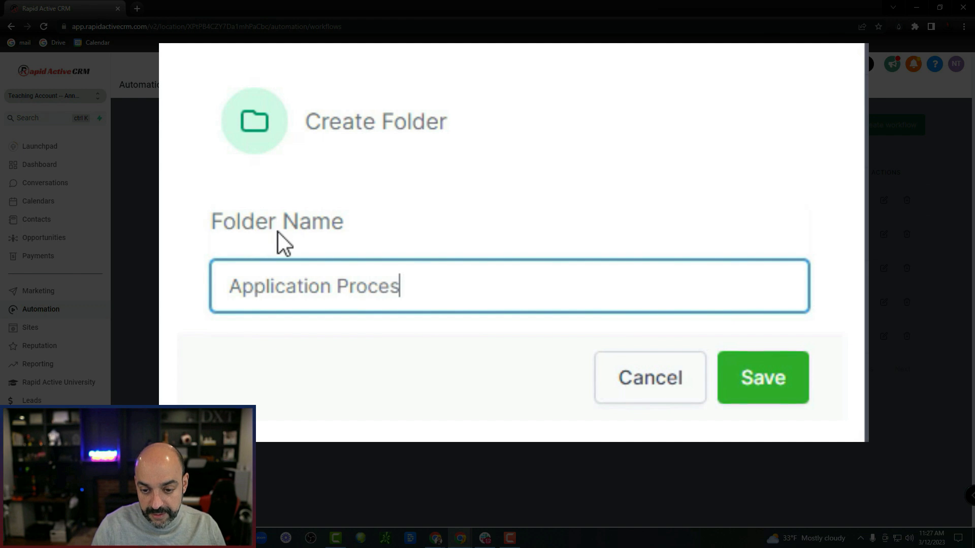
pyautogui.click(229, 292)
pyautogui.write('02.')
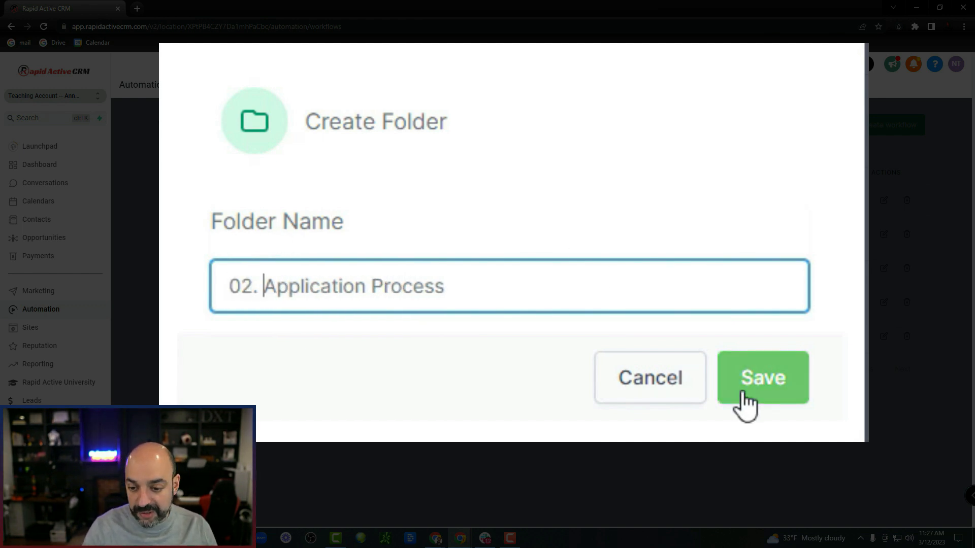
pyautogui.click(741, 392)
# Step: Create a new workflow from scratch inside the "02. Application Process" folder
pyautogui.click(363, 235)
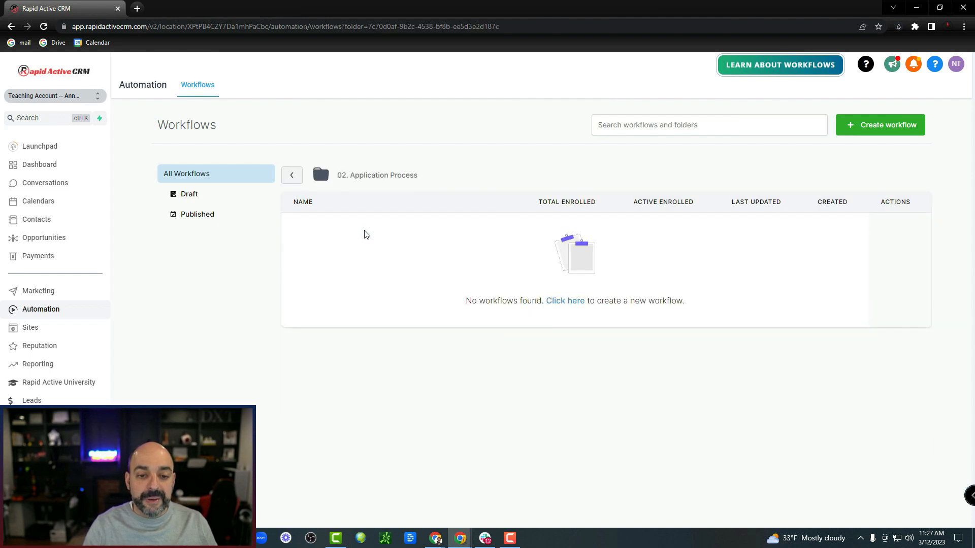
pyautogui.click(884, 131)
pyautogui.click(462, 318)
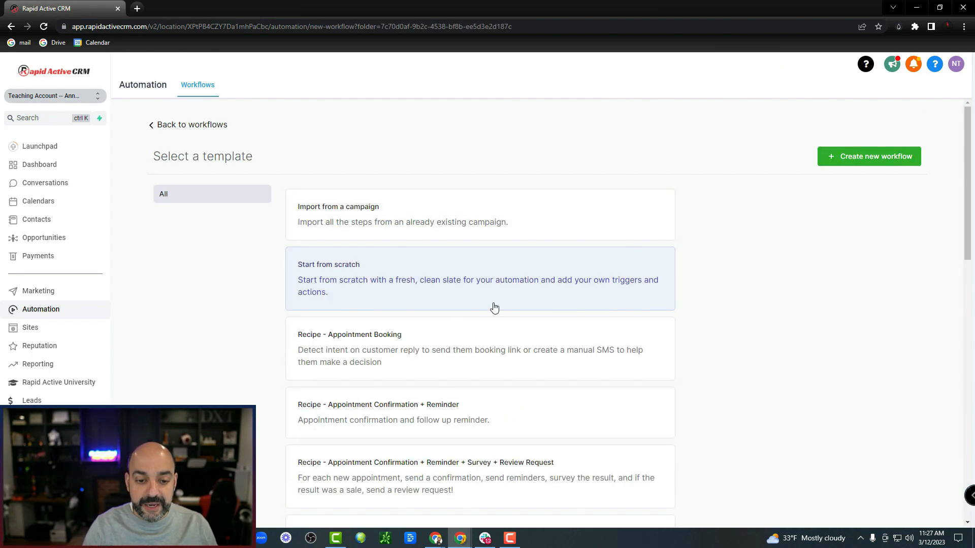
pyautogui.click(871, 155)
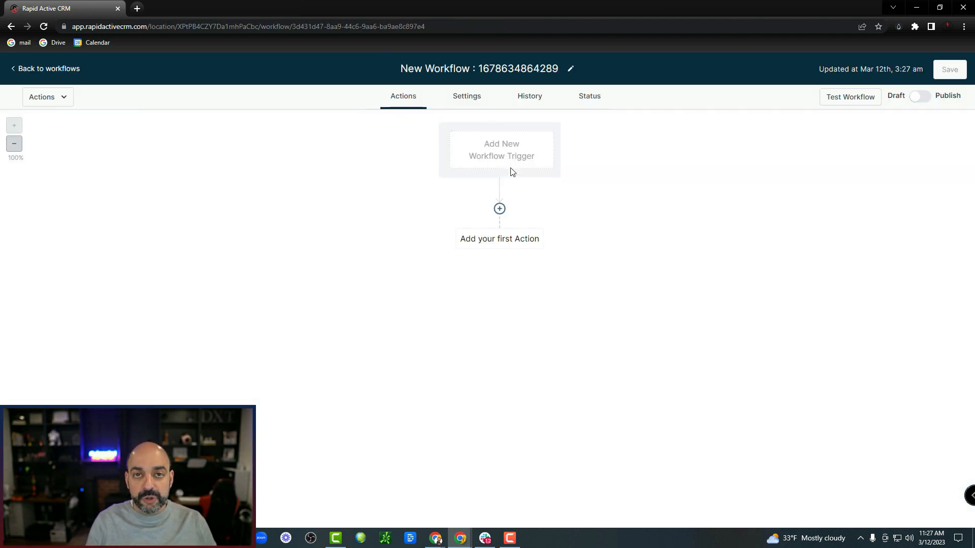
# Step: Rename the new workflow as "2.0 Application submitted"
pyautogui.click(549, 64)
pyautogui.moveTo(490, 68); pyautogui.dragTo(387, 45)
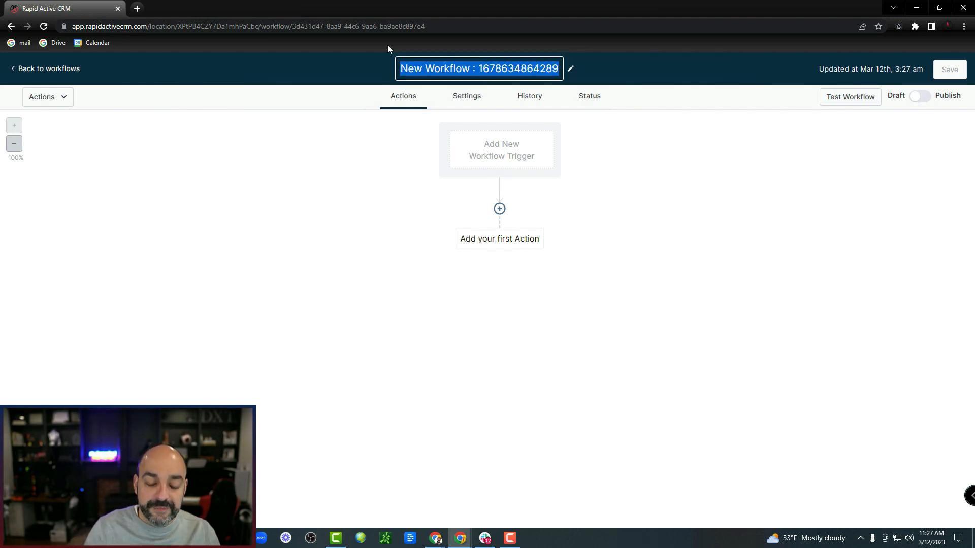
pyautogui.write('2.0')
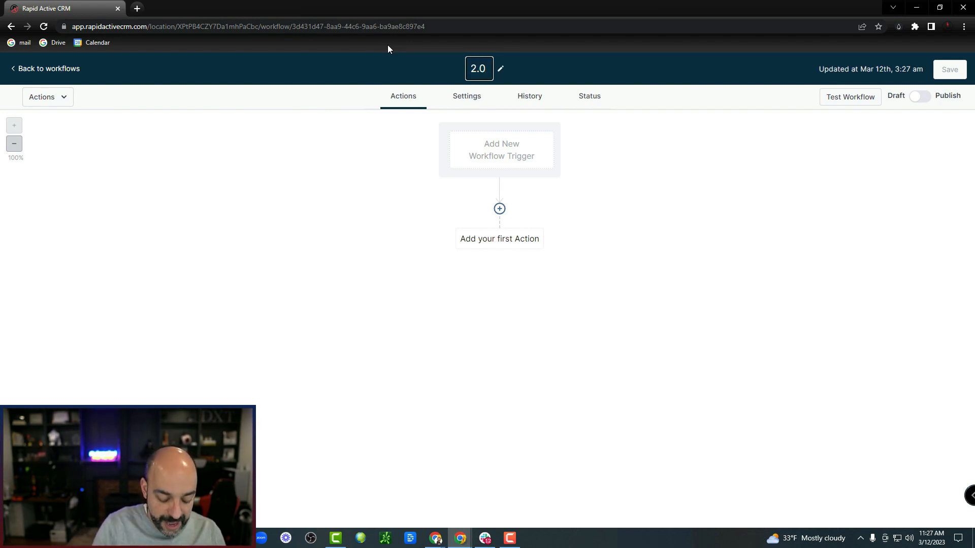
pyautogui.write(' Ap0llica')
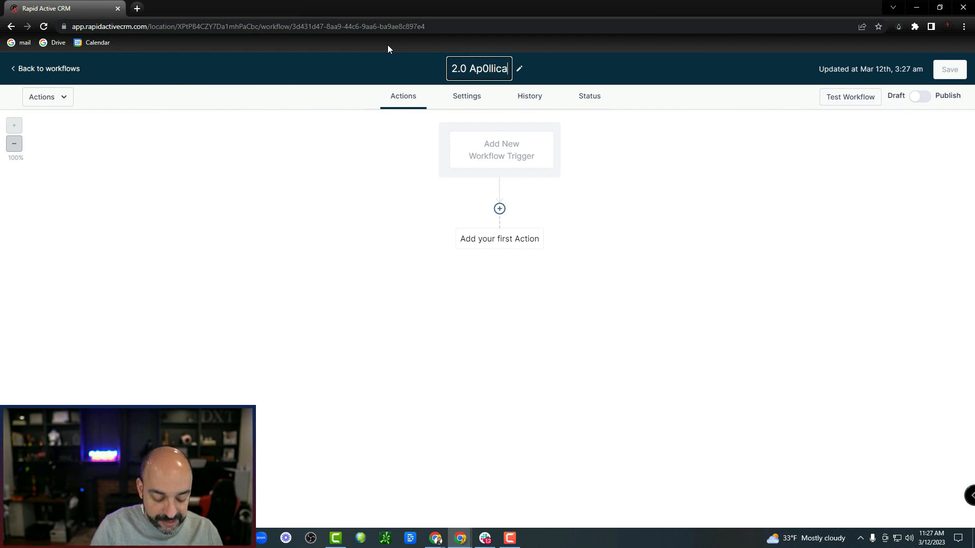
pyautogui.press('BackSpace')
pyautogui.press('BackSpace')
pyautogui.press('BackSpace')
pyautogui.press('BackSpace')
pyautogui.press('BackSpace')
pyautogui.press('BackSpace')
pyautogui.write('plication submitted')
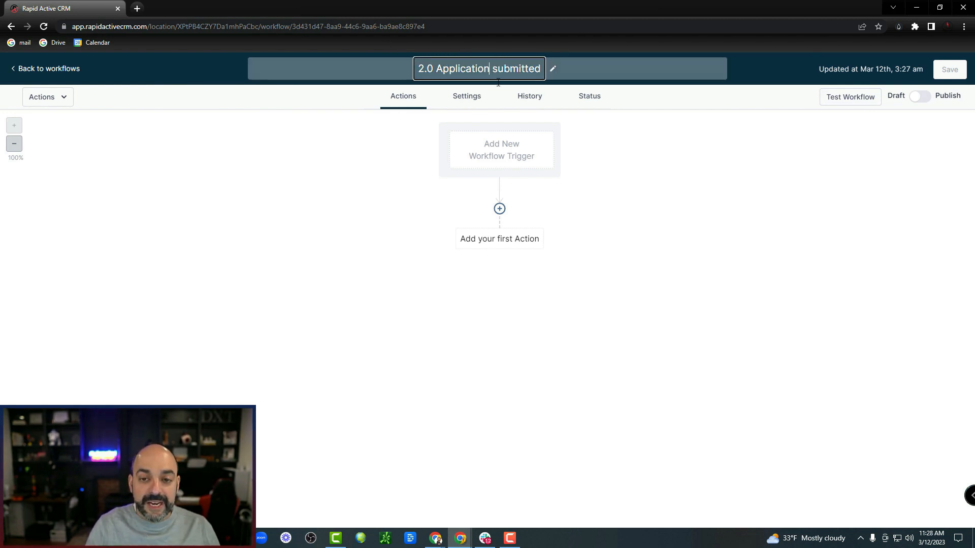
# Step: Add a Form Submitted trigger filtered to the Application form and save the trigger
pyautogui.click(515, 157)
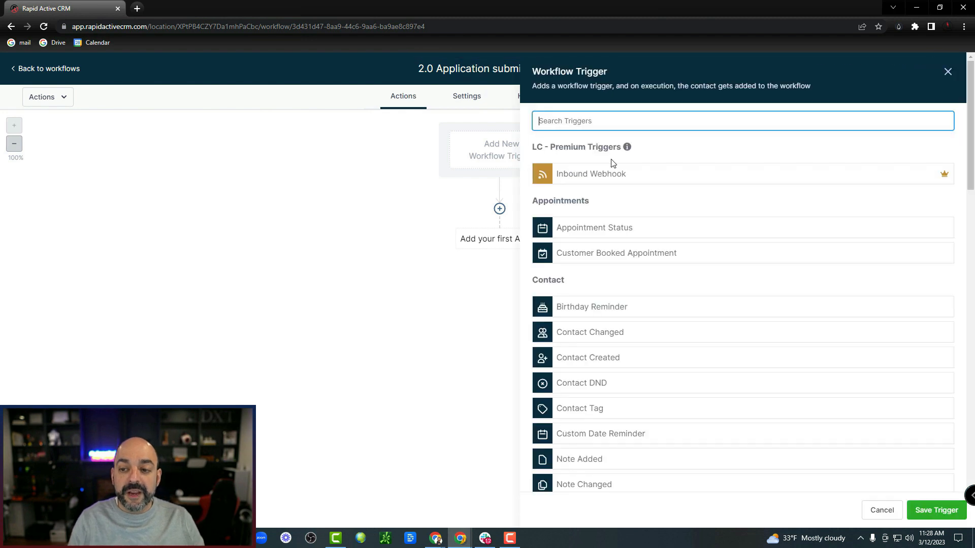
pyautogui.write('form')
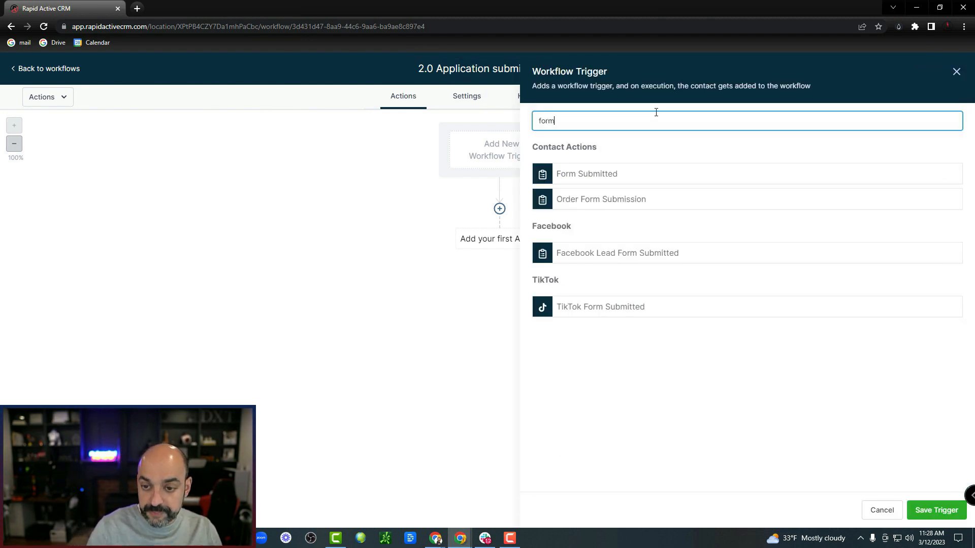
pyautogui.click(625, 177)
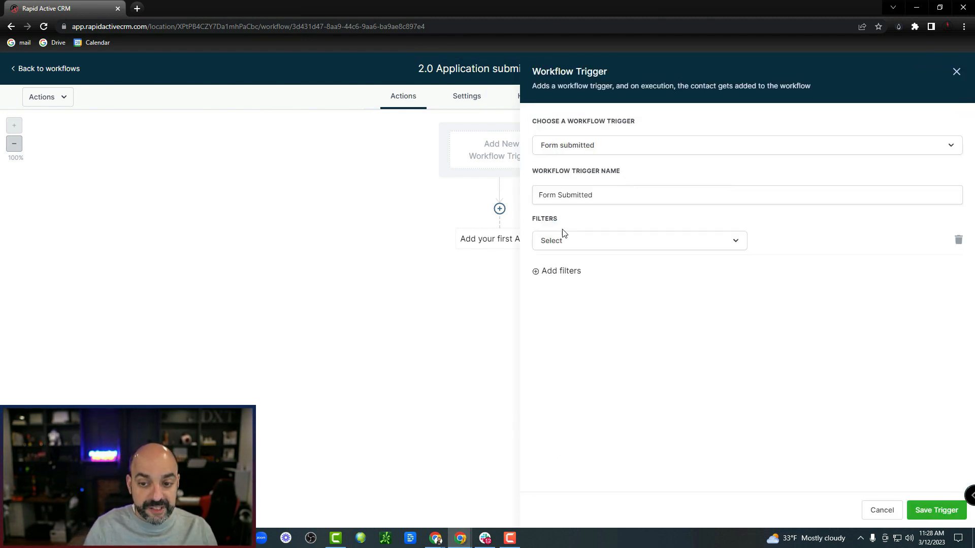
pyautogui.click(569, 243)
pyautogui.click(584, 308)
pyautogui.click(795, 252)
pyautogui.click(799, 285)
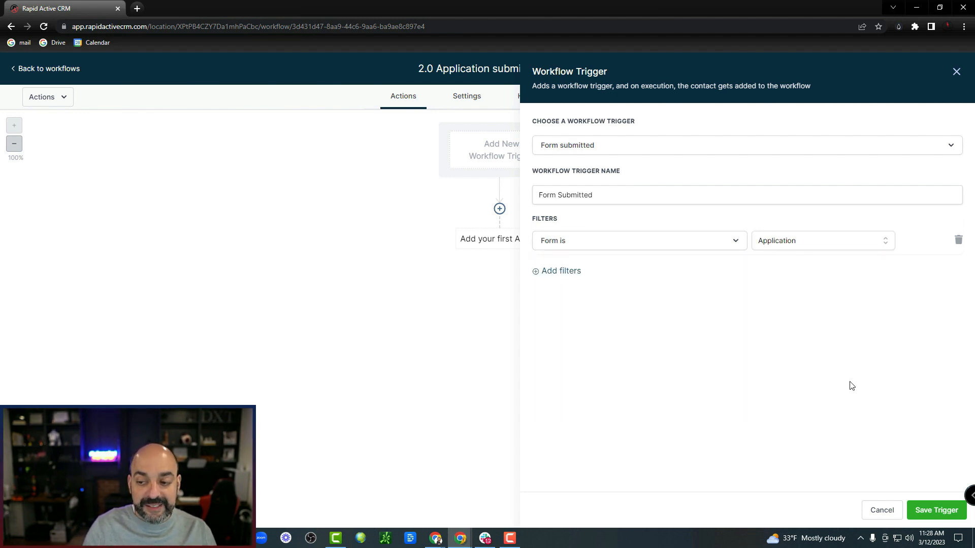
pyautogui.click(937, 510)
pyautogui.click(500, 225)
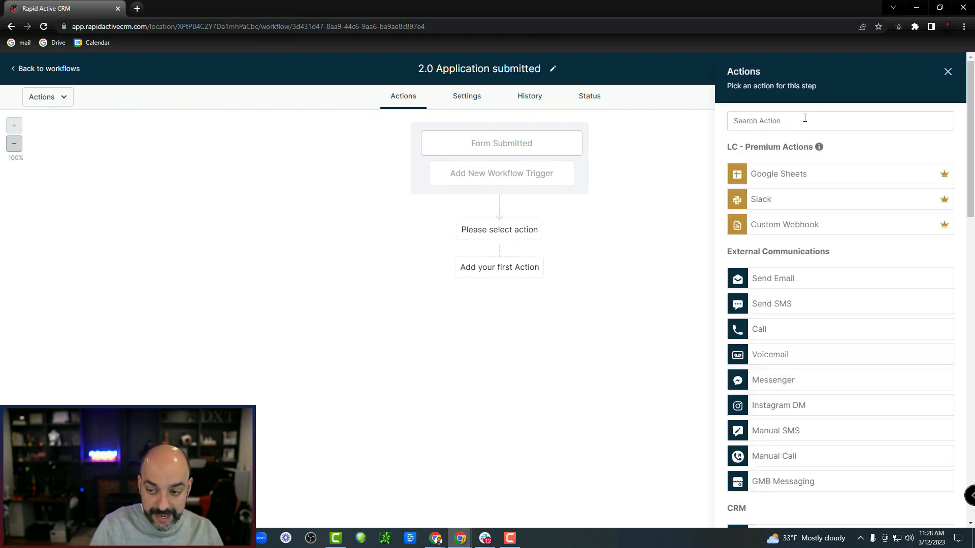
pyautogui.click(742, 126)
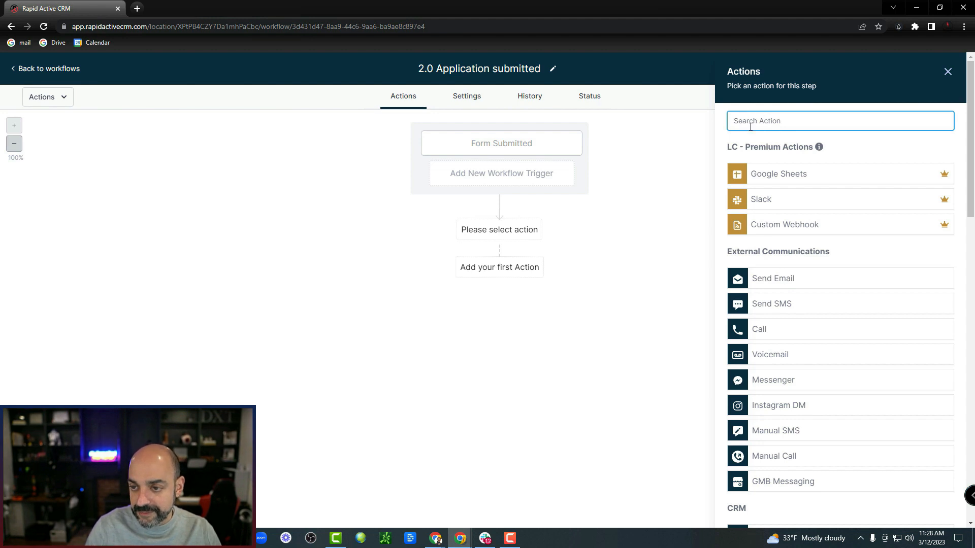
pyautogui.click(948, 72)
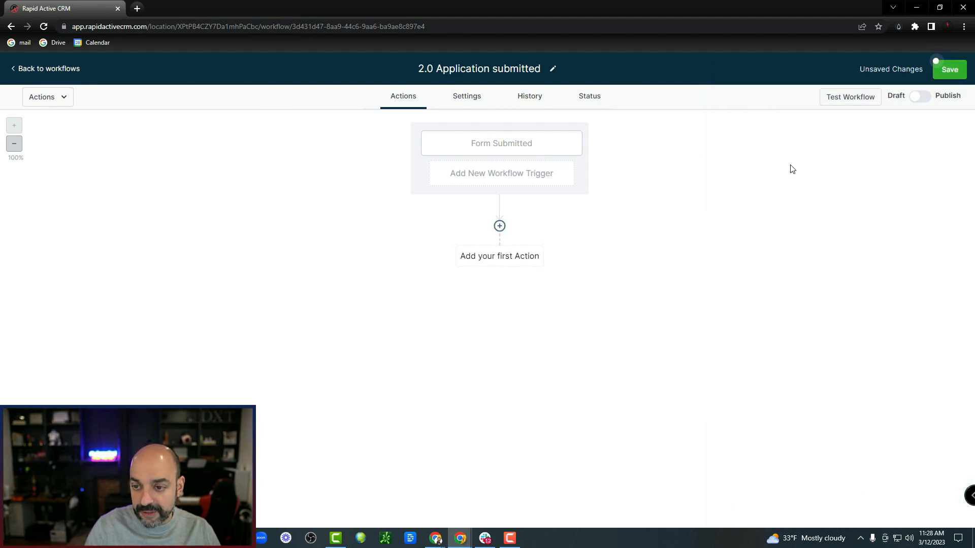
# Step: Save the workflow with its Form Submitted trigger and dismiss the notification
pyautogui.click(939, 68)
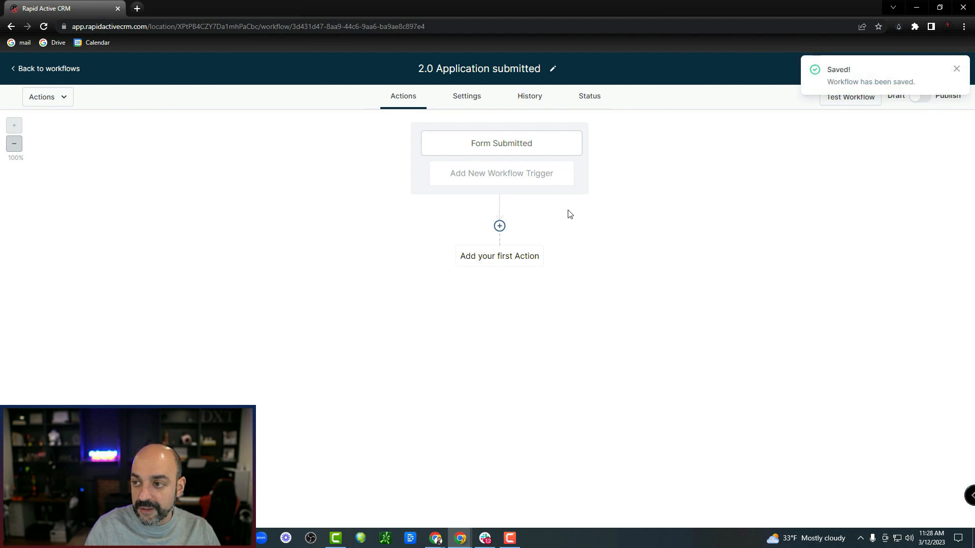
pyautogui.click(957, 69)
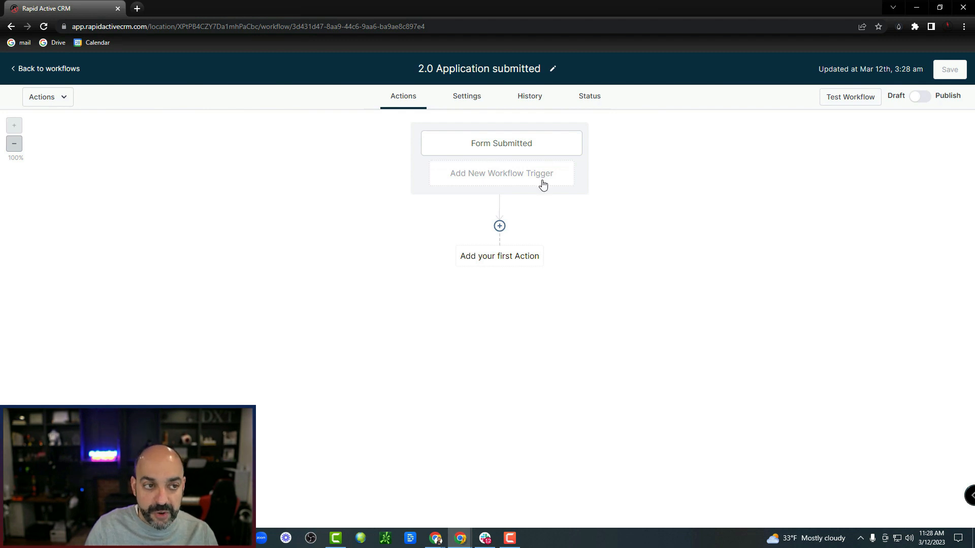
# Step: Add an Assign To User action below the trigger, select the first listed user, and save the action
pyautogui.click(500, 227)
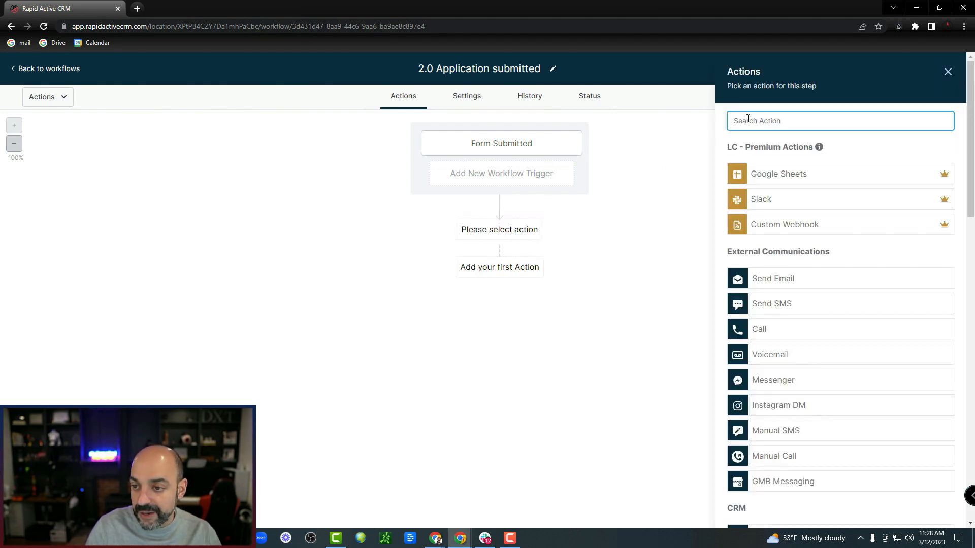
pyautogui.write('use')
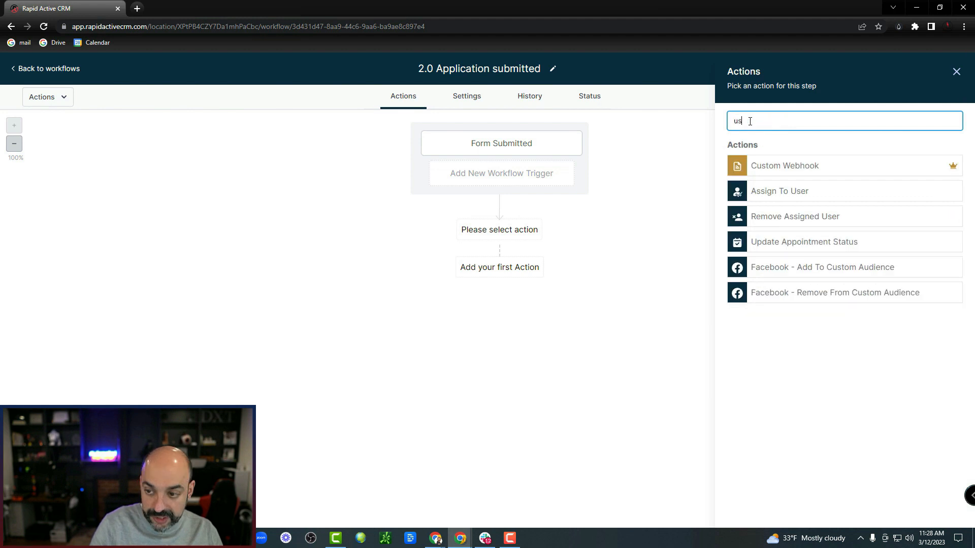
pyautogui.click(772, 168)
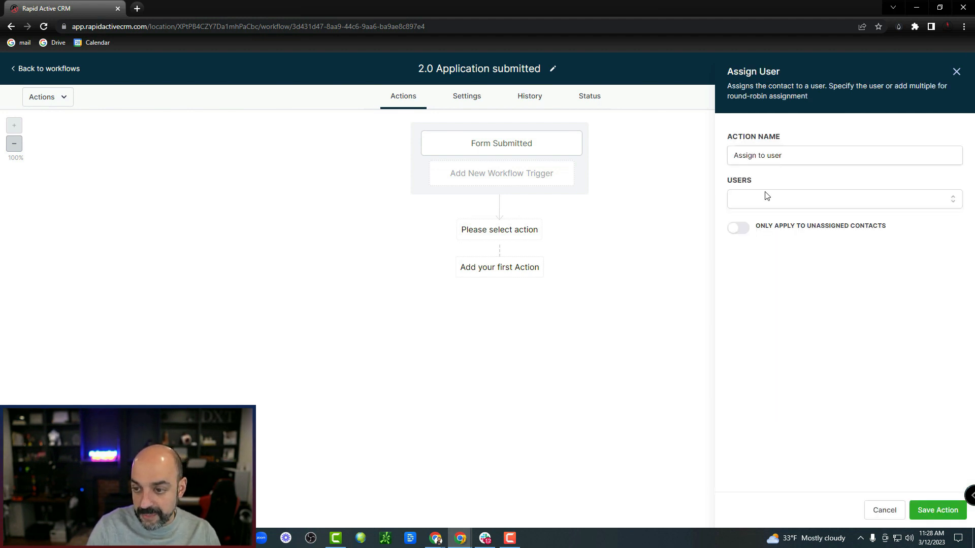
pyautogui.click(774, 203)
pyautogui.click(772, 225)
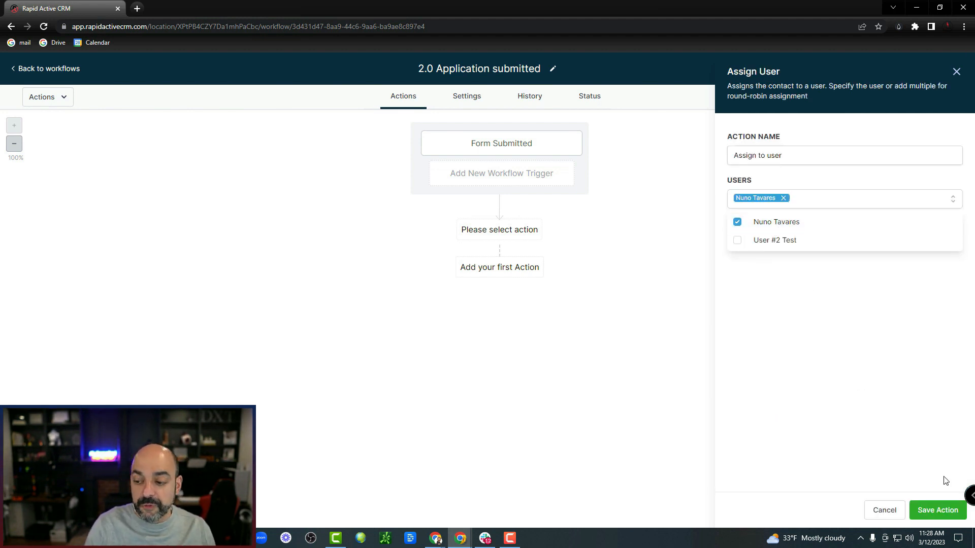
pyautogui.click(953, 510)
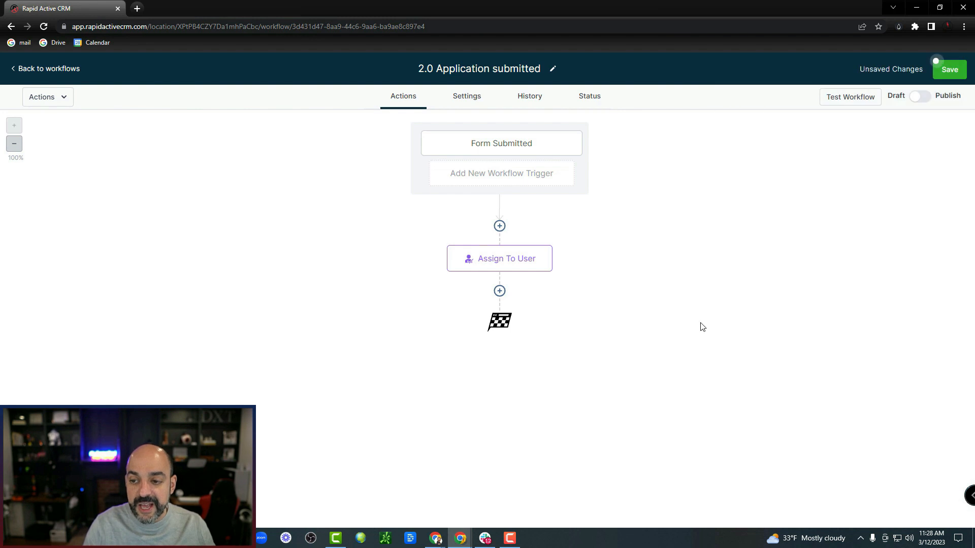
# Step: Add an Add Contact Tag action after the user assignment with a new tag "application submitted", and save it
pyautogui.click(500, 291)
pyautogui.write('cot')
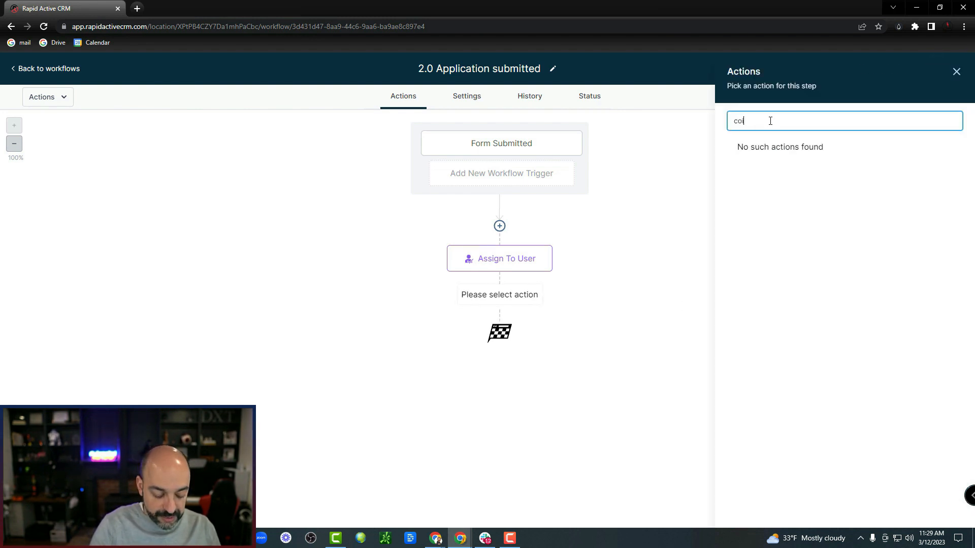
pyautogui.press('BackSpace')
pyautogui.write('n')
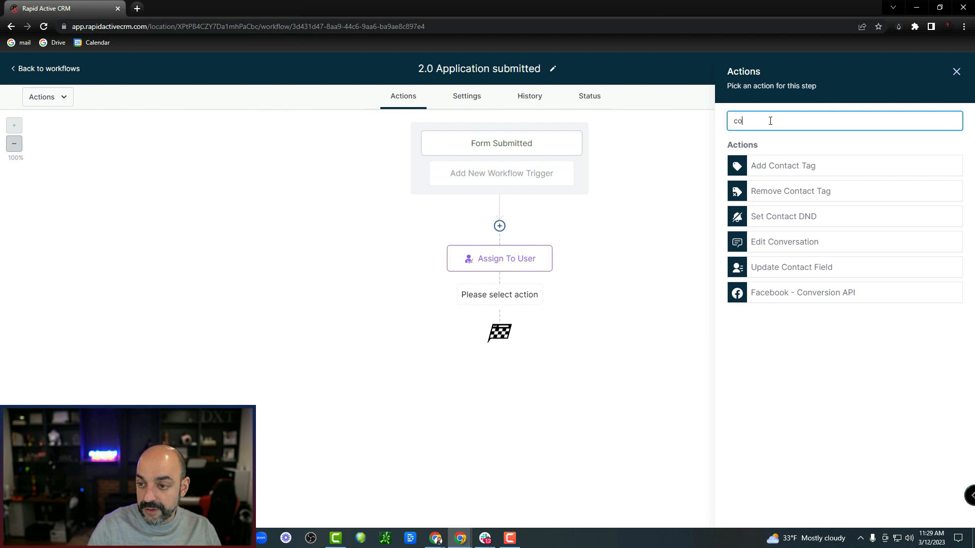
pyautogui.click(761, 167)
pyautogui.click(776, 188)
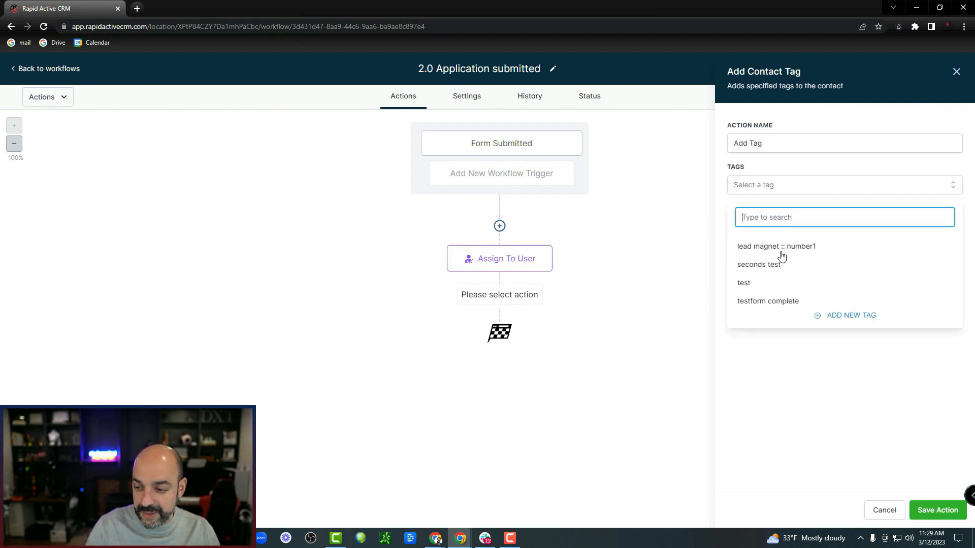
pyautogui.write('application submiite')
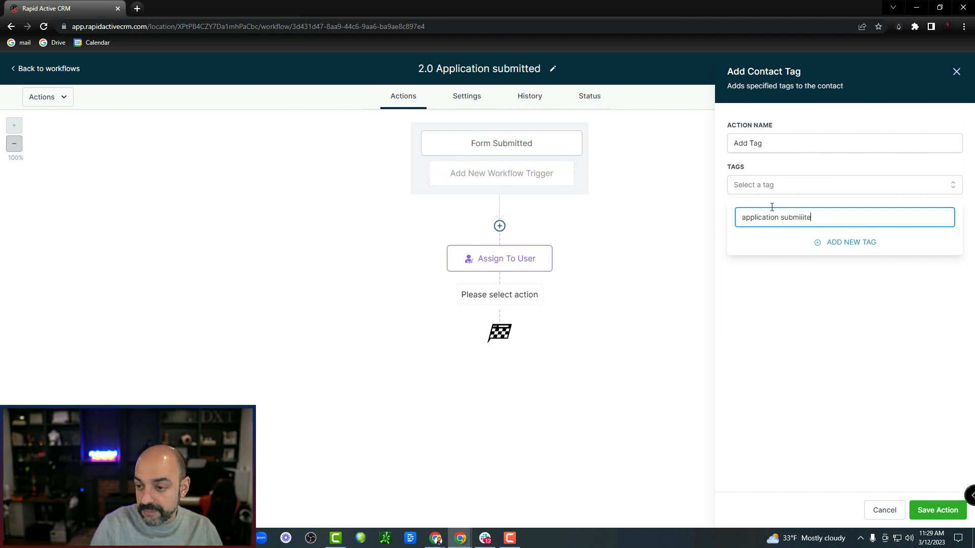
pyautogui.press('BackSpace')
pyautogui.press('BackSpace')
pyautogui.press('BackSpace')
pyautogui.write('tte')
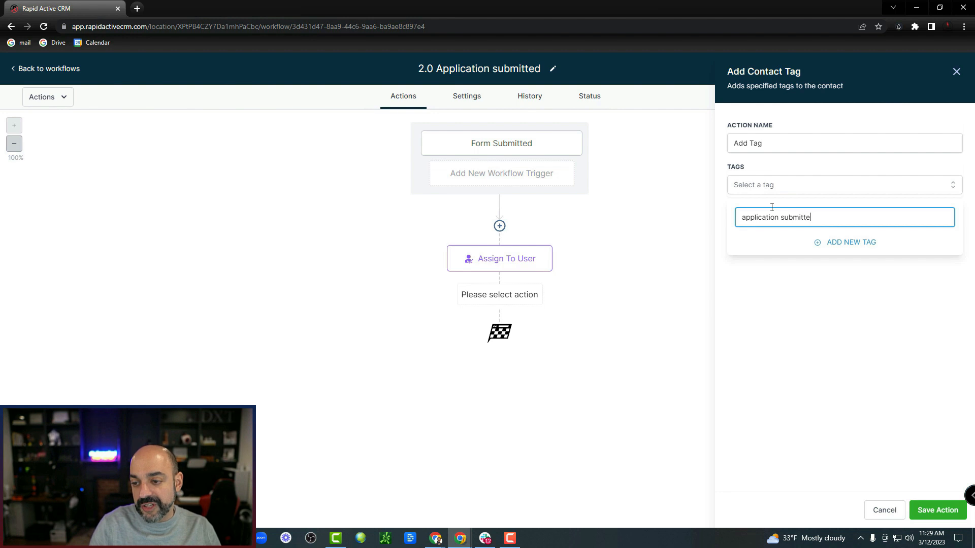
pyautogui.write('d')
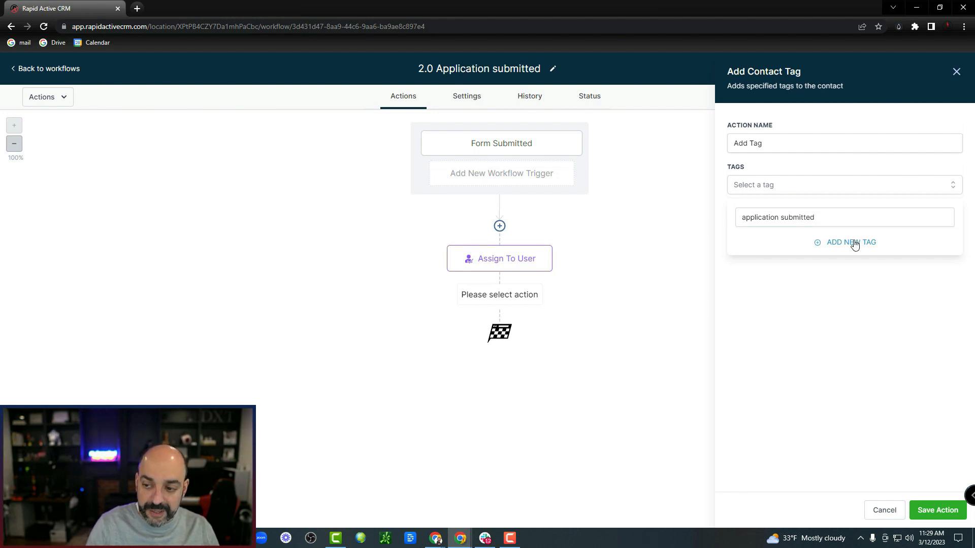
pyautogui.click(854, 243)
pyautogui.click(935, 509)
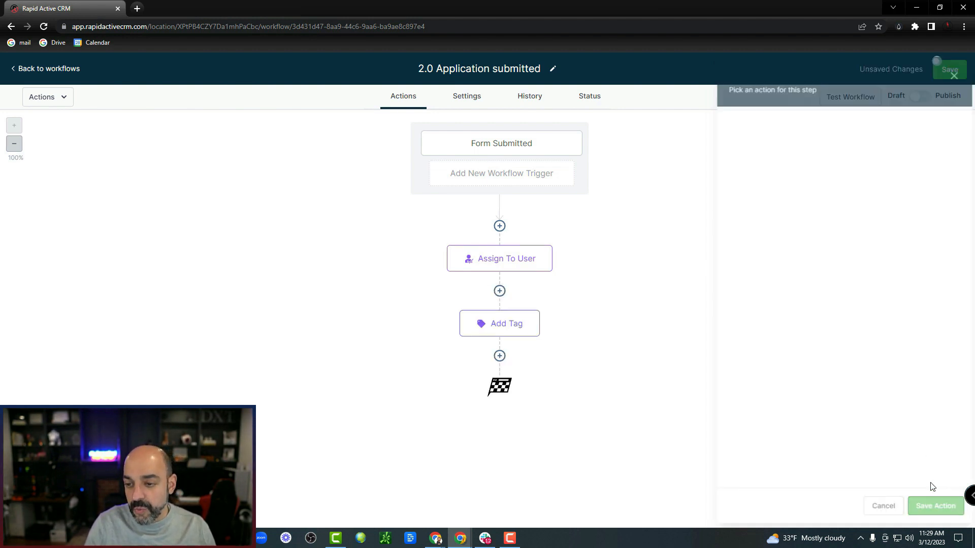
pyautogui.click(499, 356)
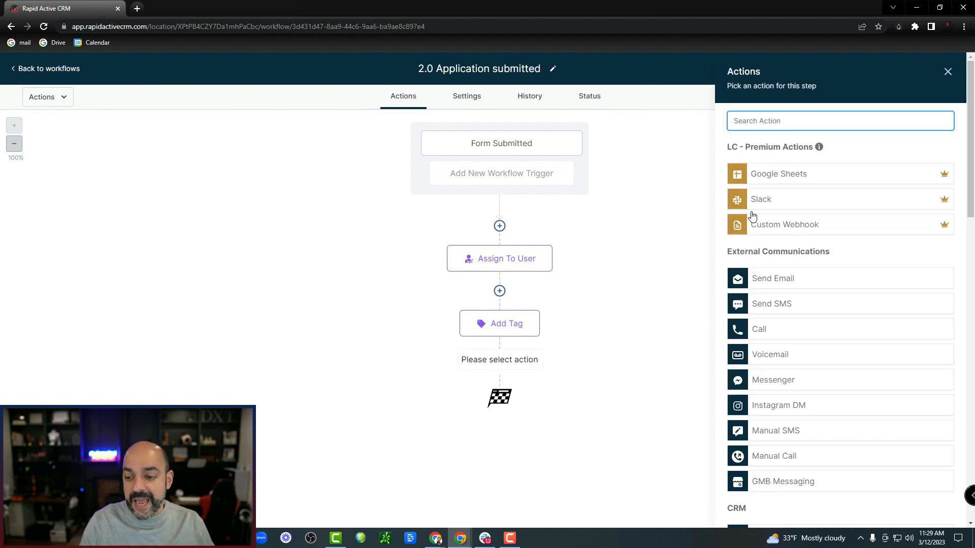
pyautogui.scroll(-3, 767, 234)
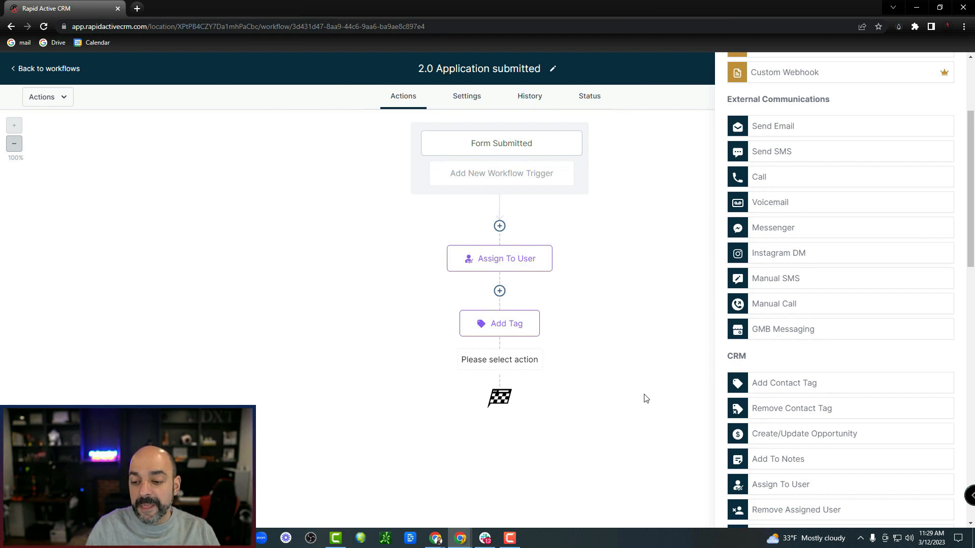
pyautogui.scroll(3, 914, 153)
pyautogui.click(948, 71)
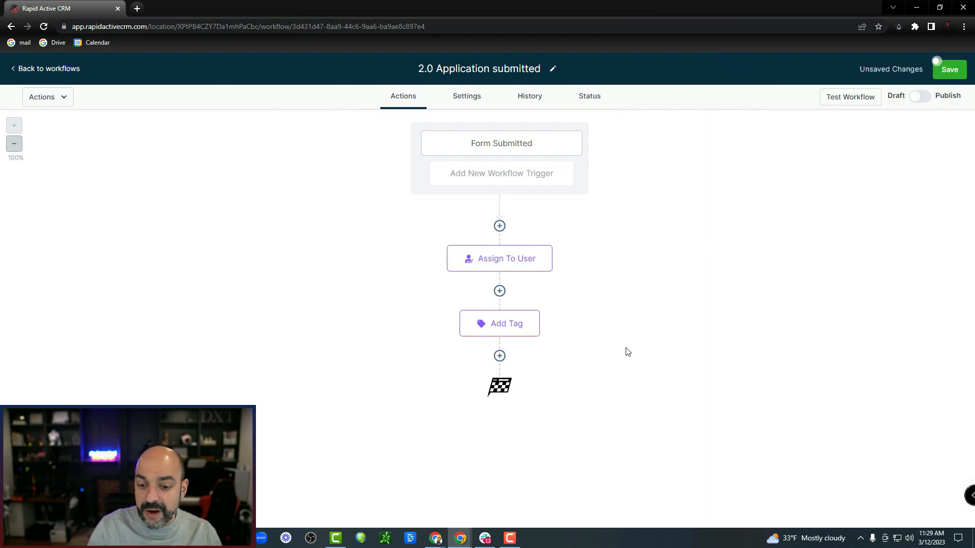
# Step: Add a Send Internal Notification action after the Add Tag action and set its notification type to Email
pyautogui.click(500, 355)
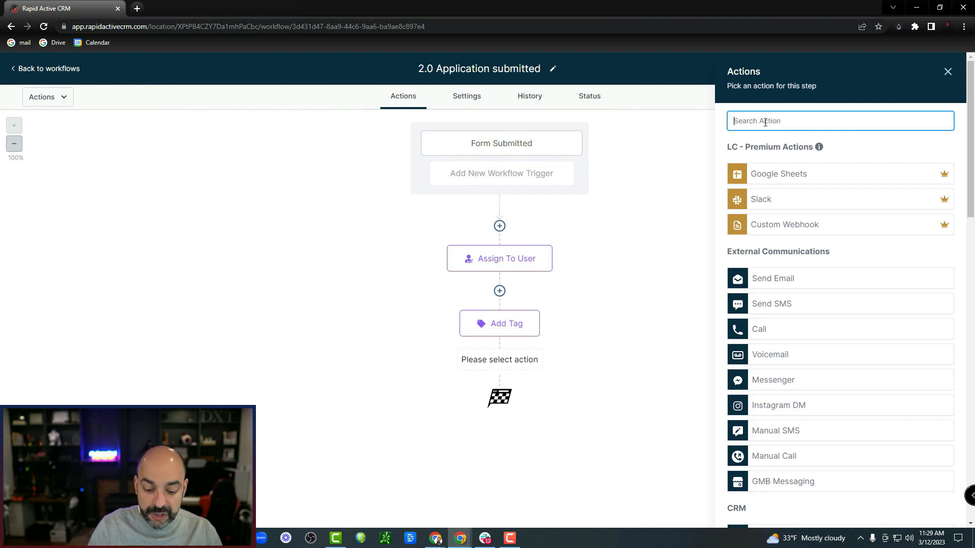
pyautogui.write('internal')
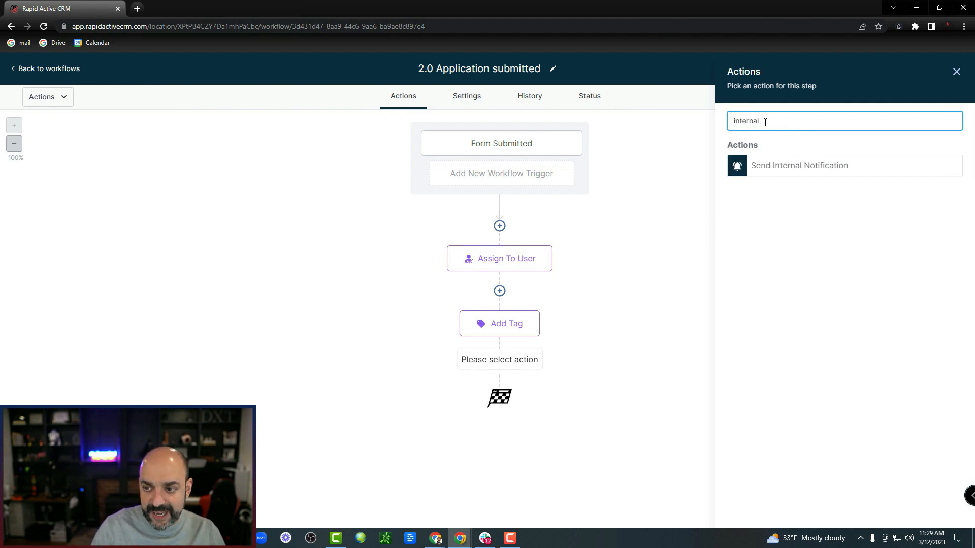
pyautogui.click(823, 171)
pyautogui.click(809, 193)
pyautogui.click(793, 209)
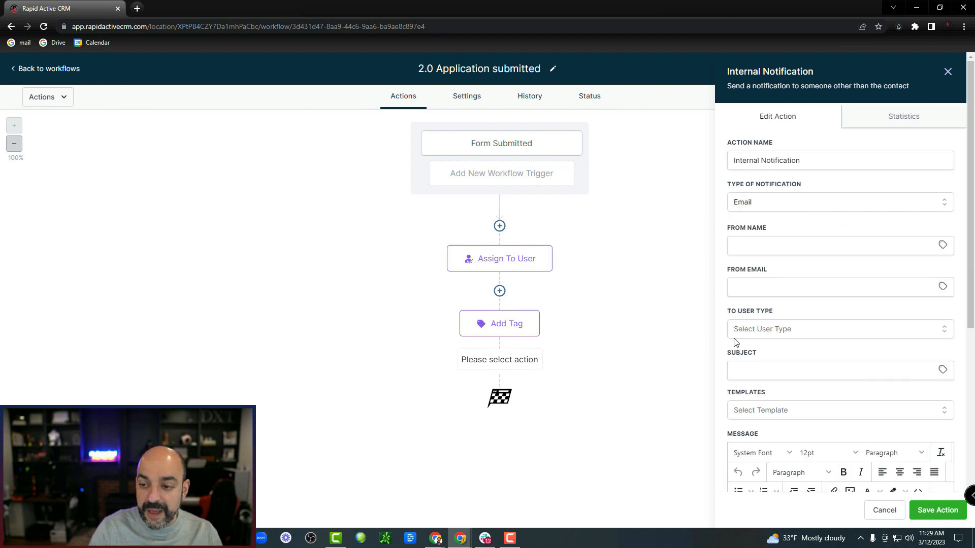
# Step: Set the internal notification's recipient type to Particular User and pick the first listed user
pyautogui.scroll(-1, 775, 218)
pyautogui.click(775, 195)
pyautogui.click(942, 194)
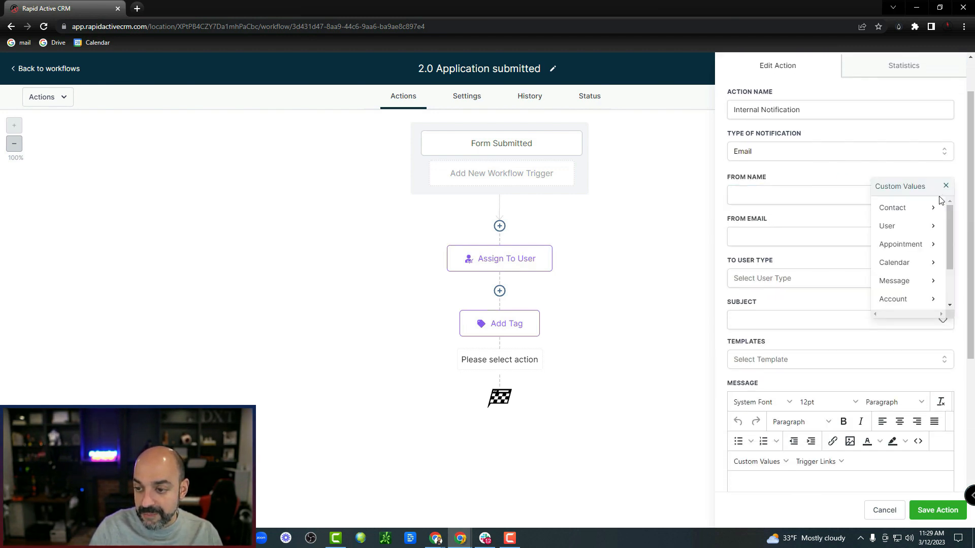
pyautogui.click(790, 279)
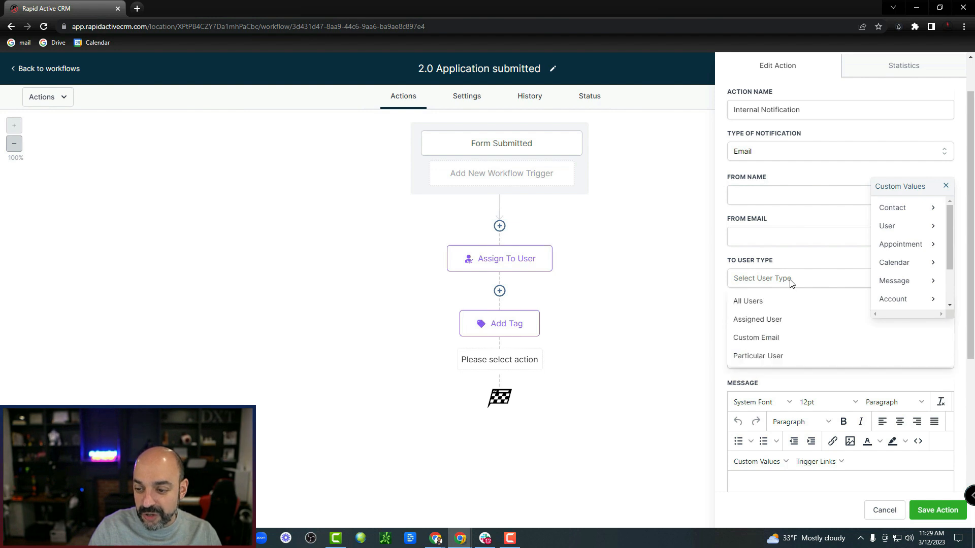
pyautogui.click(774, 354)
pyautogui.click(782, 323)
pyautogui.click(761, 367)
# Step: Set the internal notification's subject to "application submitted from {{contact.name}}", inserting the contact's full-name custom value at the end
pyautogui.click(776, 363)
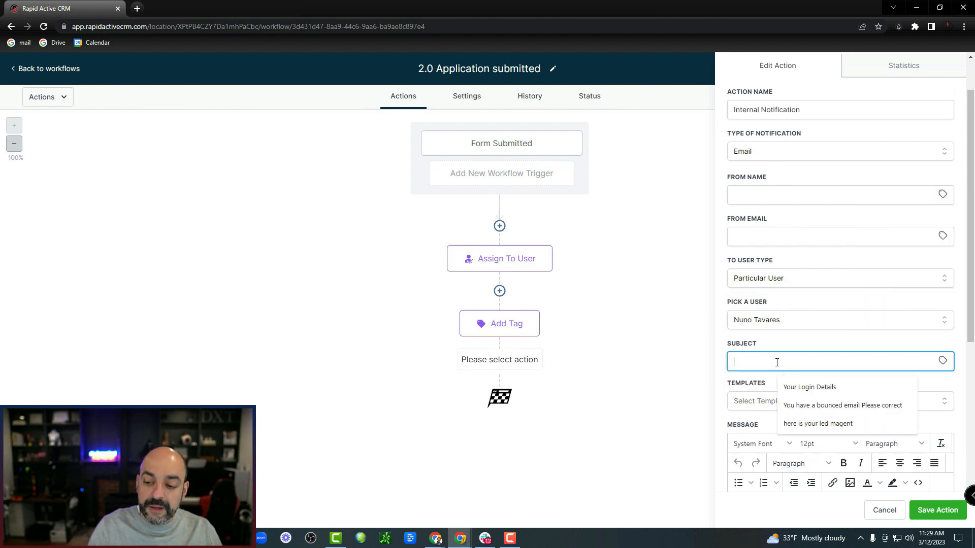
pyautogui.write('applcaition s')
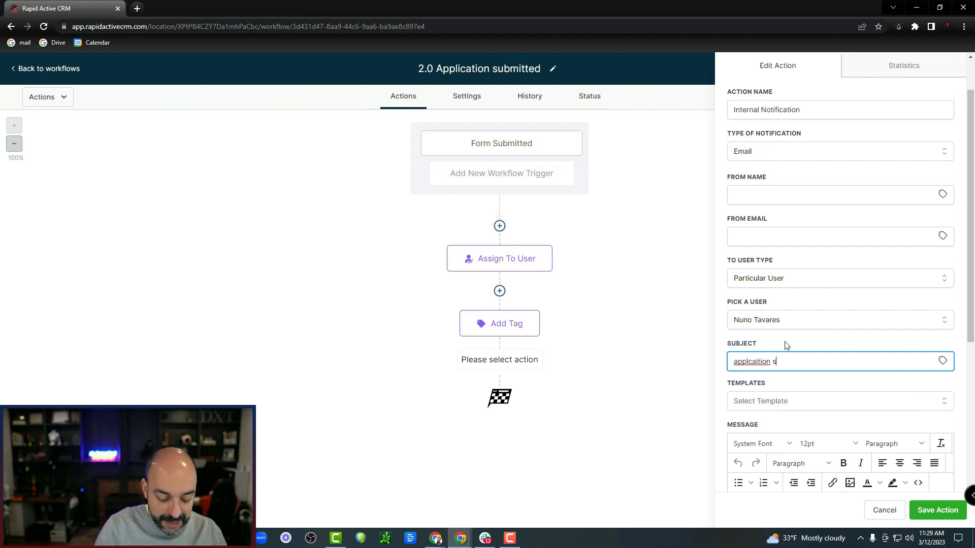
pyautogui.write('ubmitted from')
pyautogui.rightClick(746, 361)
pyautogui.click(773, 369)
pyautogui.click(942, 360)
pyautogui.click(927, 383)
pyautogui.click(927, 379)
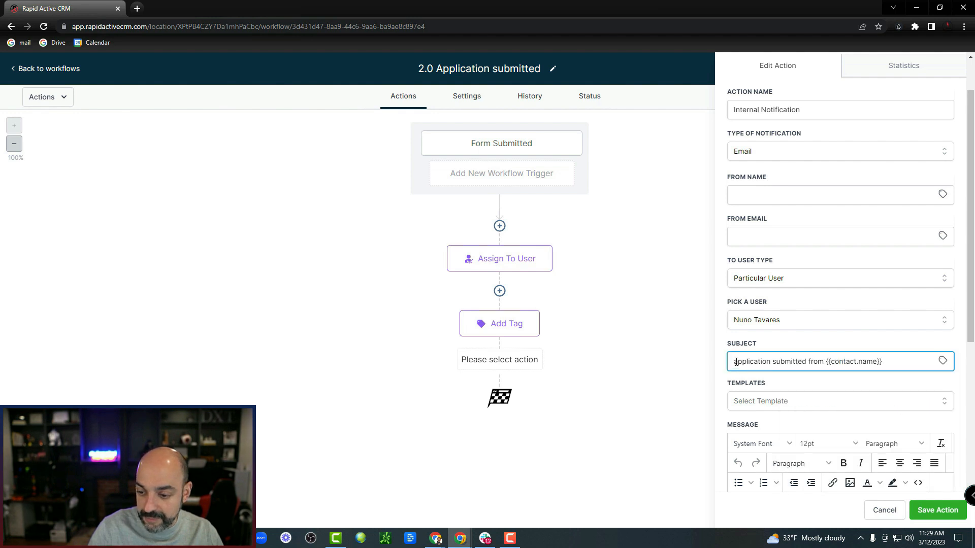
# Step: Copy the notification's subject text into the message body as its first line and start a new line below
pyautogui.scroll(-5, 830, 363)
pyautogui.scroll(3, 909, 227)
pyautogui.moveTo(883, 268); pyautogui.dragTo(711, 266)
pyautogui.hotkey('ctrl', 'c')
pyautogui.click(759, 410)
pyautogui.click(793, 430)
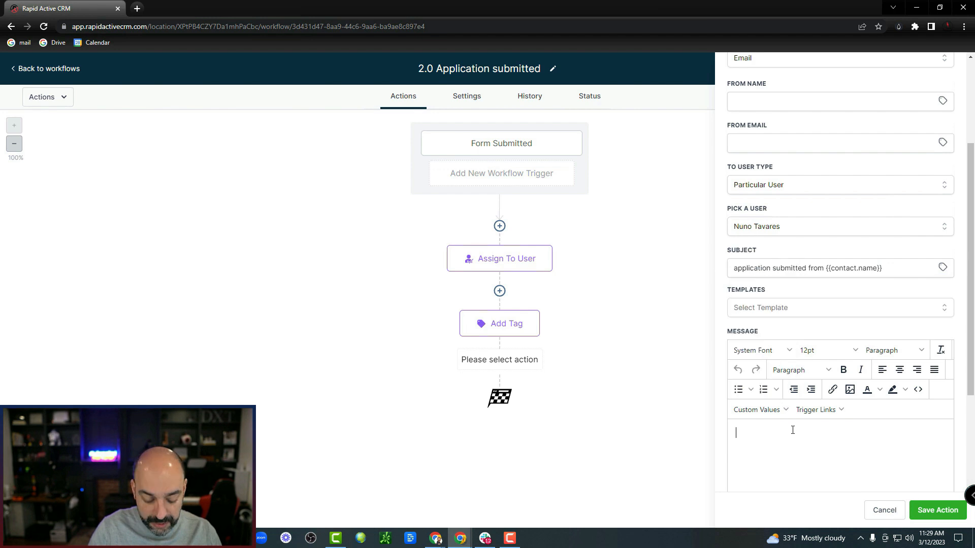
pyautogui.hotkey('ctrl', 'v')
pyautogui.press('Return')
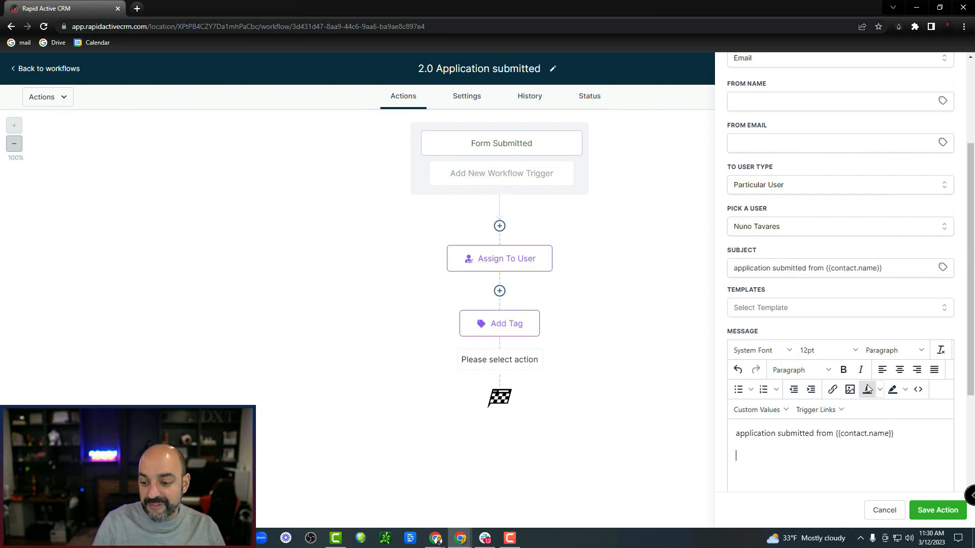
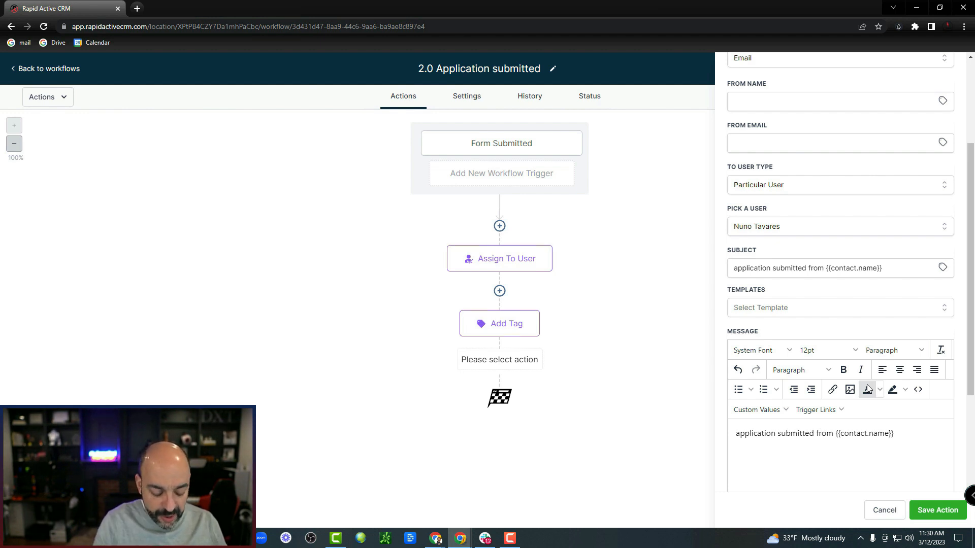
# Step: Add "What do you need help with?" to the notification message, insert the contact custom field "What would You like help in?" below, and save the action
pyautogui.write('hat do you need help with?')
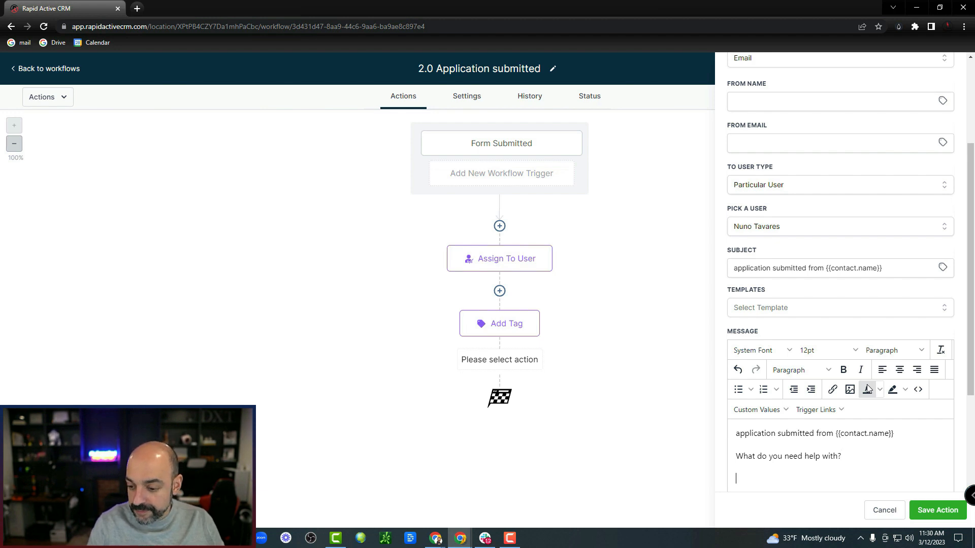
pyautogui.scroll(-3, 868, 389)
pyautogui.click(763, 258)
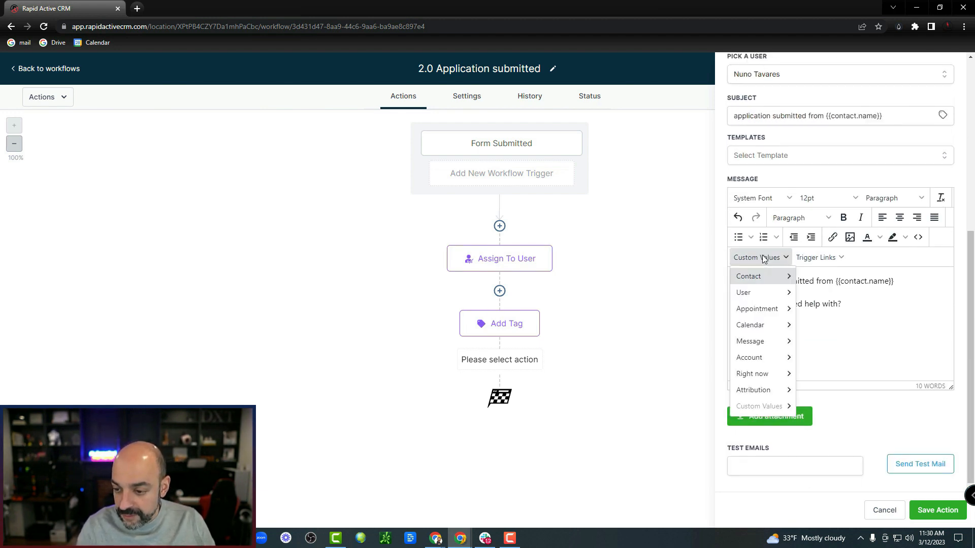
pyautogui.moveTo(771, 280)
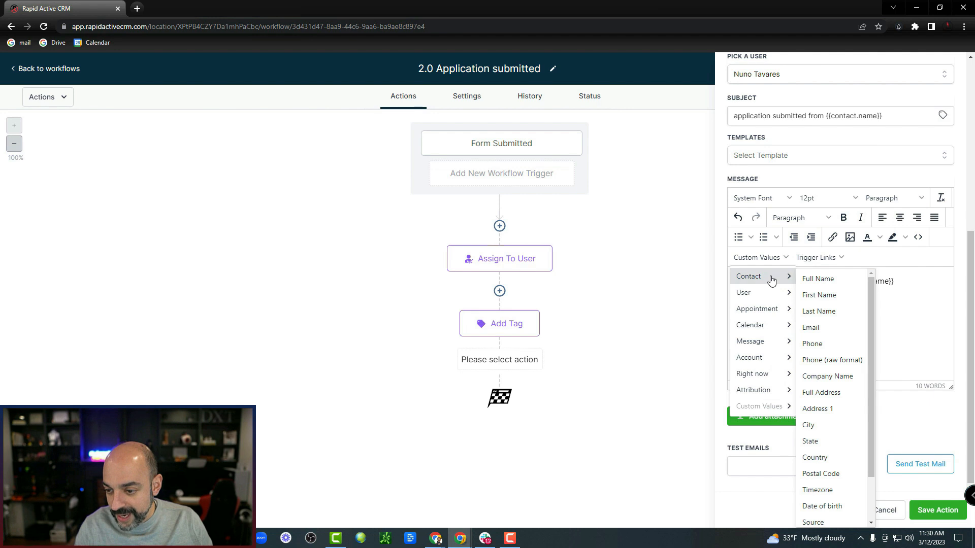
pyautogui.scroll(-1, 829, 356)
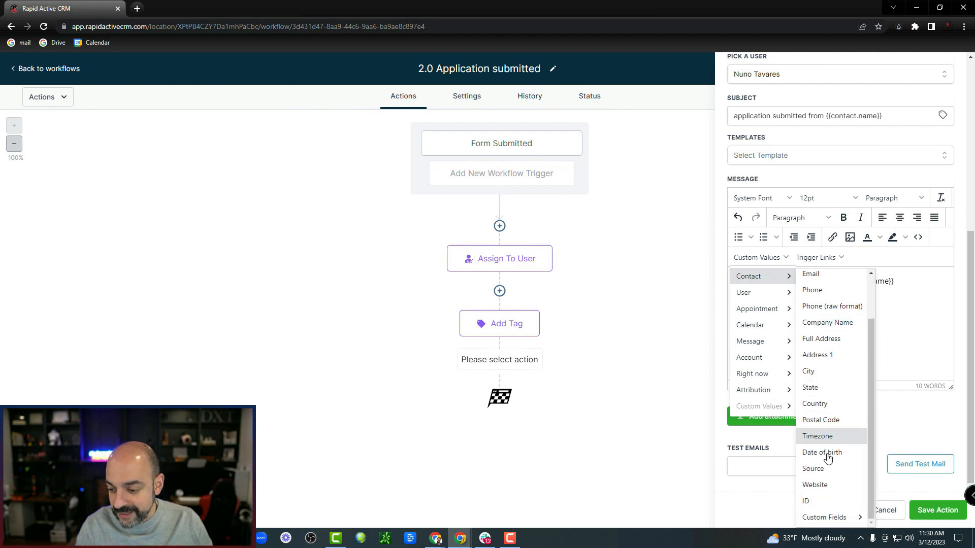
pyautogui.moveTo(830, 516)
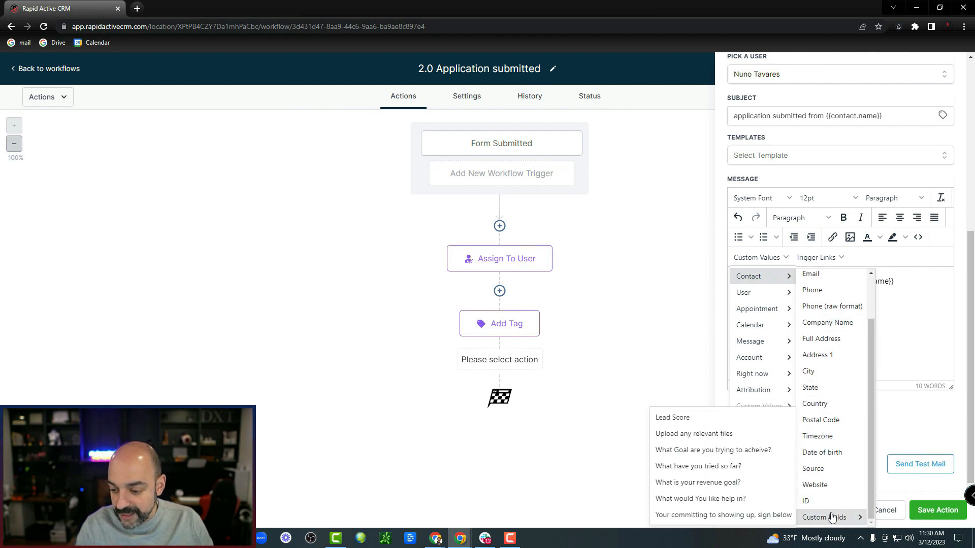
pyautogui.click(754, 499)
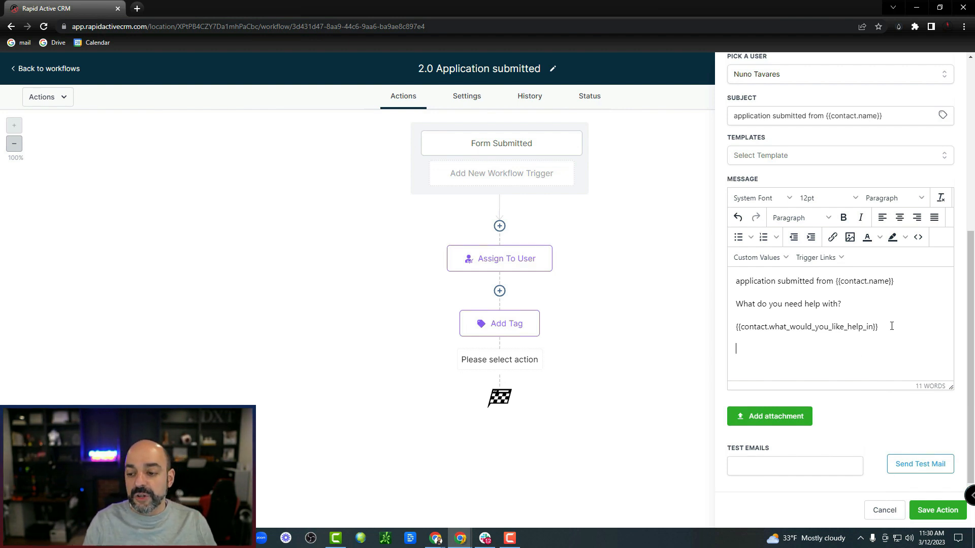
pyautogui.click(934, 513)
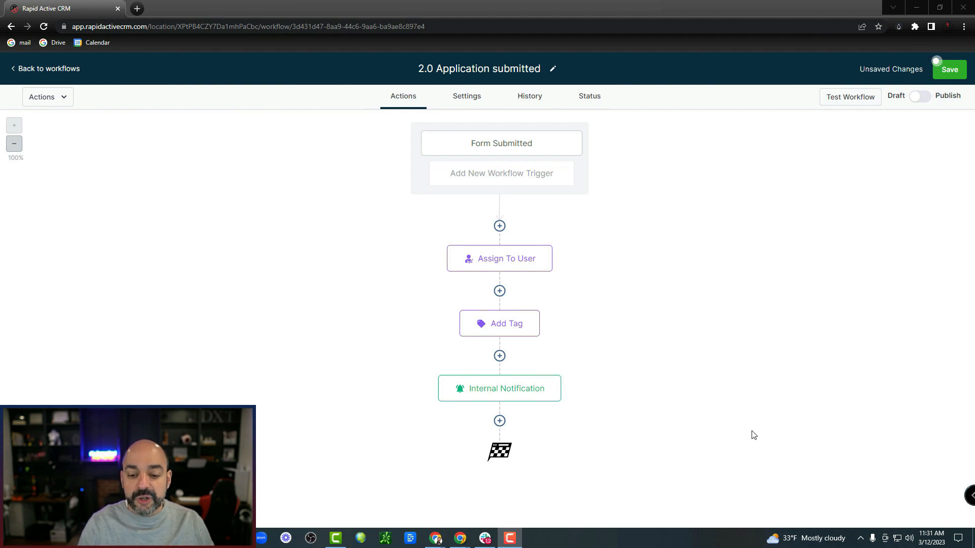
# Step: Reopen the internal notification, make the question "What do you need help with?" bold in the message, and save the action
pyautogui.click(506, 390)
pyautogui.scroll(-5, 805, 335)
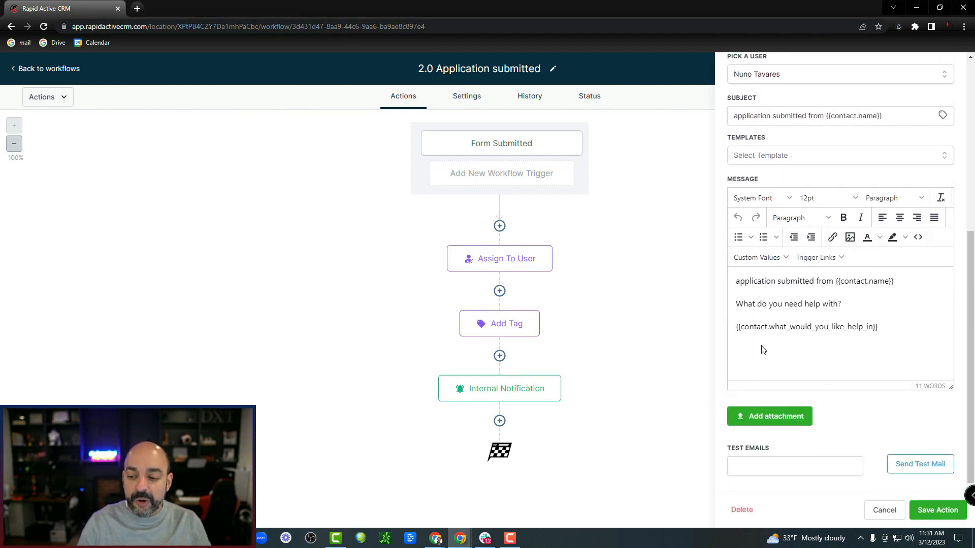
pyautogui.moveTo(855, 303); pyautogui.dragTo(723, 312)
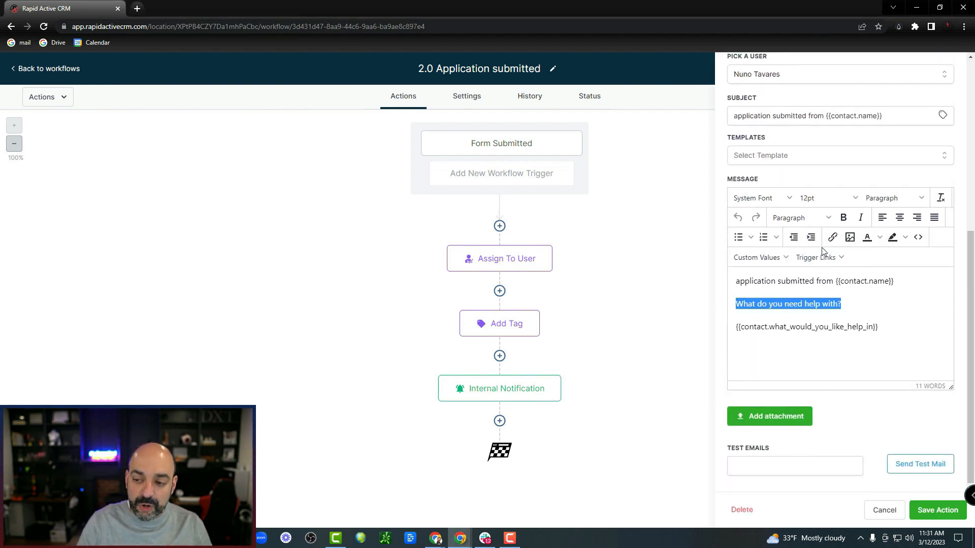
pyautogui.click(843, 217)
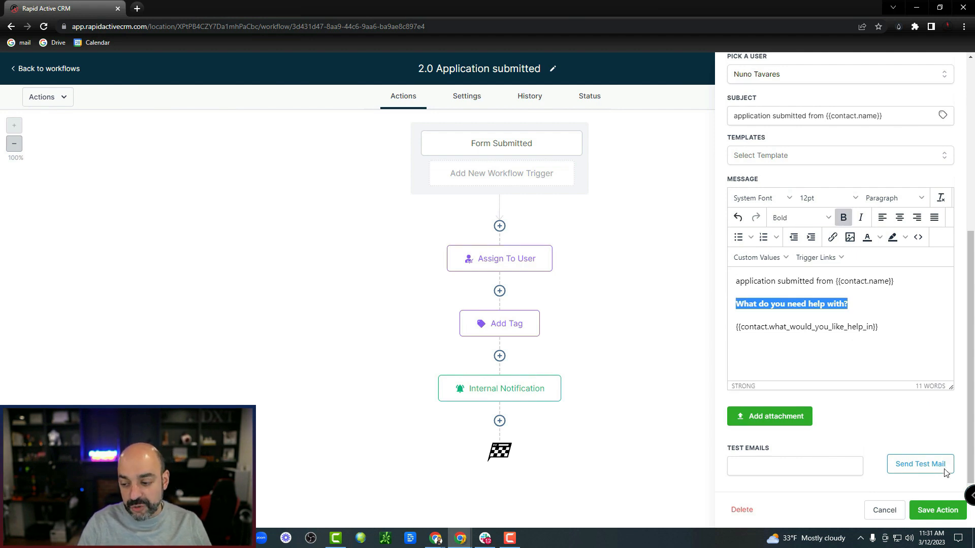
pyautogui.click(938, 512)
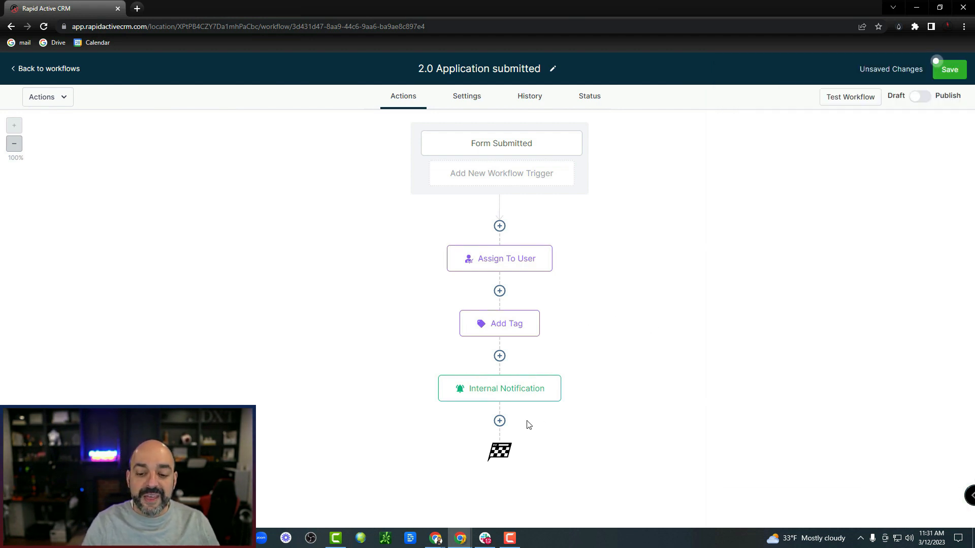
# Step: Add a Send Email action after the internal notification, with from name {{user.name}} and from email {{user.email}}
pyautogui.click(500, 421)
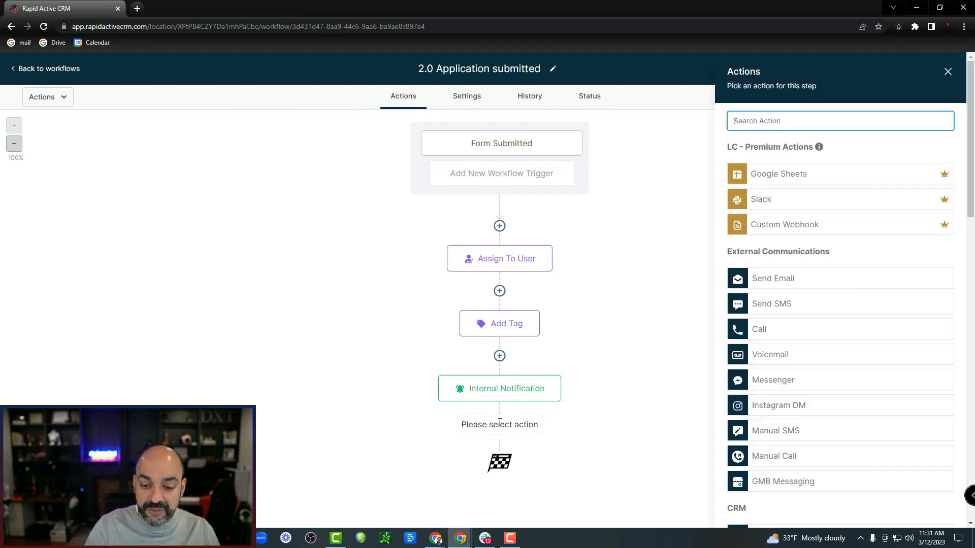
pyautogui.click(790, 278)
pyautogui.click(910, 209)
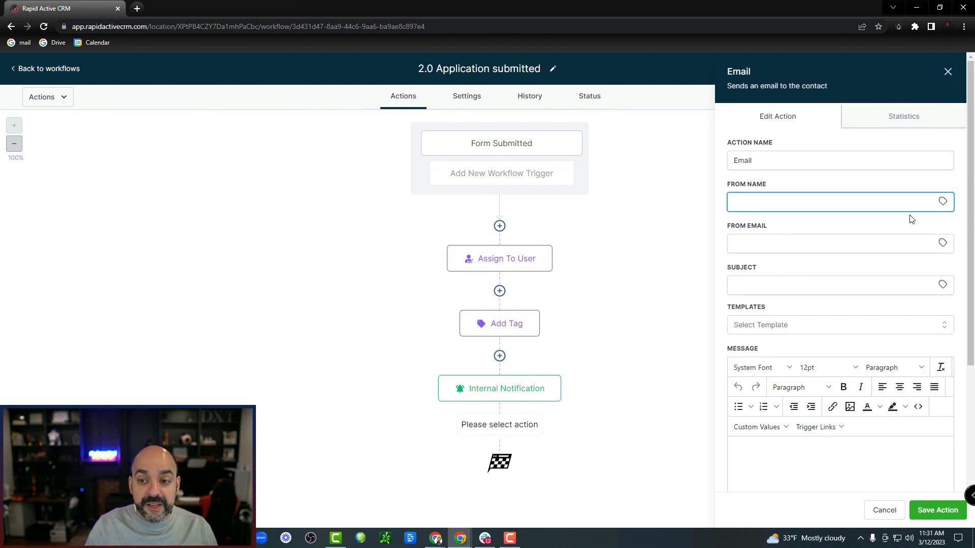
pyautogui.click(943, 203)
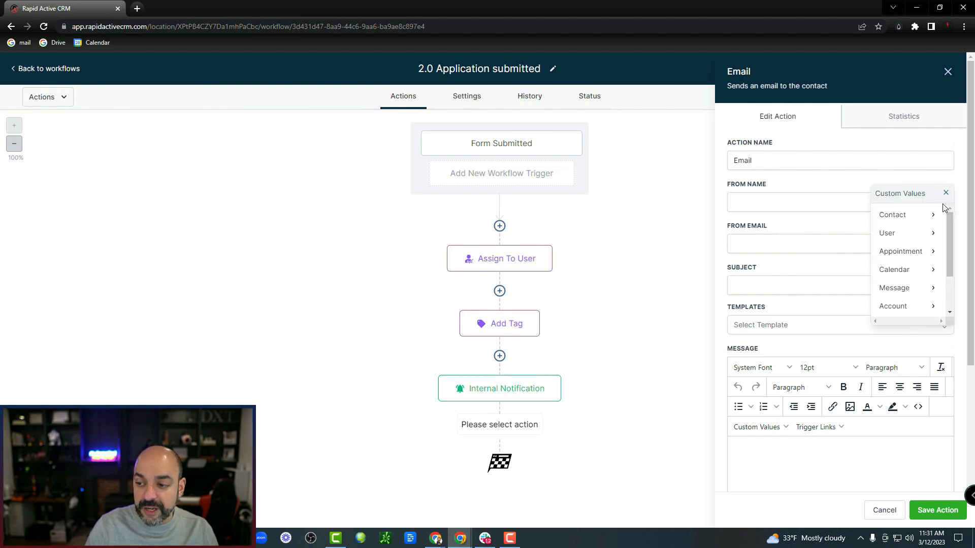
pyautogui.click(919, 233)
pyautogui.click(916, 217)
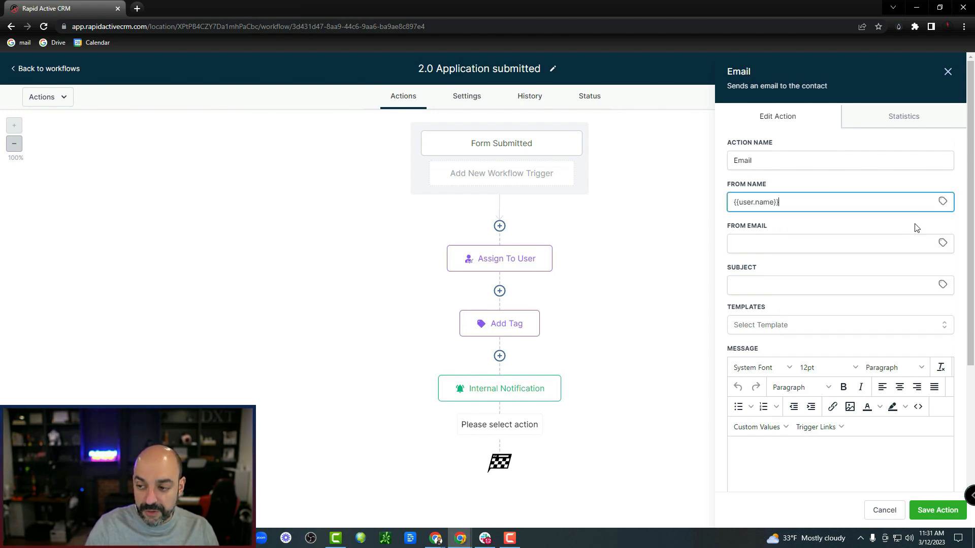
pyautogui.click(943, 244)
pyautogui.click(931, 275)
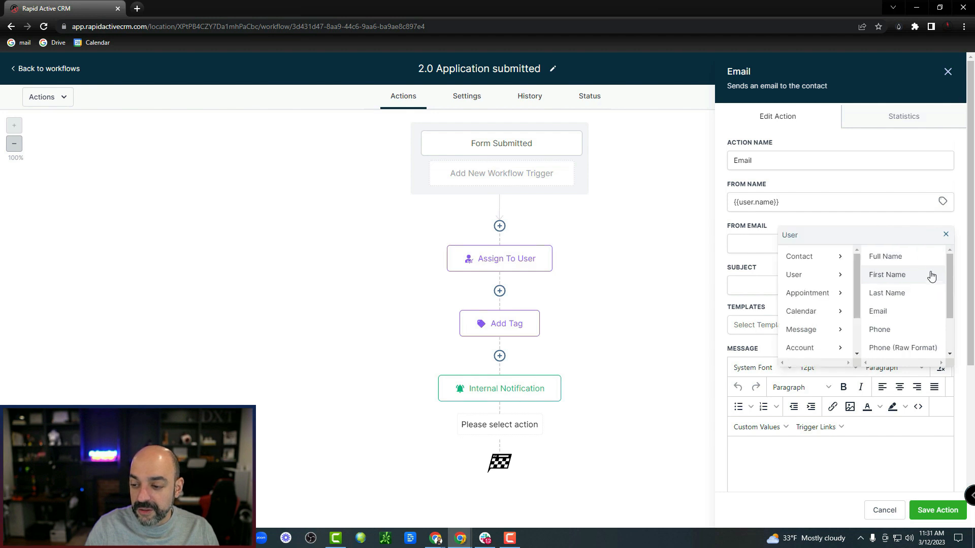
pyautogui.click(922, 308)
# Step: Set the email action's subject to "Thank you for your application"
pyautogui.scroll(-3, 789, 285)
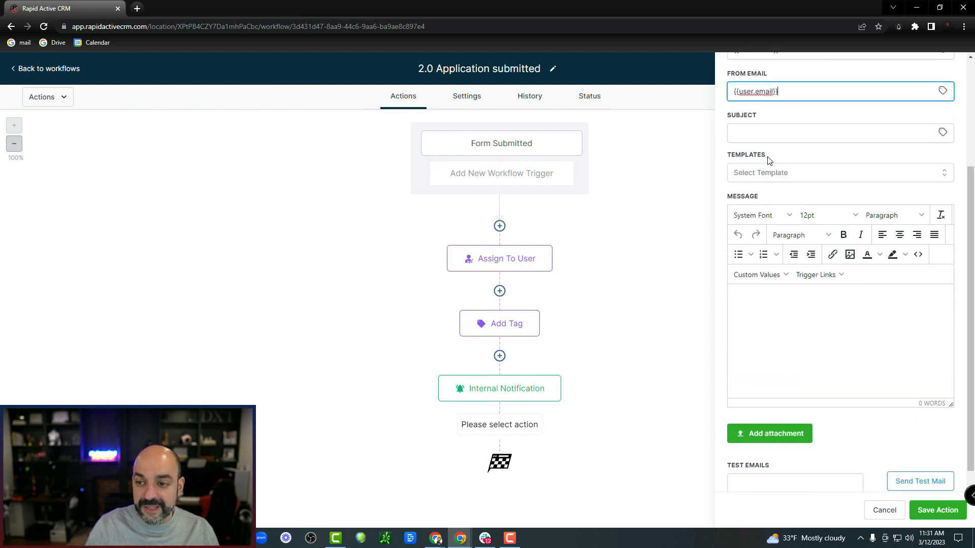
pyautogui.scroll(2, 764, 160)
pyautogui.scroll(1, 755, 174)
pyautogui.click(750, 239)
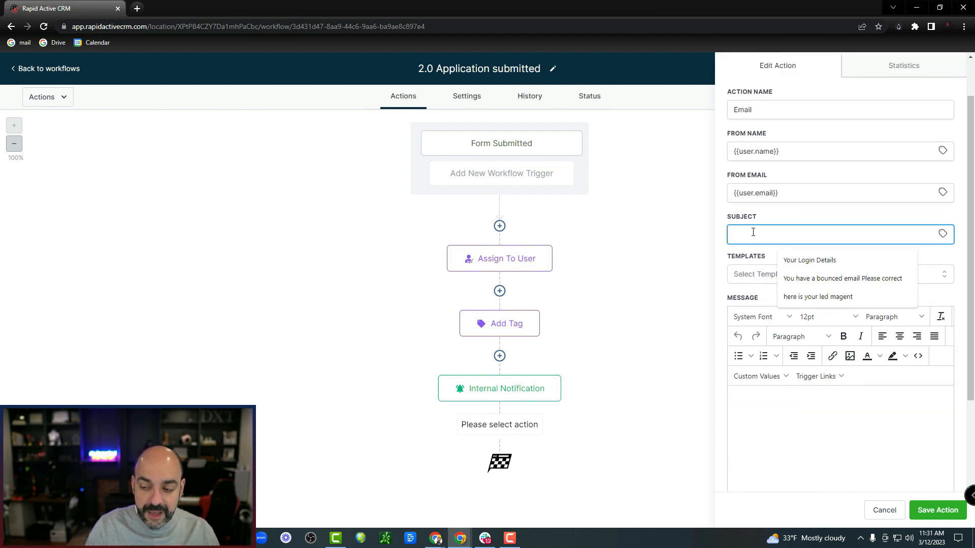
pyautogui.write('Thank you for your applc')
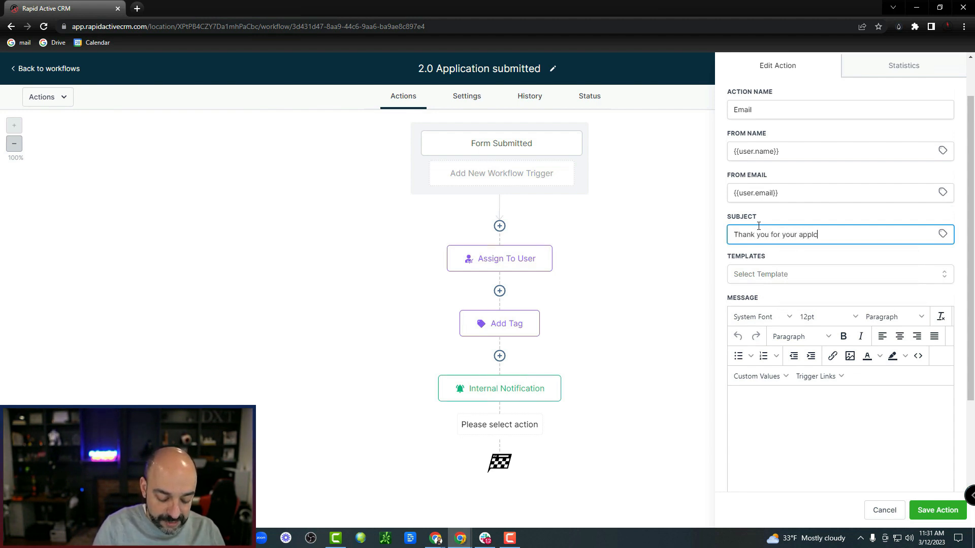
pyautogui.rightClick(833, 235)
pyautogui.click(850, 242)
# Step: Start the email message with the contact's first-name custom value and a comma, followed by the line "thank you be in touch shortly"
pyautogui.click(768, 390)
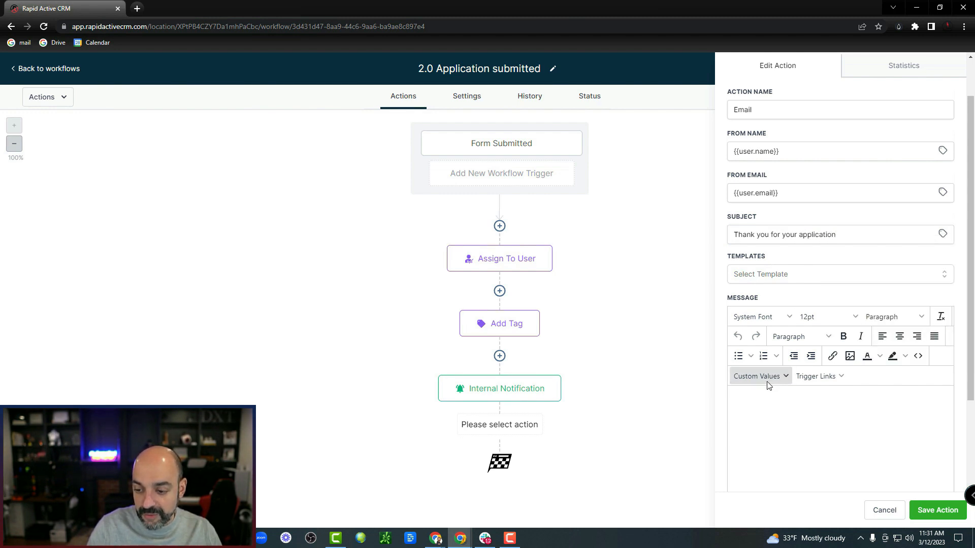
pyautogui.click(762, 378)
pyautogui.moveTo(779, 229)
pyautogui.click(807, 248)
pyautogui.write(',')
pyautogui.press('Return')
pyautogui.write('thank y')
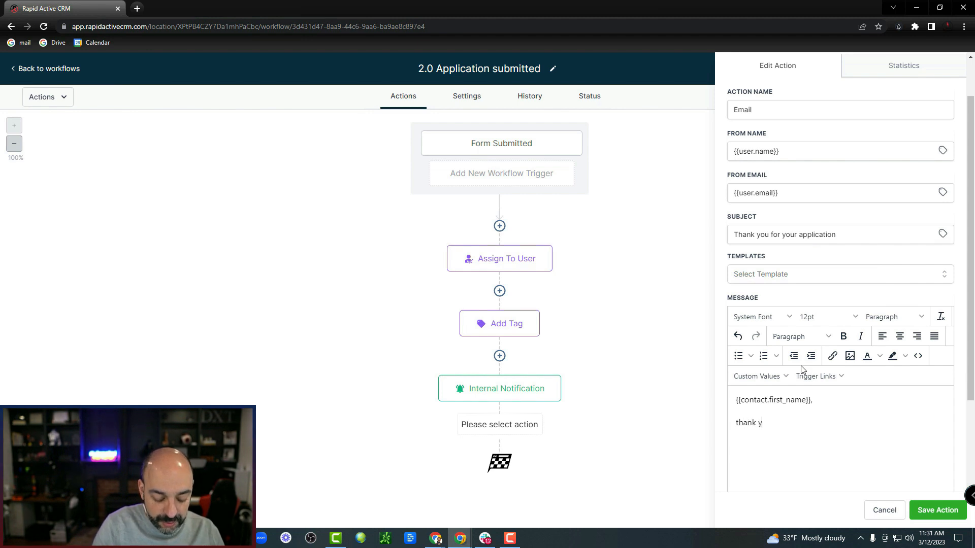
pyautogui.write('ou be in touch shortly')
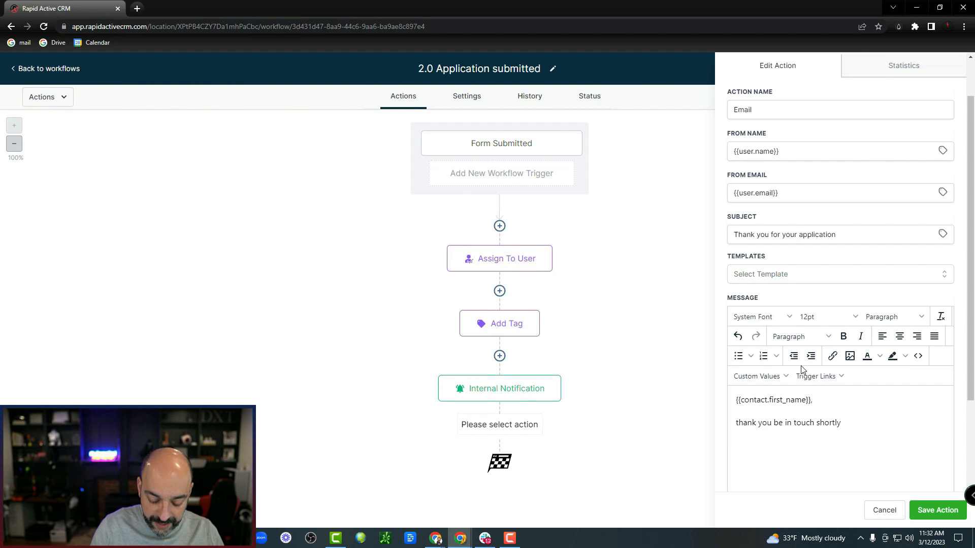
# Step: Insert the user's signature custom value at the end of the email message and save the action
pyautogui.click(760, 376)
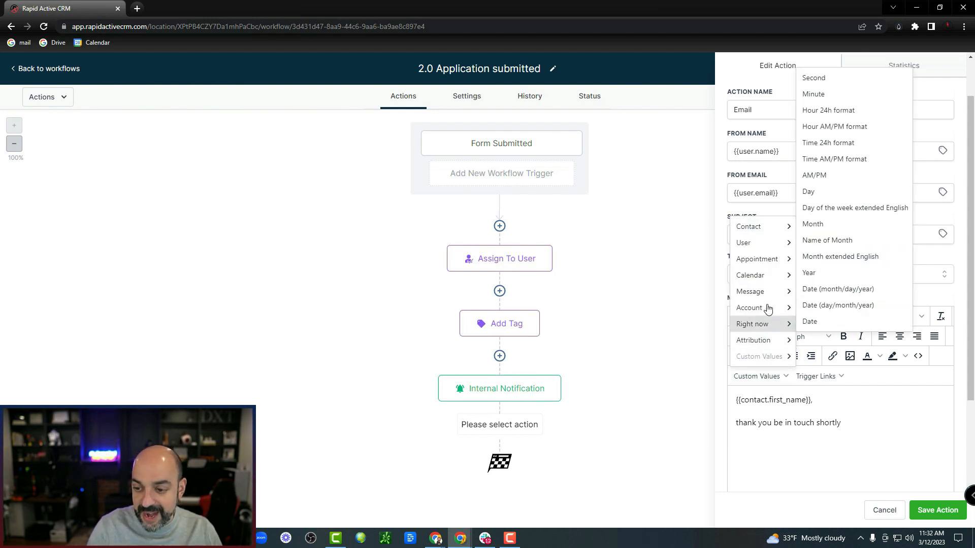
pyautogui.moveTo(770, 246)
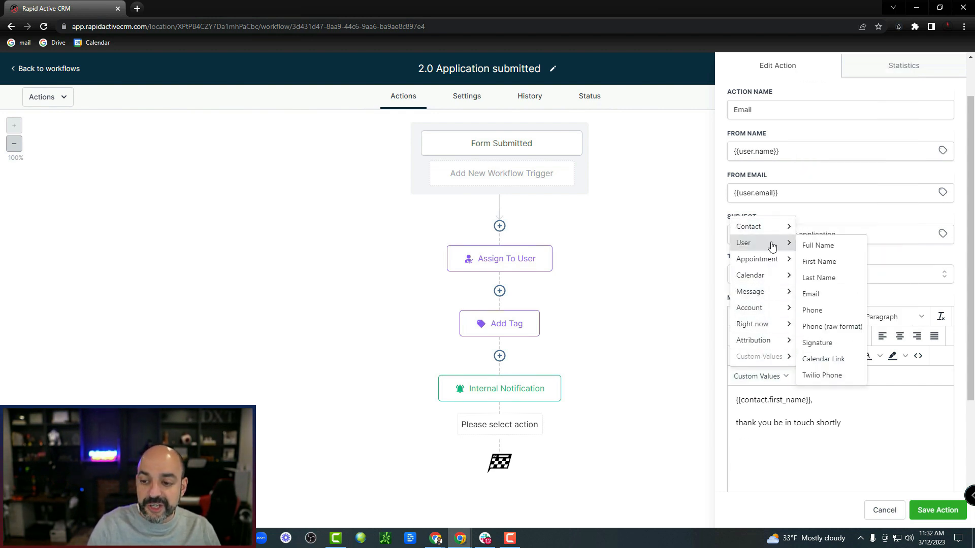
pyautogui.click(839, 343)
pyautogui.click(937, 510)
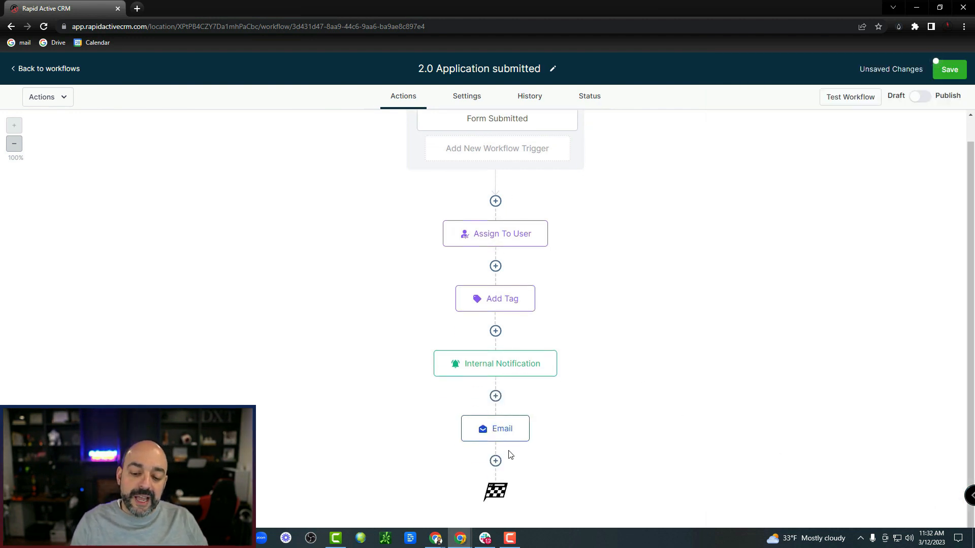
pyautogui.click(496, 461)
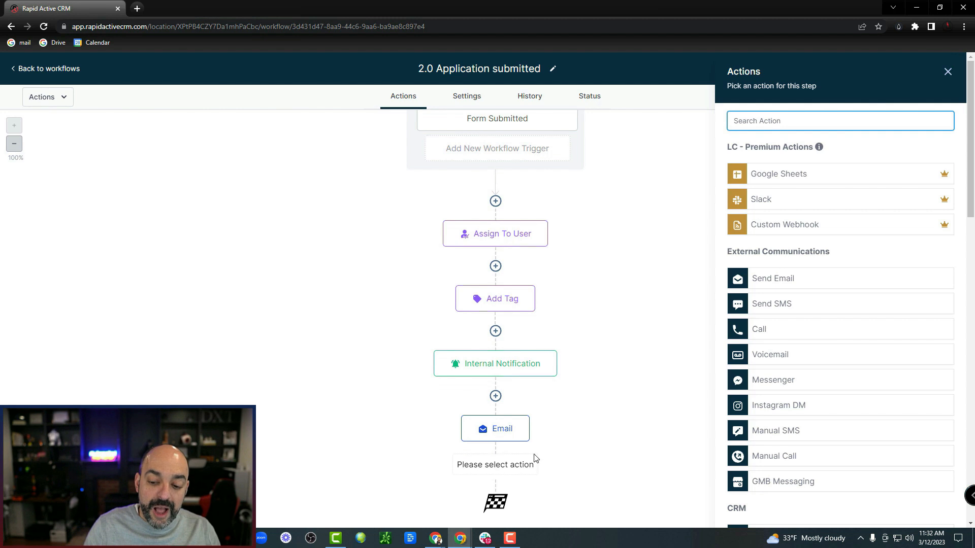
pyautogui.scroll(-1, 611, 346)
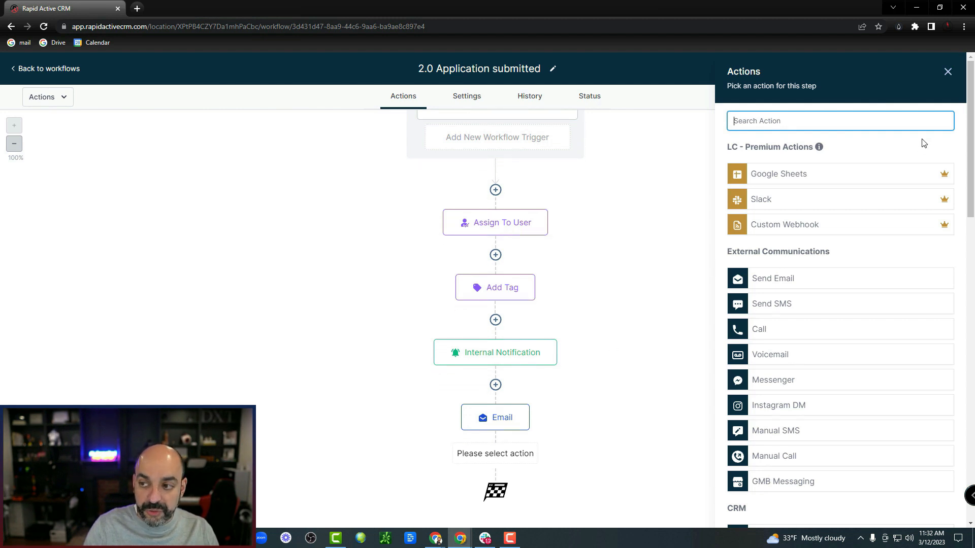
pyautogui.click(947, 74)
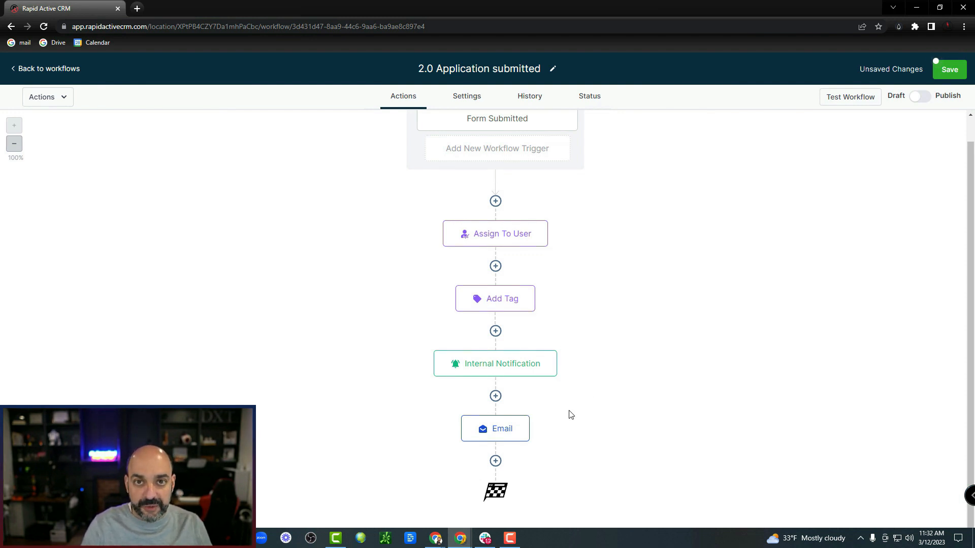
# Step: Save the "2.0 Application submitted" workflow
pyautogui.click(948, 69)
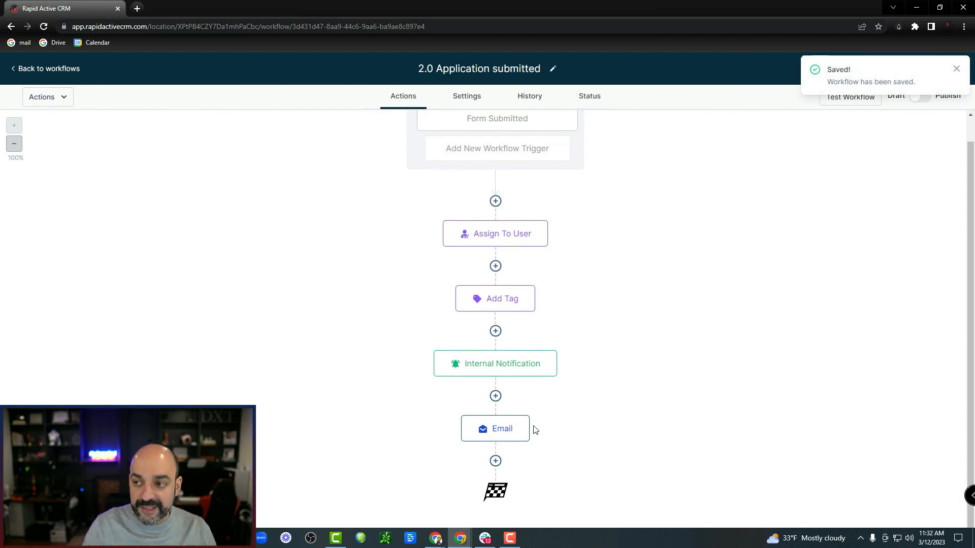
# Step: Delete the Email action that follows the Internal Notification in the workflow
pyautogui.click(957, 69)
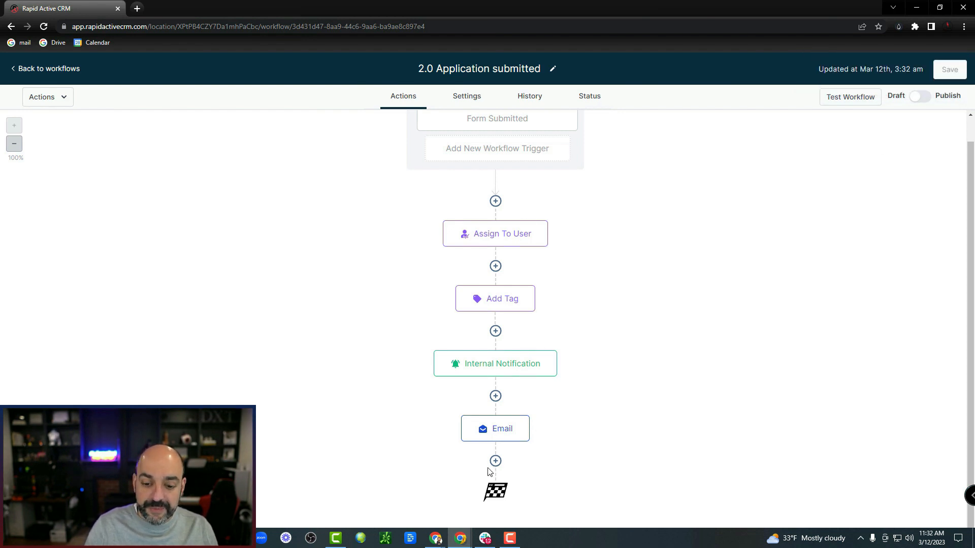
pyautogui.click(522, 428)
pyautogui.click(884, 510)
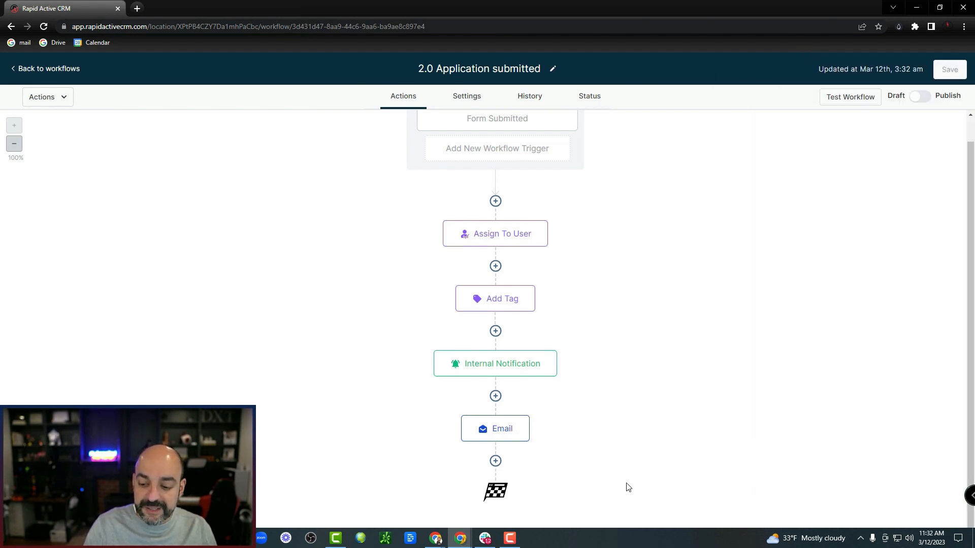
pyautogui.click(528, 417)
pyautogui.click(549, 506)
pyautogui.click(630, 451)
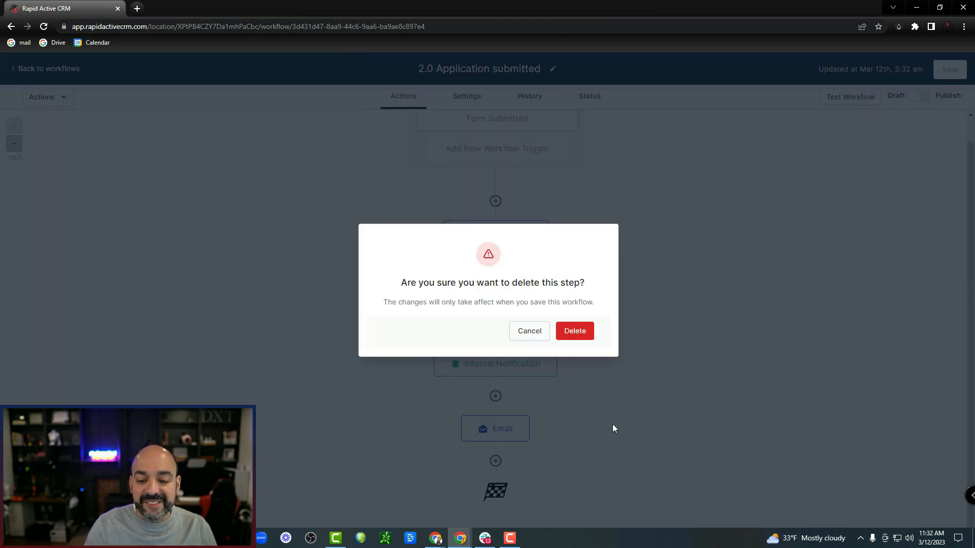
pyautogui.click(584, 332)
pyautogui.click(500, 421)
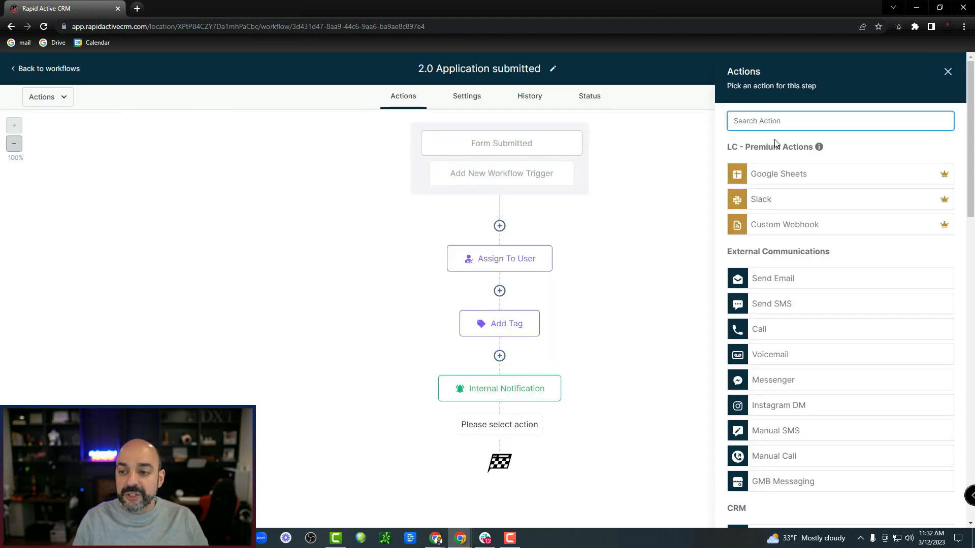
pyautogui.write('if')
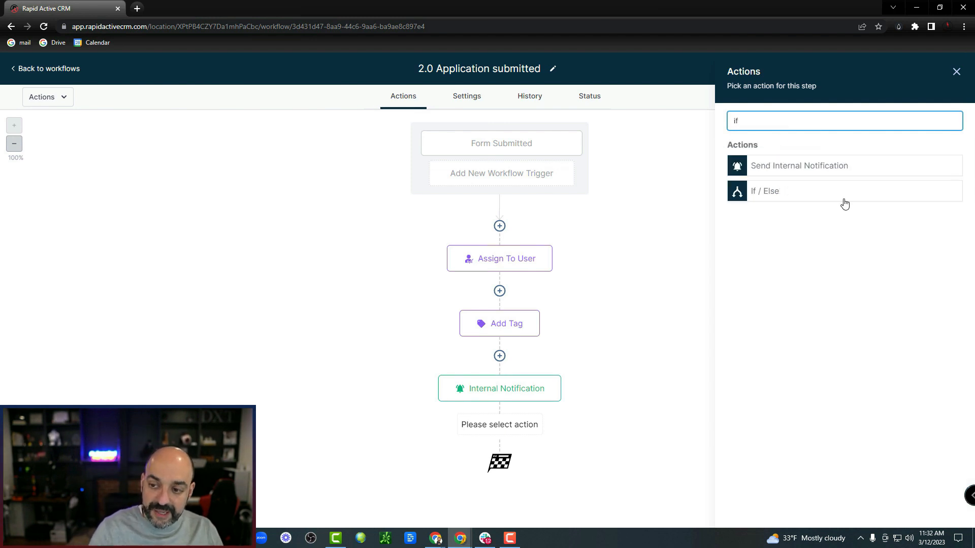
pyautogui.click(779, 192)
pyautogui.doubleClick(595, 212)
pyautogui.write('SEO')
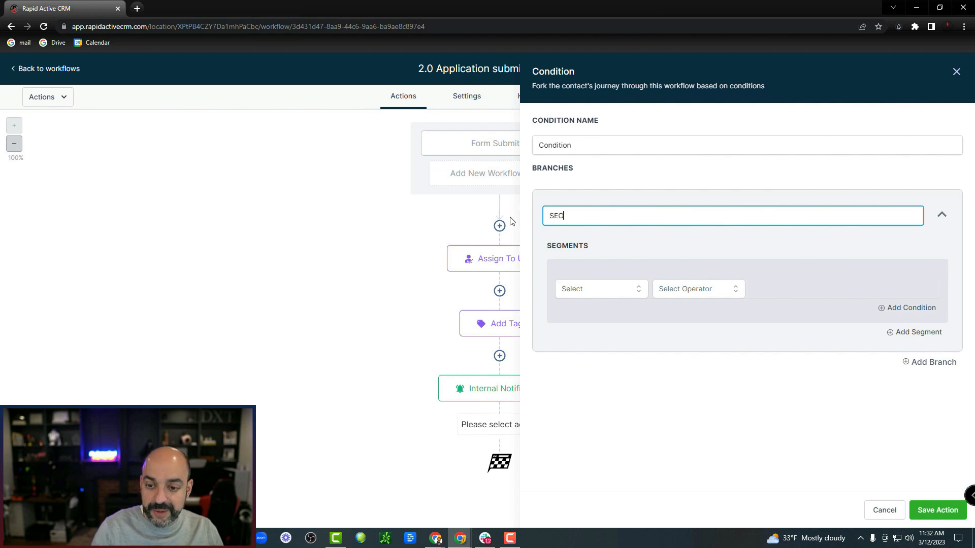
pyautogui.click(607, 287)
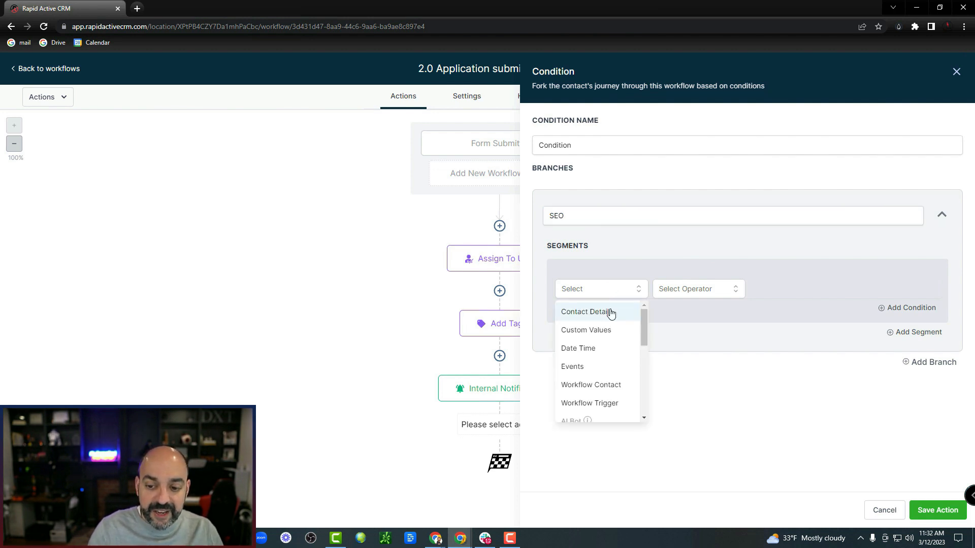
pyautogui.click(609, 311)
pyautogui.click(630, 245)
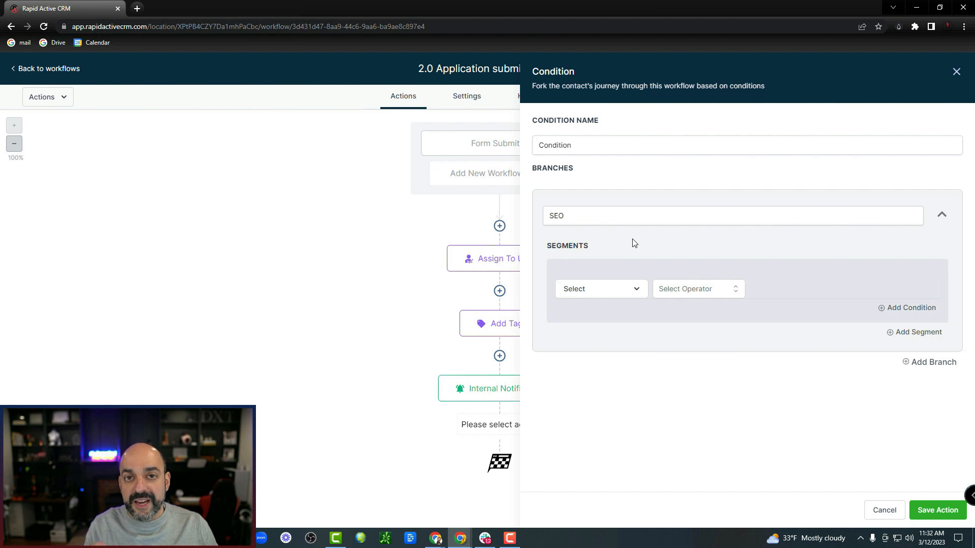
pyautogui.click(626, 290)
pyautogui.scroll(-2, 612, 365)
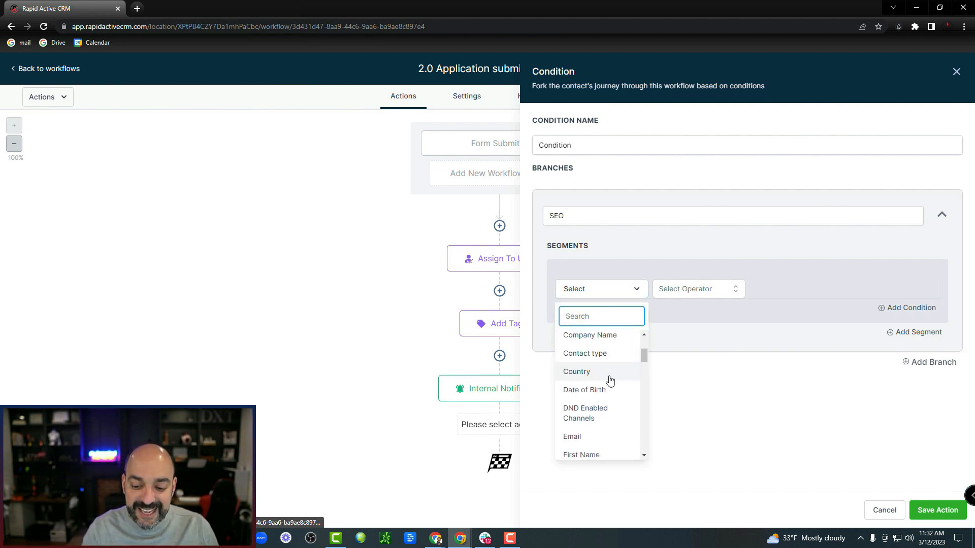
pyautogui.scroll(-2, 609, 386)
pyautogui.scroll(-4, 609, 392)
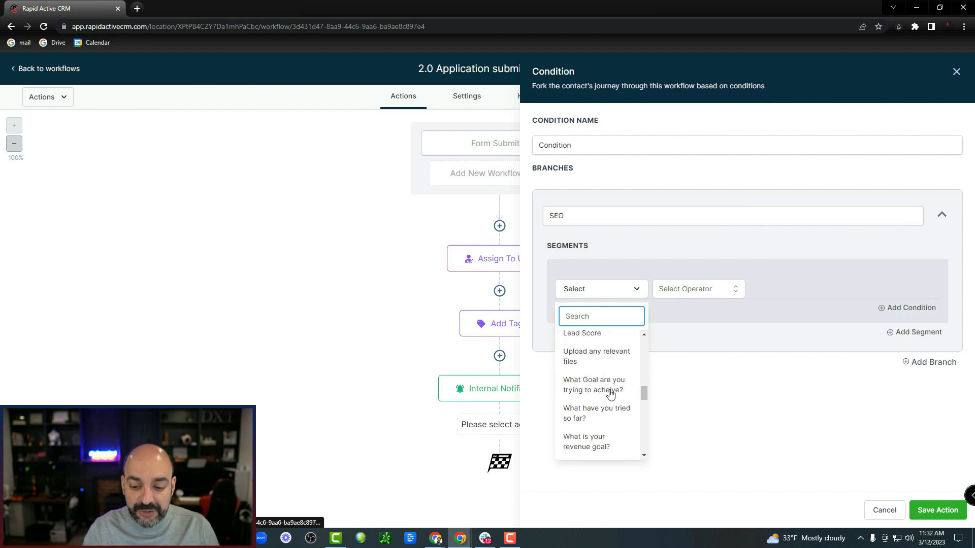
pyautogui.scroll(2, 598, 404)
pyautogui.scroll(-3, 614, 423)
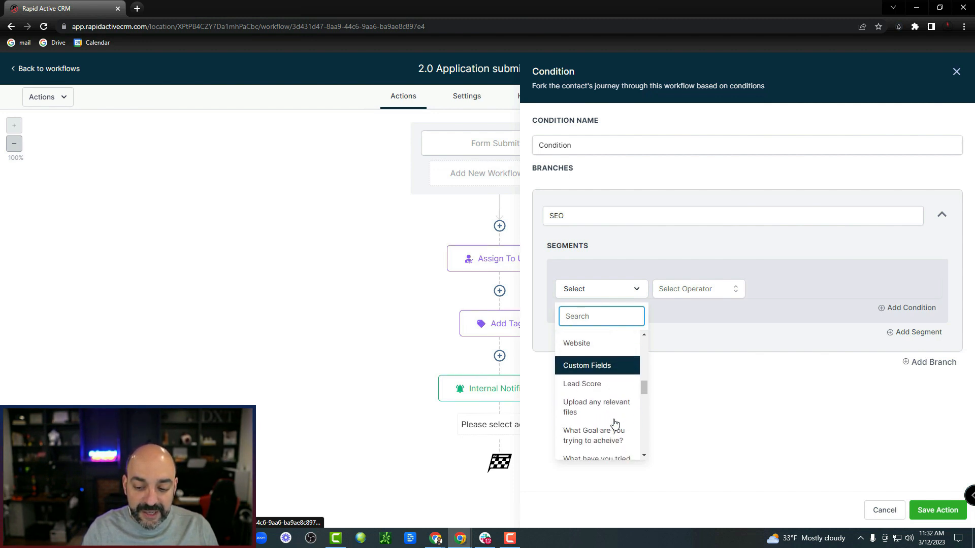
pyautogui.scroll(-1, 587, 402)
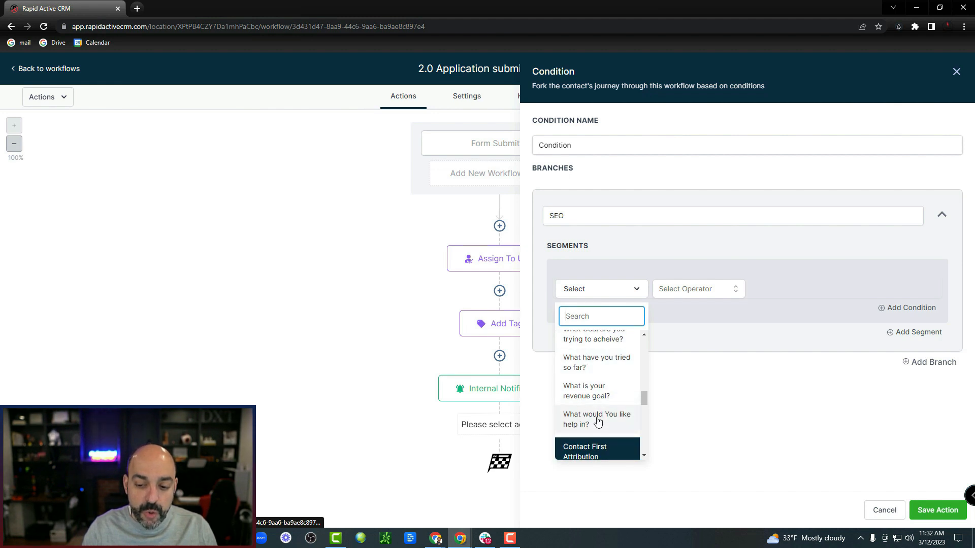
pyautogui.scroll(6, 596, 413)
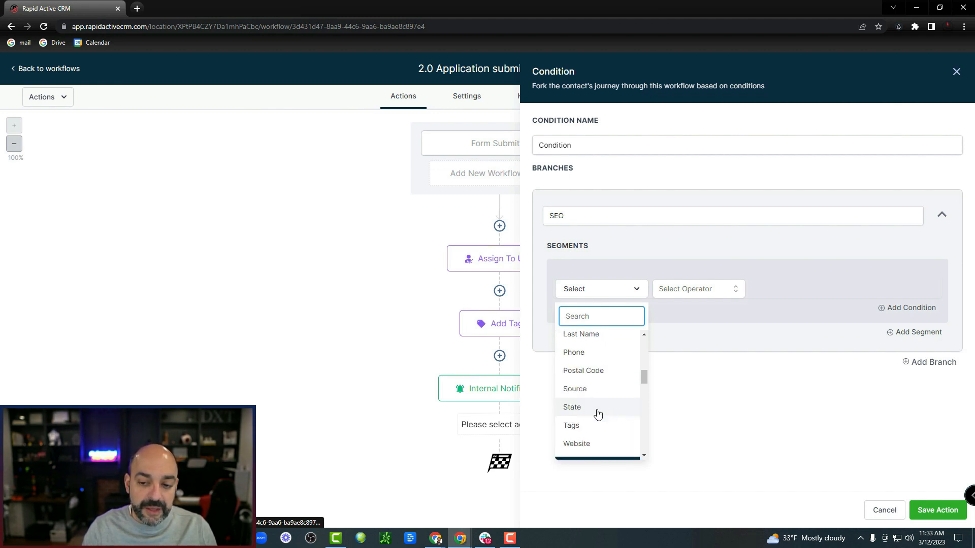
pyautogui.click(745, 336)
pyautogui.click(886, 510)
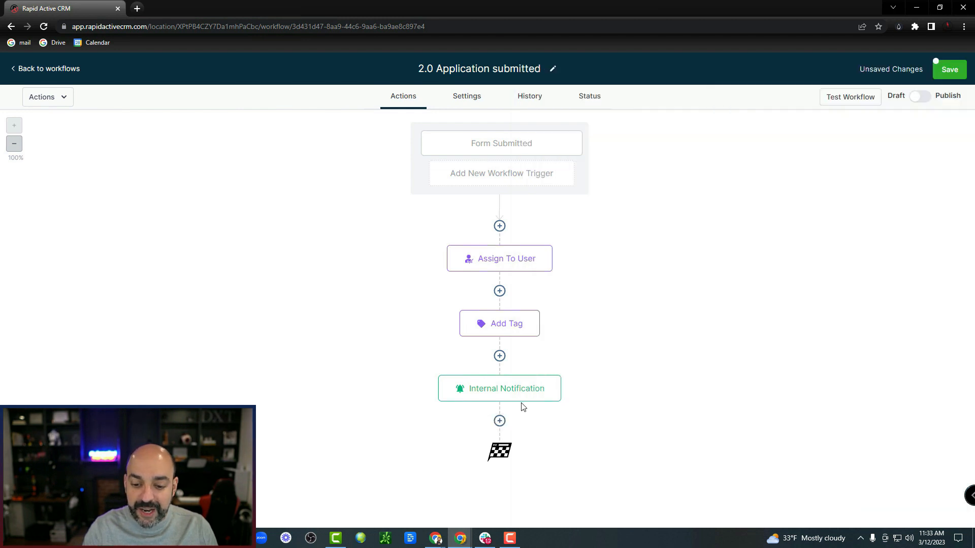
# Step: Add an If / Else action after the Internal Notification named "Condition - Checking for services", with its first branch named "SEO"
pyautogui.click(499, 421)
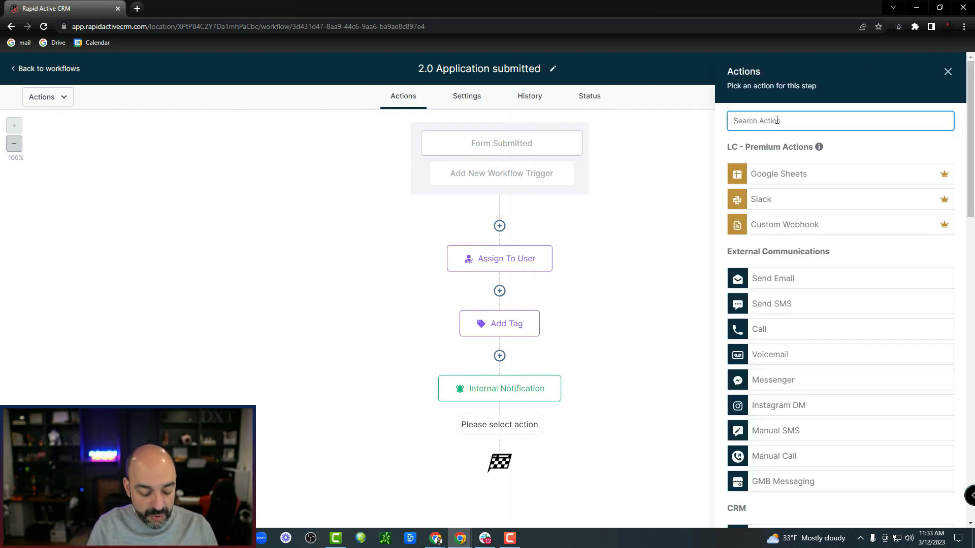
pyautogui.write('if')
pyautogui.click(842, 191)
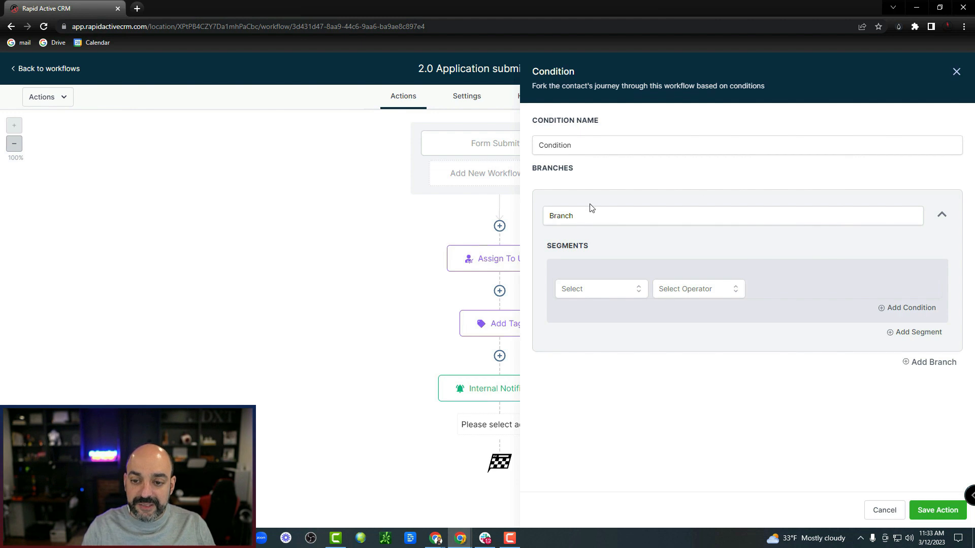
pyautogui.click(591, 144)
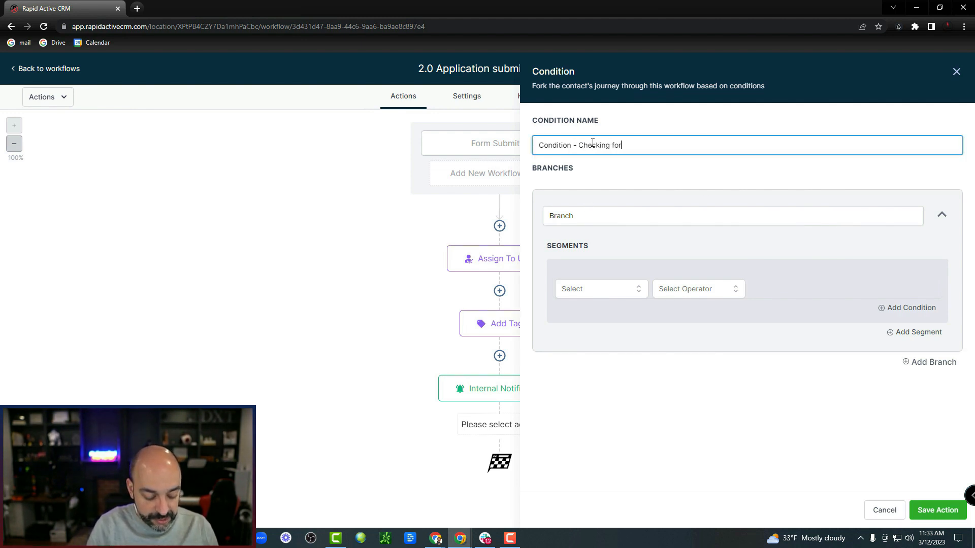
pyautogui.click(589, 217)
pyautogui.doubleClick(587, 217)
pyautogui.write('SEO')
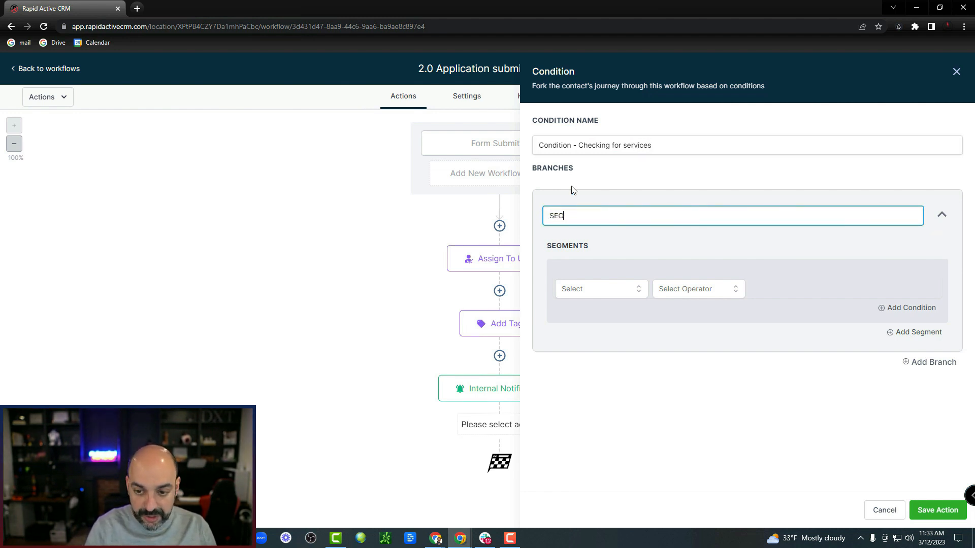
# Step: Set the SEO branch's segment to the contact field "What would You like help in?" Is "Seo"
pyautogui.click(604, 289)
pyautogui.click(613, 312)
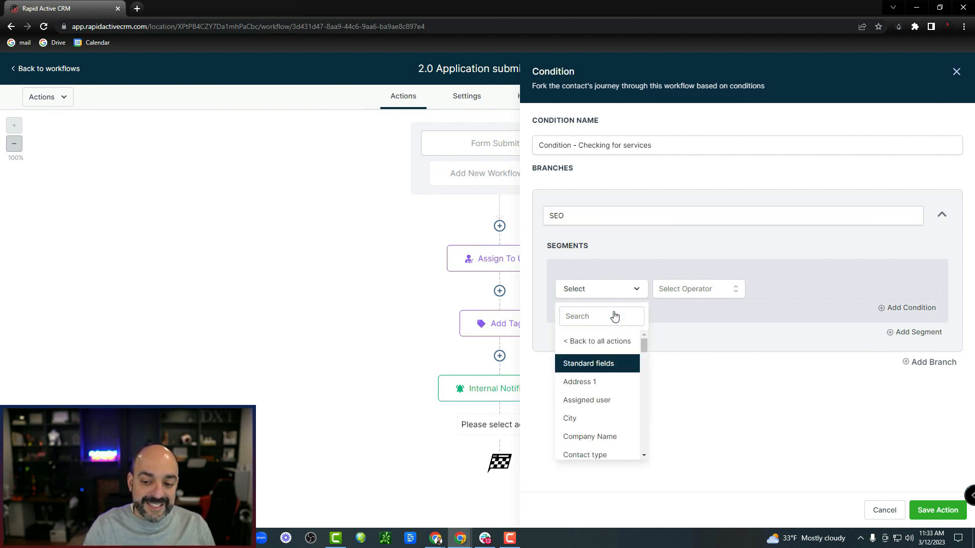
pyautogui.scroll(-3, 595, 365)
pyautogui.scroll(-8, 596, 373)
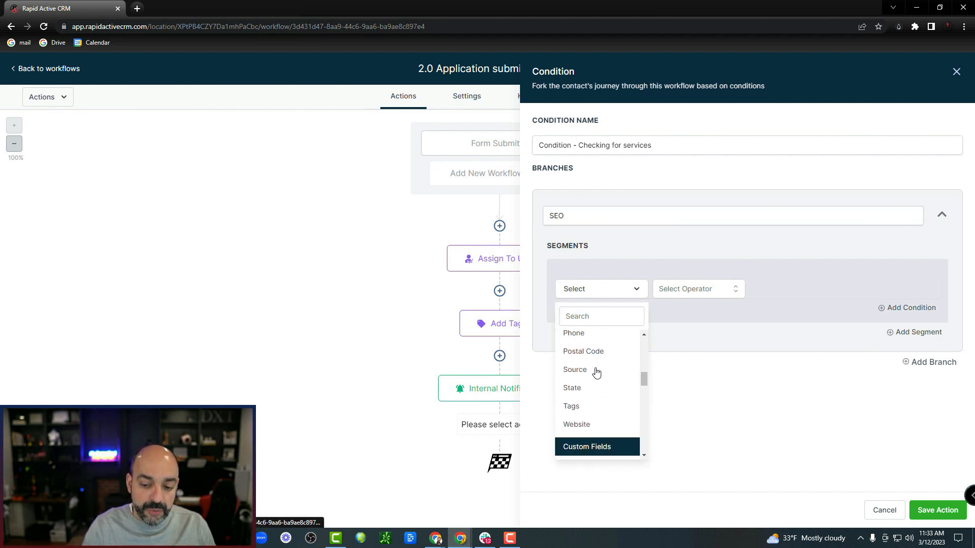
pyautogui.scroll(-2, 598, 386)
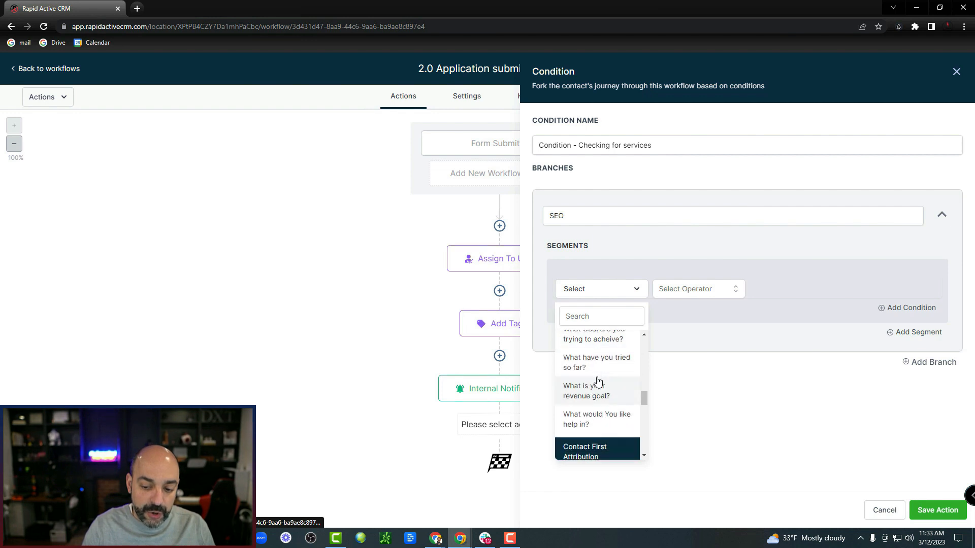
pyautogui.click(594, 427)
pyautogui.click(699, 292)
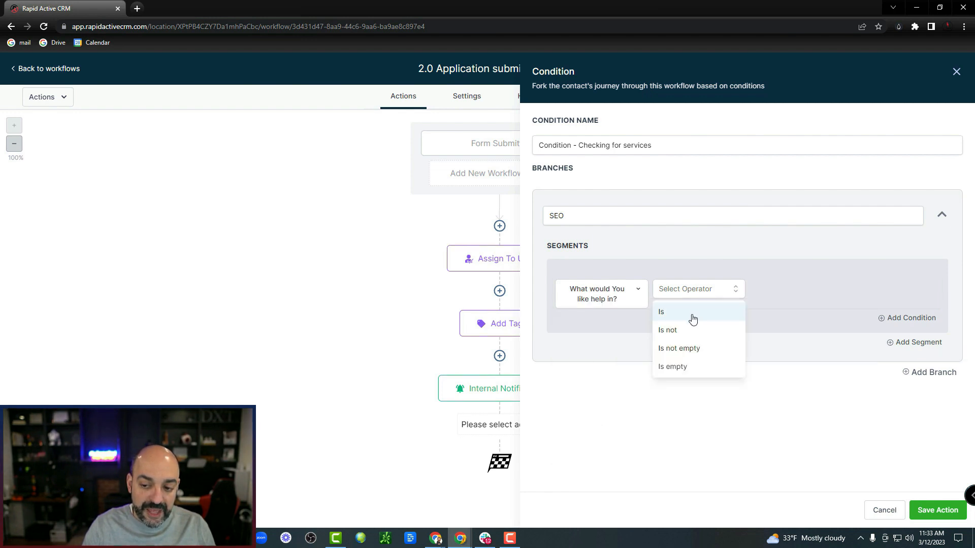
pyautogui.click(692, 316)
pyautogui.click(810, 296)
pyautogui.click(786, 363)
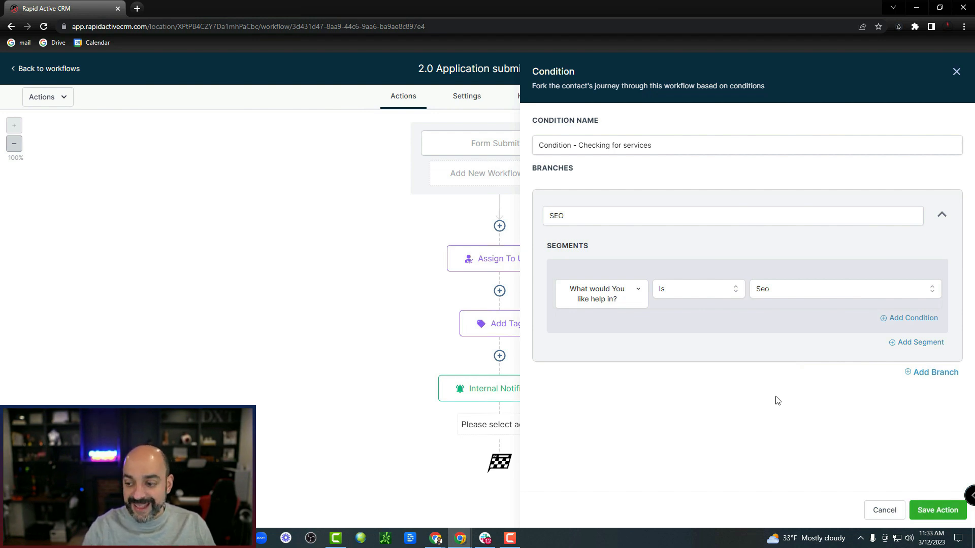
# Step: Add a second branch to the condition and name it "Ads"
pyautogui.click(948, 376)
pyautogui.scroll(-2, 642, 370)
pyautogui.doubleClick(561, 323)
pyautogui.write('Ads')
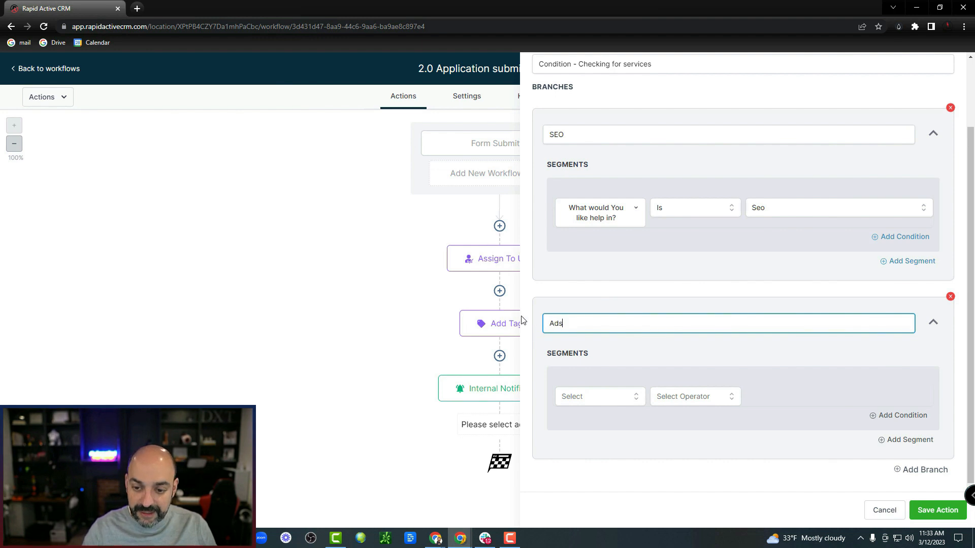
# Step: Set the Ads branch's segment to the contact field "What would You like help in?" Is "Ads"
pyautogui.click(593, 399)
pyautogui.click(605, 418)
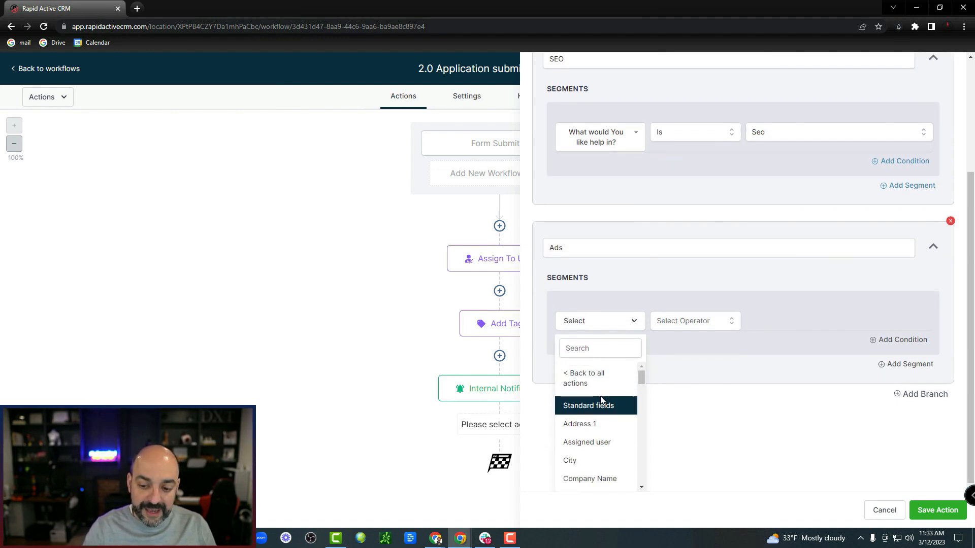
pyautogui.click(595, 351)
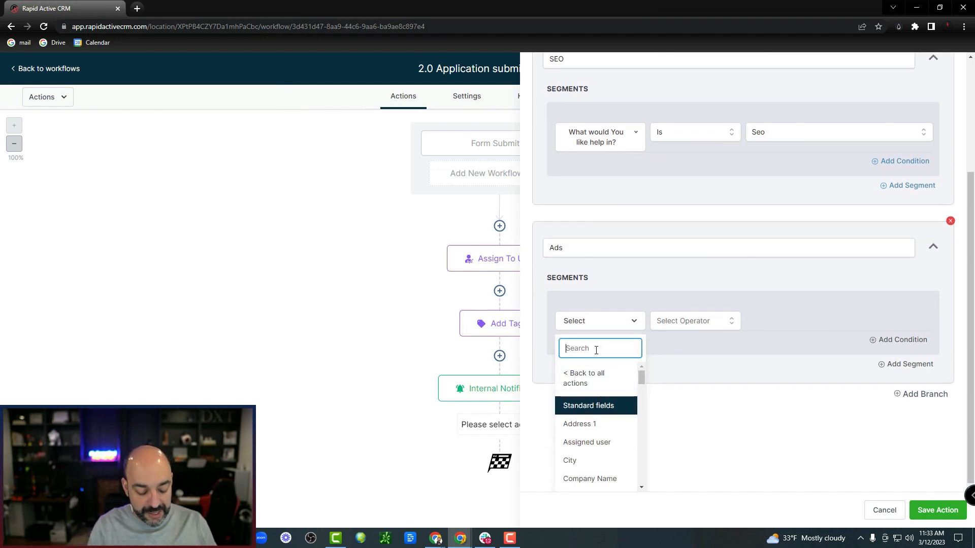
pyautogui.write('wha')
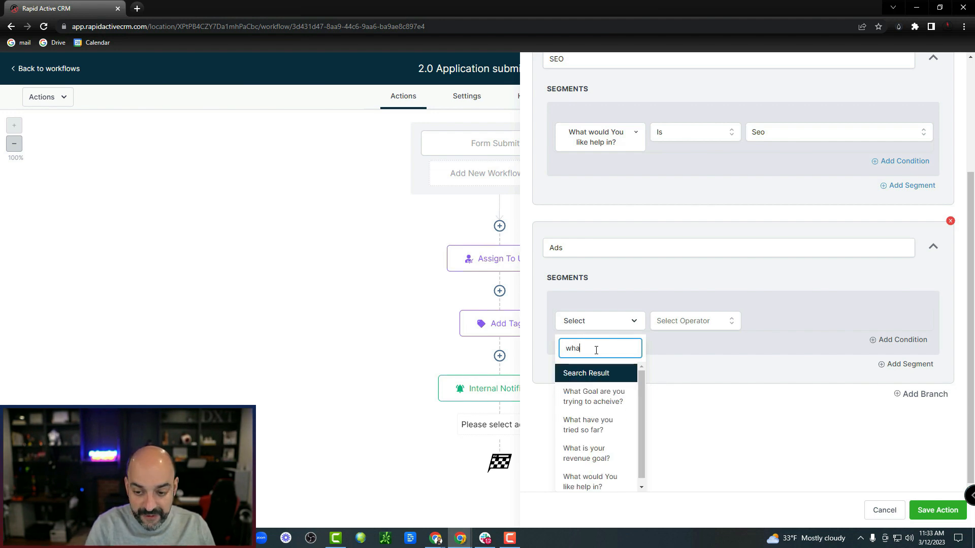
pyautogui.write('t')
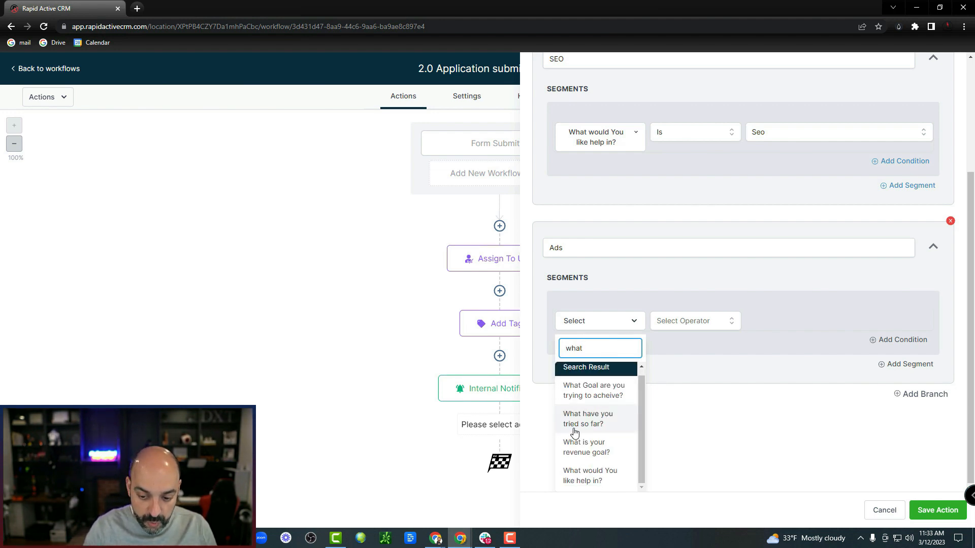
pyautogui.click(609, 477)
pyautogui.click(686, 388)
pyautogui.click(690, 410)
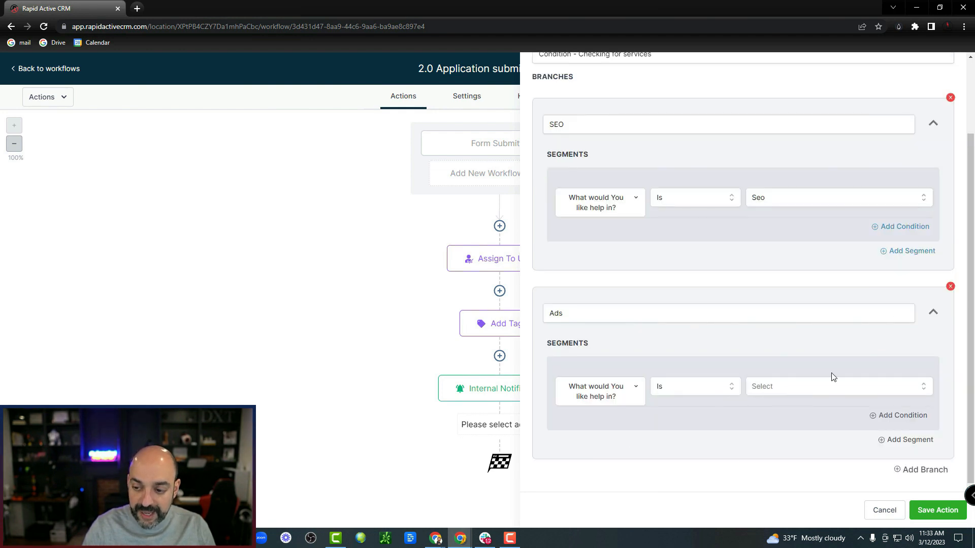
pyautogui.click(826, 387)
pyautogui.click(790, 466)
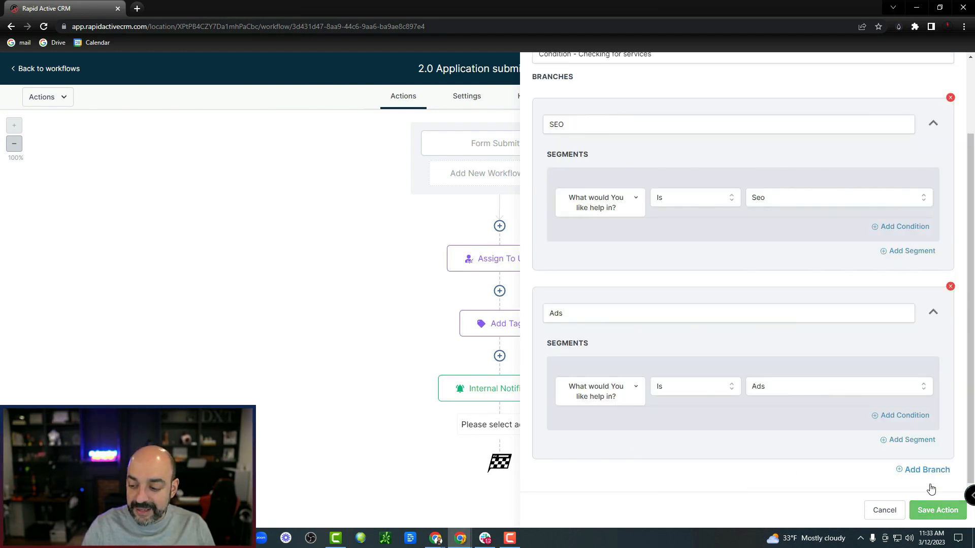
# Step: Add a third branch to the condition and name it "Email"
pyautogui.click(927, 469)
pyautogui.scroll(-4, 717, 361)
pyautogui.doubleClick(561, 323)
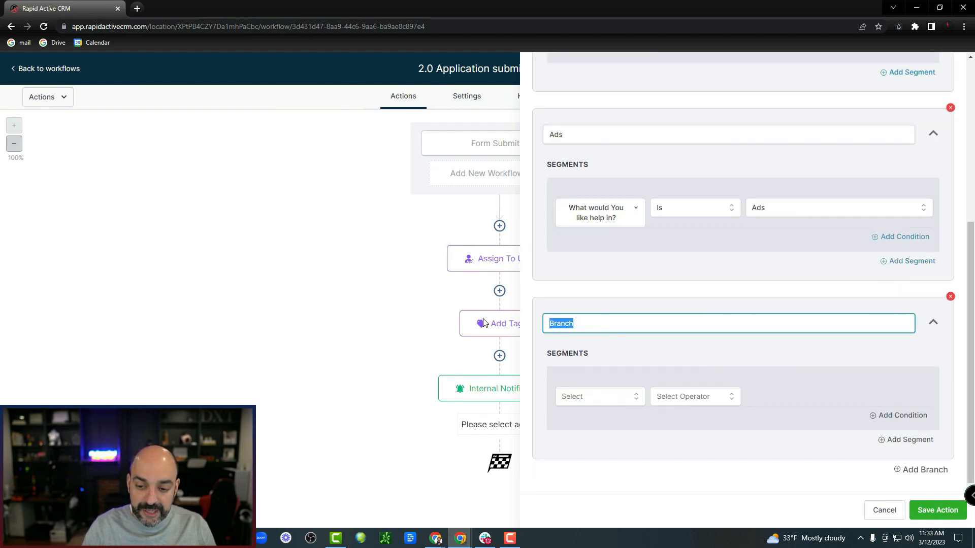
pyautogui.write('Email')
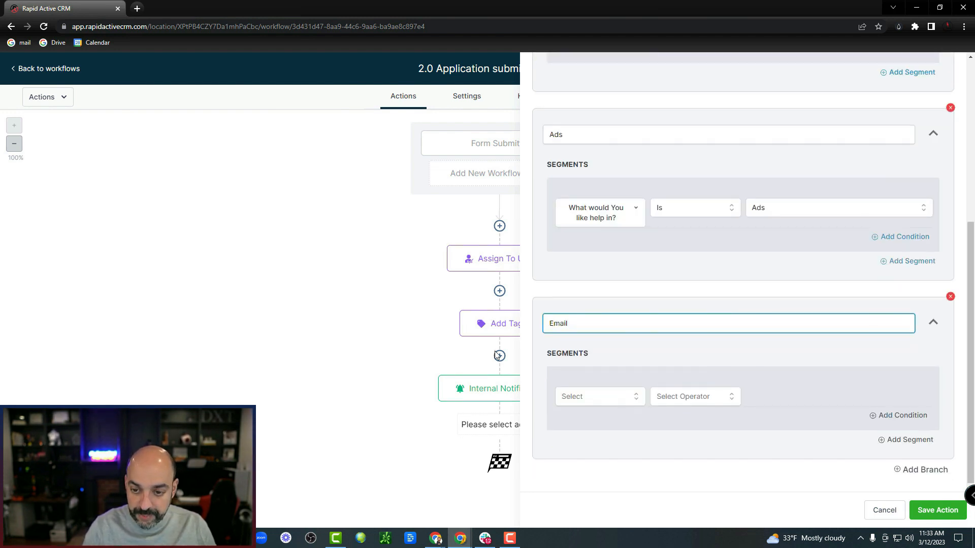
# Step: Set the Email branch's segment to match the corresponding service in "What would You like help in?" and save the condition action
pyautogui.click(622, 397)
pyautogui.scroll(-2, 599, 437)
pyautogui.scroll(3, 583, 422)
pyautogui.click(584, 421)
pyautogui.scroll(-5, 589, 431)
pyautogui.scroll(-6, 595, 428)
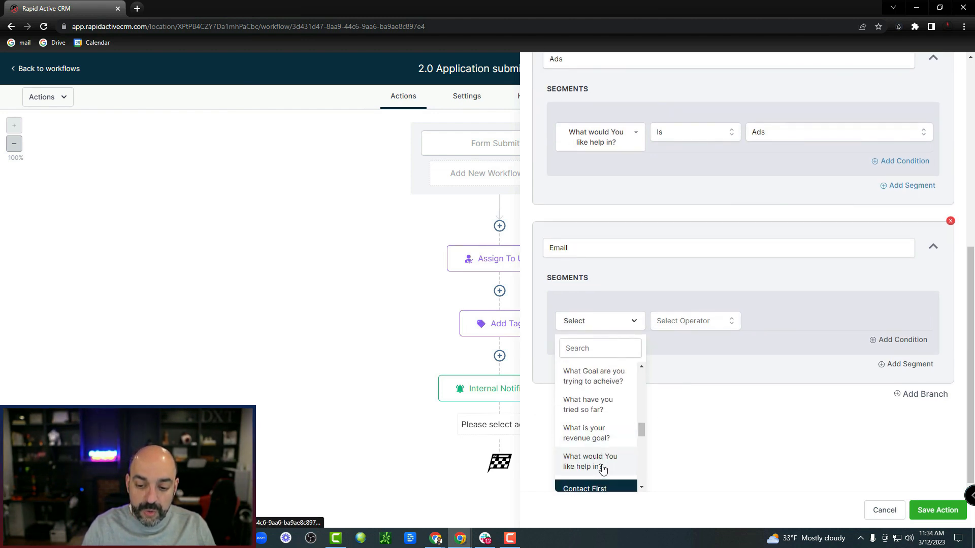
pyautogui.click(603, 469)
pyautogui.click(703, 389)
pyautogui.click(707, 408)
pyautogui.click(776, 394)
pyautogui.click(795, 433)
pyautogui.click(927, 517)
# Step: Add an Add Contact Tag action to the SEO branch, create and assign the new tag "seo", and save the action
pyautogui.scroll(-2, 686, 397)
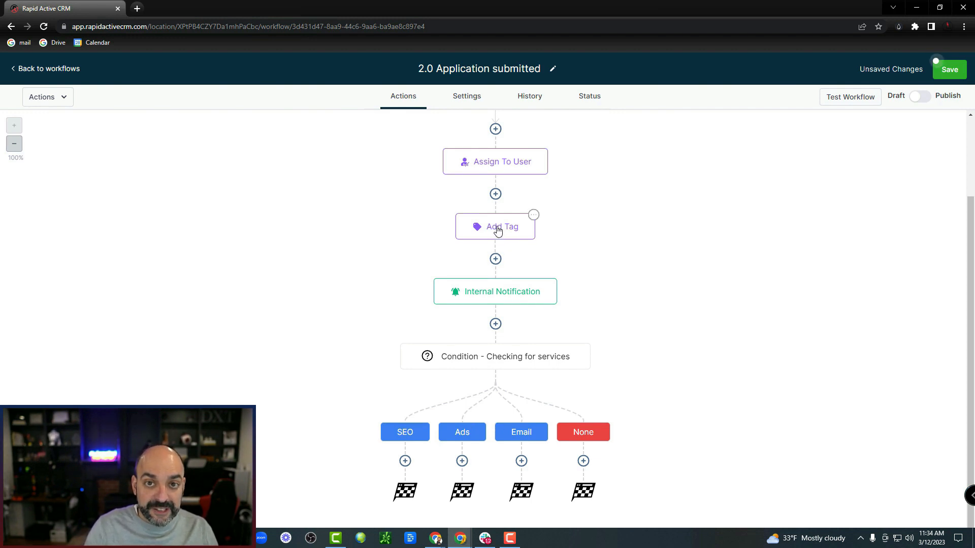
pyautogui.click(405, 461)
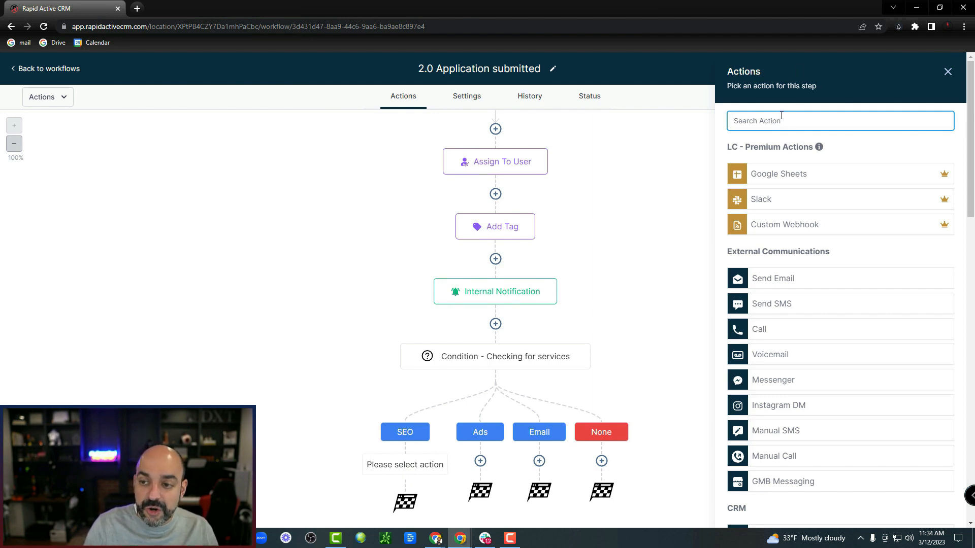
pyautogui.write('cond')
pyautogui.press('BackSpace')
pyautogui.press('BackSpace')
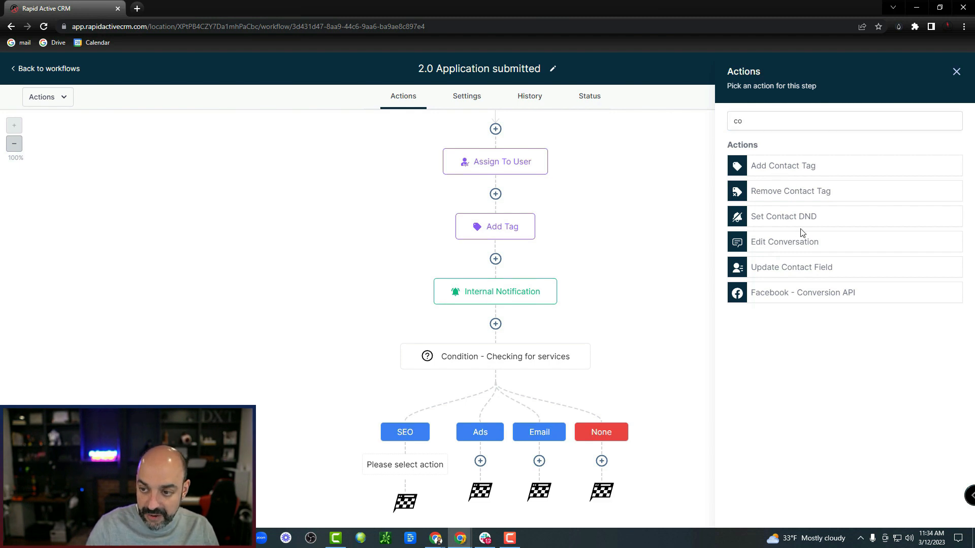
pyautogui.click(807, 168)
pyautogui.click(791, 187)
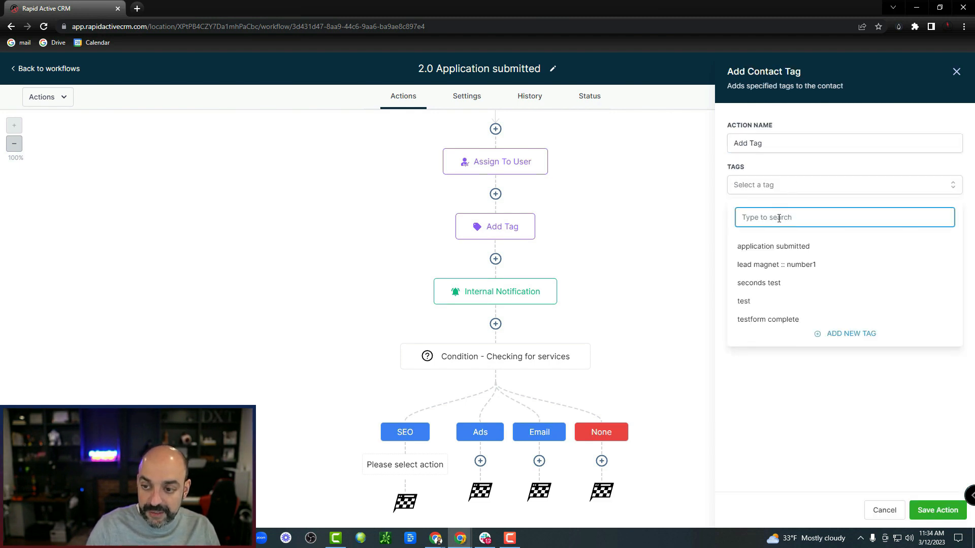
pyautogui.write('seo')
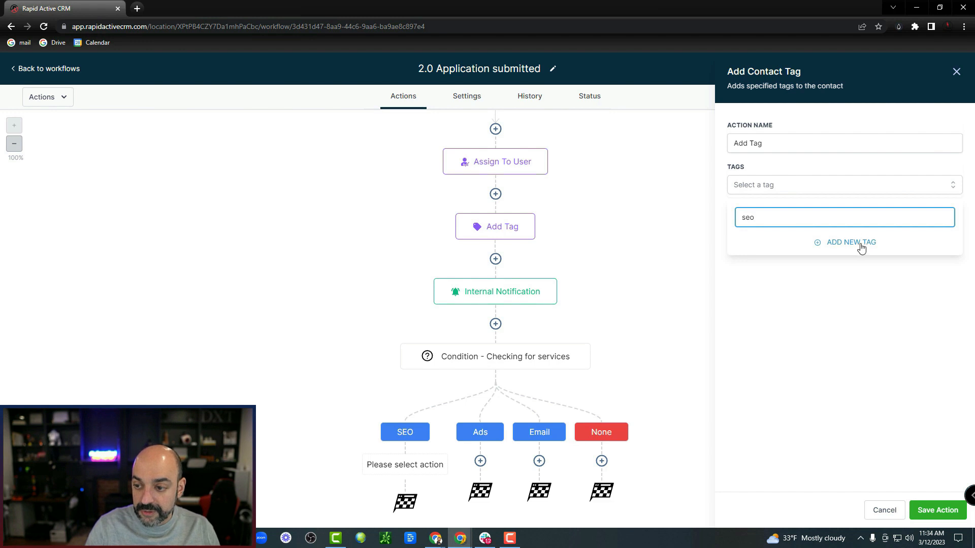
pyautogui.click(855, 245)
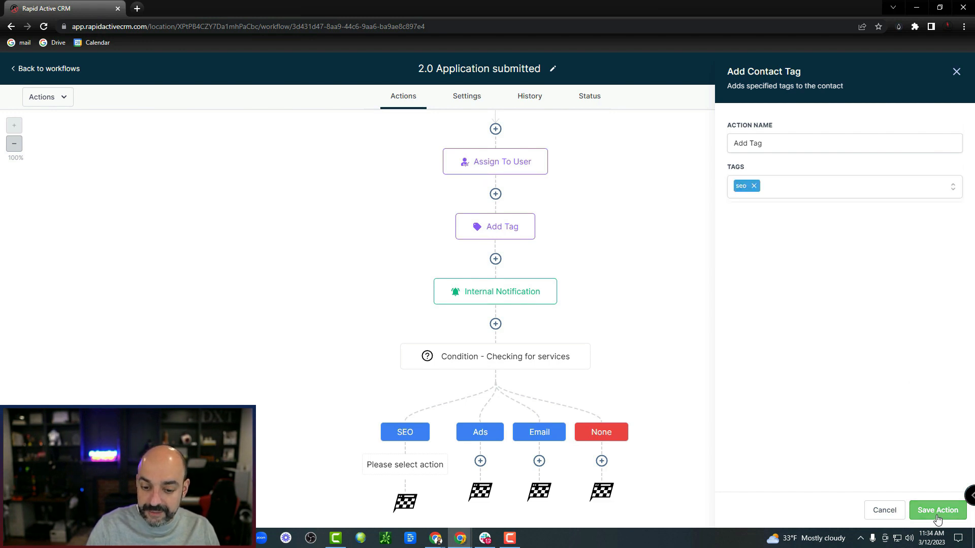
pyautogui.click(937, 521)
# Step: Add a Send Email action after the SEO branch's tag action and name it "Email SEO"
pyautogui.scroll(-1, 609, 376)
pyautogui.click(405, 451)
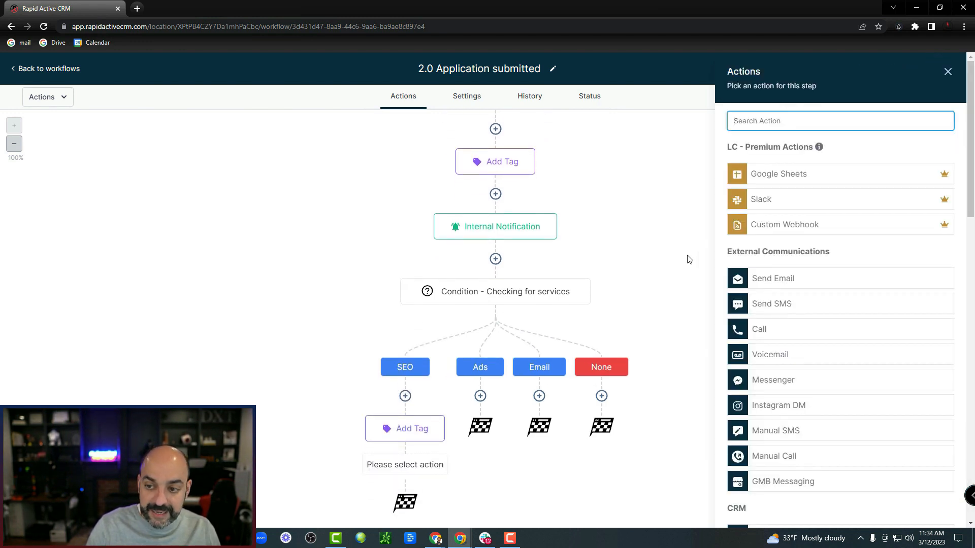
pyautogui.scroll(-1, 785, 276)
pyautogui.click(787, 226)
pyautogui.click(772, 156)
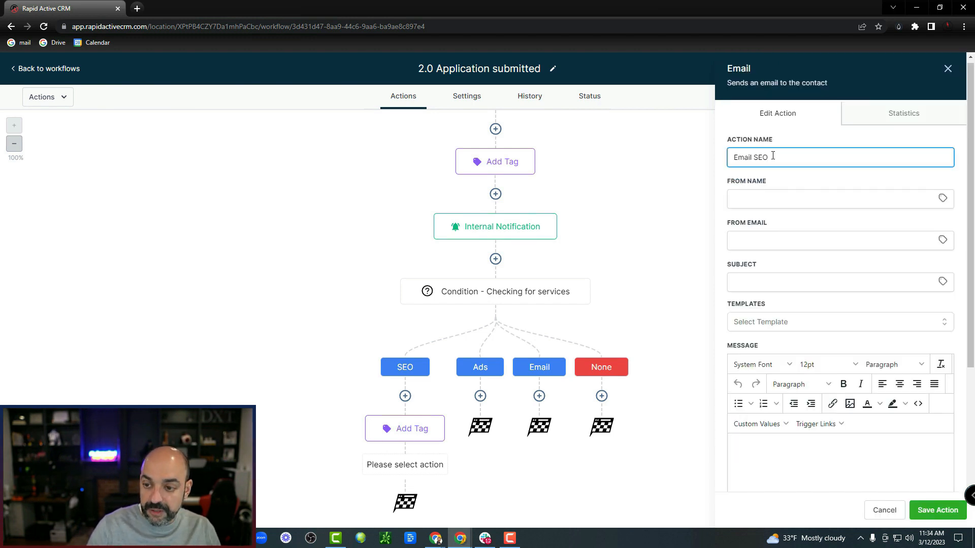
# Step: Set the email's From Name to the user's full name custom value and From Email to the user's email custom value
pyautogui.click(942, 198)
pyautogui.click(907, 229)
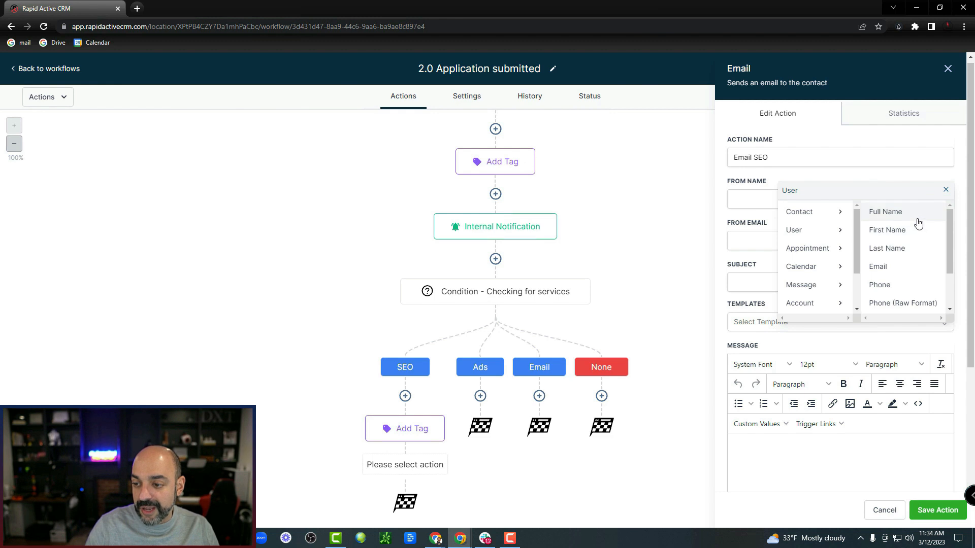
pyautogui.click(918, 214)
pyautogui.click(942, 240)
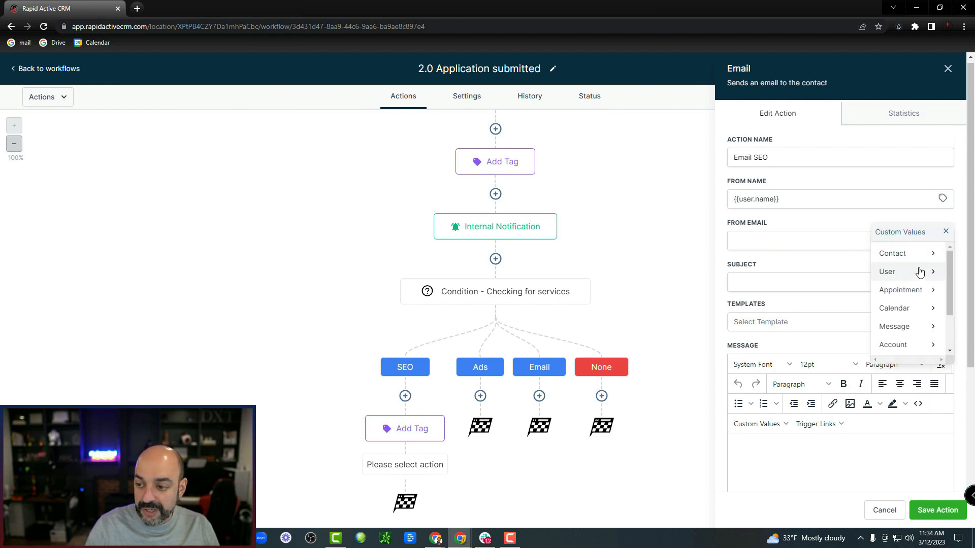
pyautogui.click(882, 271)
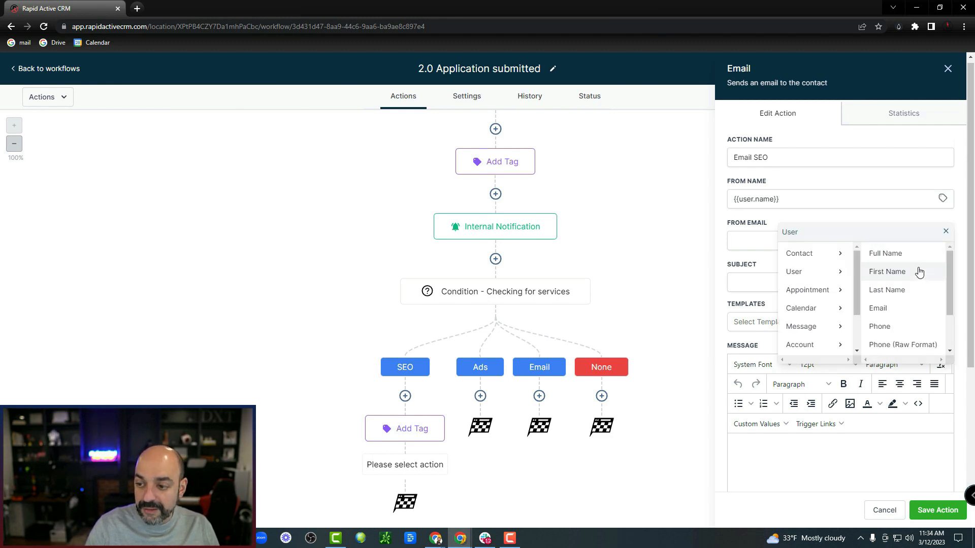
pyautogui.click(909, 308)
# Step: Enter the email subject "SO you like to know about SEO"
pyautogui.scroll(-3, 868, 274)
pyautogui.scroll(2, 809, 178)
pyautogui.click(807, 213)
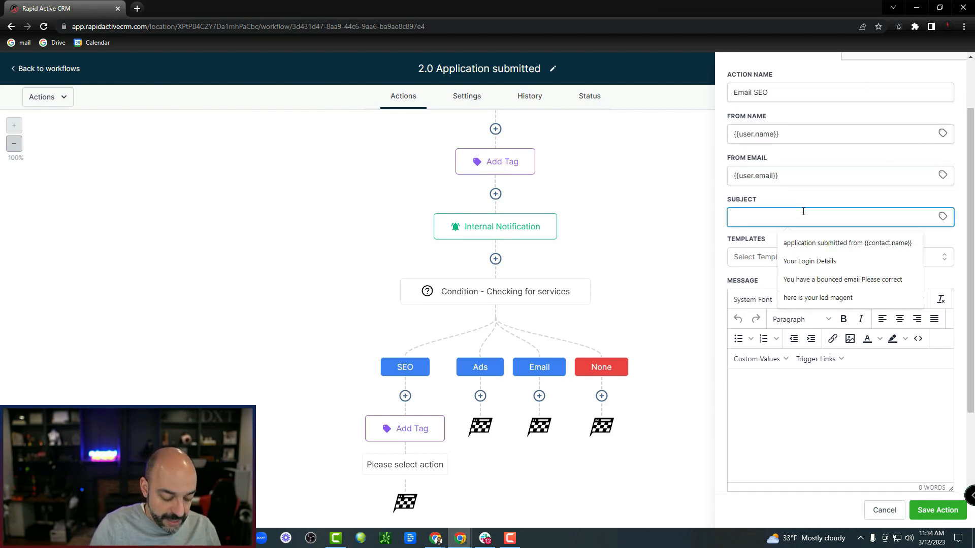
pyautogui.write('SO you like to know')
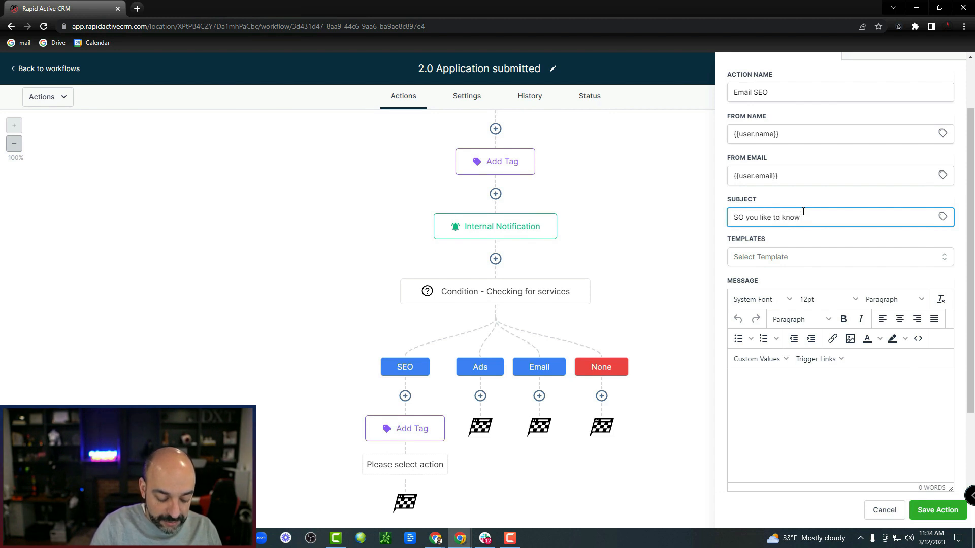
pyautogui.write('ababout SEO')
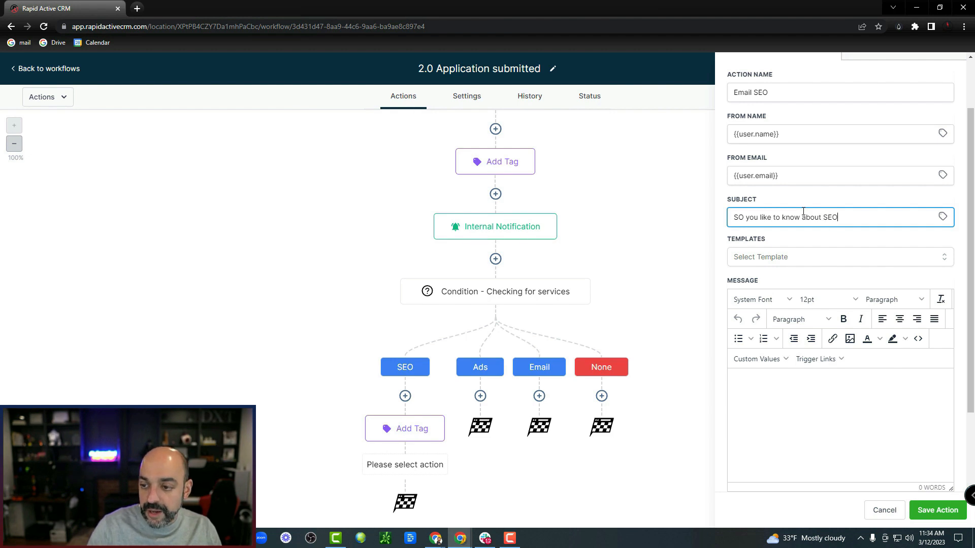
# Step: Start the email message with the contact's first name custom value followed by a comma and a blank line
pyautogui.click(773, 360)
pyautogui.moveTo(774, 378)
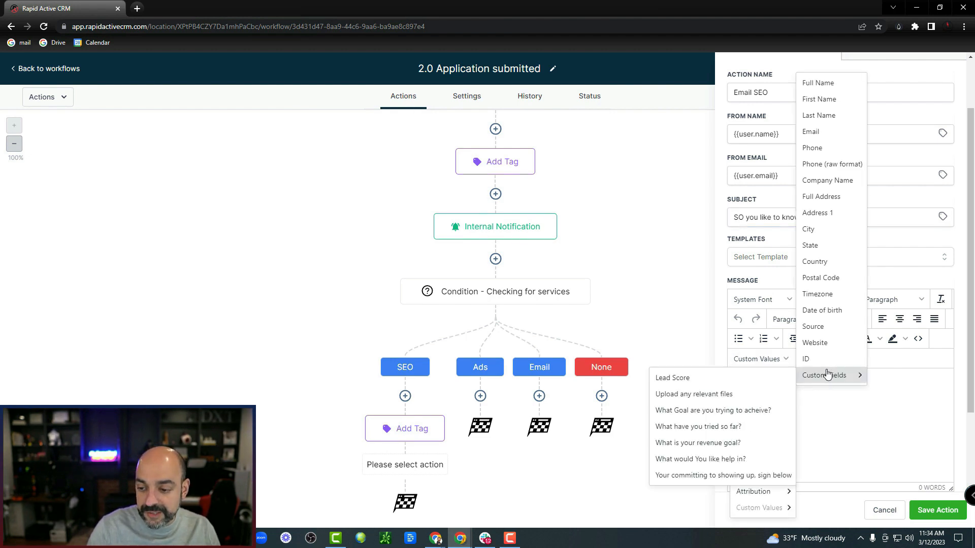
pyautogui.click(832, 98)
pyautogui.write(',')
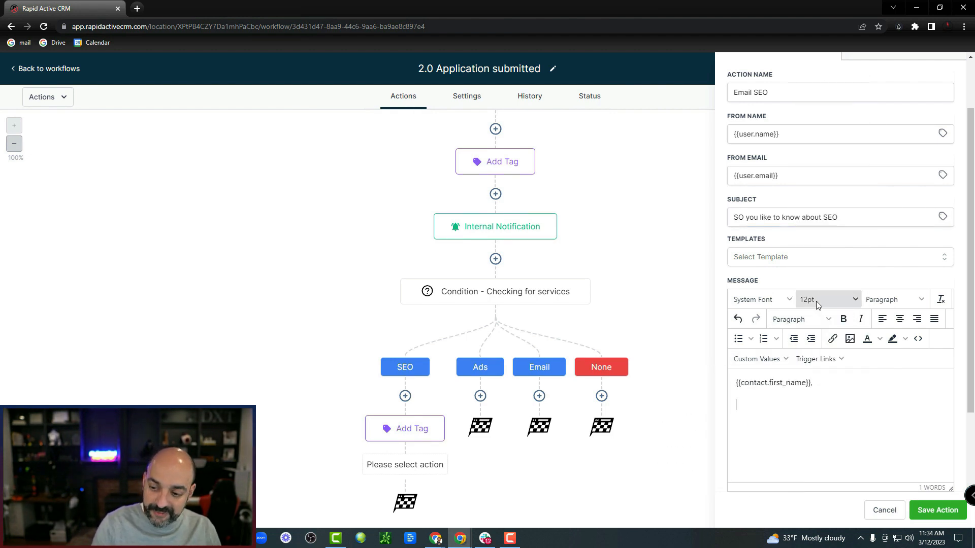
pyautogui.press('Return')
# Step: Write the message text "While reviewing your applcation look at our most recent results" below the greeting
pyautogui.write('W')
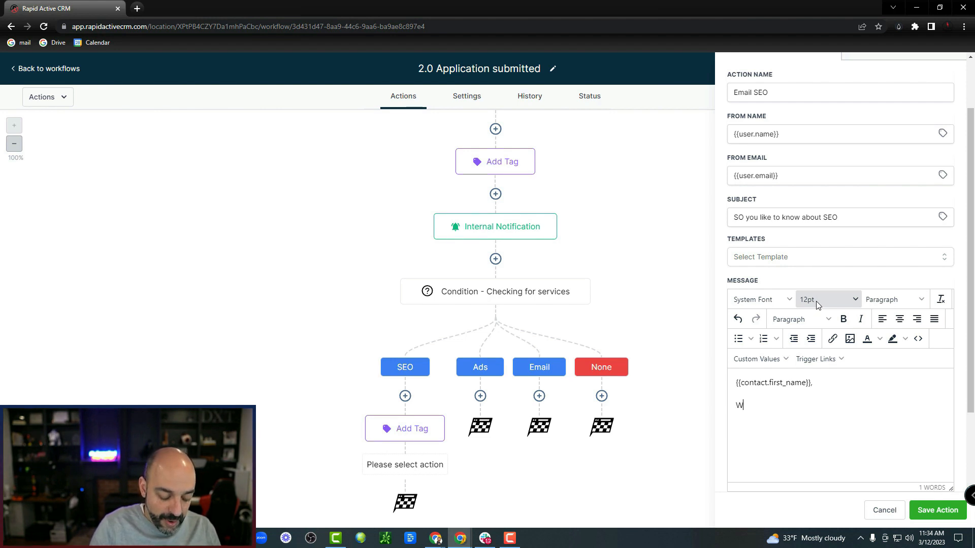
pyautogui.write('hile revie')
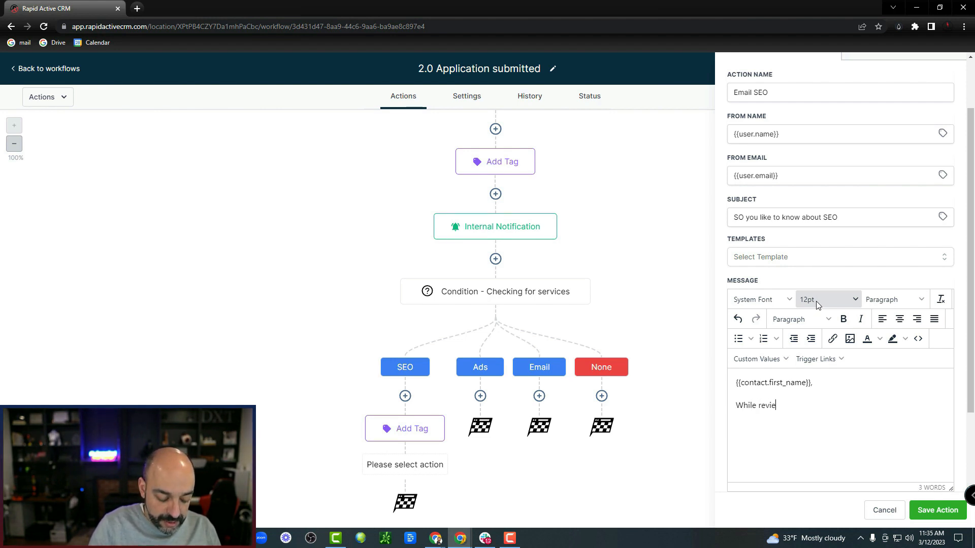
pyautogui.write('wing your applc')
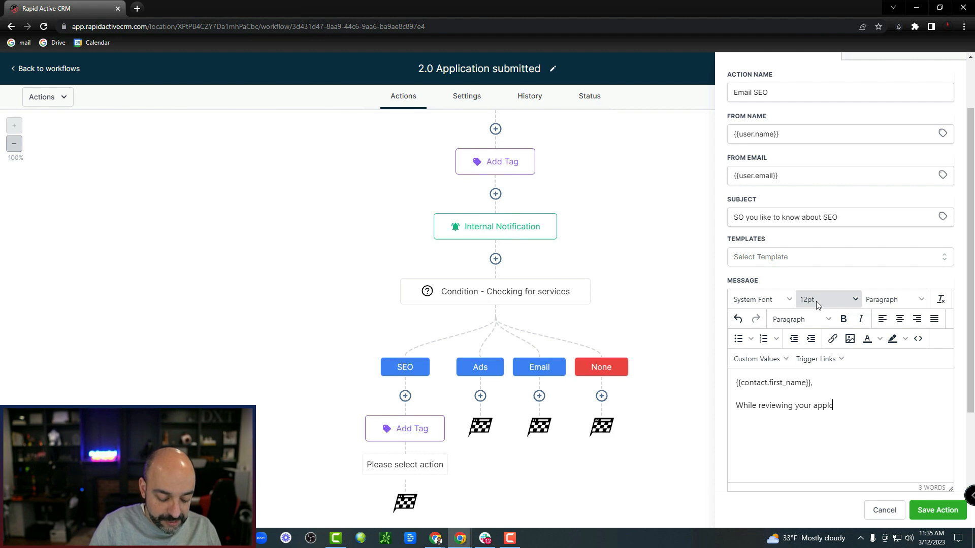
pyautogui.write('ation look at ')
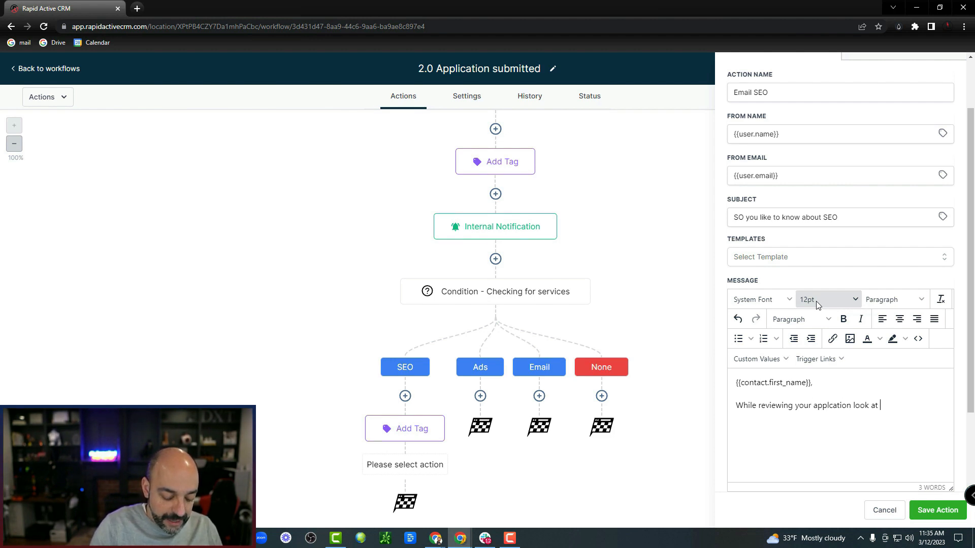
pyautogui.write('our most recent results.')
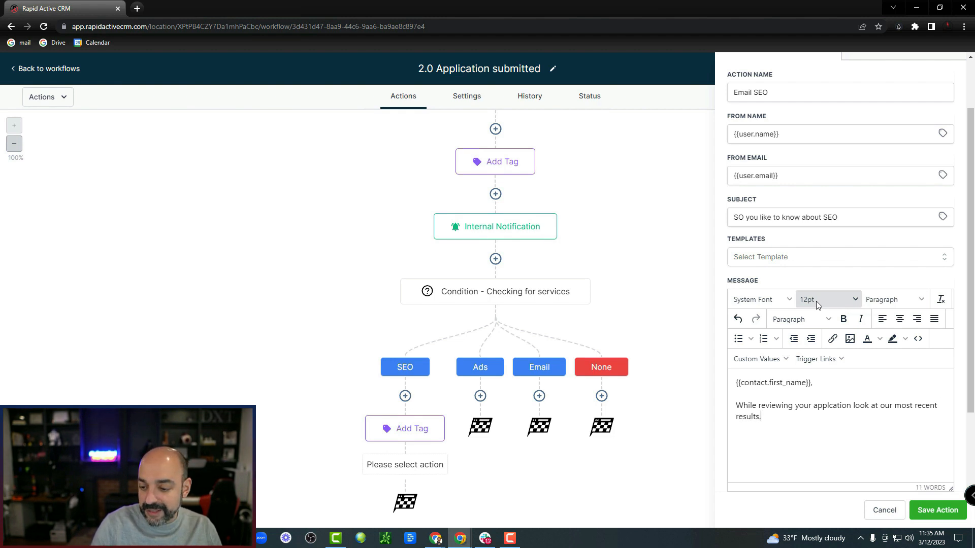
pyautogui.press('BackSpace')
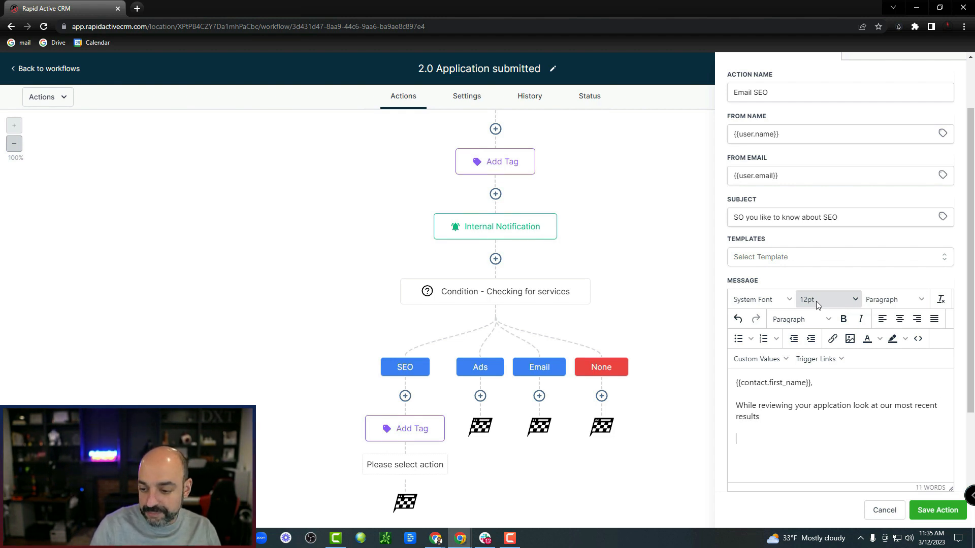
# Step: Insert the user's signature custom value at the end of the message and save the email action
pyautogui.click(758, 359)
pyautogui.moveTo(777, 398)
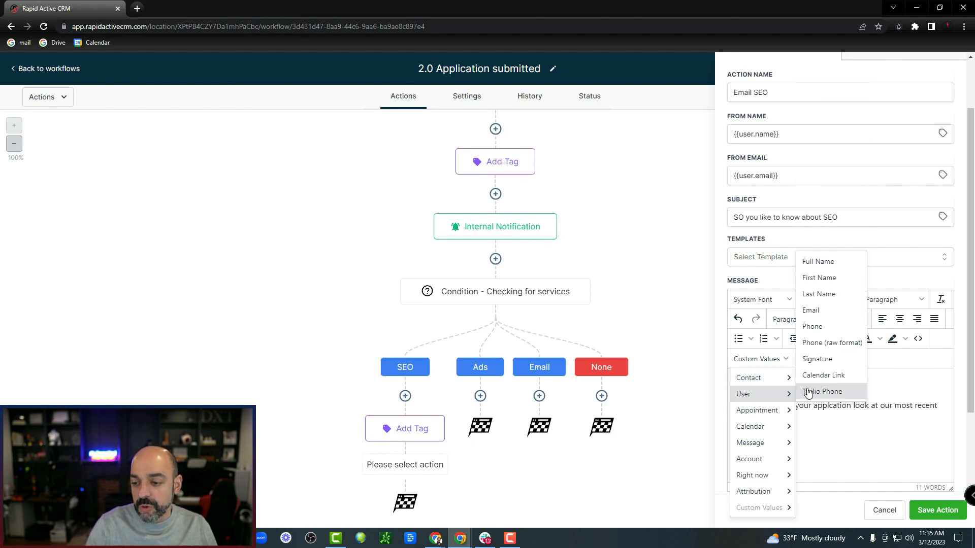
pyautogui.click(839, 359)
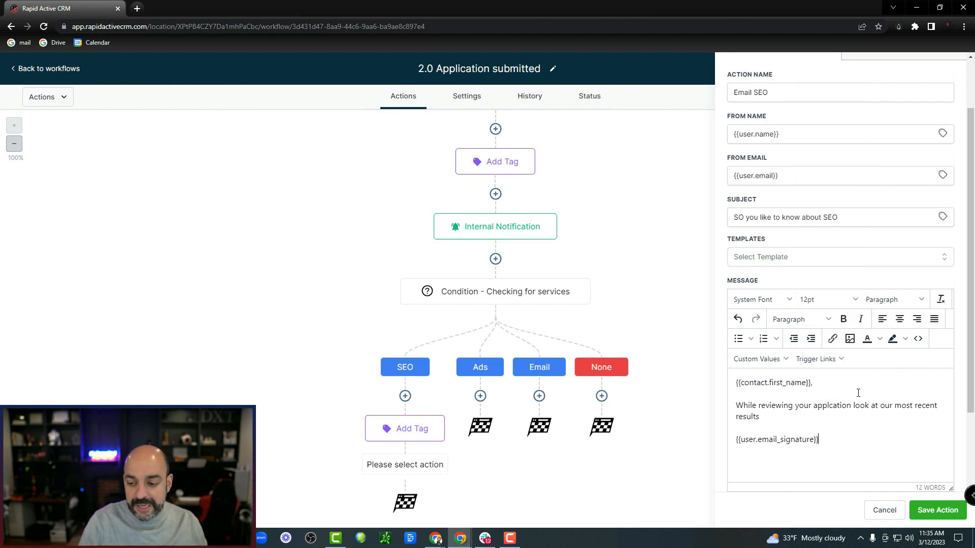
pyautogui.scroll(-1, 762, 407)
pyautogui.click(937, 509)
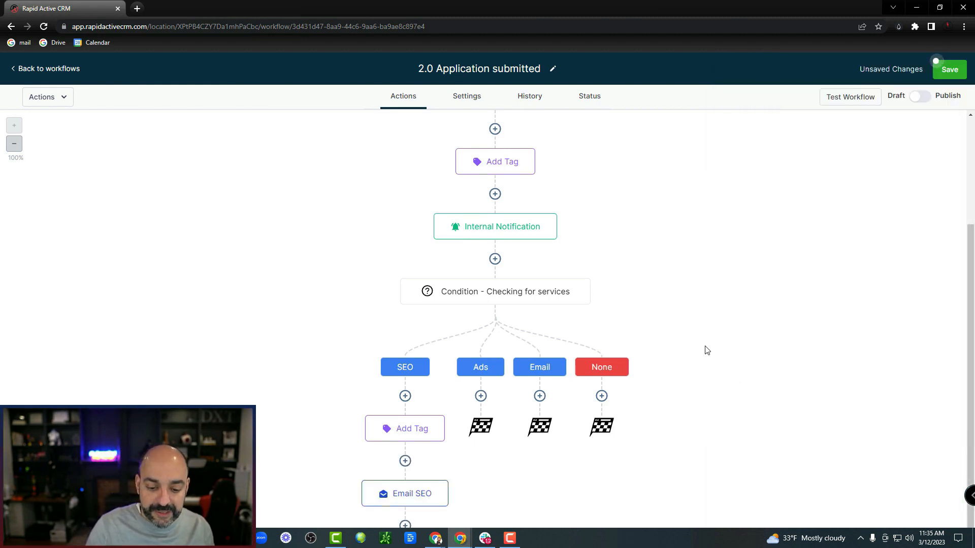
pyautogui.scroll(-1, 464, 404)
pyautogui.scroll(3, 518, 391)
pyautogui.scroll(-3, 522, 392)
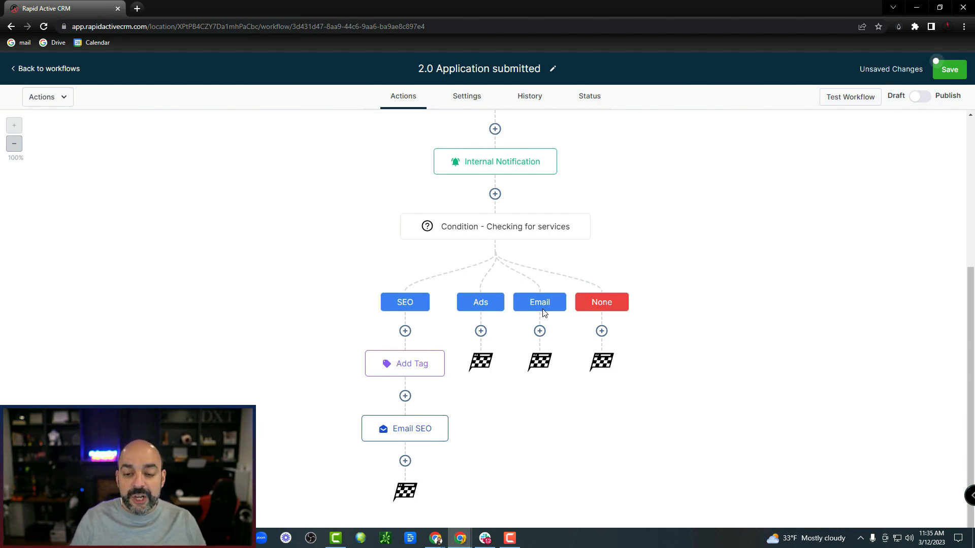
# Step: Add a Membership Grant Offer action between the internal notification and the services condition, and open its list of offers
pyautogui.scroll(3, 702, 231)
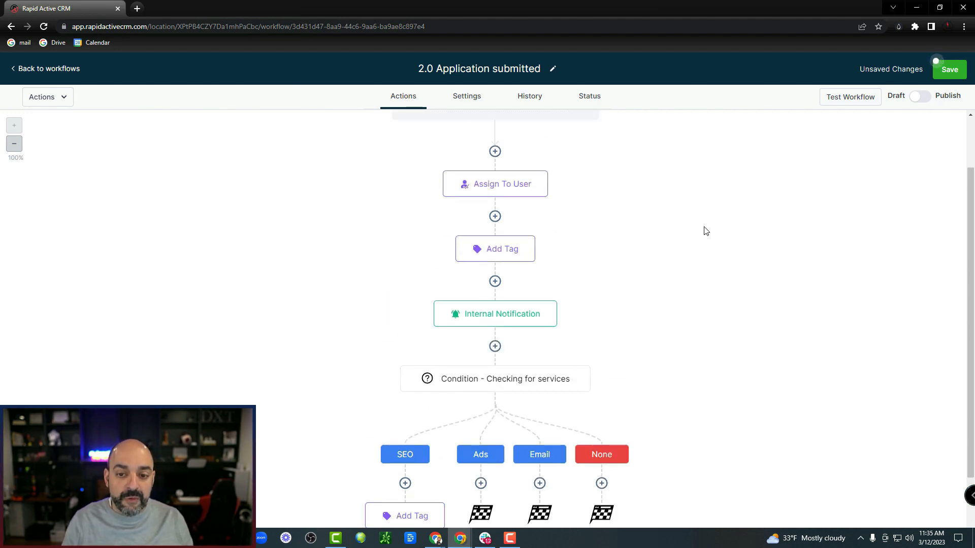
pyautogui.click(495, 347)
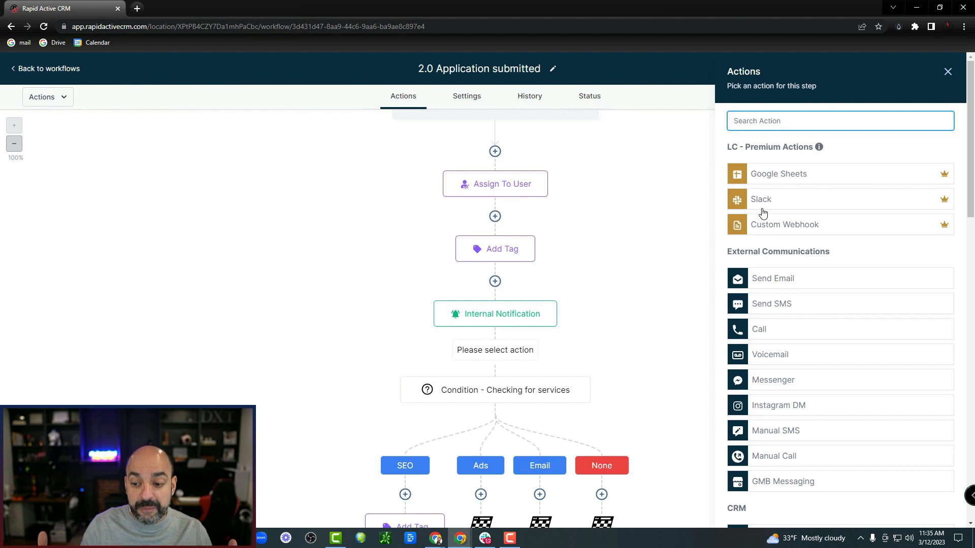
pyautogui.write('member')
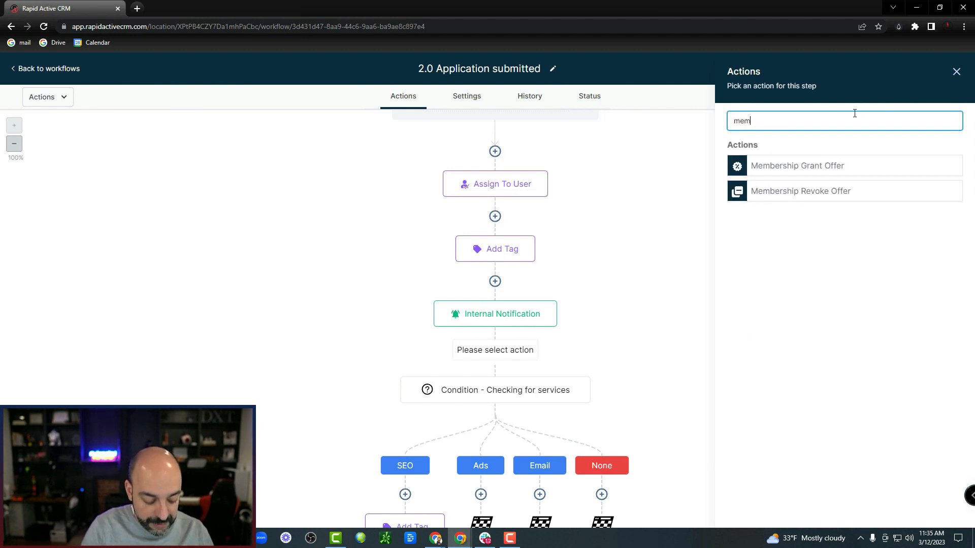
pyautogui.click(798, 165)
pyautogui.click(805, 188)
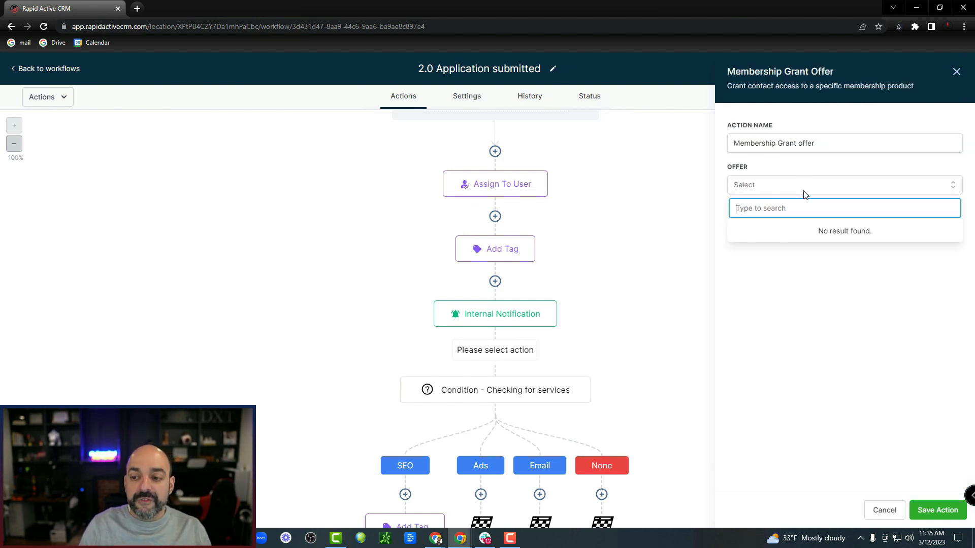